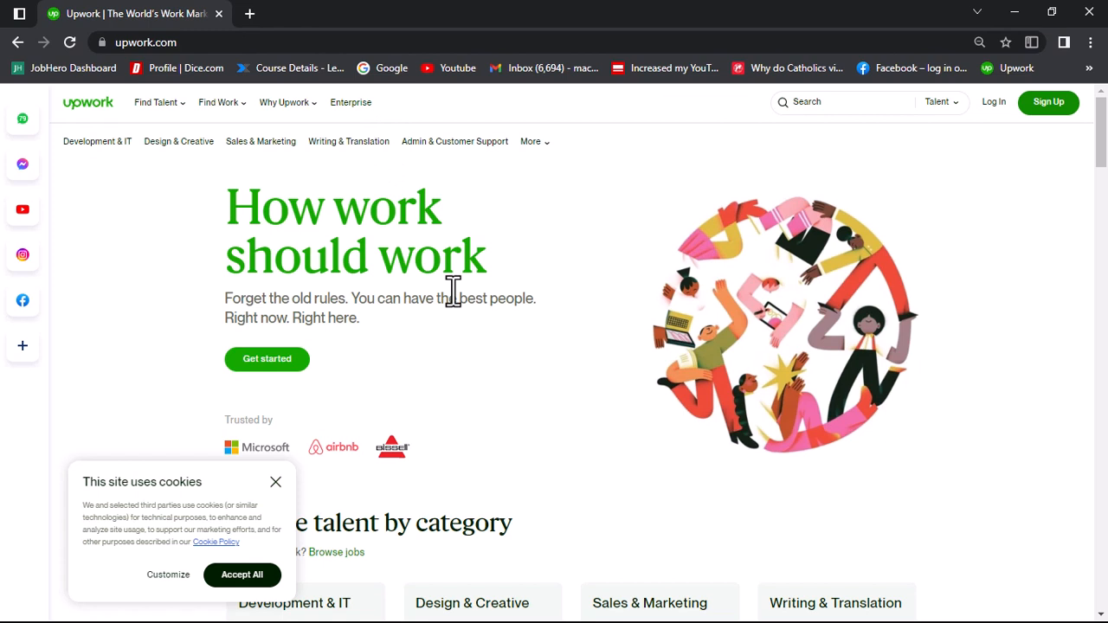
Step: Dismiss the cookie notice and start signing up as a freelancer looking for work
click(275, 482)
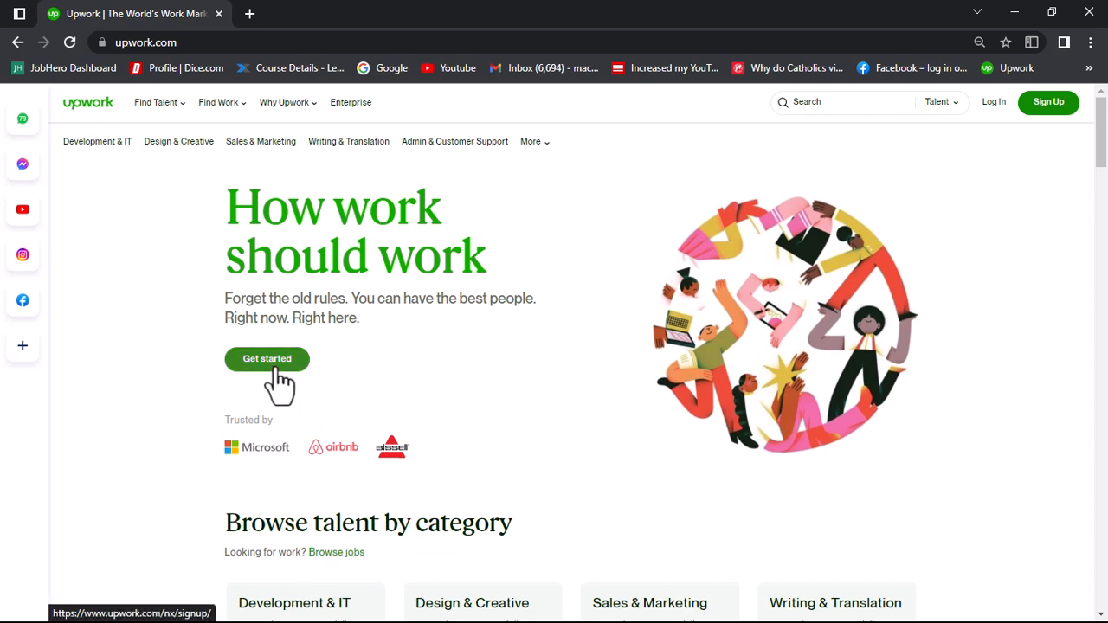
click(1042, 110)
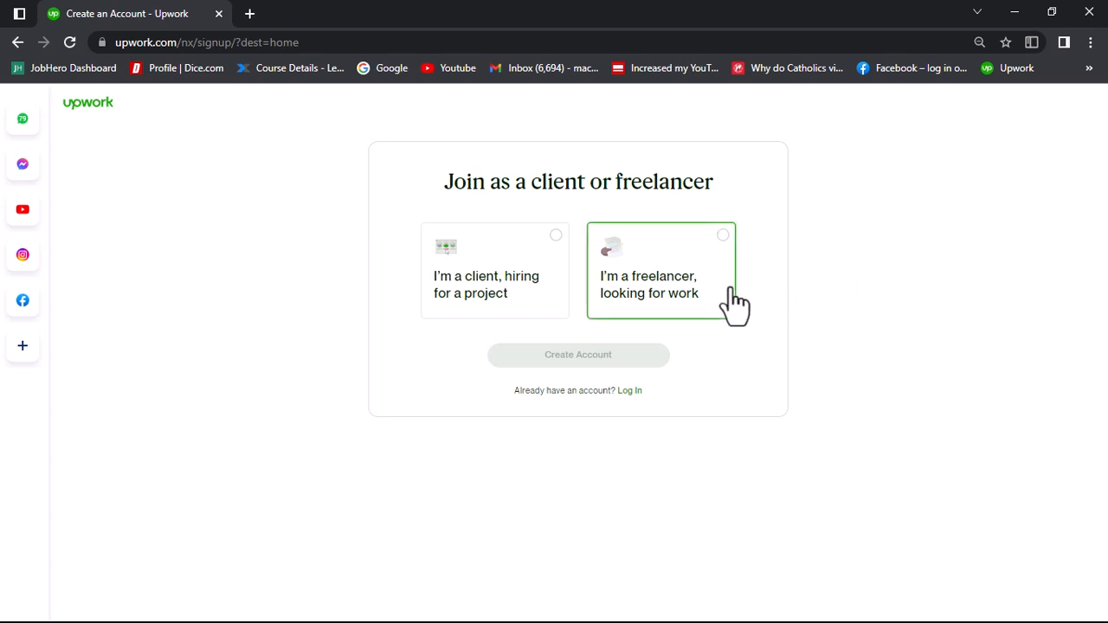
click(677, 259)
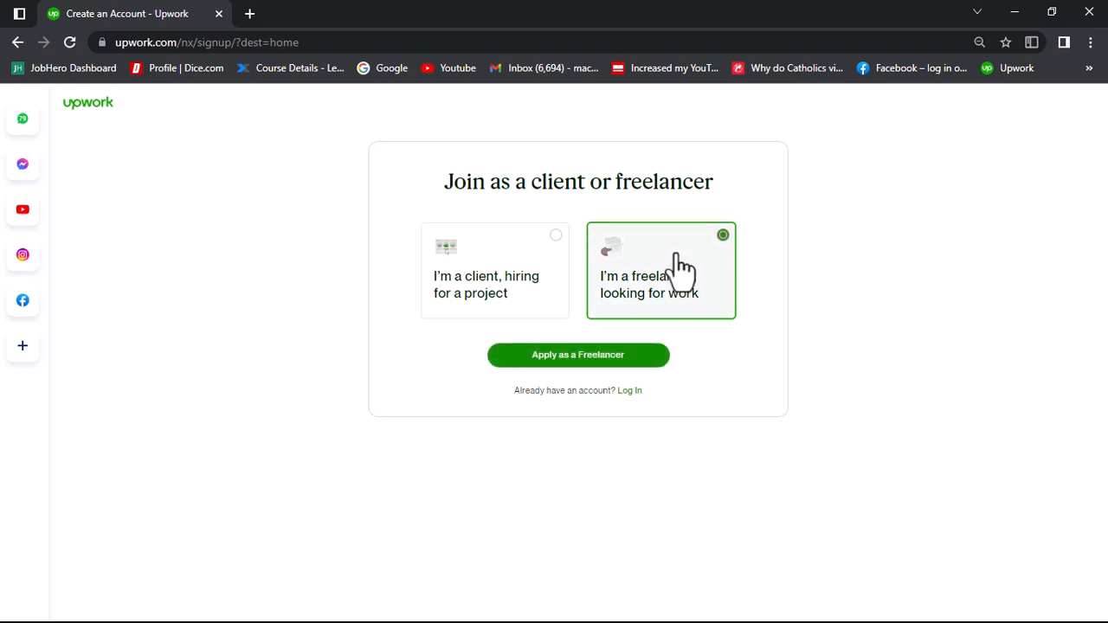
click(578, 356)
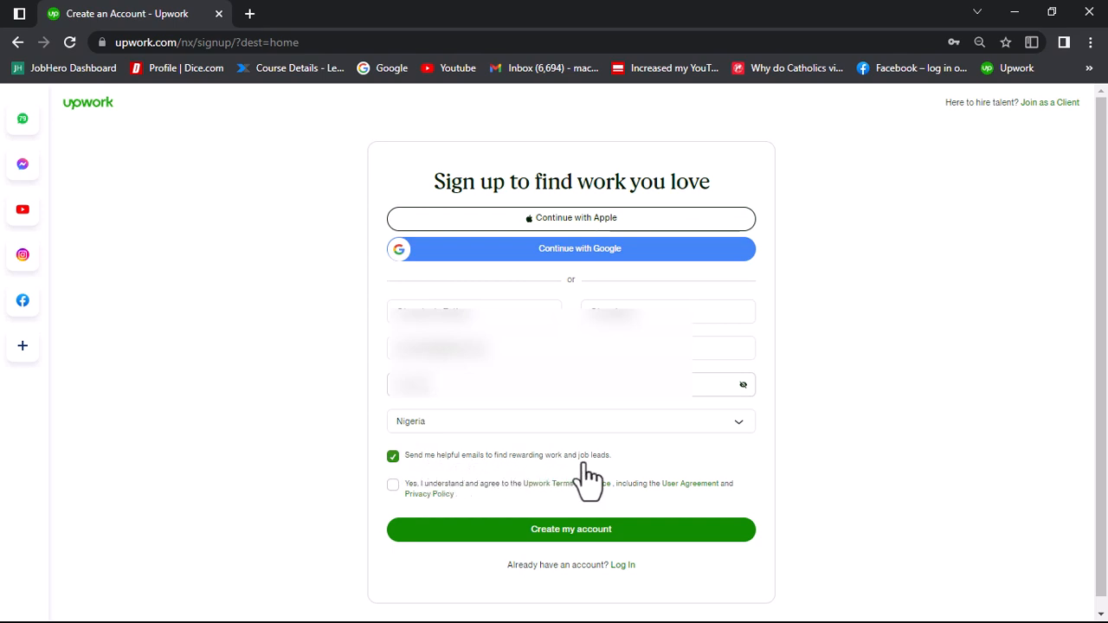
Step: Agree to the Upwork Terms of Service and create the account
click(393, 485)
click(578, 531)
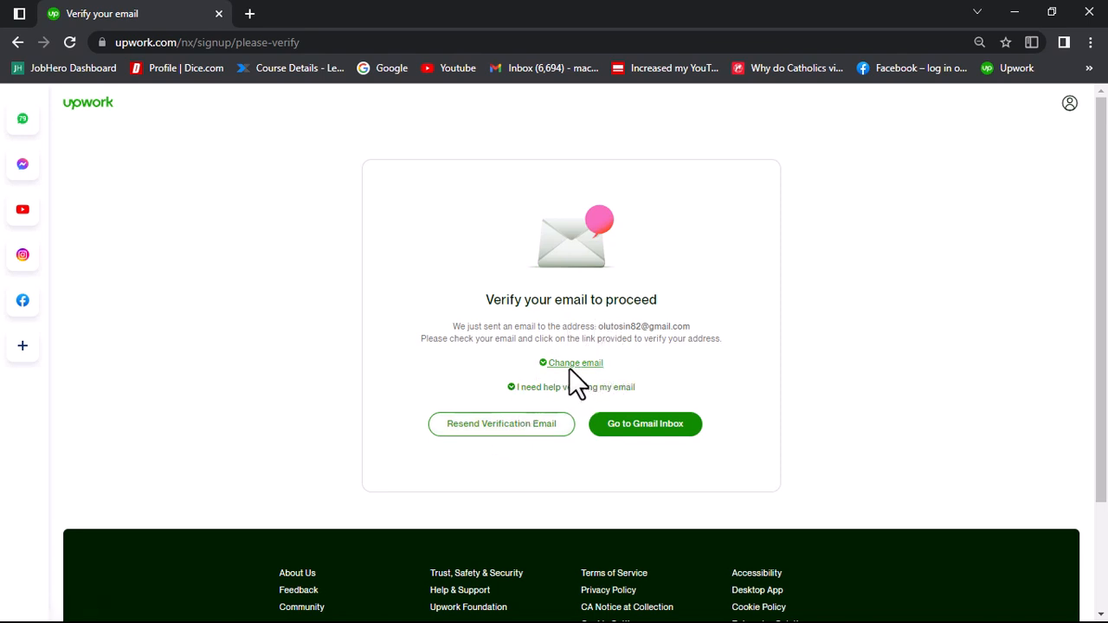
Step: Resend the verification email and open the copied email verification link in a new browser tab
click(507, 428)
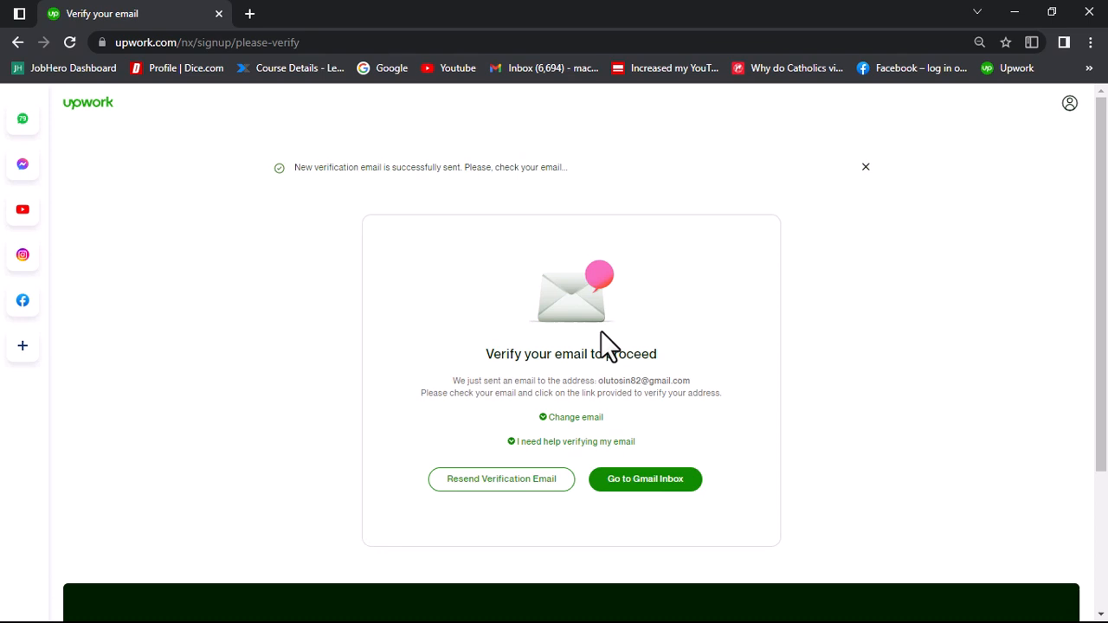
click(250, 15)
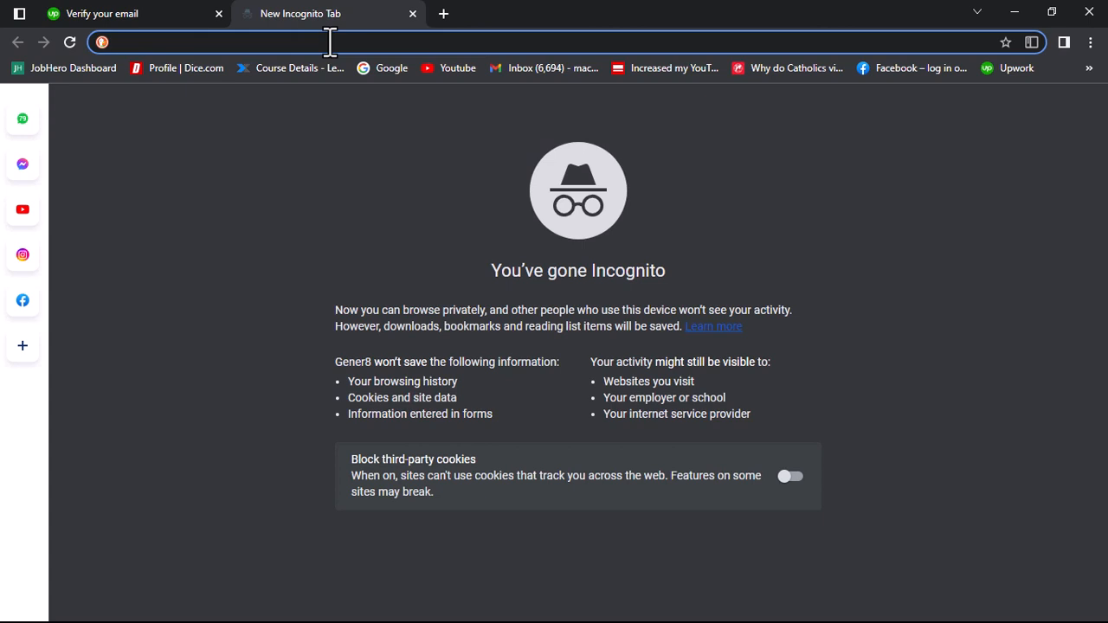
text(https://www.upwork.com/signup/verify-email/token/GLGLOAIrF8?frkscc=jtxDK4tBYnsn)
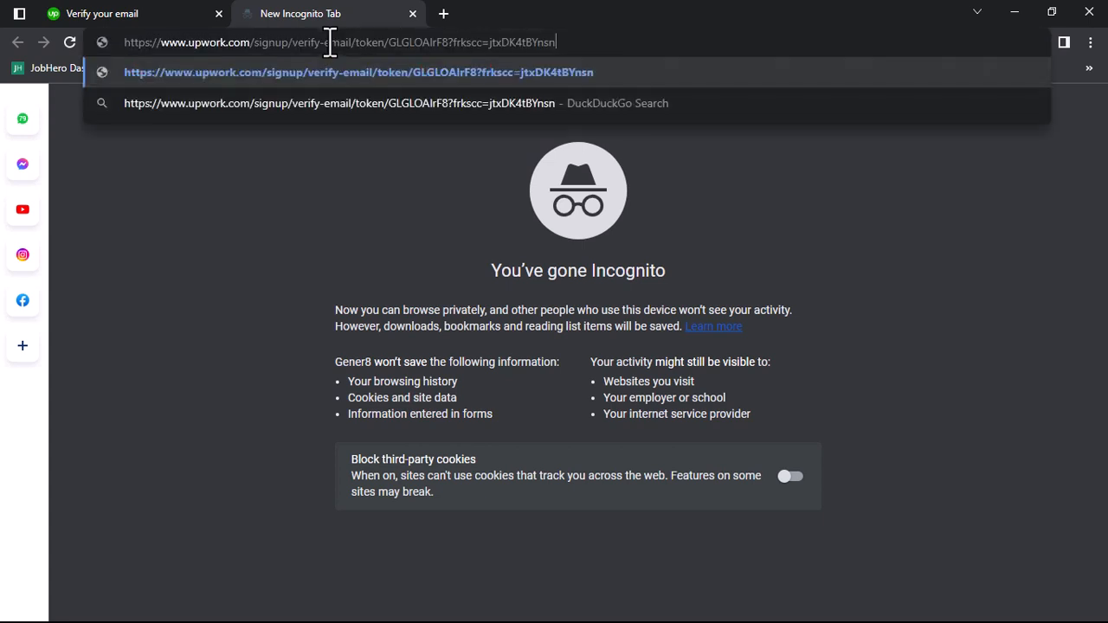
key(Return)
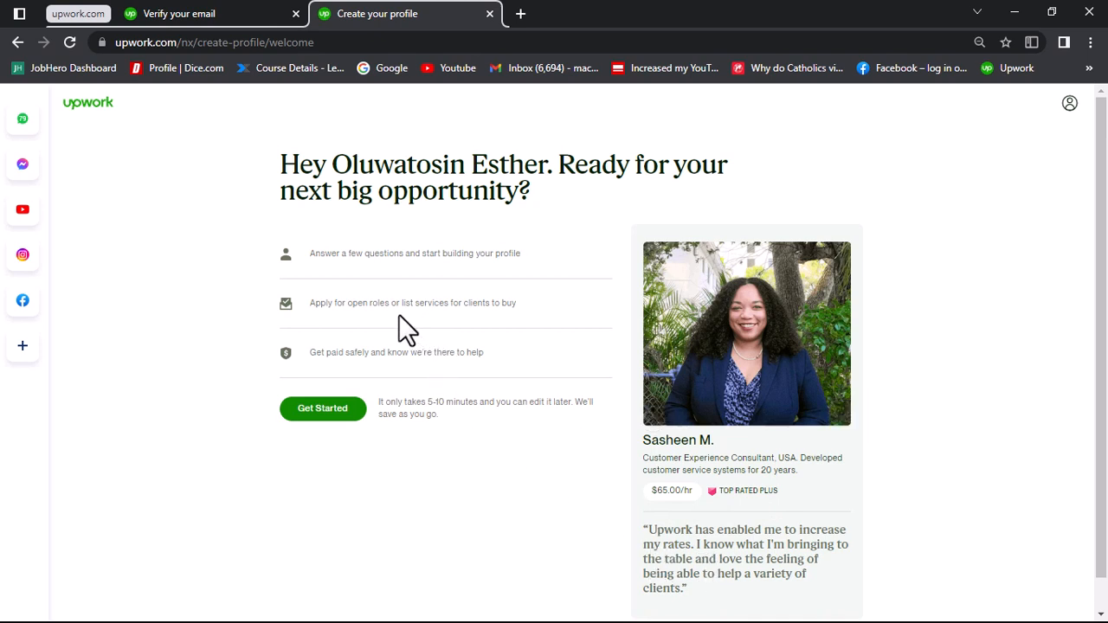
Step: Start the profile setup, answering that freelancing is new and that the biggest goal is to earn the main income
click(329, 410)
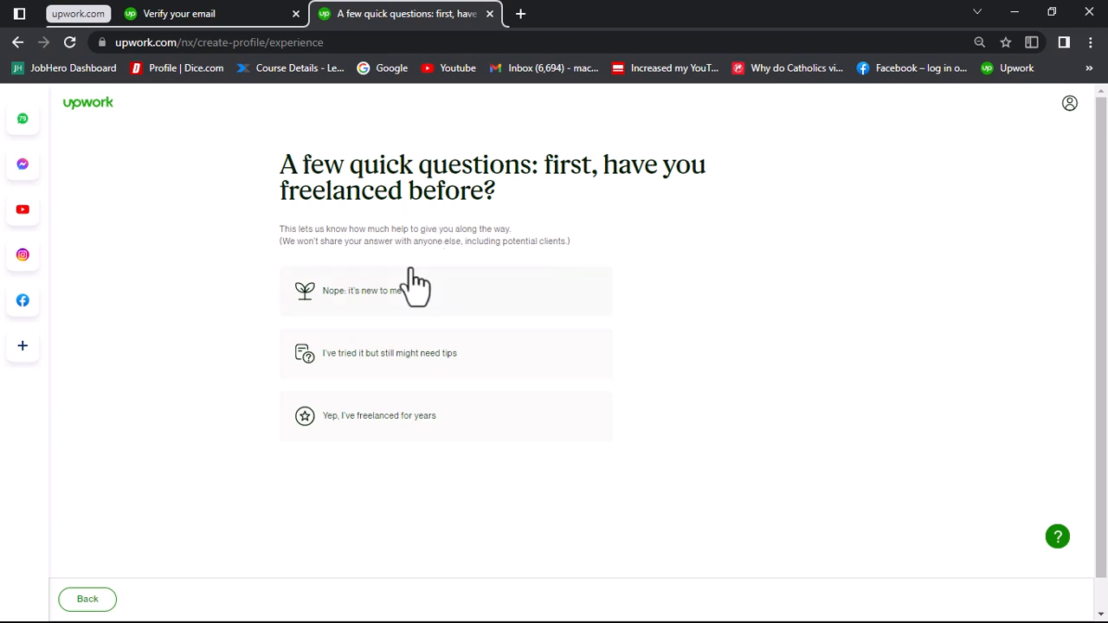
click(395, 292)
click(382, 292)
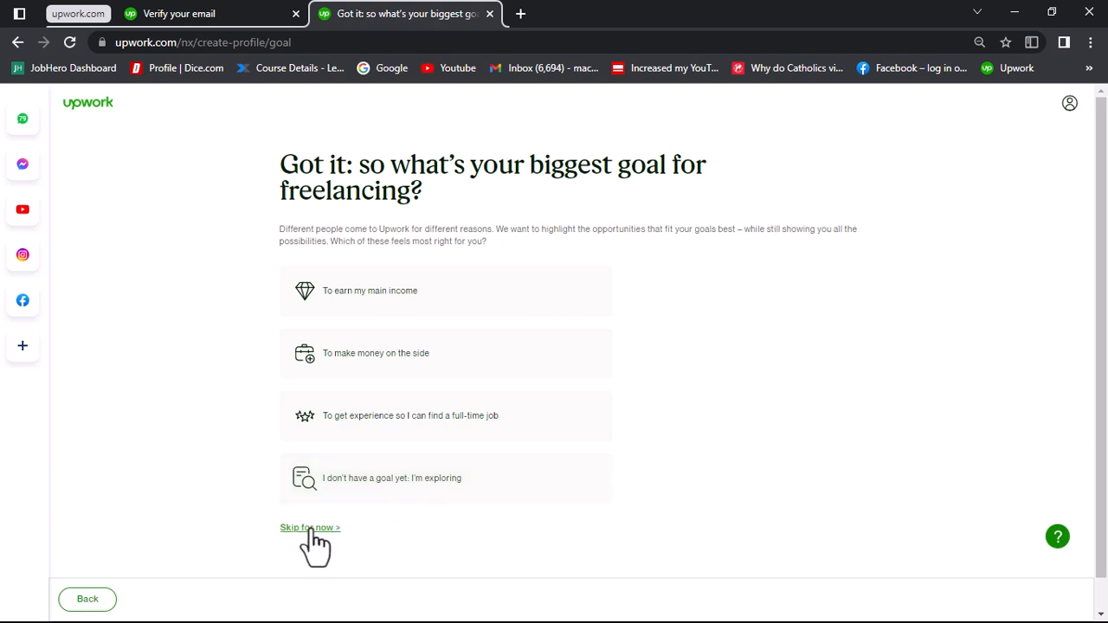
click(381, 314)
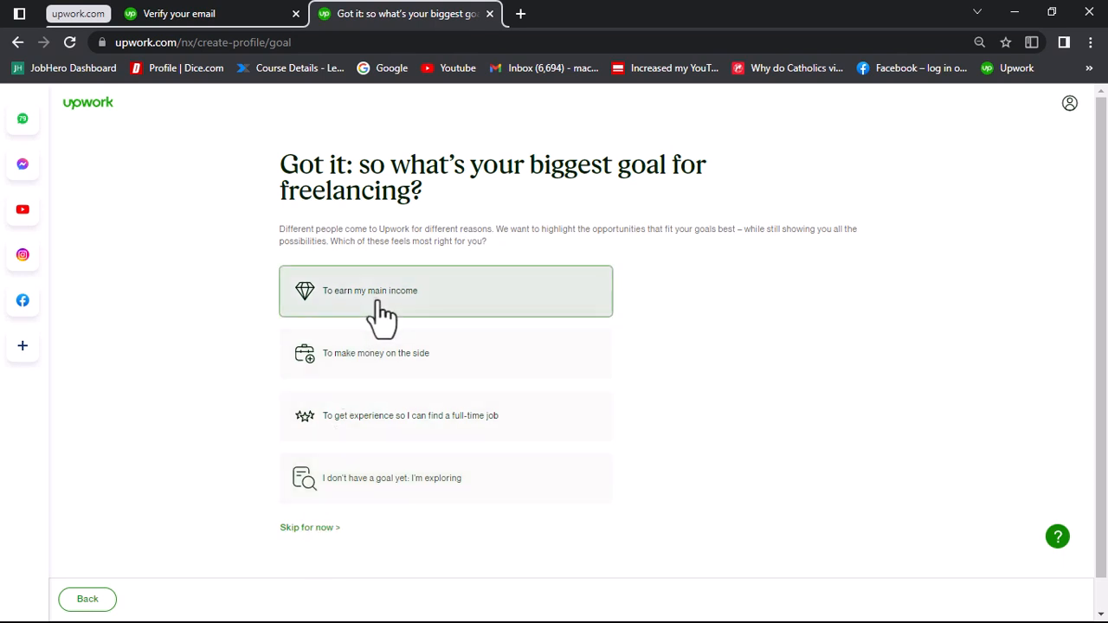
click(382, 314)
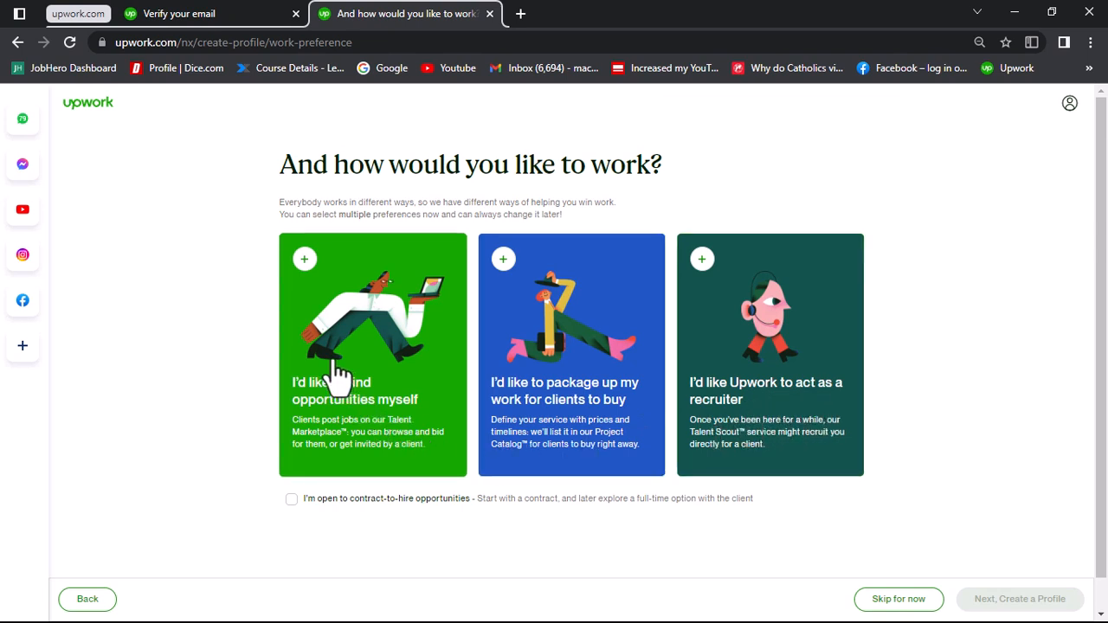
Step: Choose all three work preferences plus openness to contract-to-hire opportunities, and proceed to creating the profile
click(309, 313)
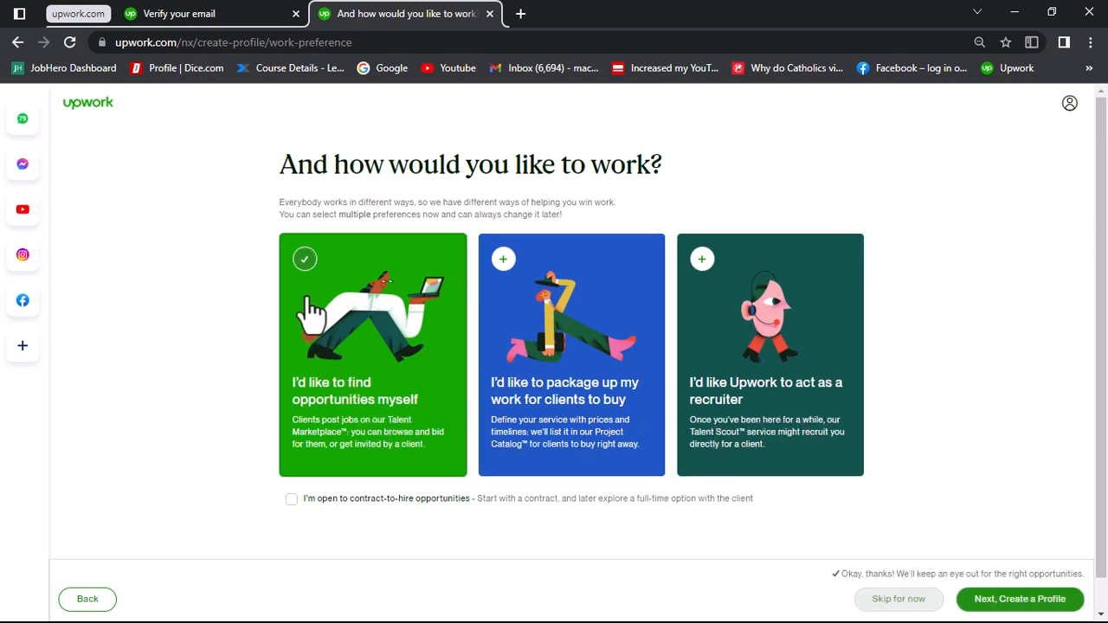
click(583, 337)
click(740, 324)
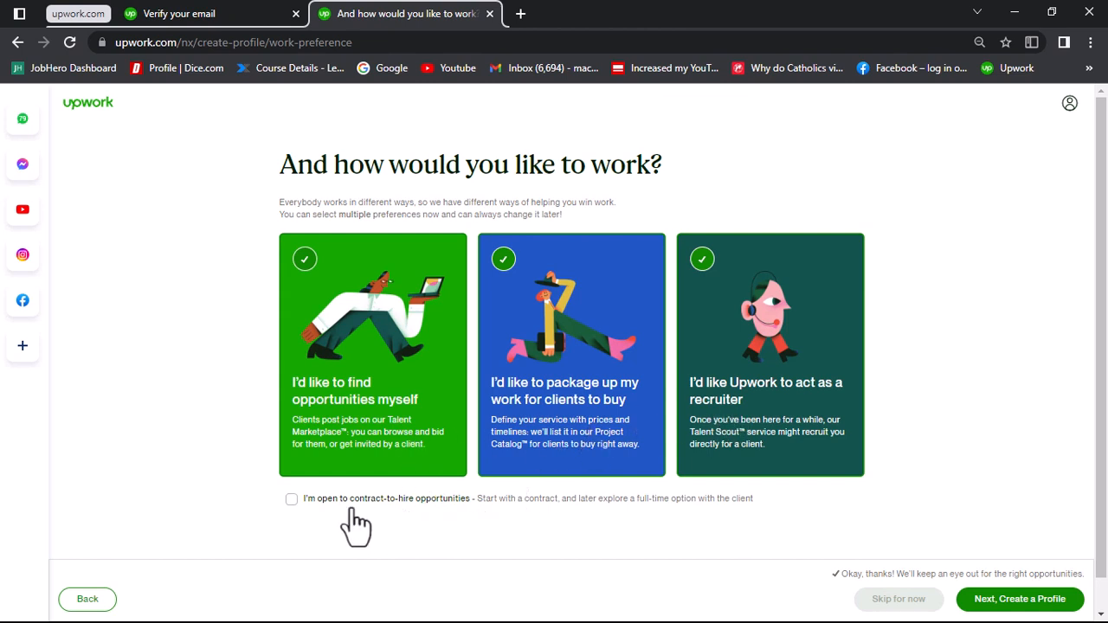
click(292, 500)
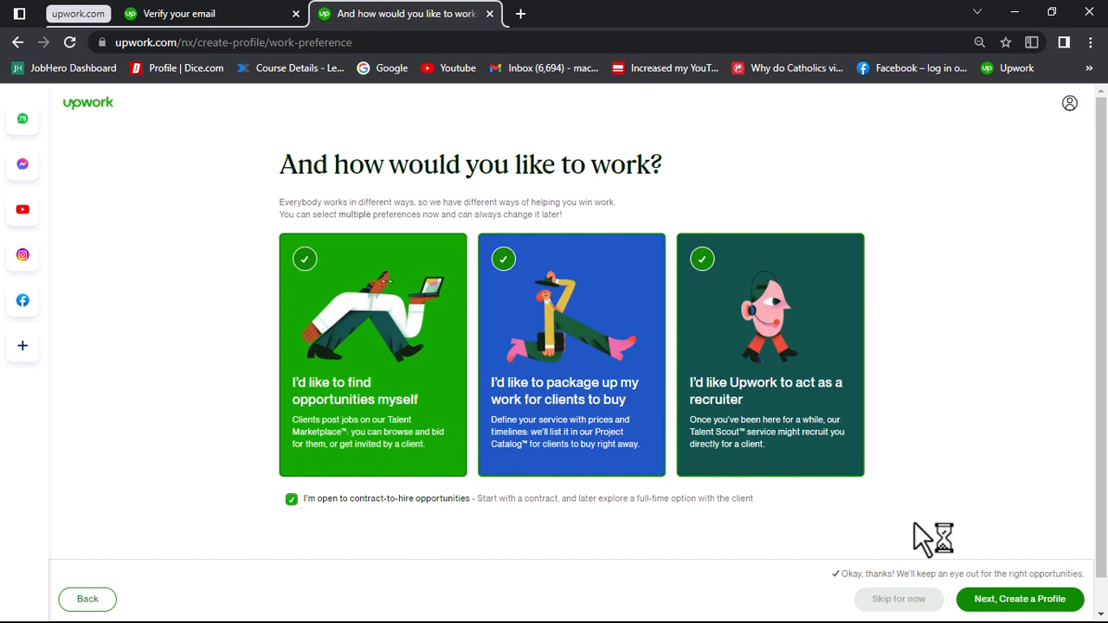
click(1019, 598)
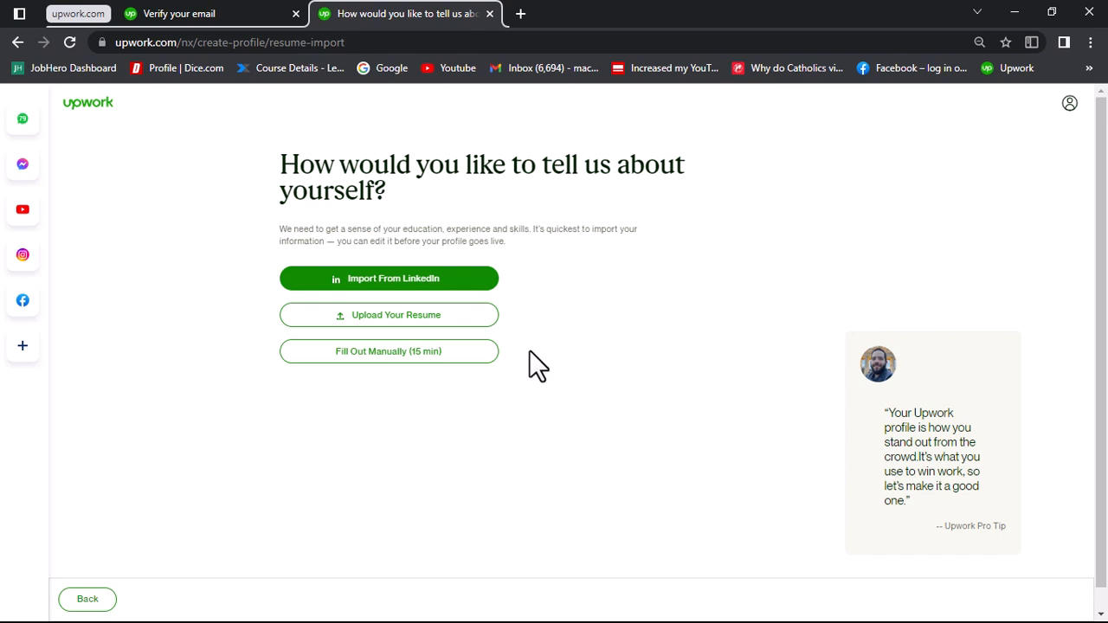
Step: Upload the resume PDF from the Downloads folder and continue with the imported information
click(420, 321)
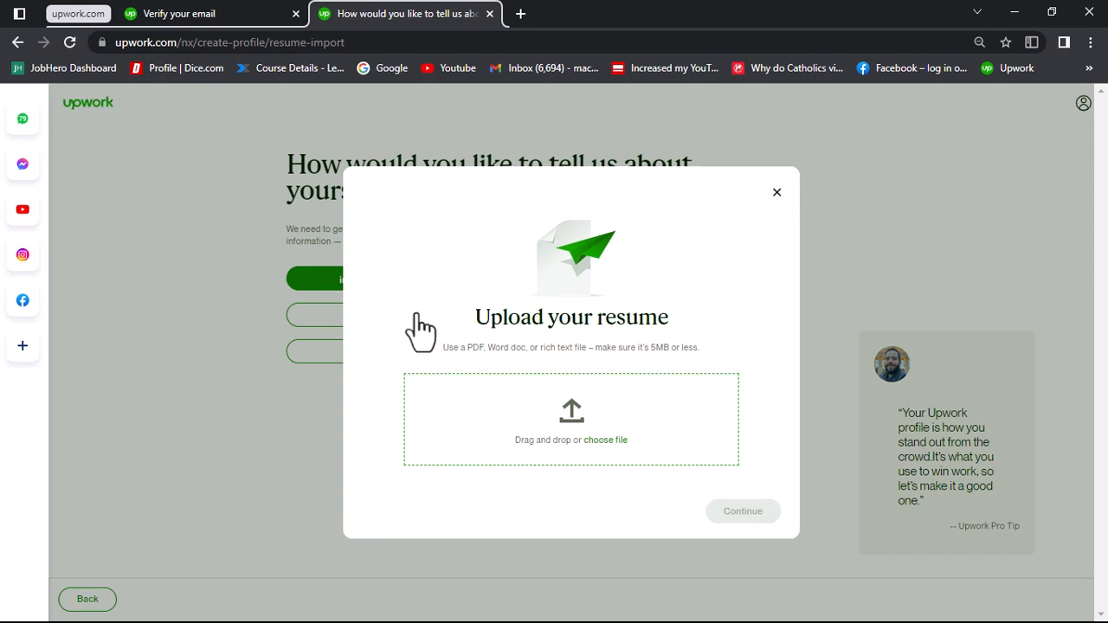
click(592, 443)
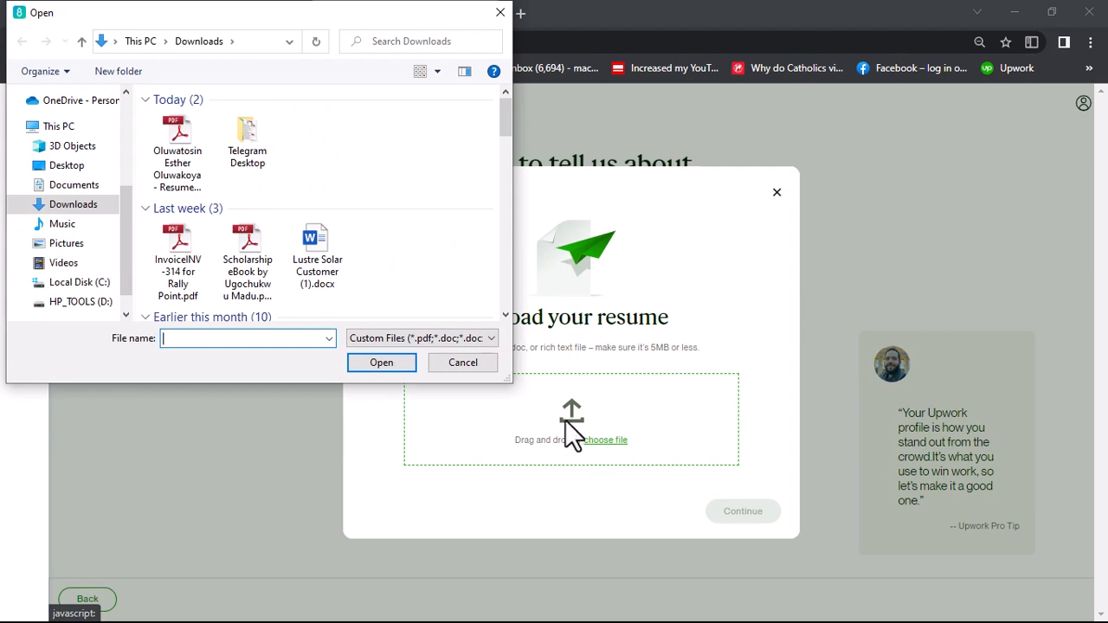
double_click(179, 148)
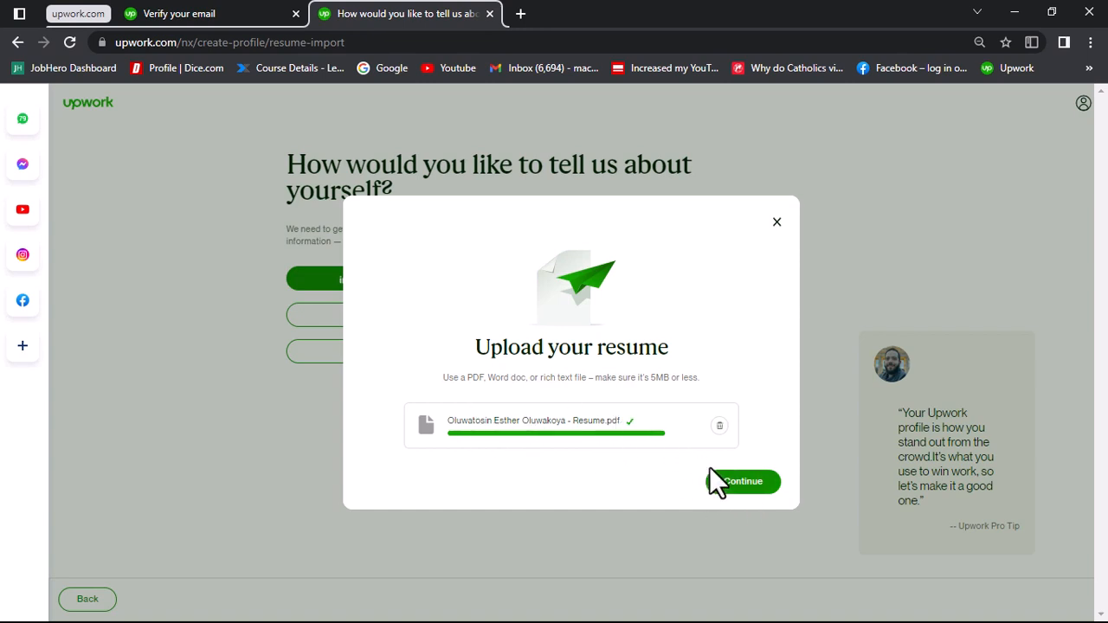
click(743, 484)
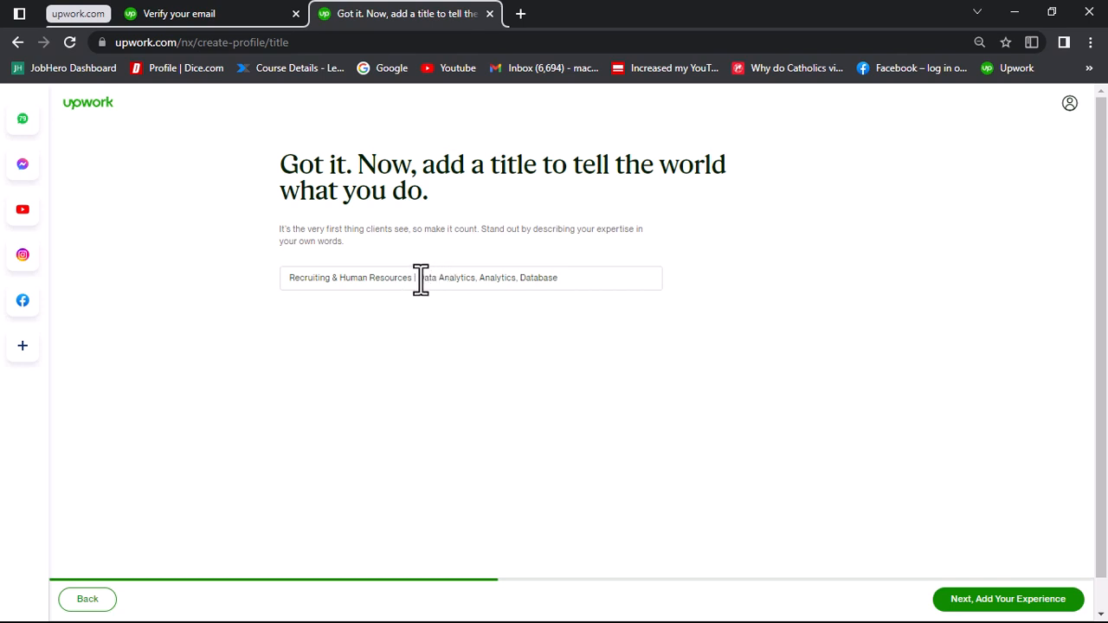
Step: Replace the profile title with "Human Resources & Recruiting Expert | Data Analytics | 6+ Years of Experience"
drag(419, 278, 451, 279)
drag(499, 281, 513, 283)
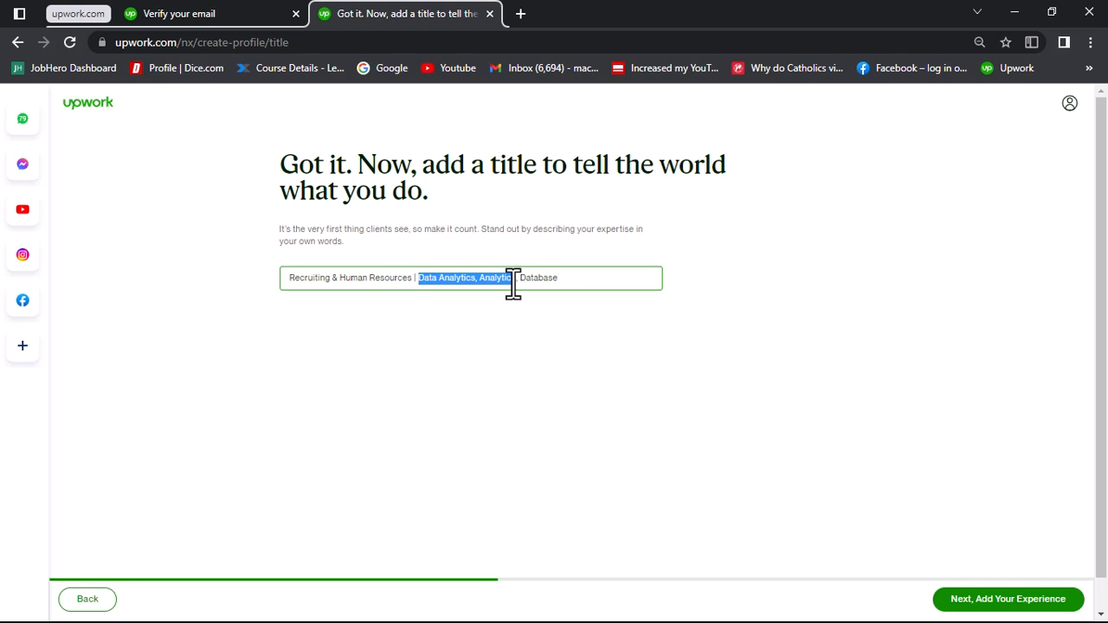
drag(514, 283, 602, 279)
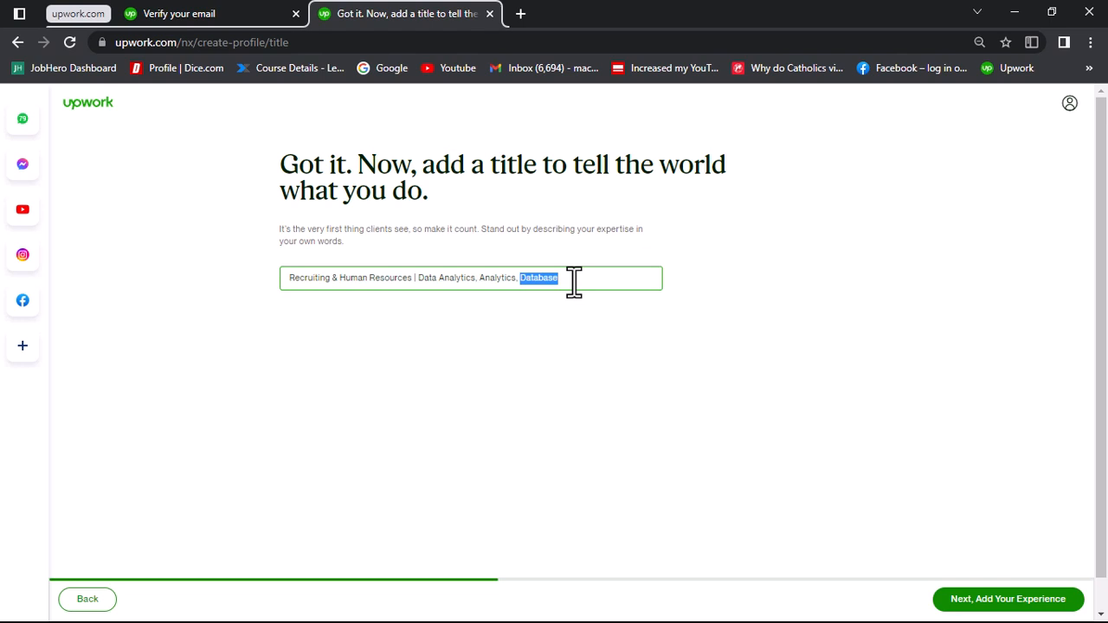
click(574, 281)
key(ctrl+a)
text(Human Resources & Recruiting Expert | Data Analytics | 6+ Years of Experience)
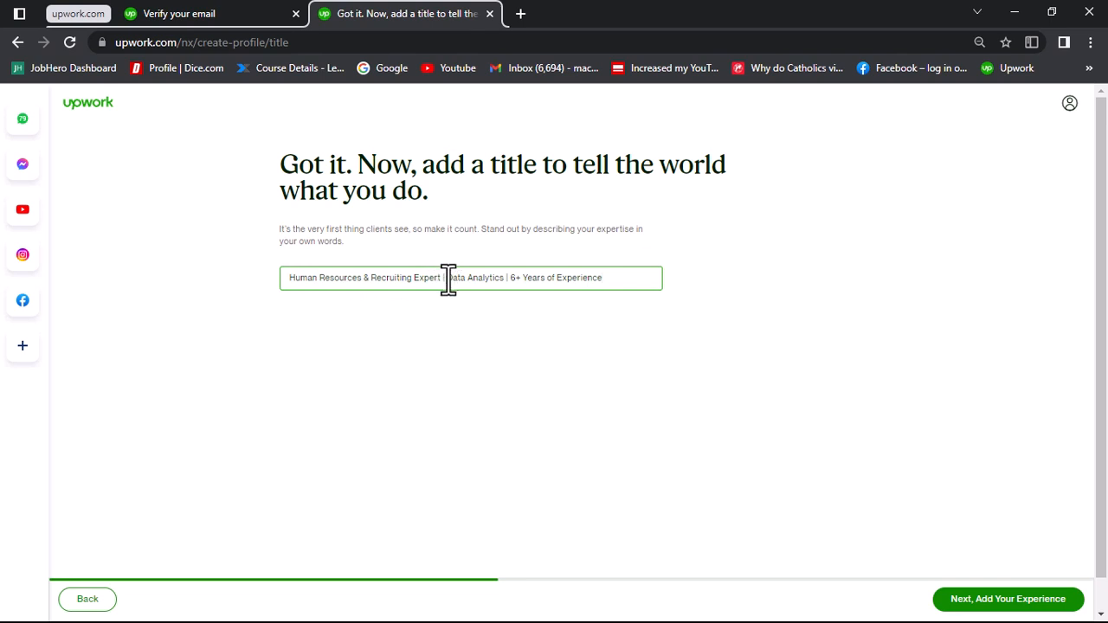
Step: Check the data analytics and years-of-experience parts of the title and try to continue to the experience section
drag(445, 278, 505, 279)
click(454, 280)
drag(511, 277, 600, 280)
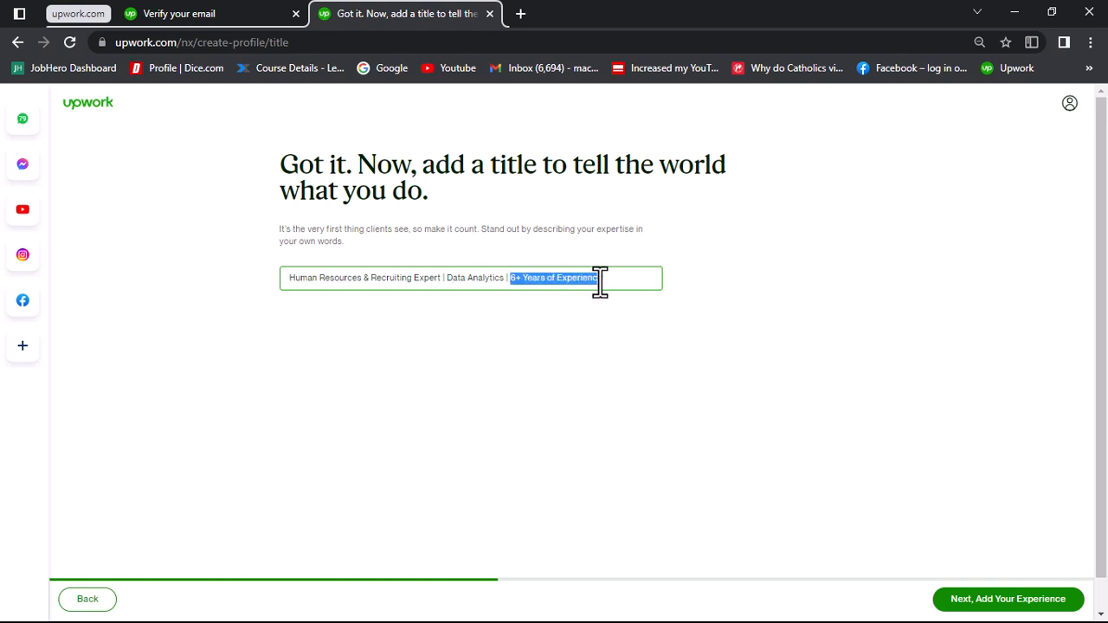
click(601, 279)
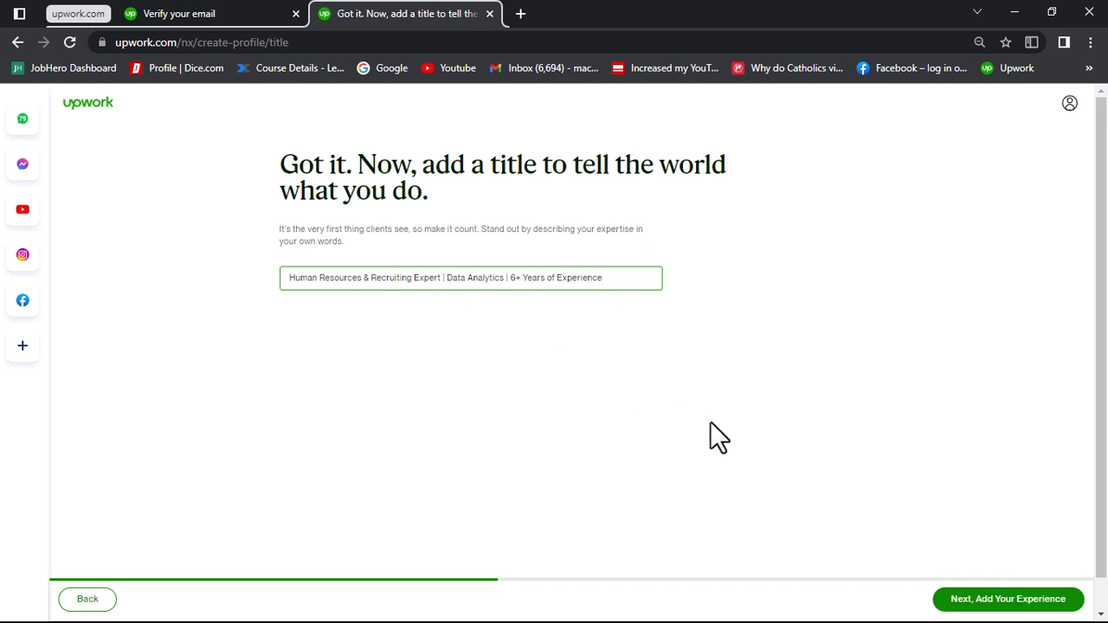
click(1000, 613)
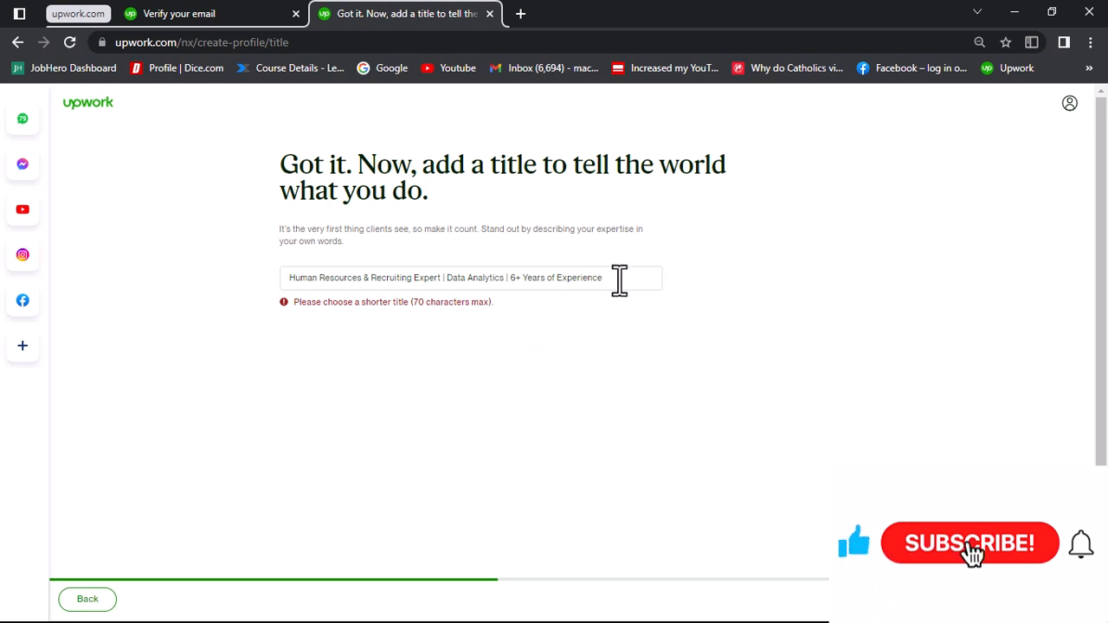
Step: Shorten the title to "Human Resources & Recruiting Expert | Data Analytics" and continue to the experience section
drag(614, 279, 509, 282)
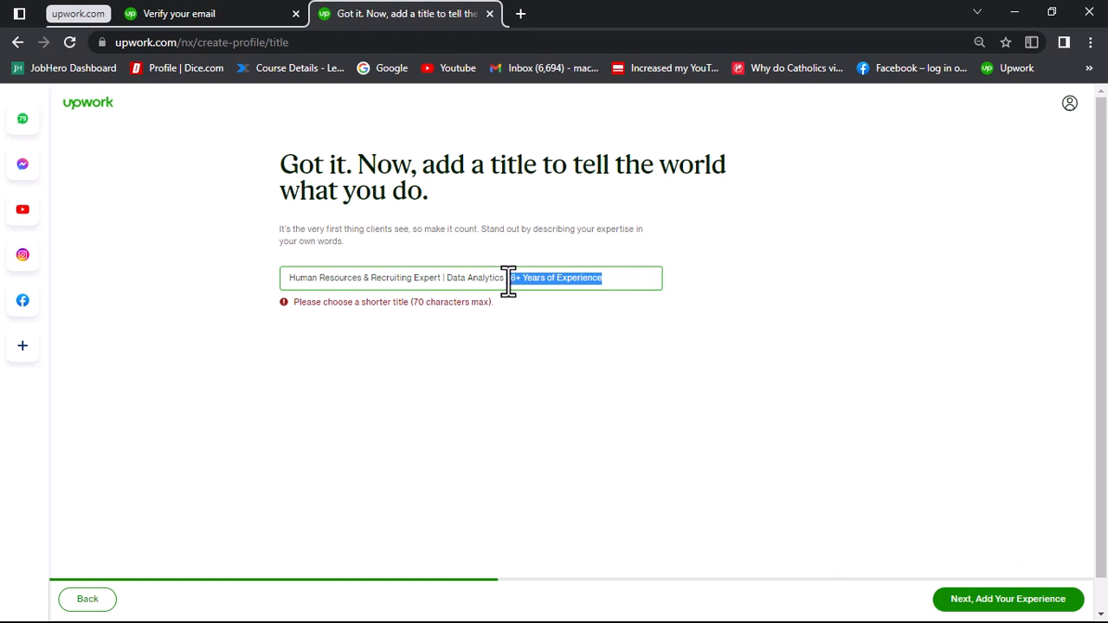
key(BackSpace)
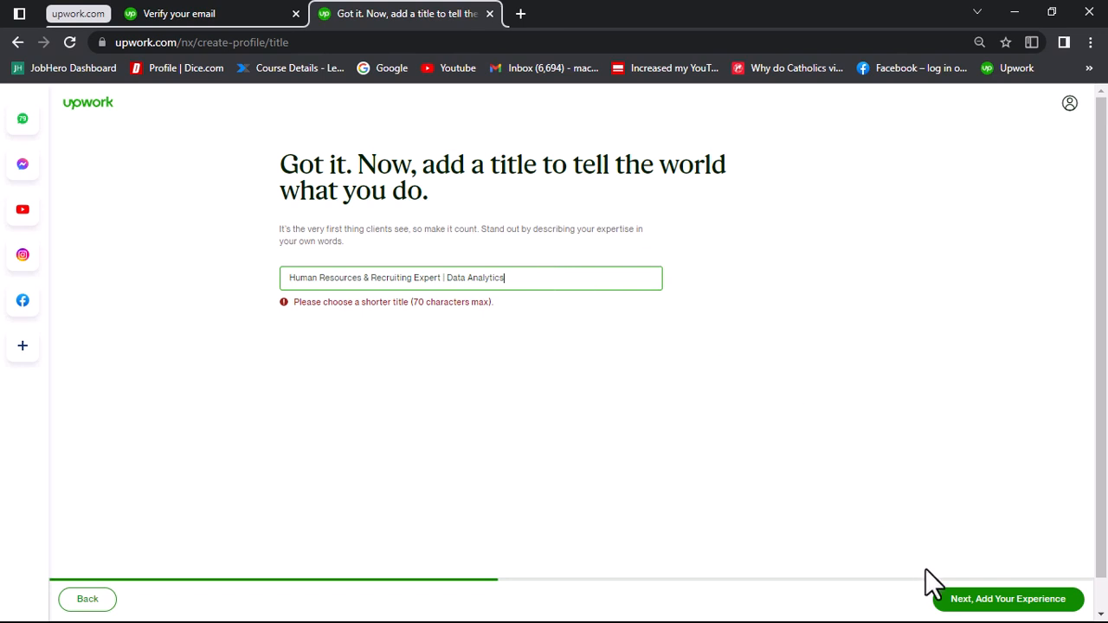
click(959, 606)
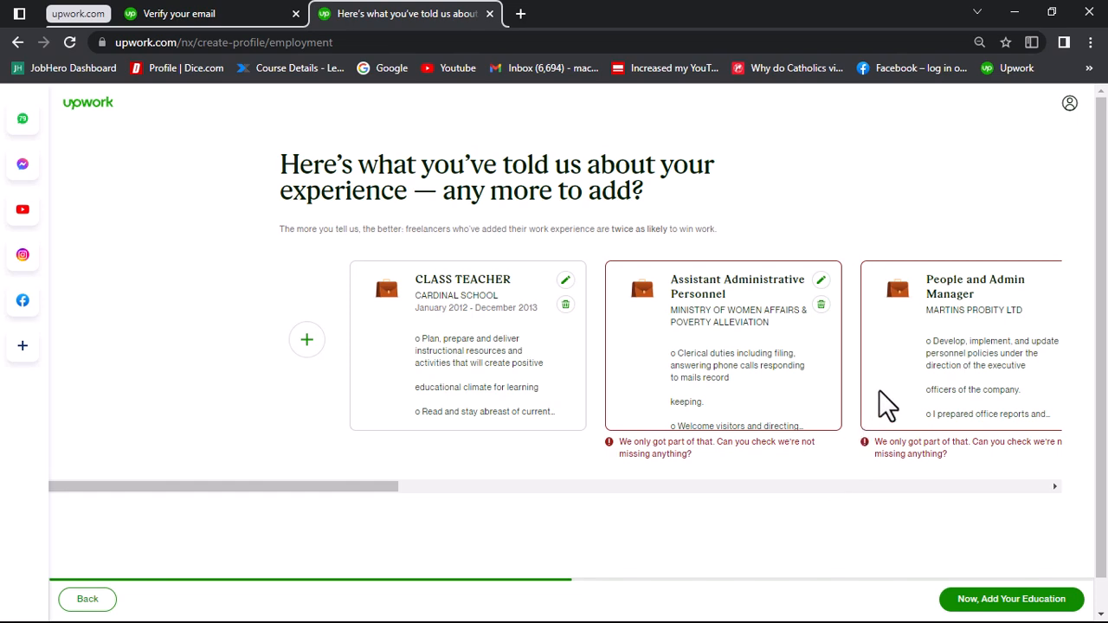
Step: Edit the Class Teacher work experience and set its location to Lagos, Nigeria
scroll(879, 390, right, 3)
scroll(879, 389, right, 2)
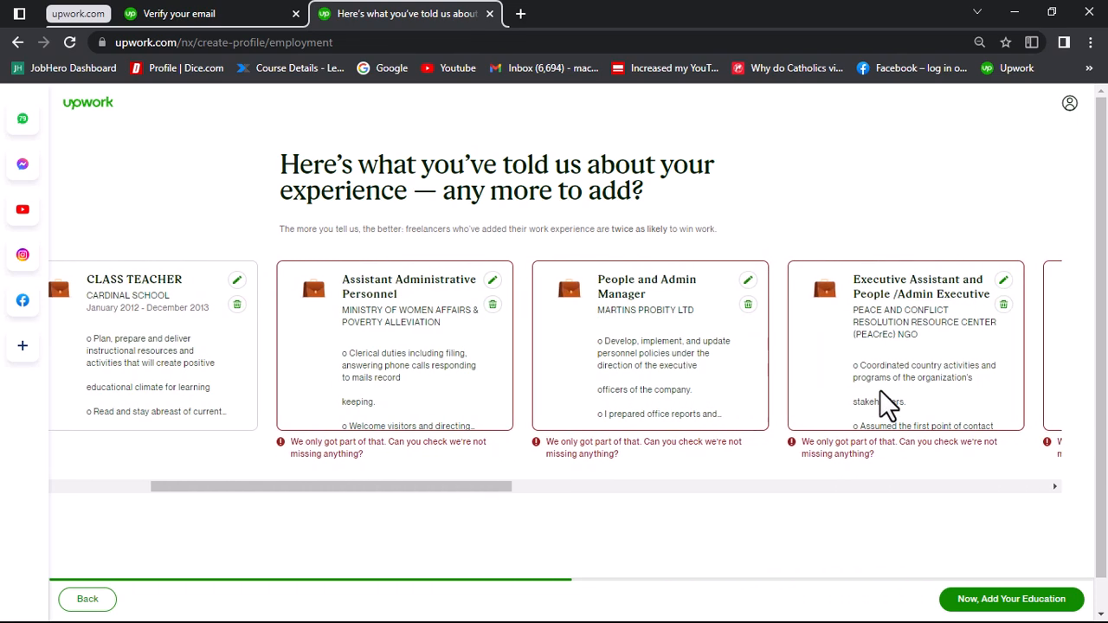
scroll(880, 389, left, 3)
scroll(880, 389, left, 1)
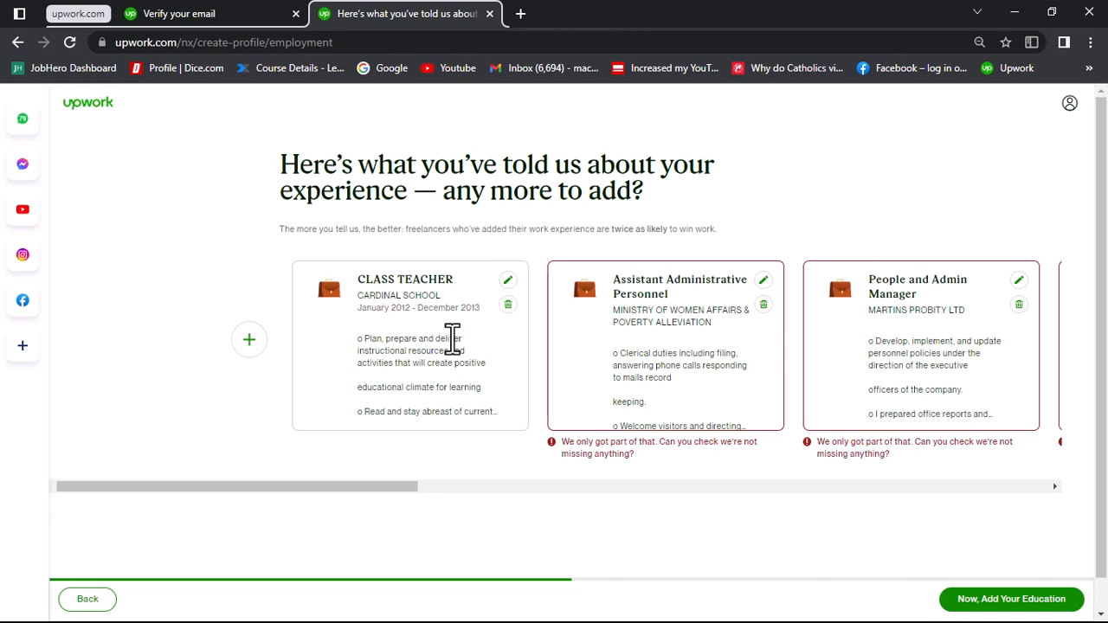
click(508, 284)
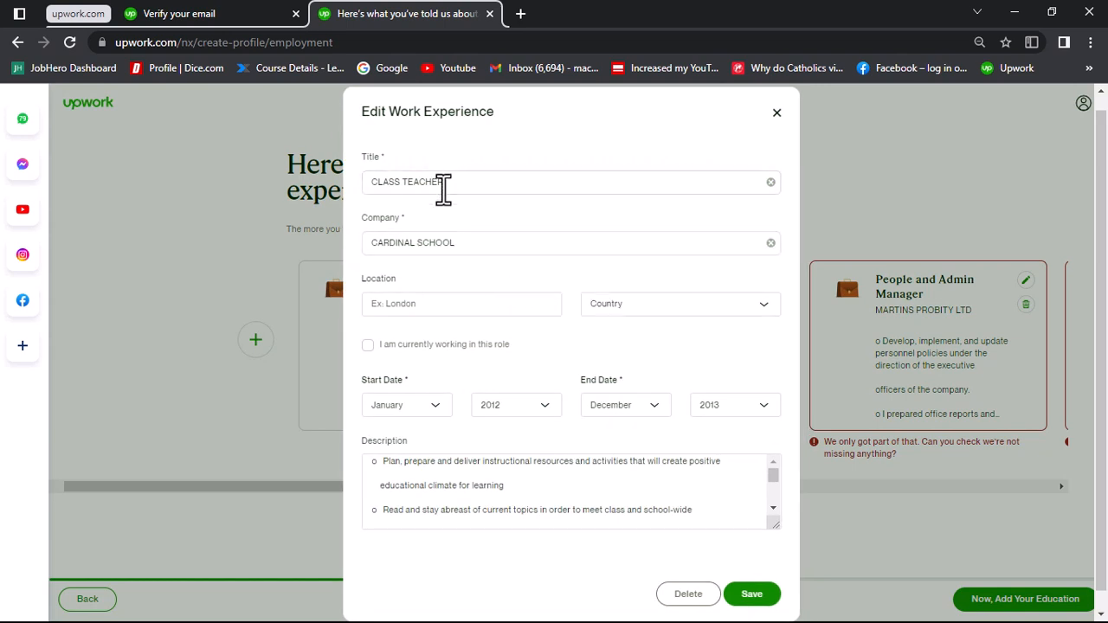
click(452, 308)
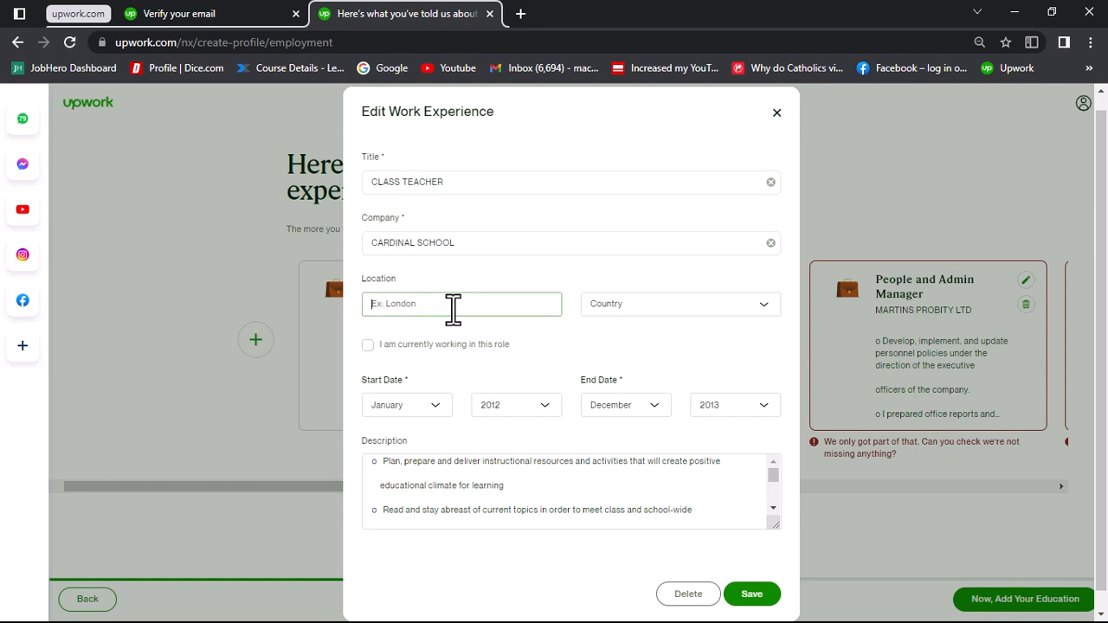
text(Lagos)
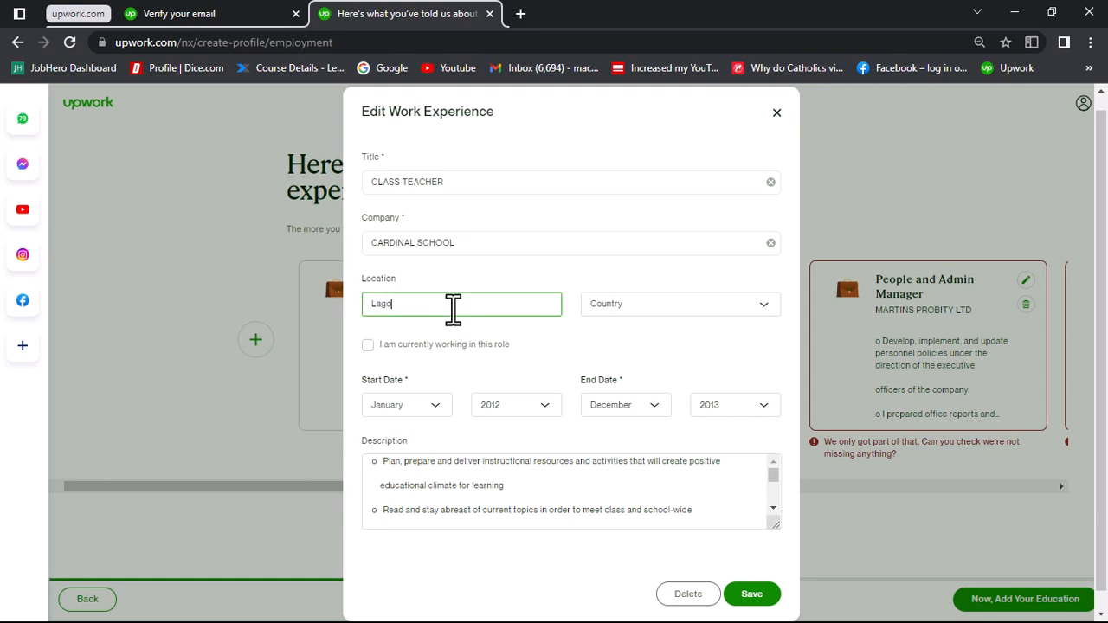
click(611, 317)
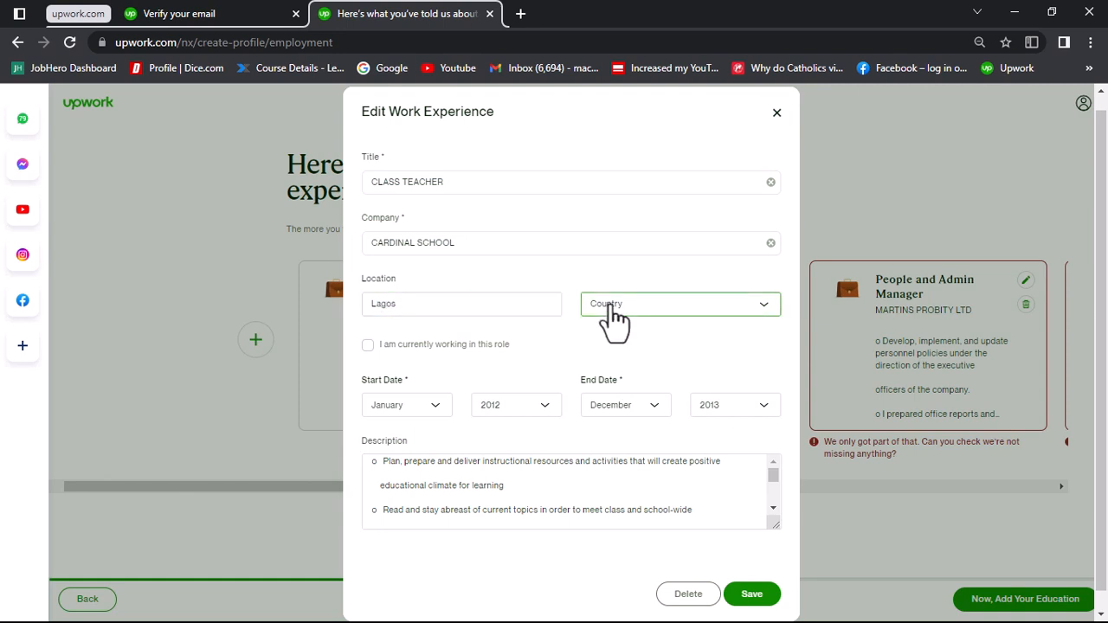
click(611, 316)
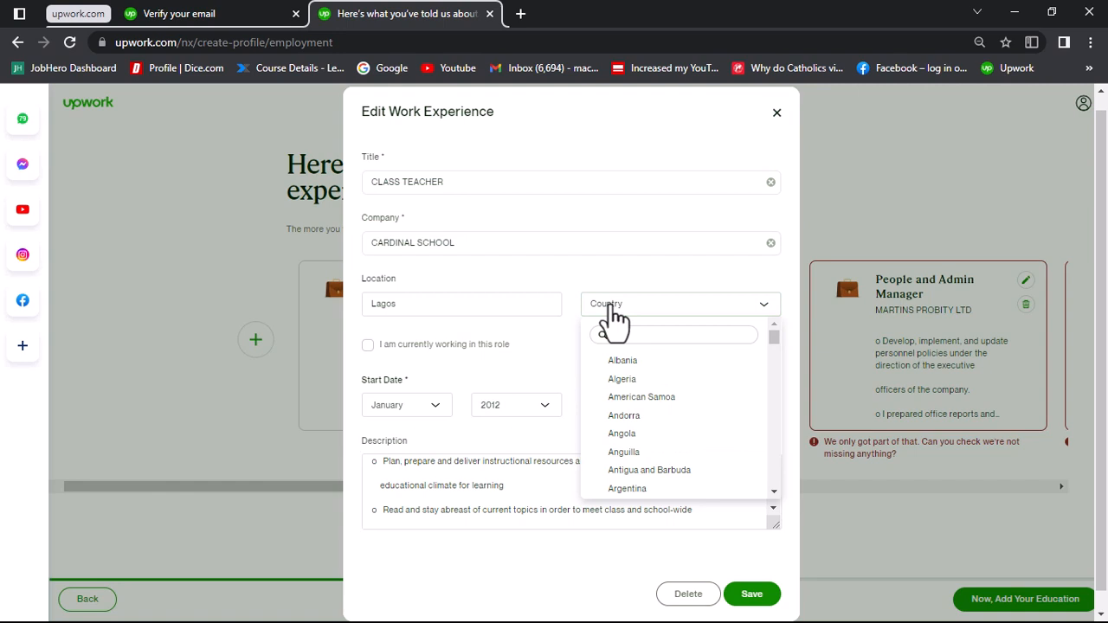
text(Nigeria)
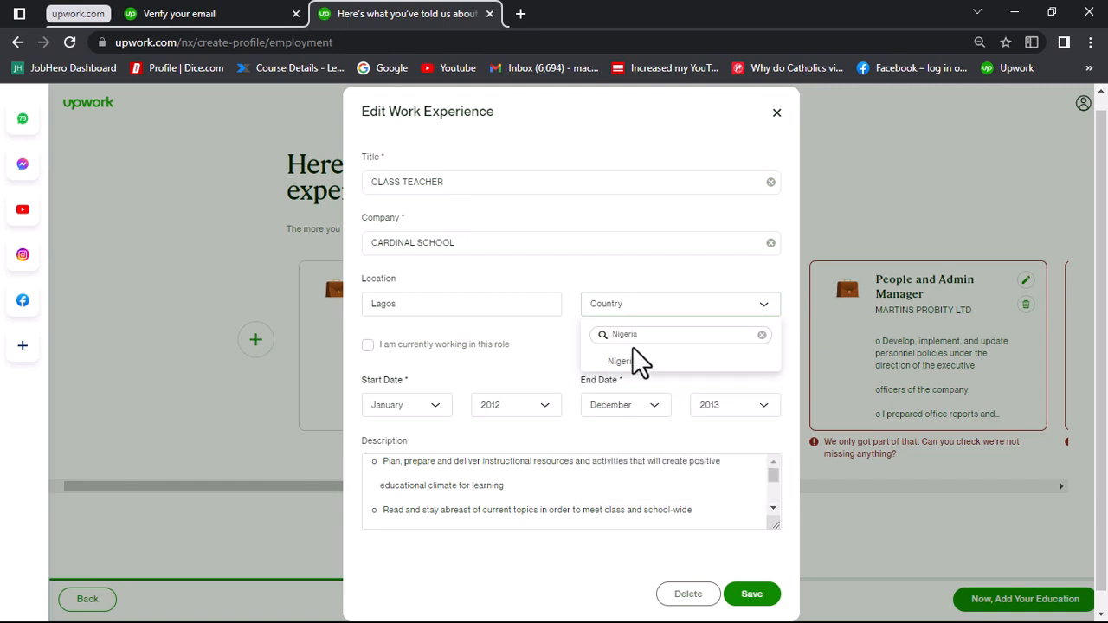
click(636, 360)
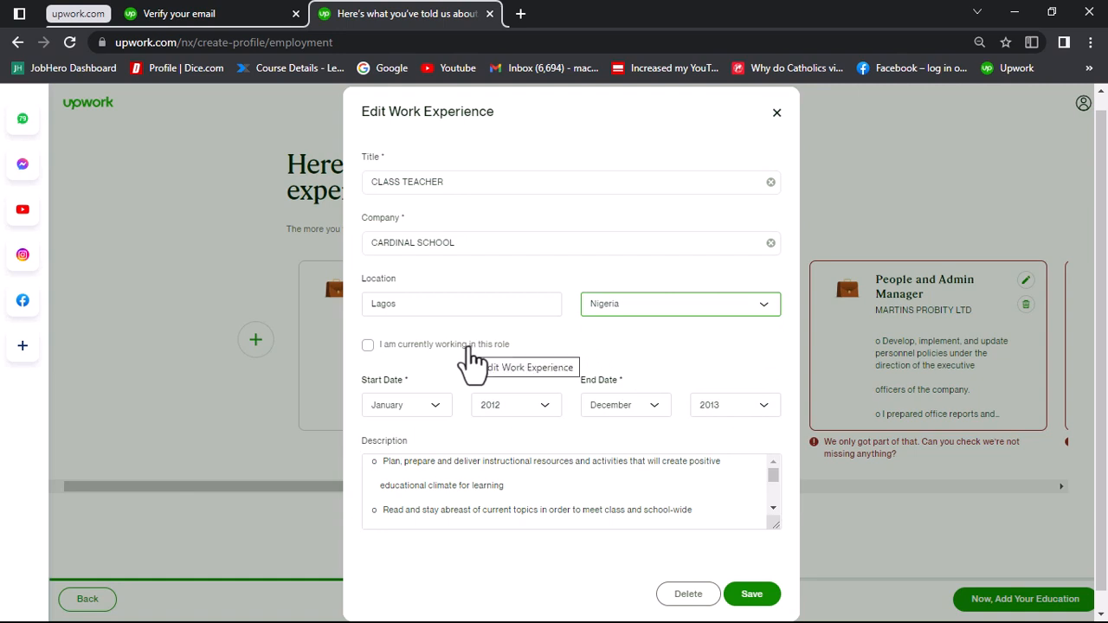
Step: Review the dates and description of the Class Teacher entry and save it
scroll(472, 359, down, 1)
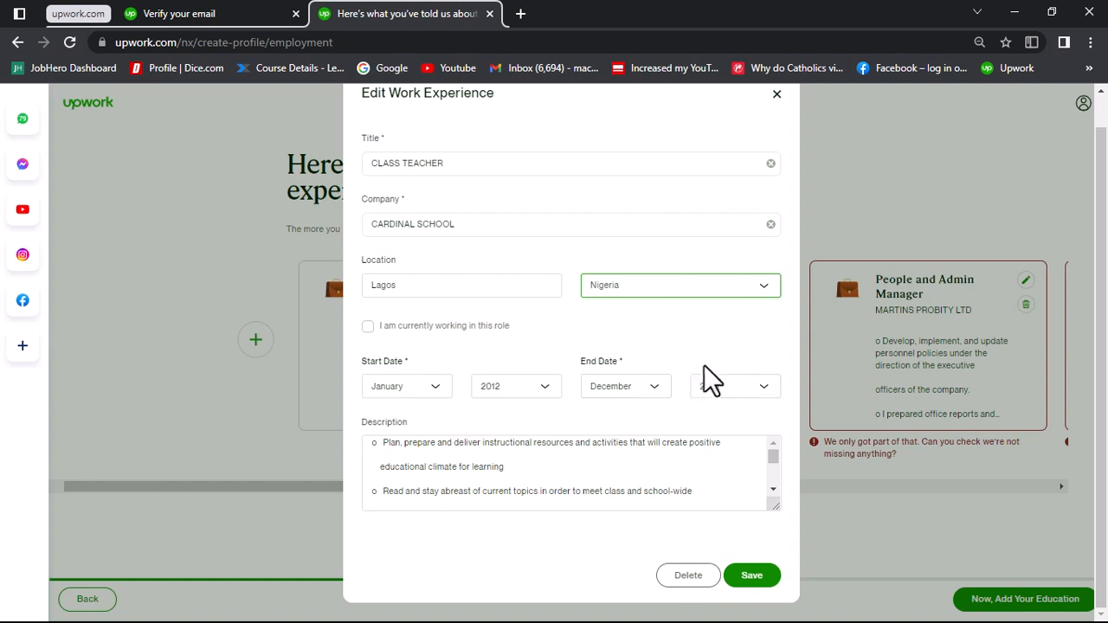
scroll(593, 465, up, 2)
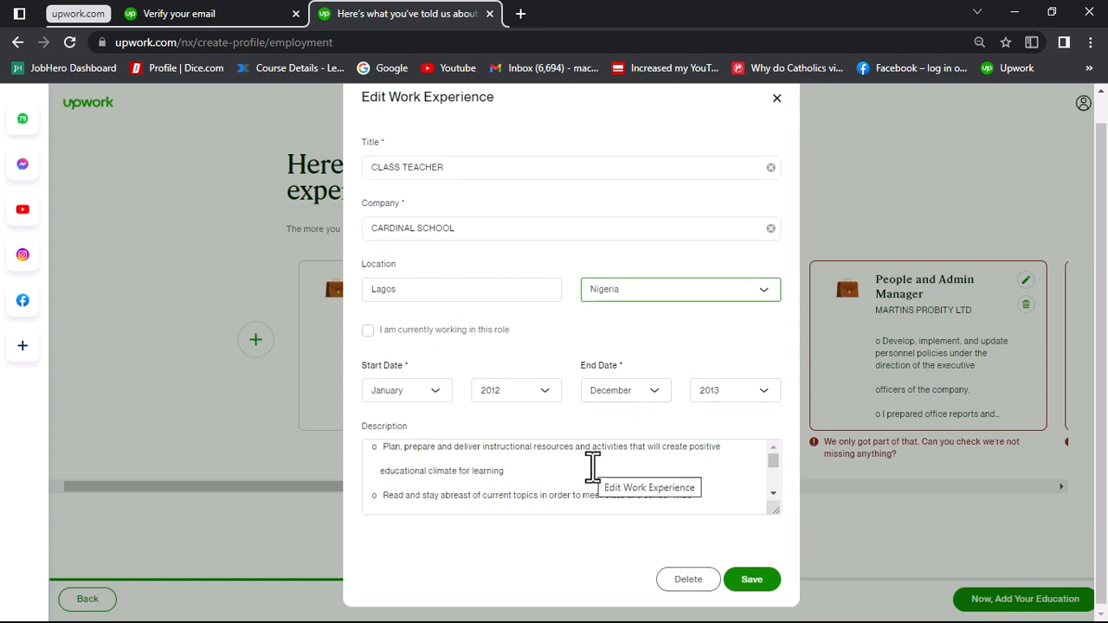
scroll(592, 466, down, 2)
scroll(592, 467, down, 5)
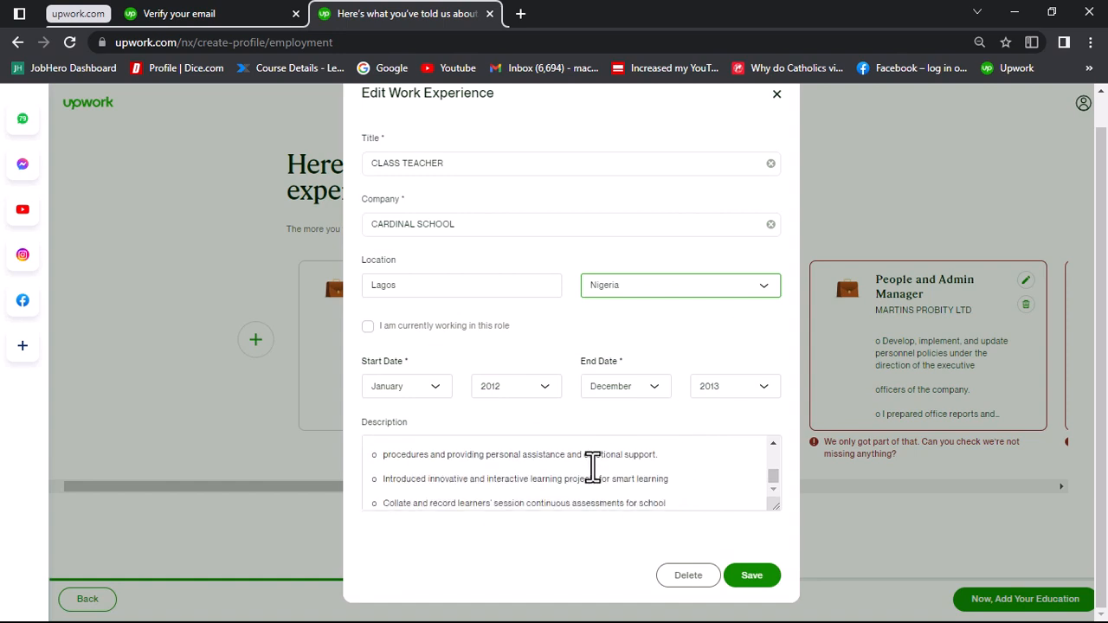
scroll(551, 279, up, 2)
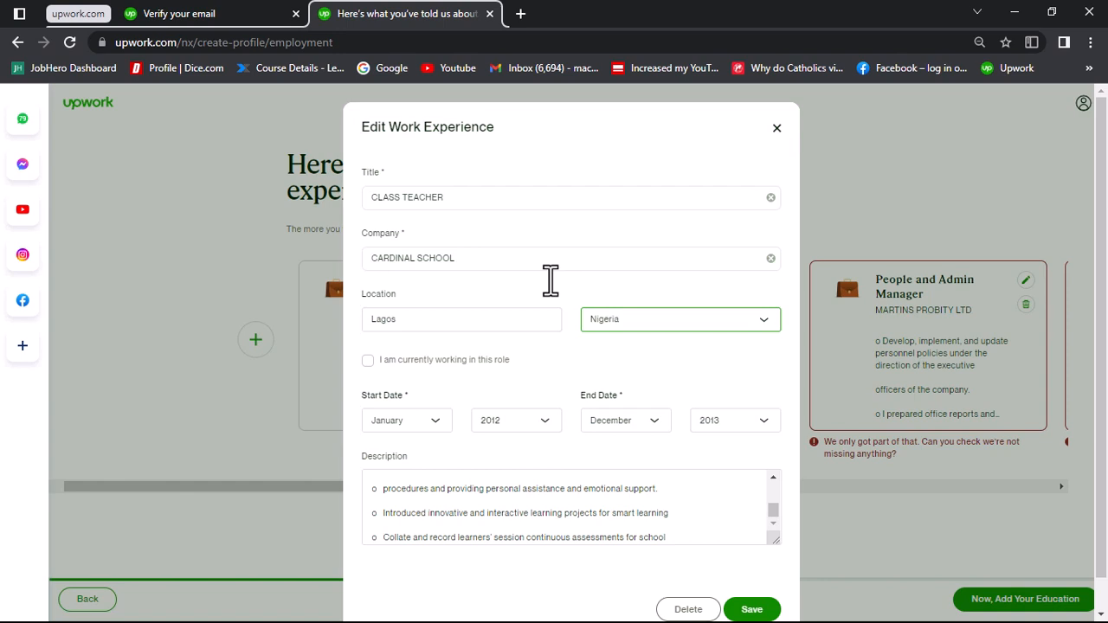
scroll(551, 279, down, 1)
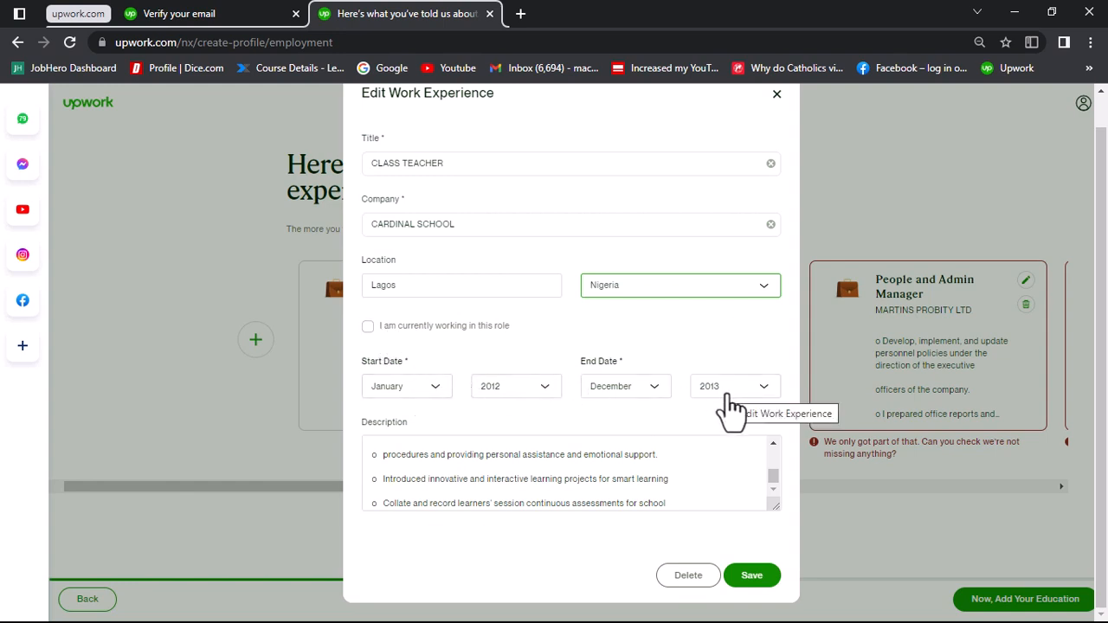
click(752, 577)
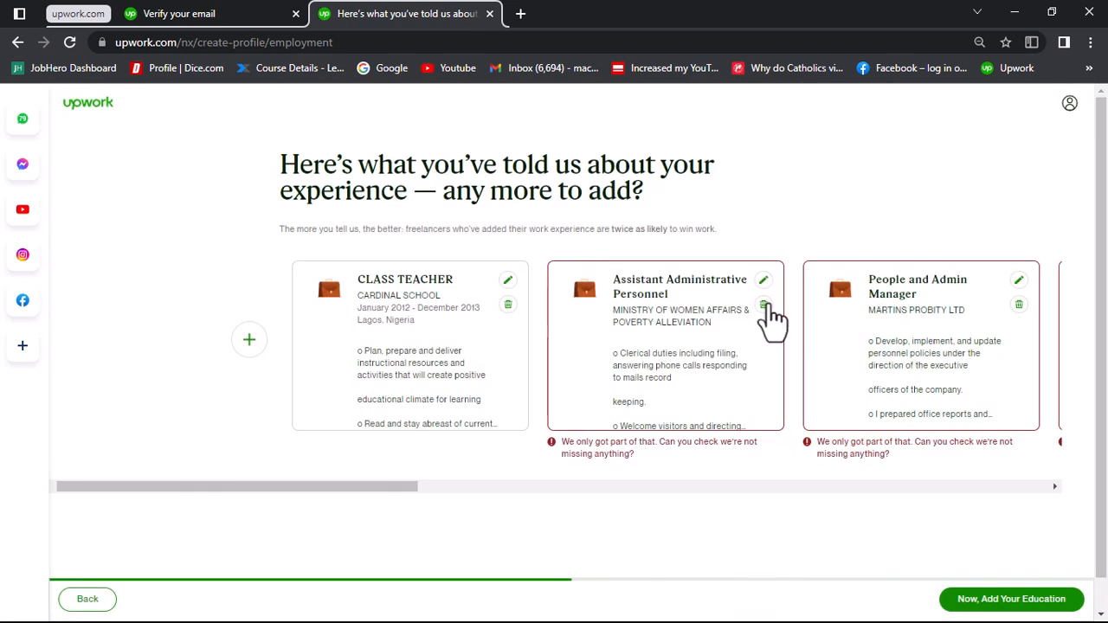
Step: Complete the Assistant Administrative Personnel entry with location Lagos, Nigeria and end date December 2018, and save it
click(763, 282)
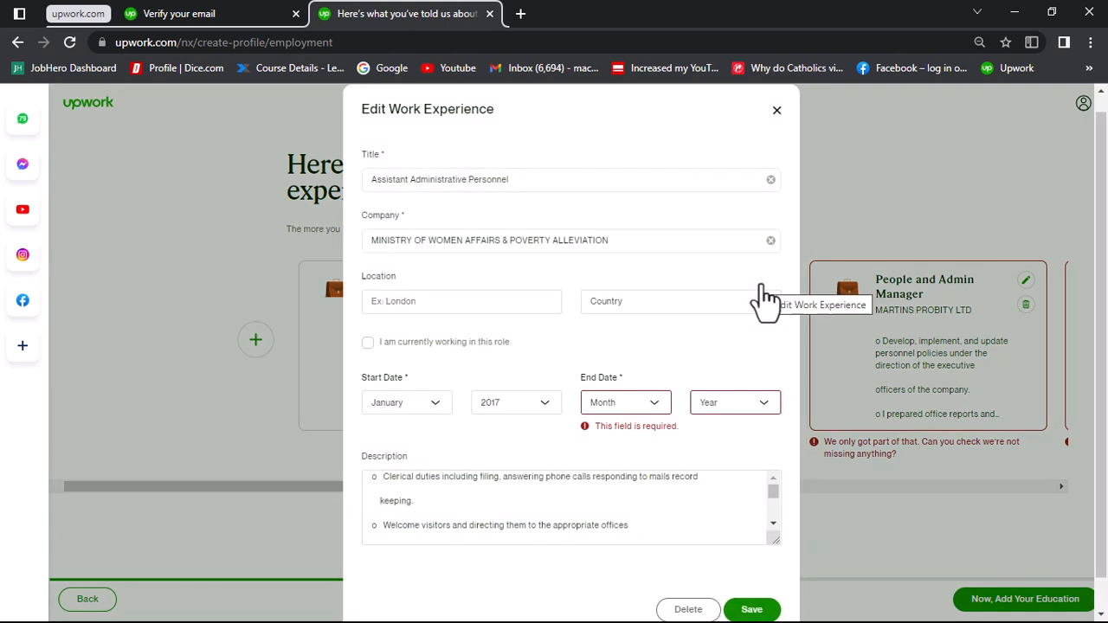
click(484, 301)
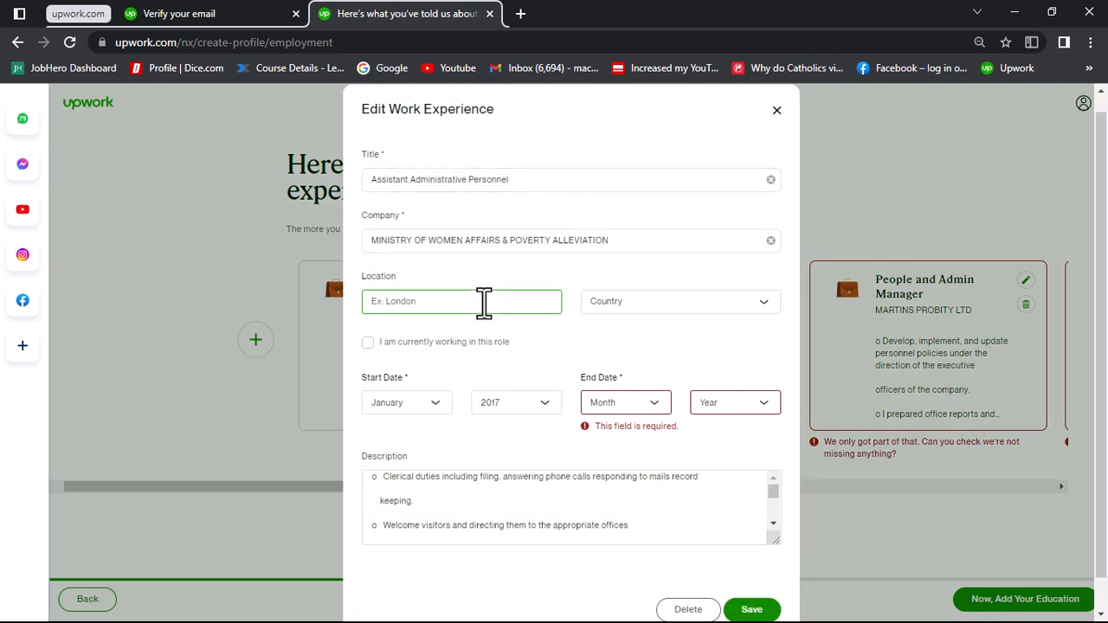
text(Lagos)
click(631, 311)
text(Nigeria)
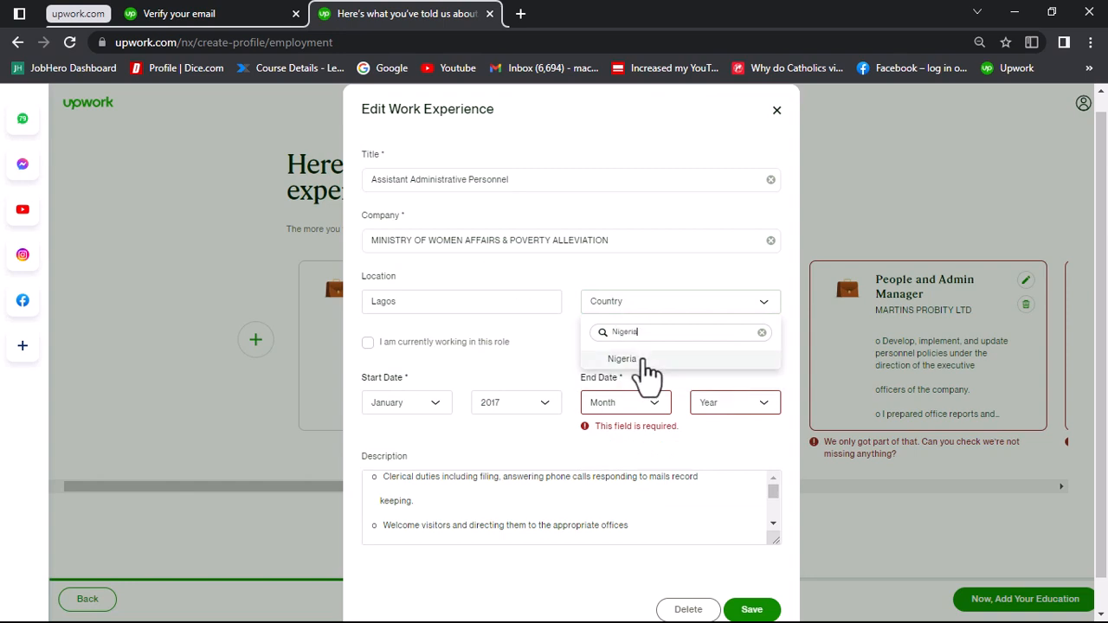
click(640, 358)
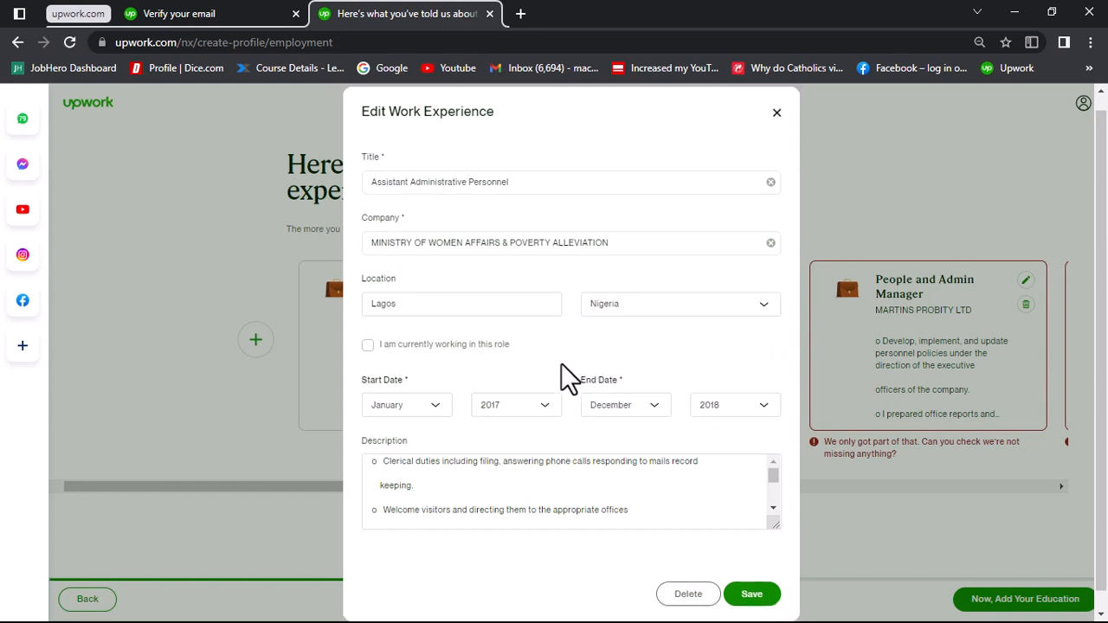
click(750, 595)
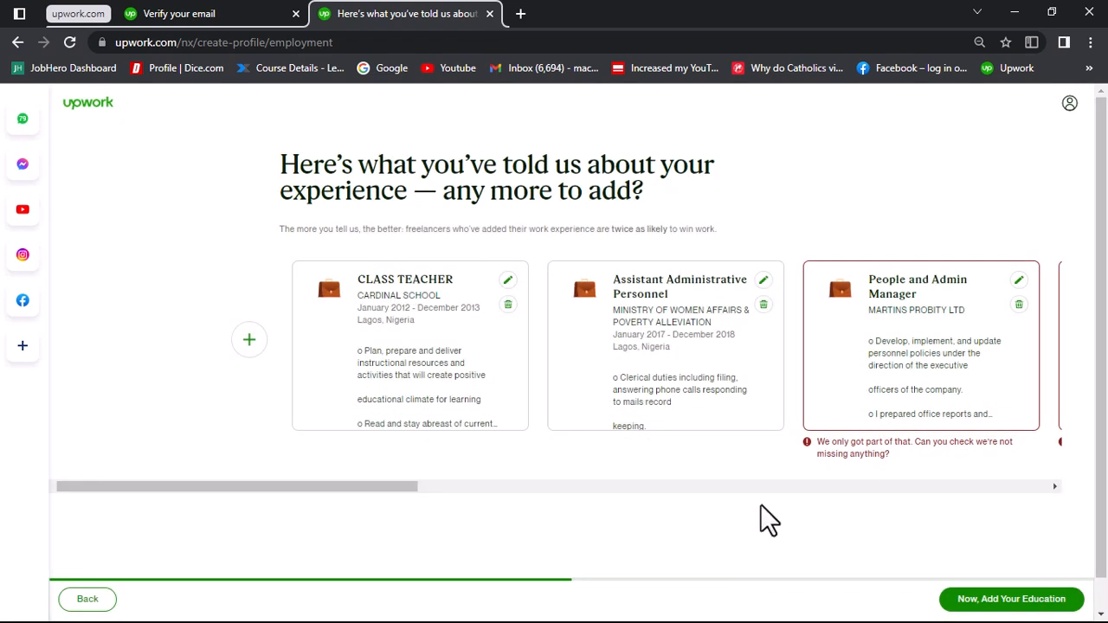
Step: Complete the People and Admin Manager entry with location Lagos, Nigeria and end date July 2019, and save it
click(1019, 282)
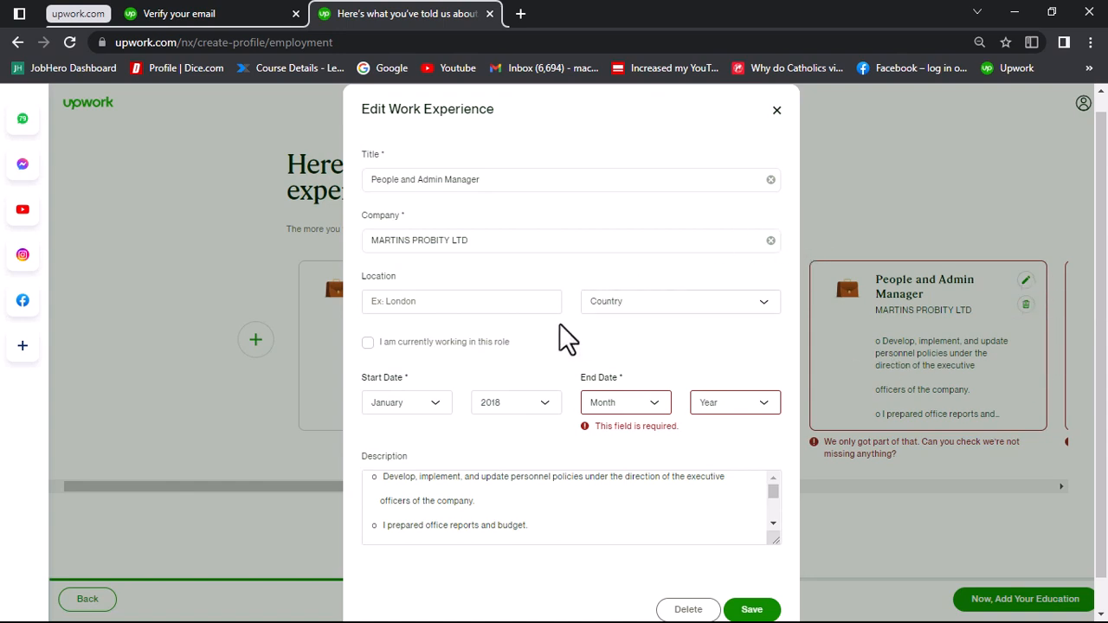
click(483, 309)
text(Lagos)
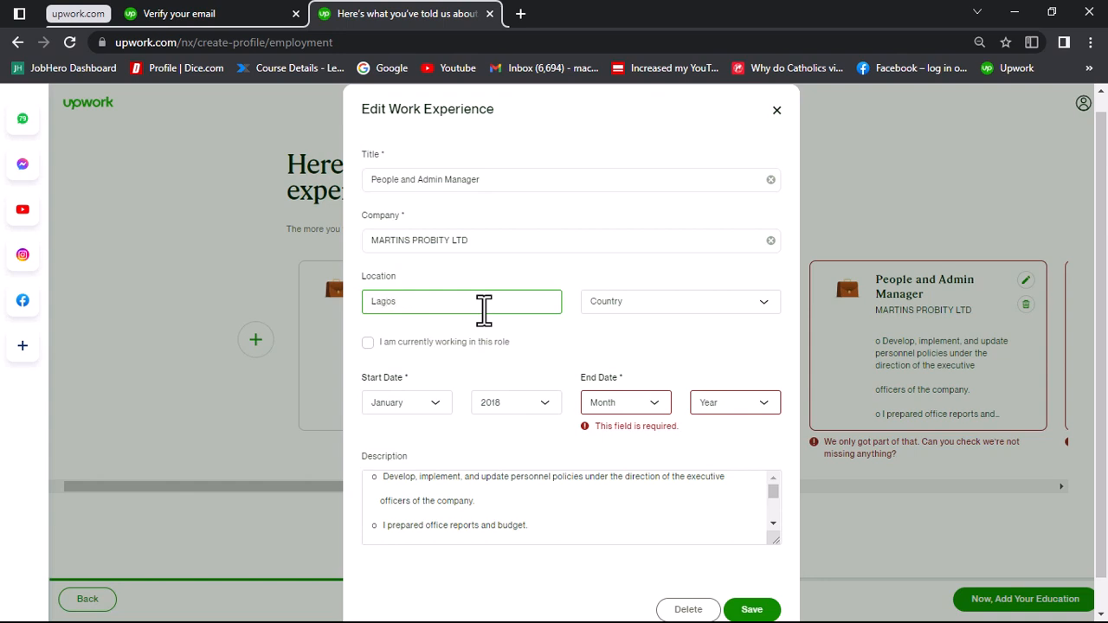
key(Tab)
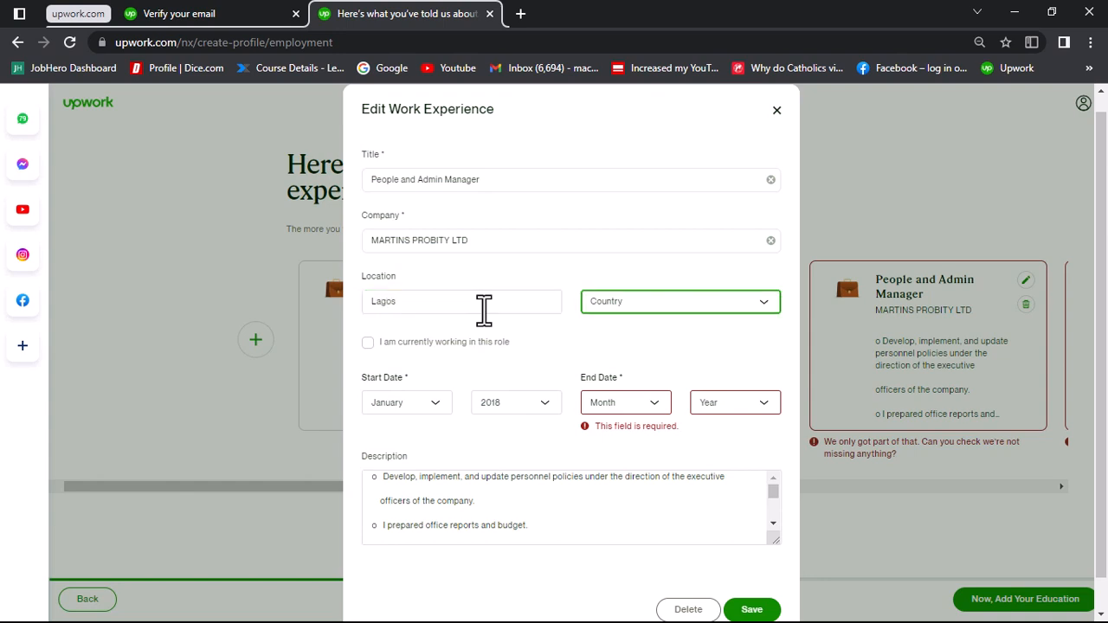
click(624, 305)
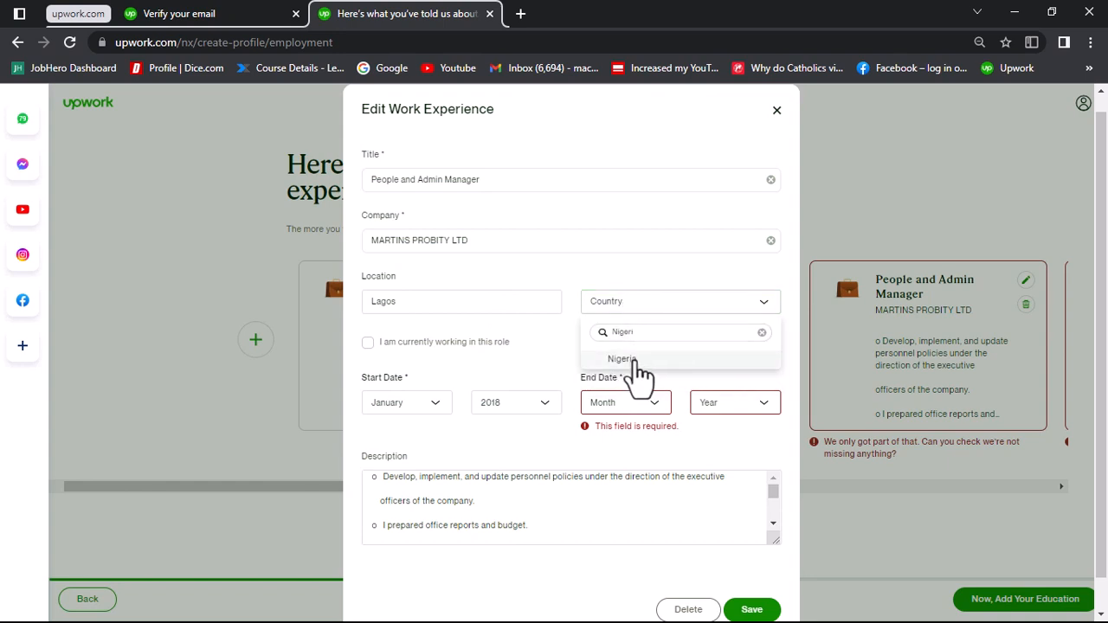
click(631, 362)
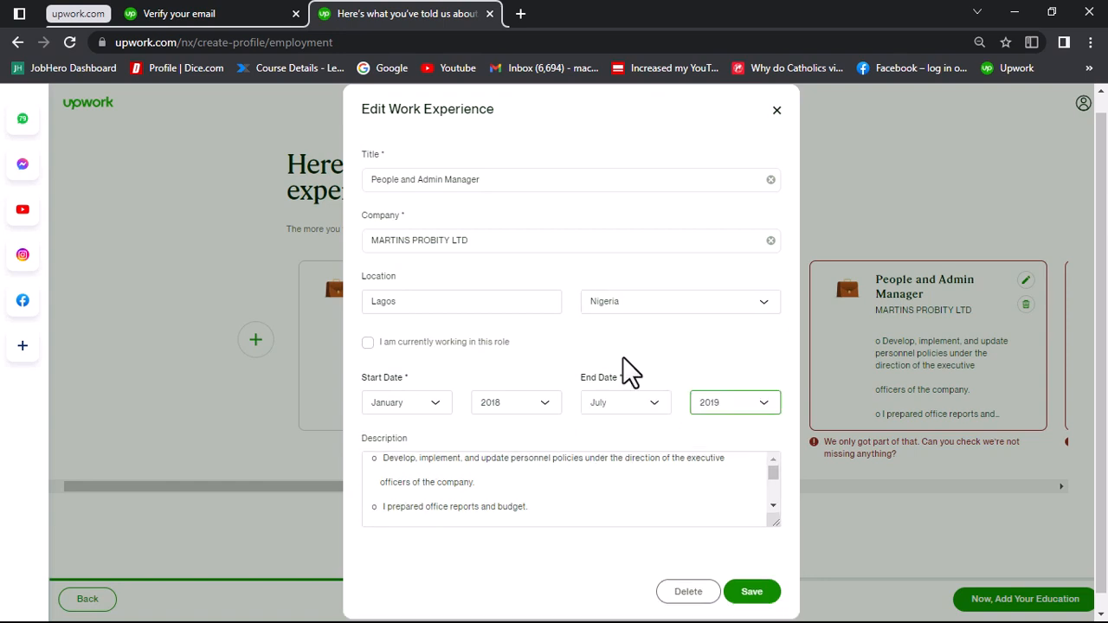
scroll(675, 424, down, 1)
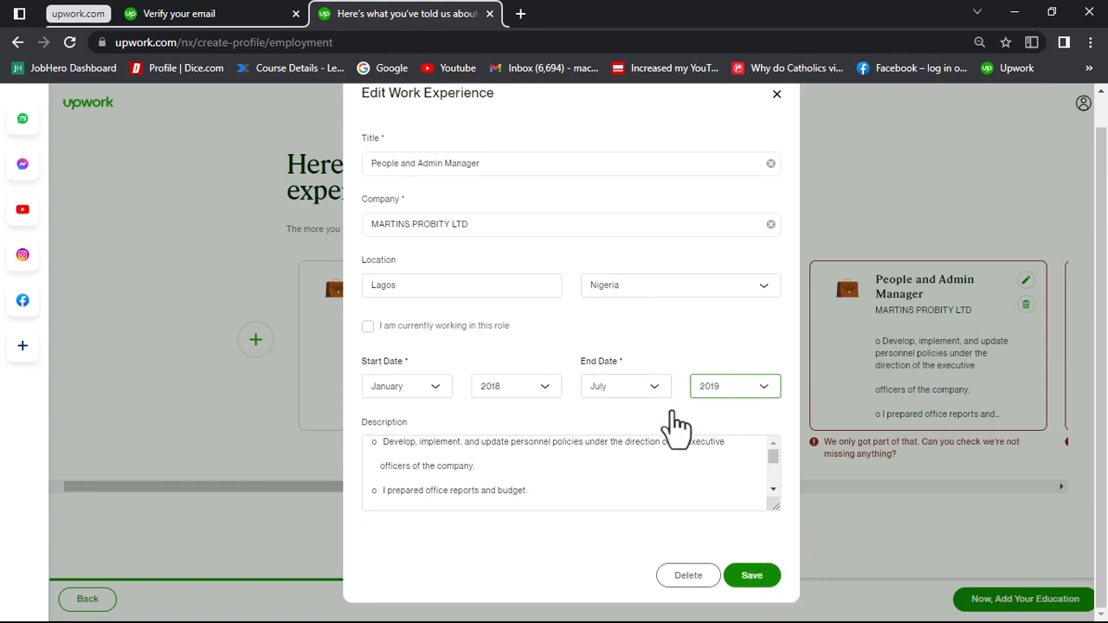
click(750, 578)
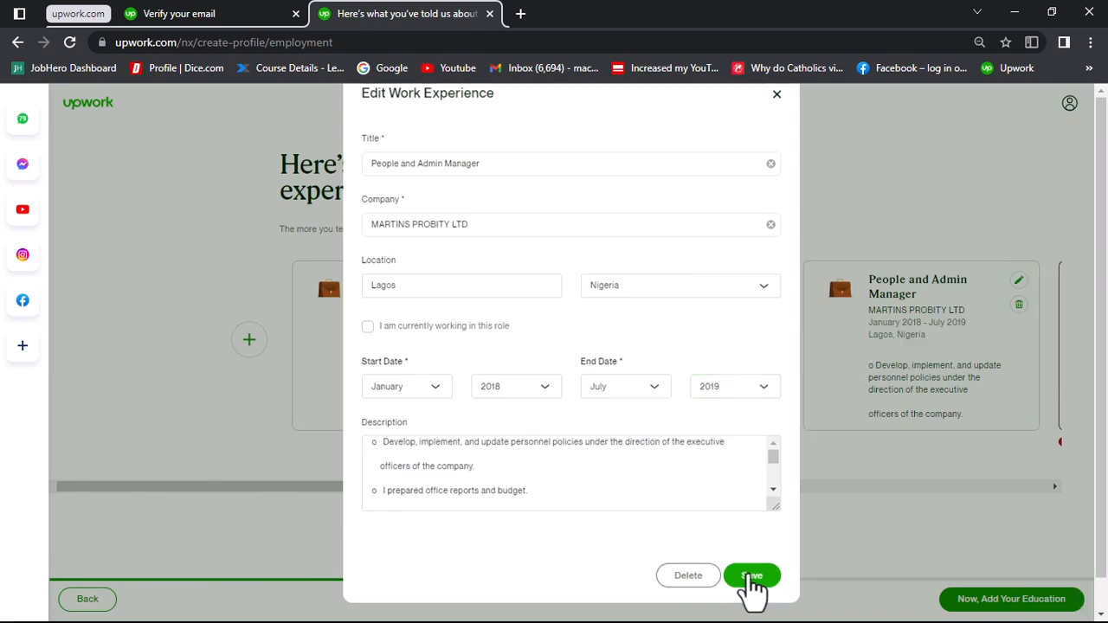
Step: Set the end date of the Executive Assistant and People/Admin Executive entry to December 2019 and save it
scroll(901, 382, right, 1)
scroll(901, 381, right, 10)
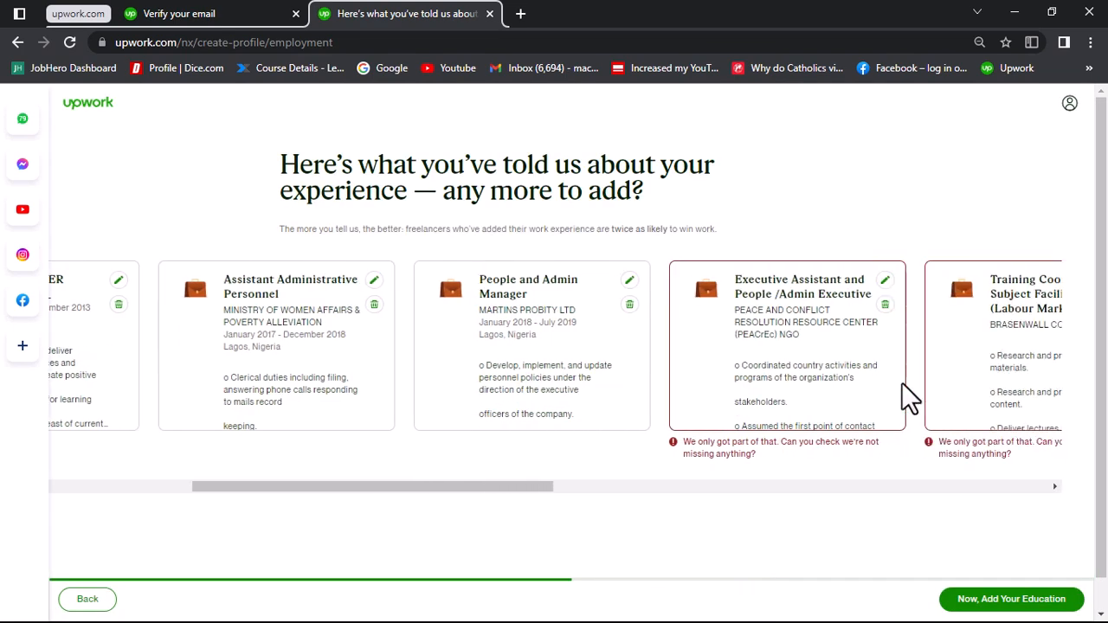
scroll(901, 382, right, 2)
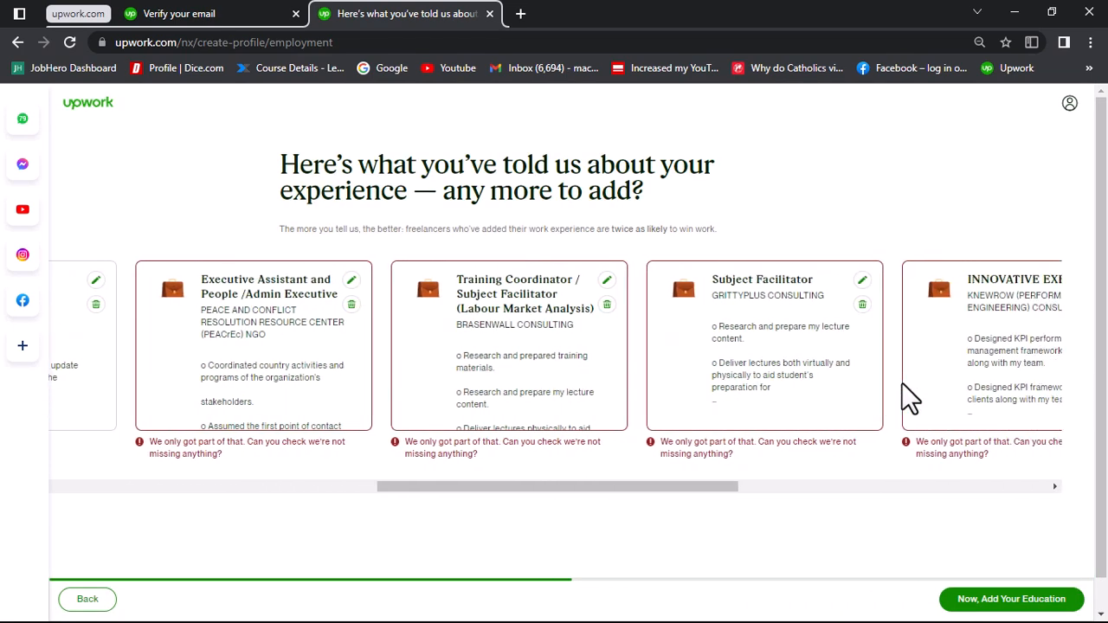
click(348, 282)
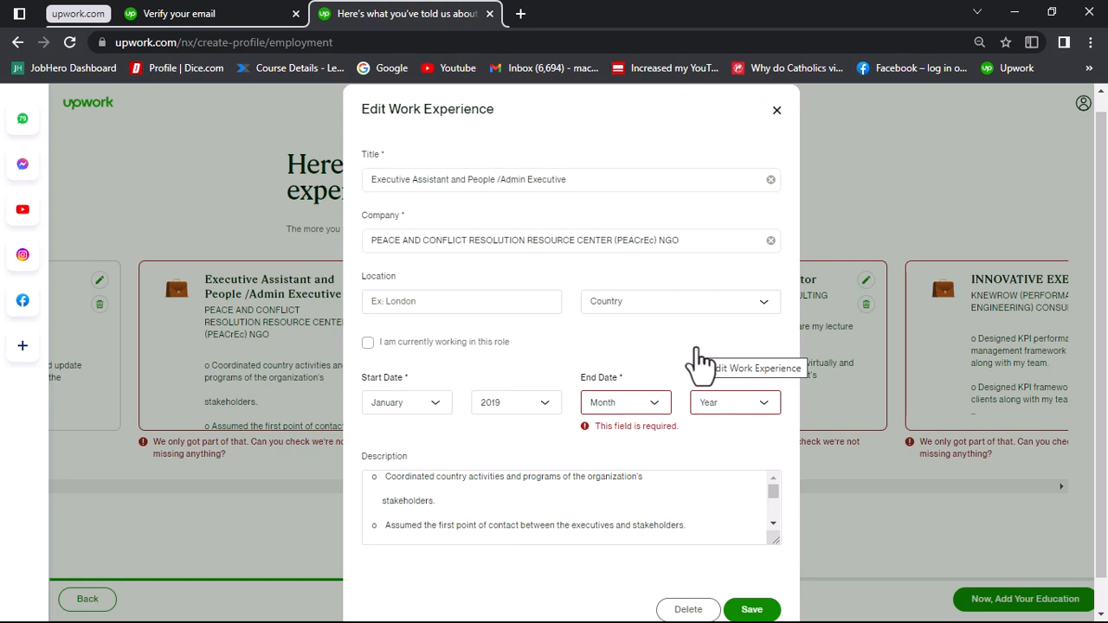
key(Return)
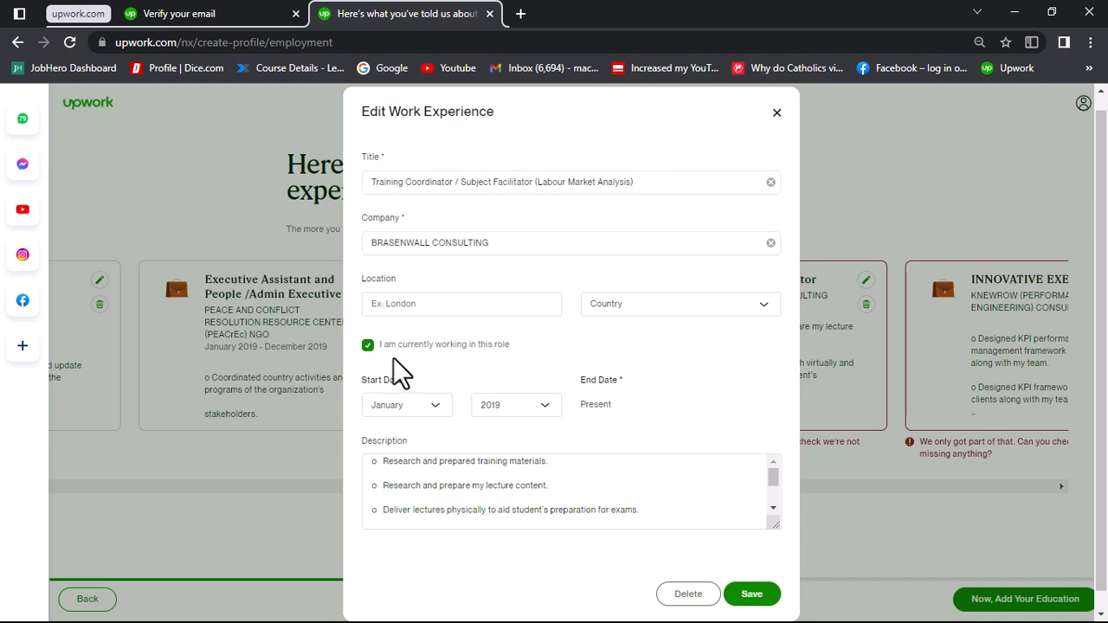
Step: Save the Training Coordinator / Subject Facilitator entry as a current role and look through the remaining work experience entries
scroll(619, 405, down, 1)
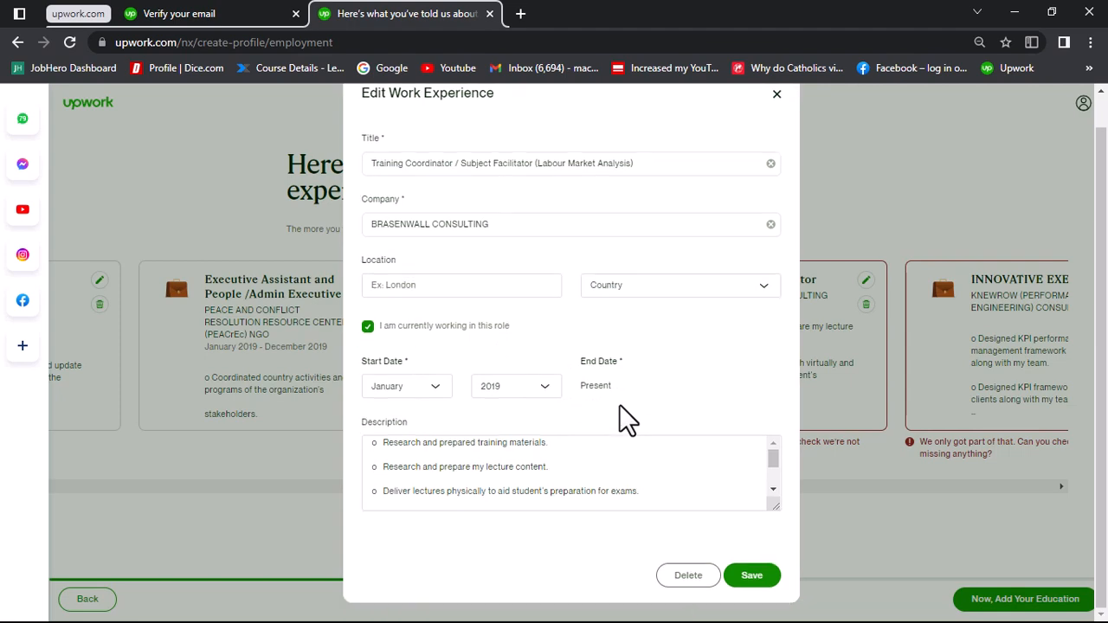
click(742, 576)
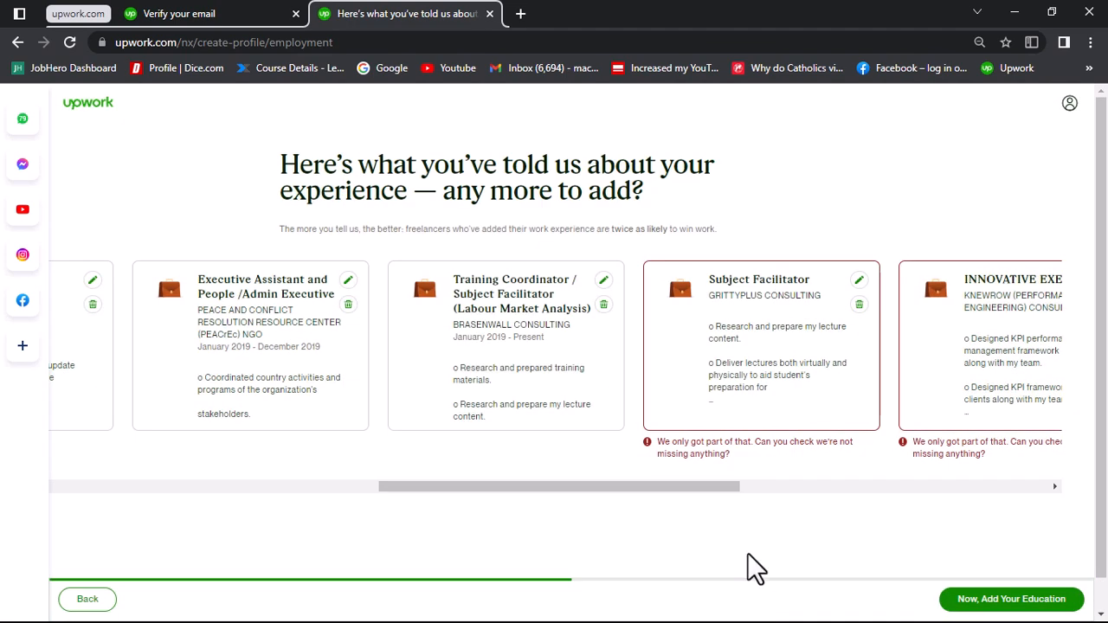
scroll(870, 377, right, 2)
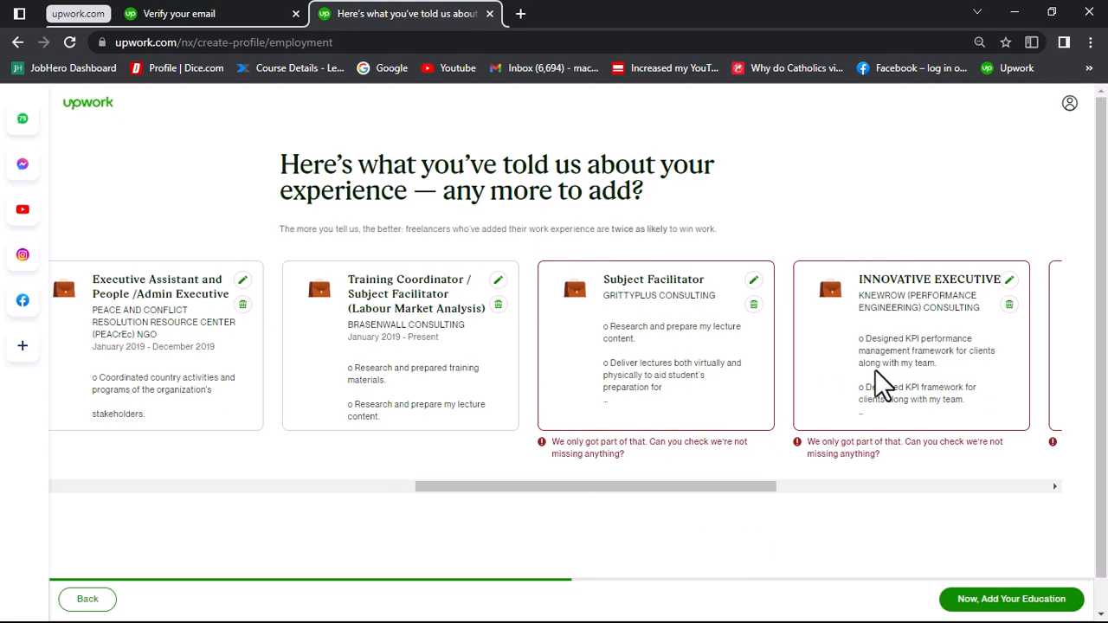
scroll(881, 380, right, 10)
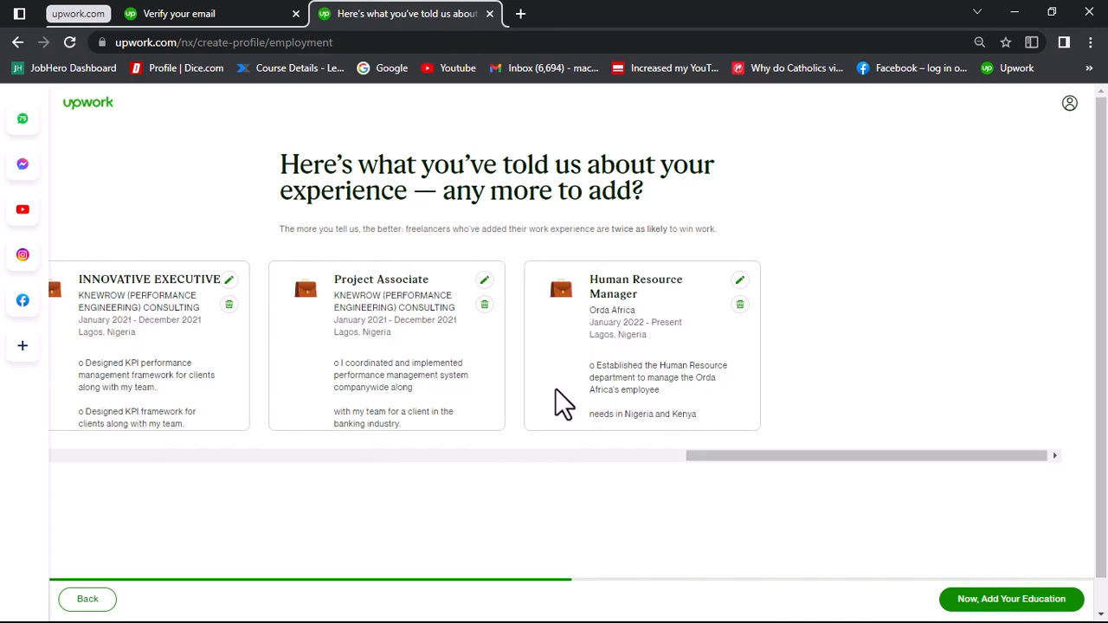
Step: Continue from the work experience to the education section and look through the imported education entries
scroll(558, 393, left, 10)
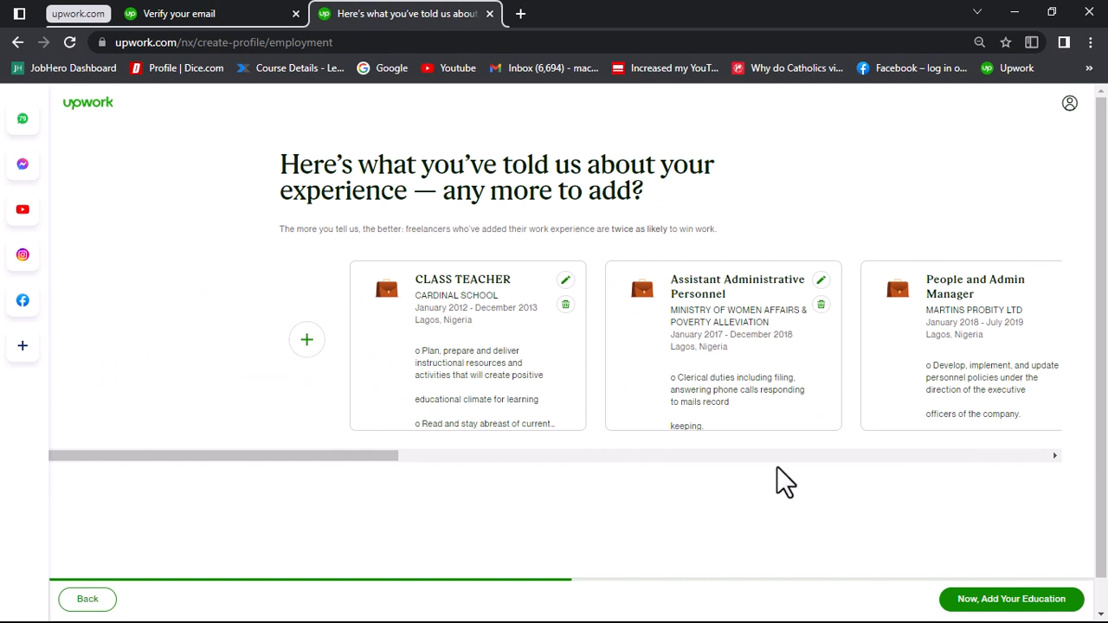
click(1000, 609)
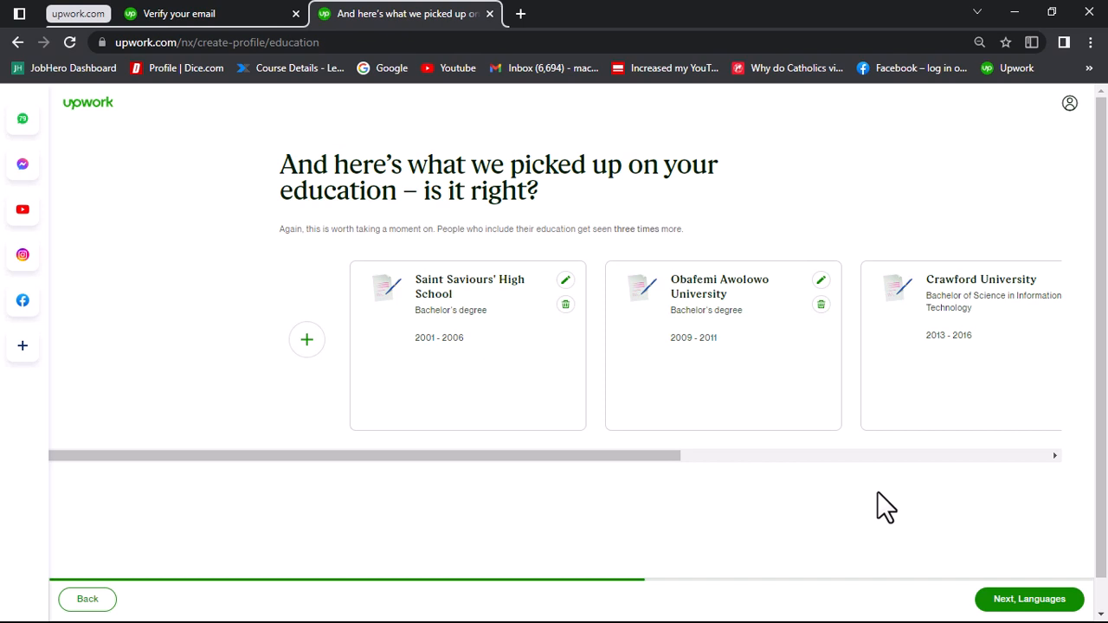
scroll(631, 380, right, 2)
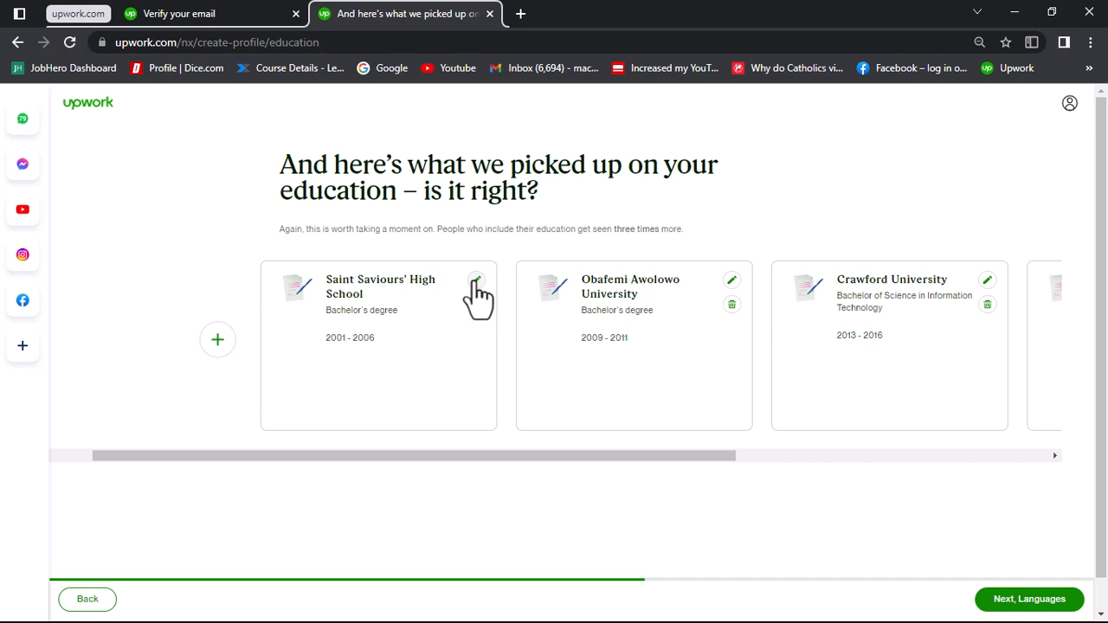
click(476, 281)
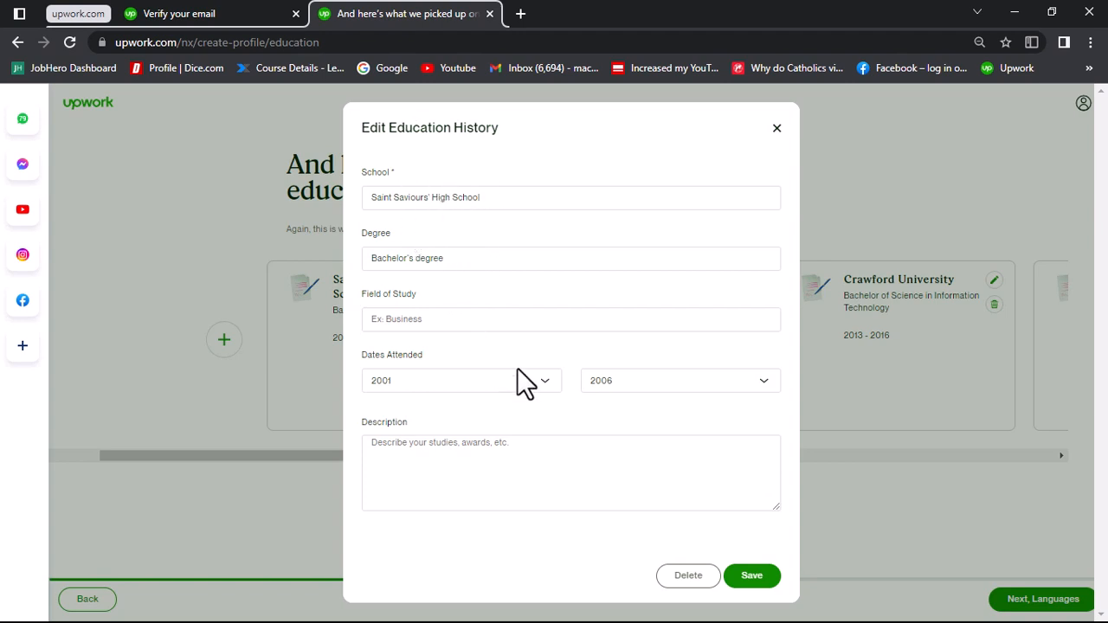
click(746, 575)
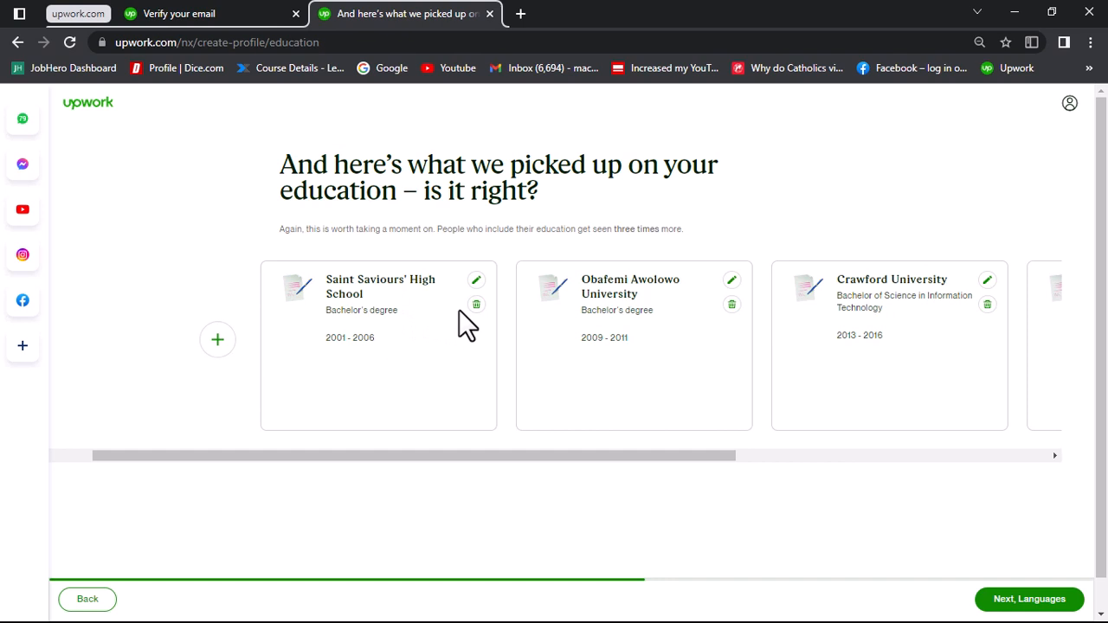
click(476, 280)
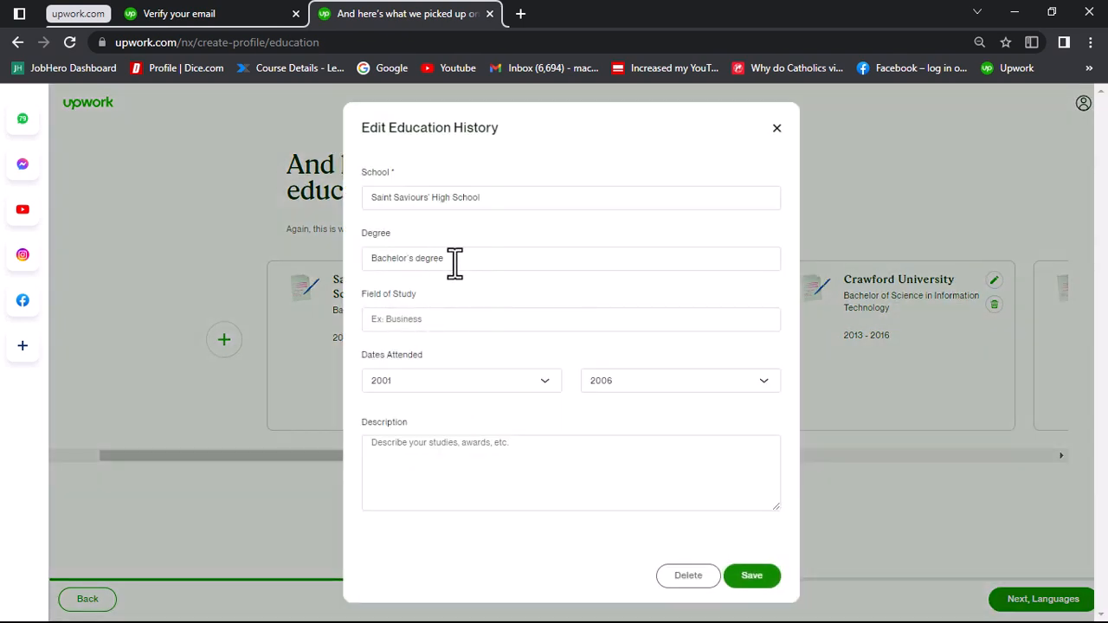
drag(454, 258, 369, 259)
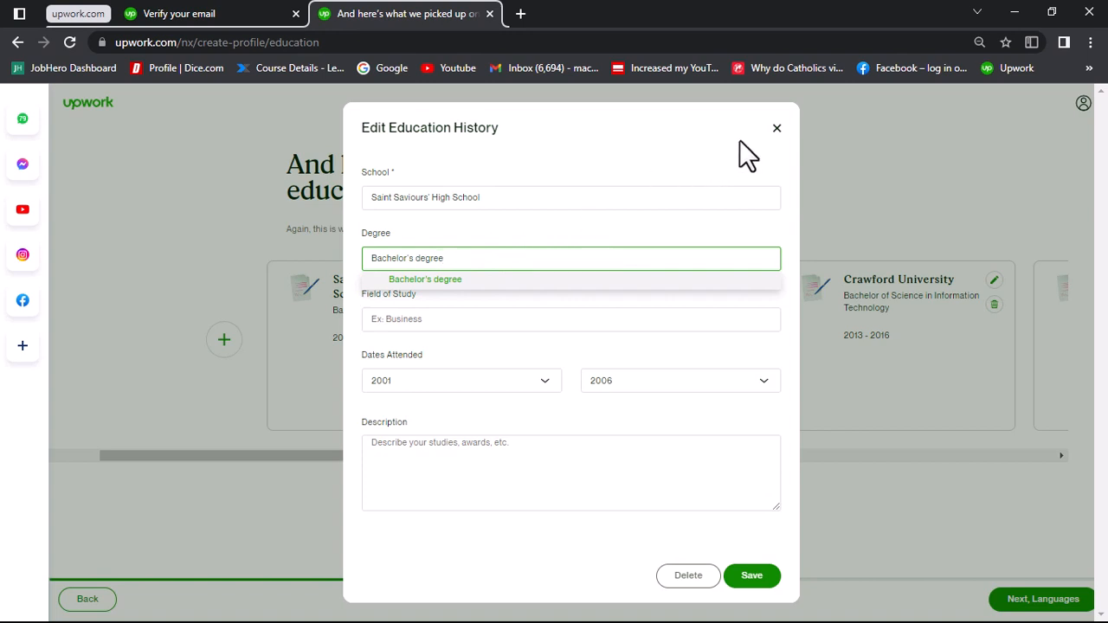
click(775, 130)
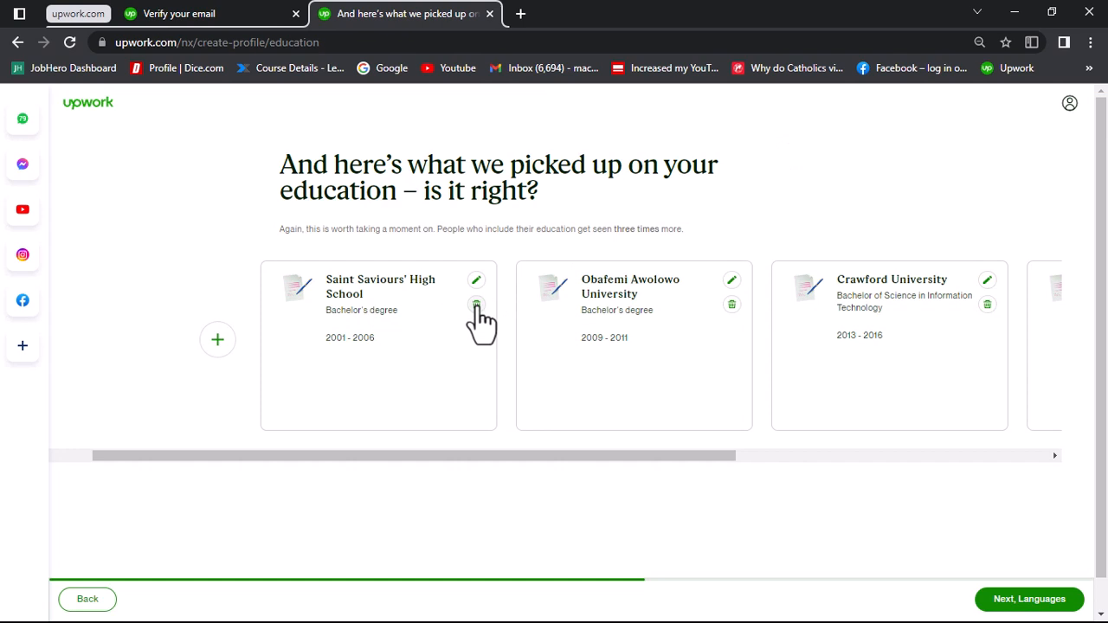
Step: Remove the Saint Saviours' High School entry from the education history
click(476, 305)
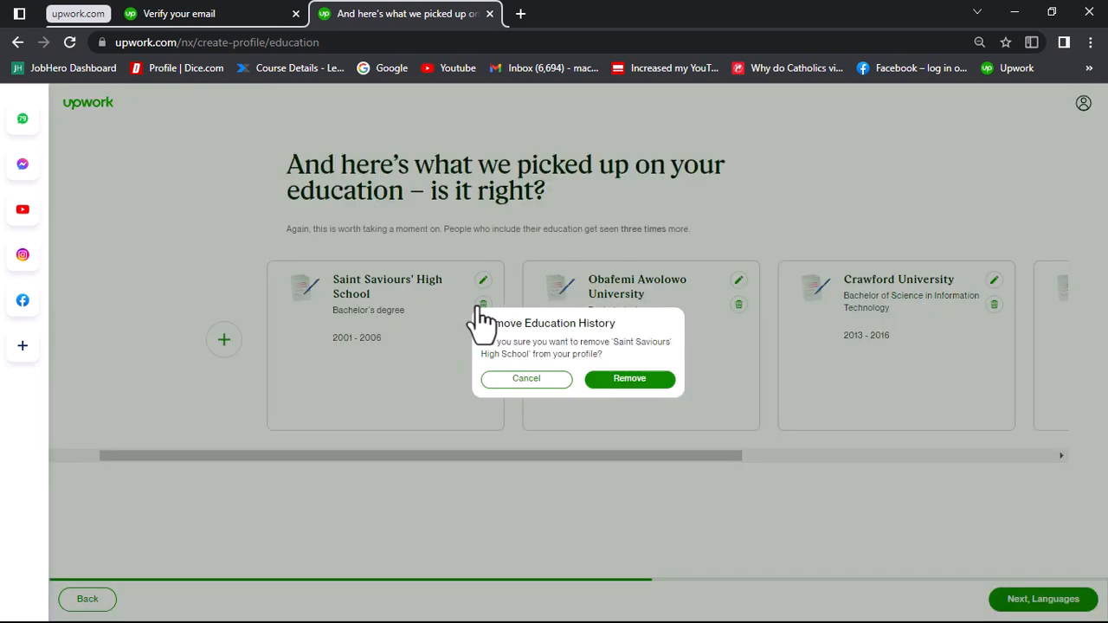
click(627, 387)
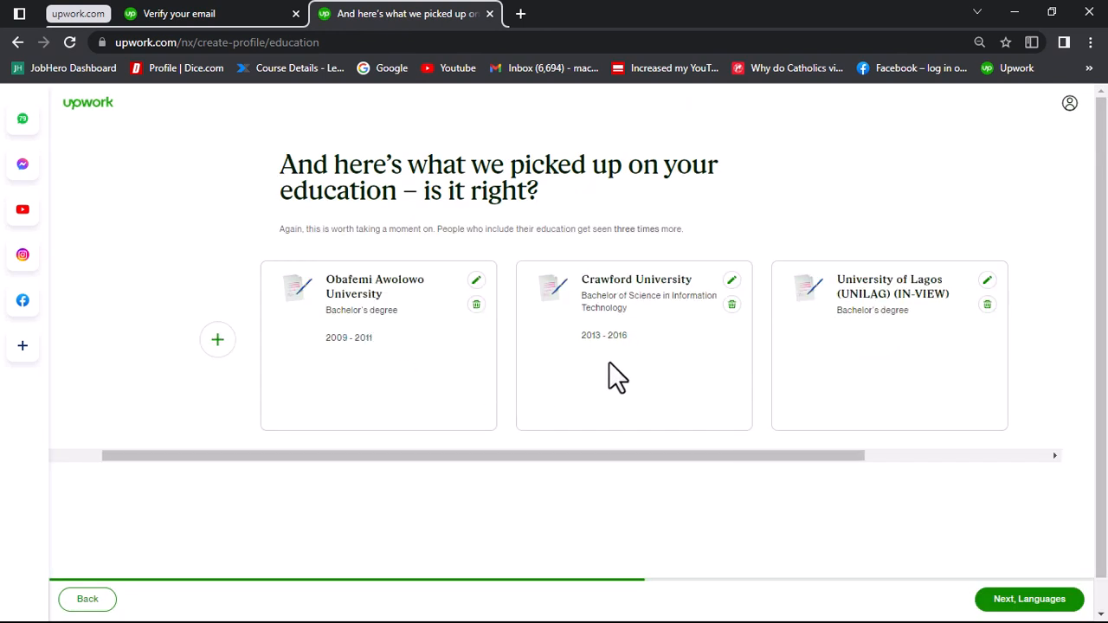
Step: Set the Crawford University entry's degree to Bachelor of Science (BS) and field of study to Political science, and save it
click(732, 281)
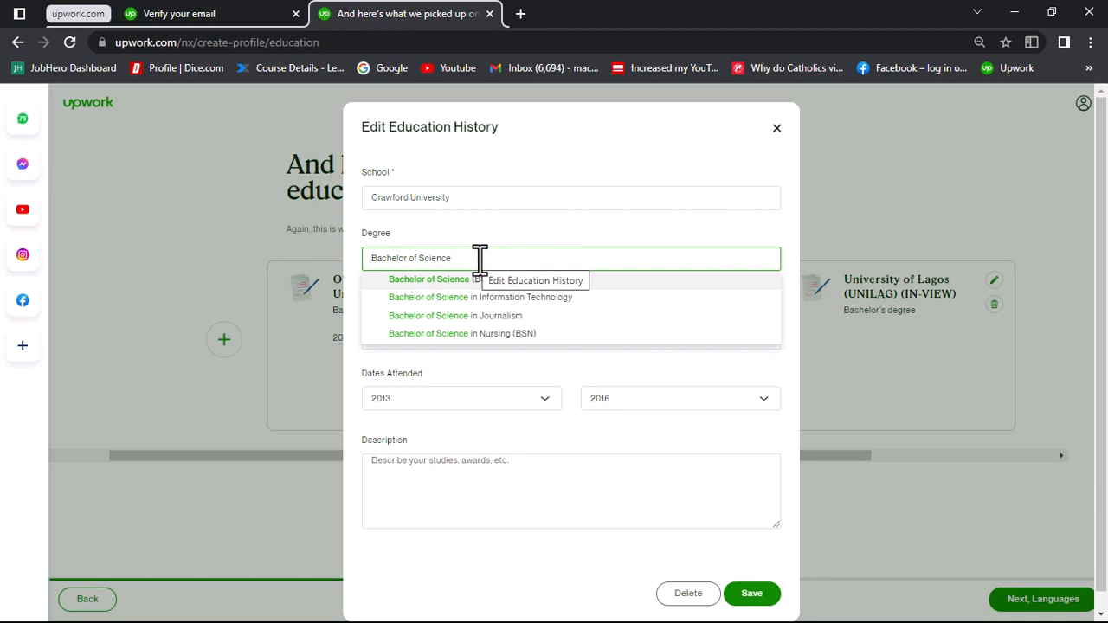
click(413, 284)
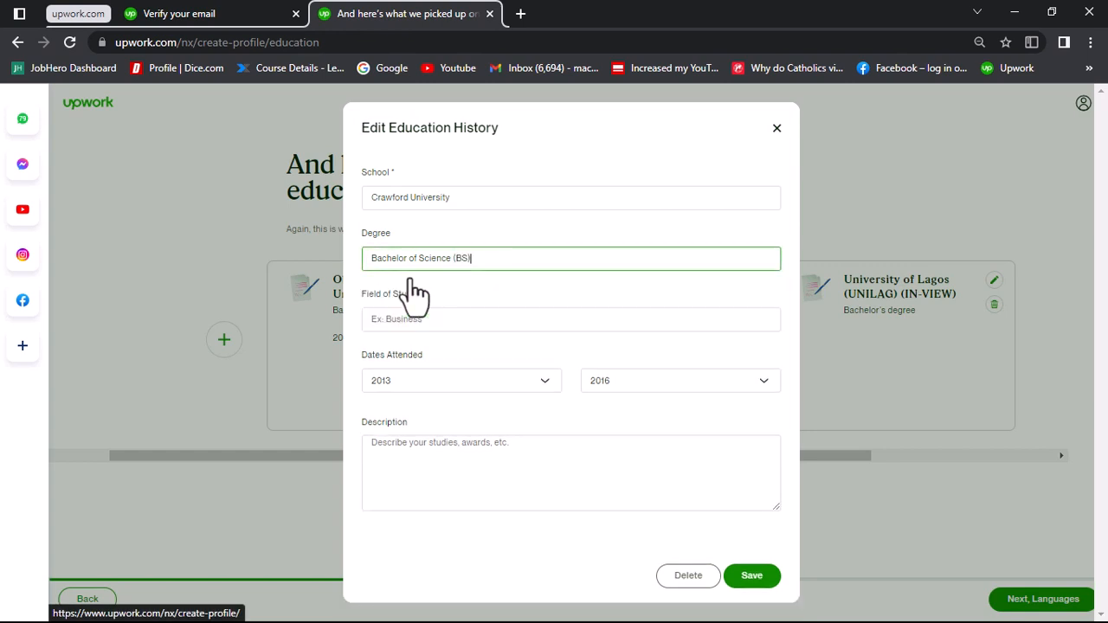
click(434, 320)
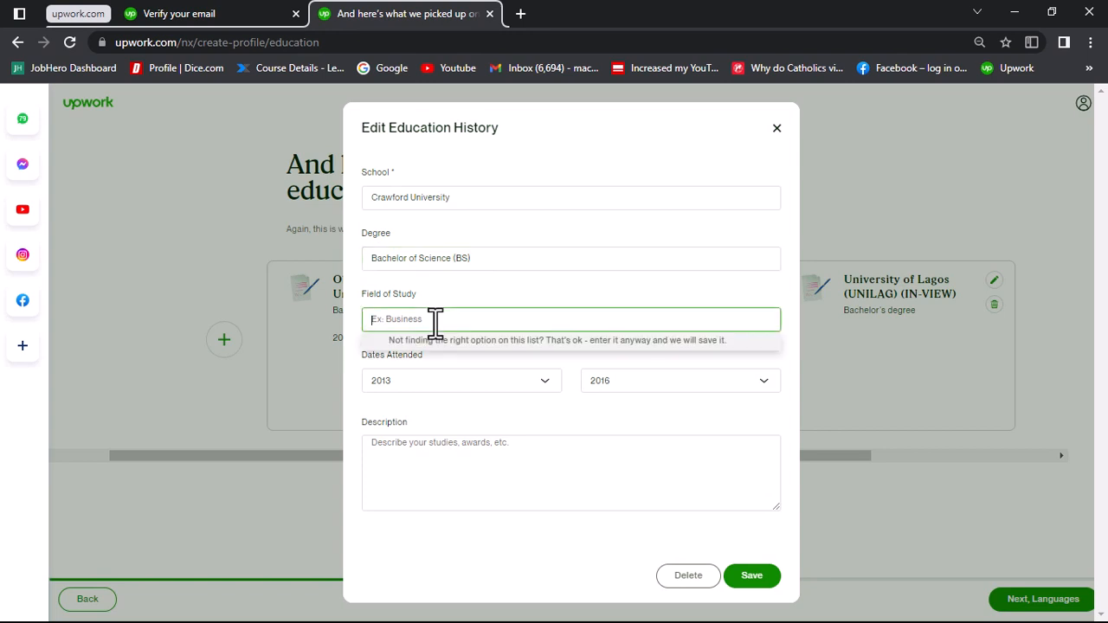
text(Polit)
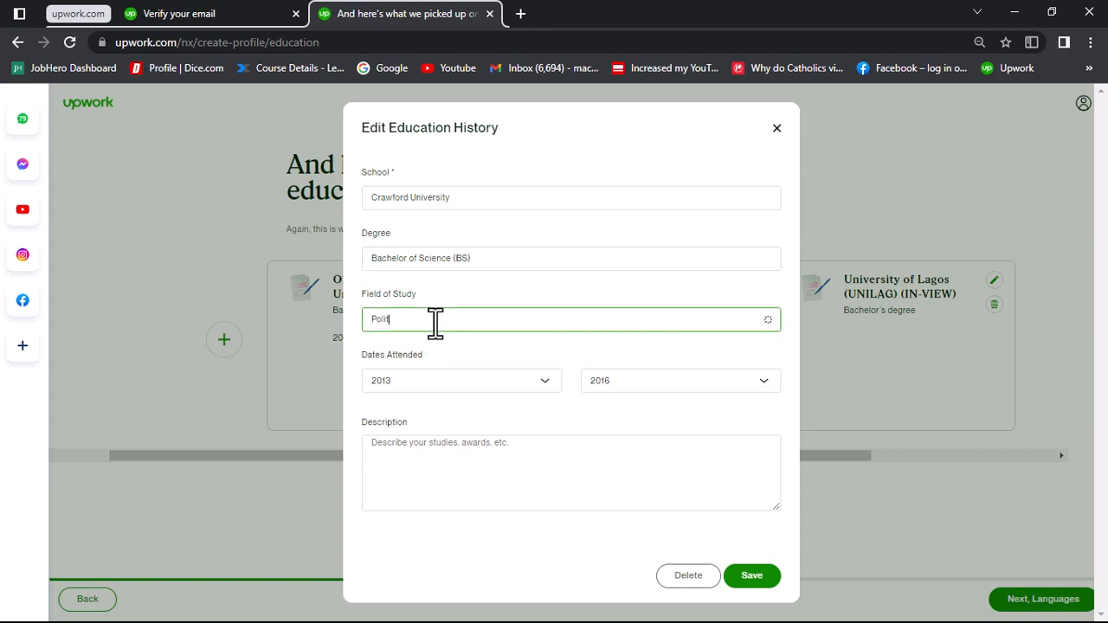
text(ical Sc)
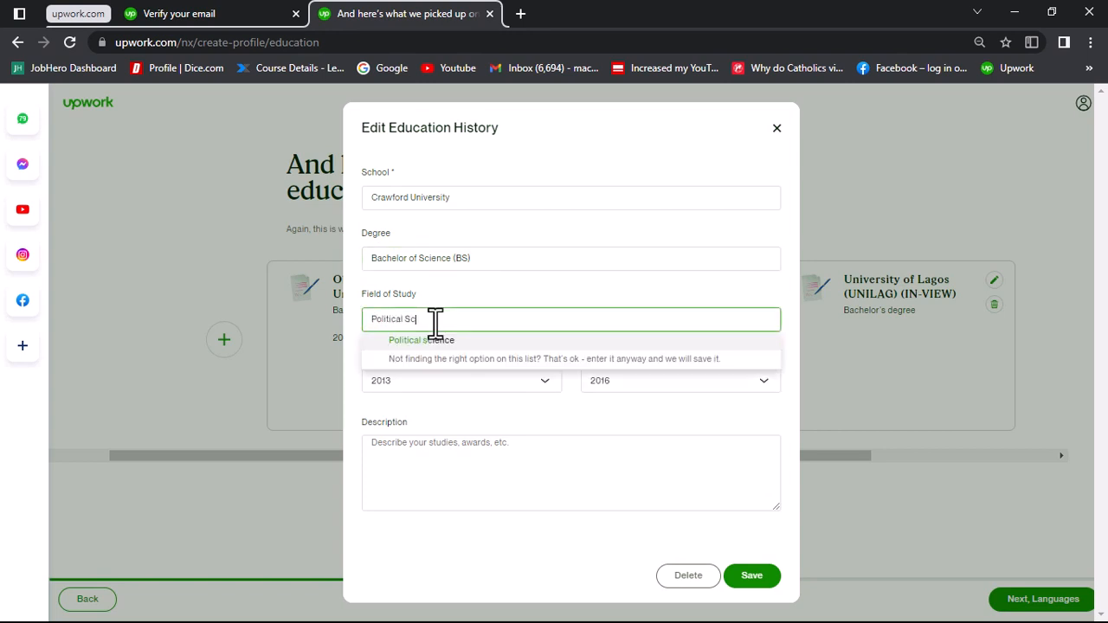
text(ience)
click(436, 340)
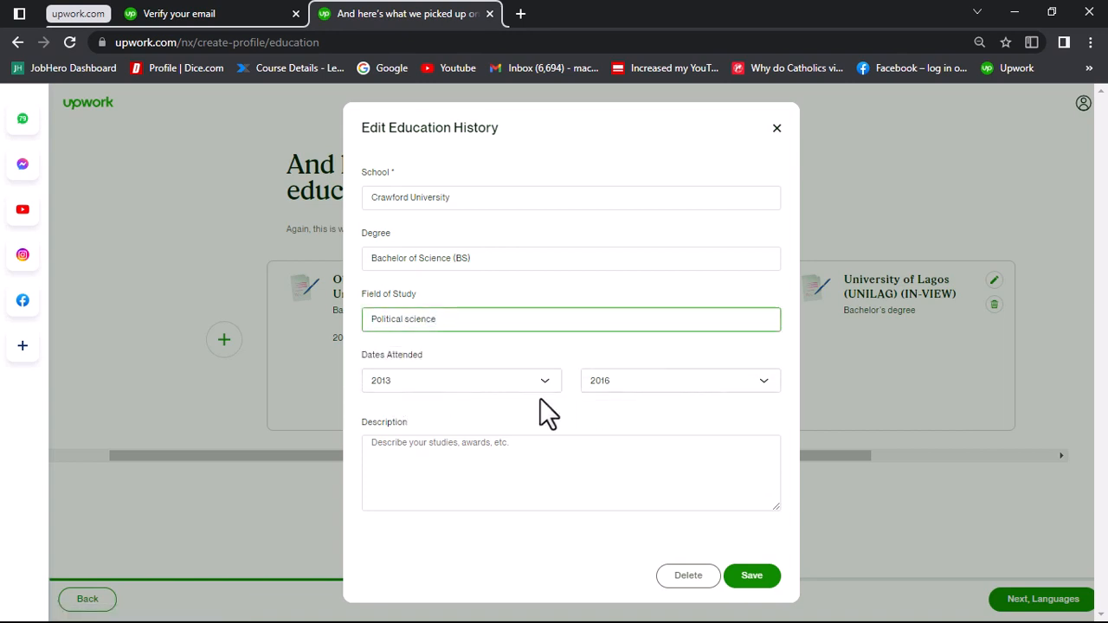
click(445, 444)
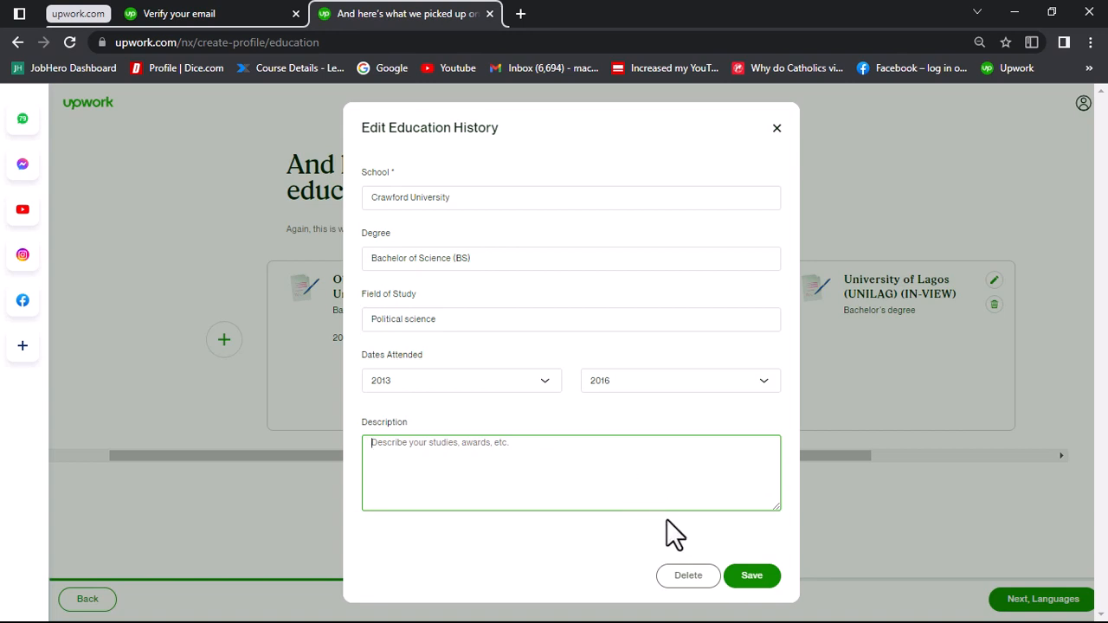
click(756, 577)
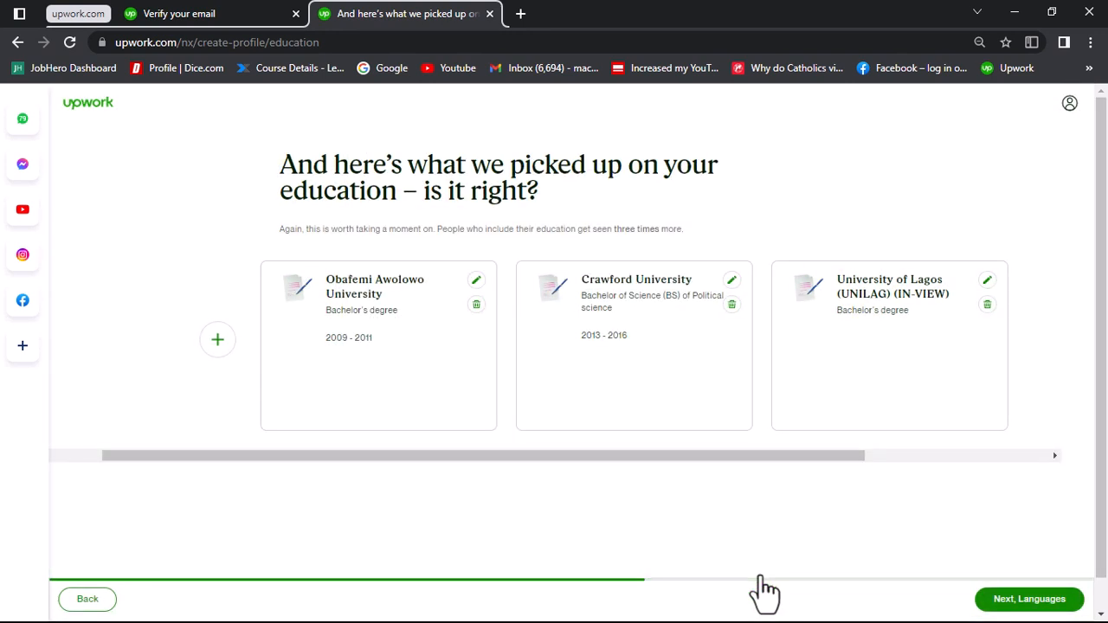
Step: Add Local Government Administration as the field of study of the Obafemi Awolowo University entry and save it
click(476, 280)
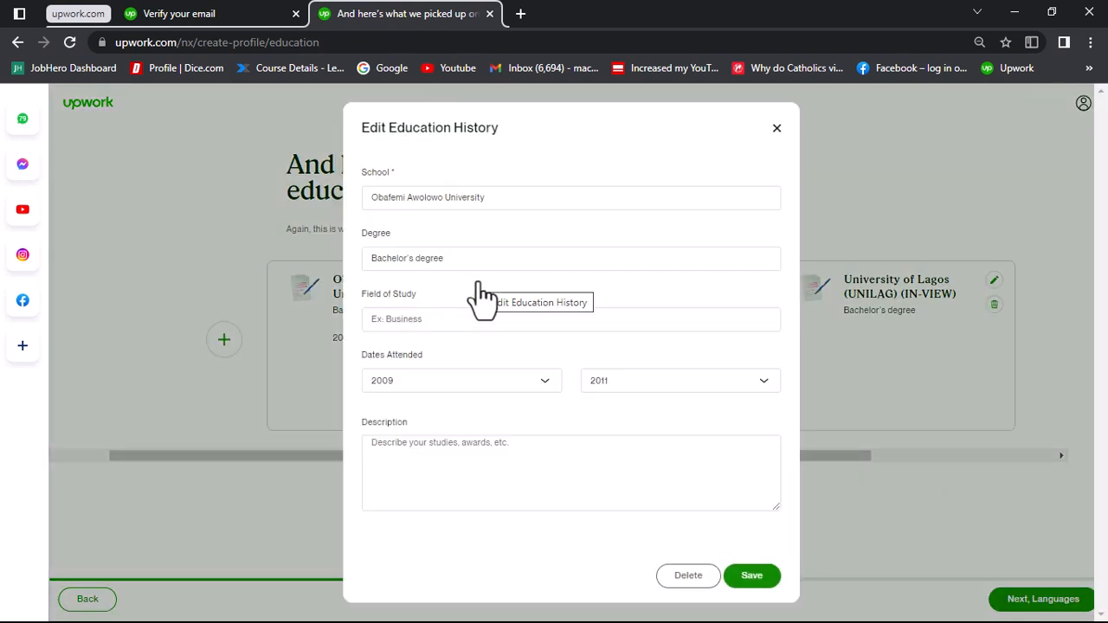
click(456, 262)
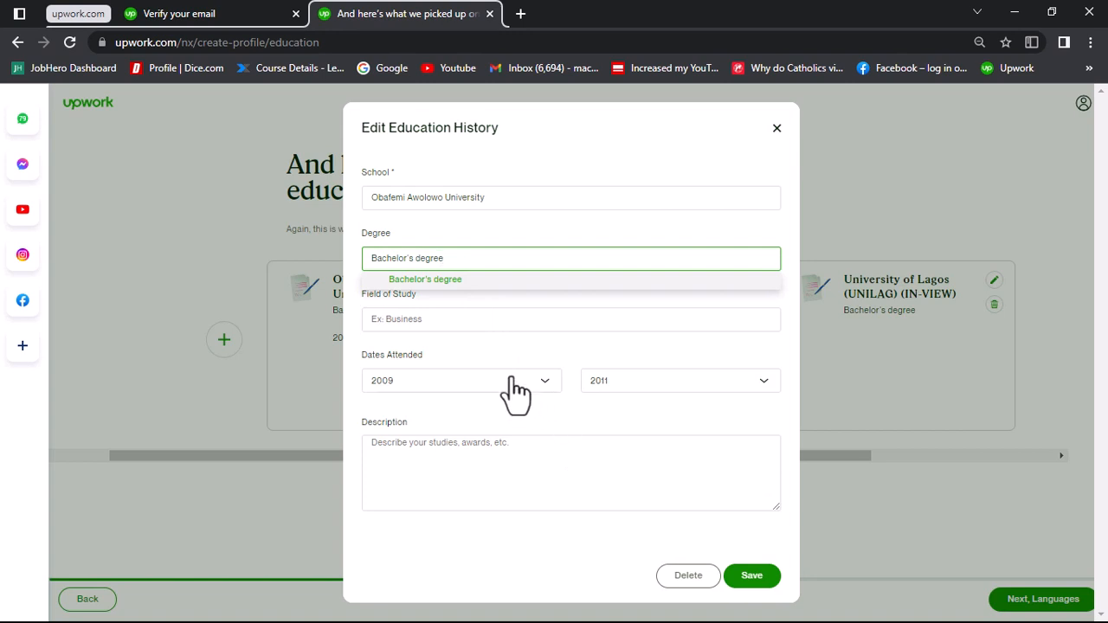
click(470, 325)
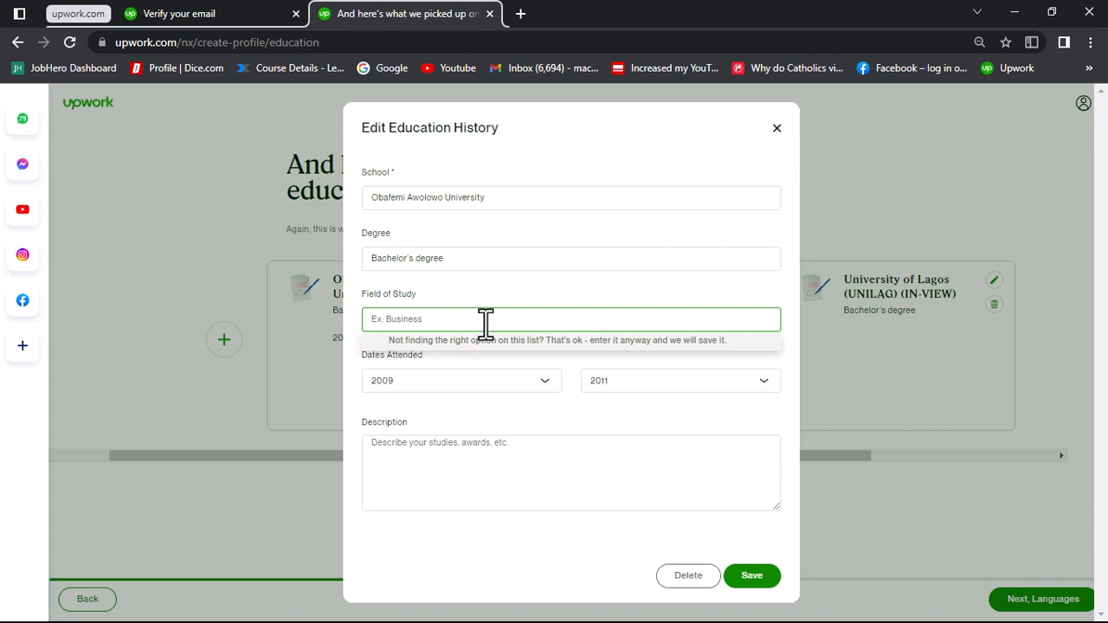
text(Local Government Administration)
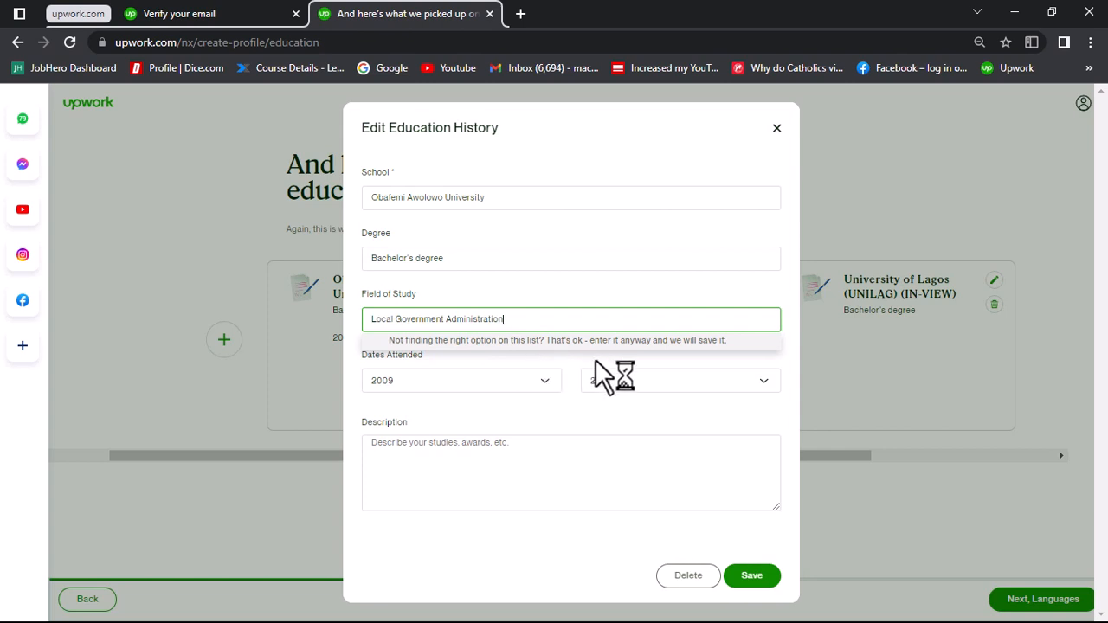
click(593, 412)
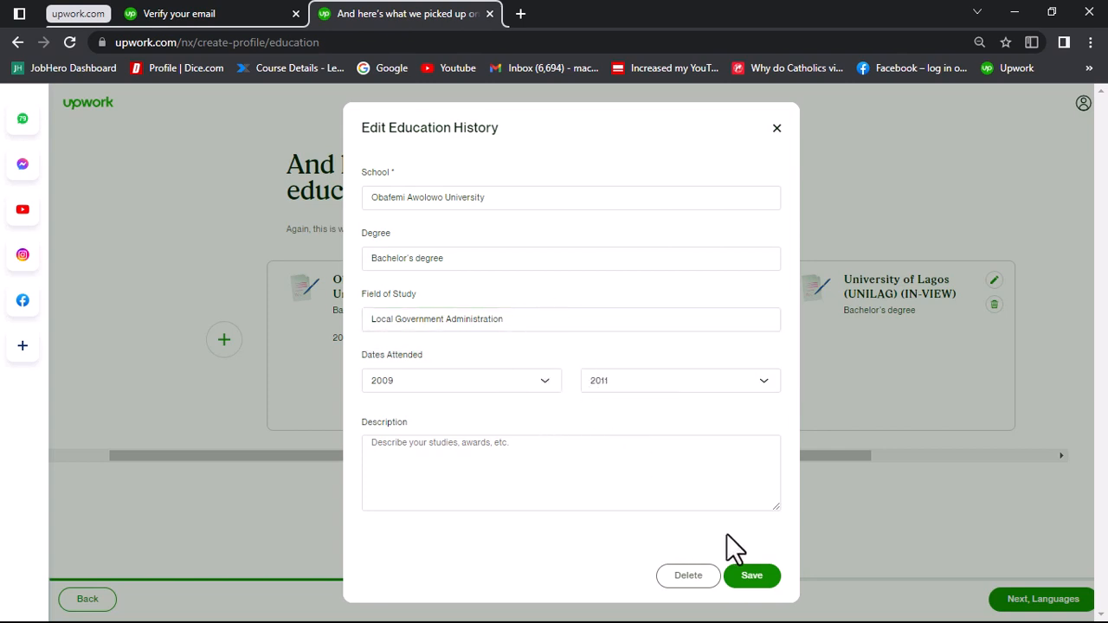
click(751, 575)
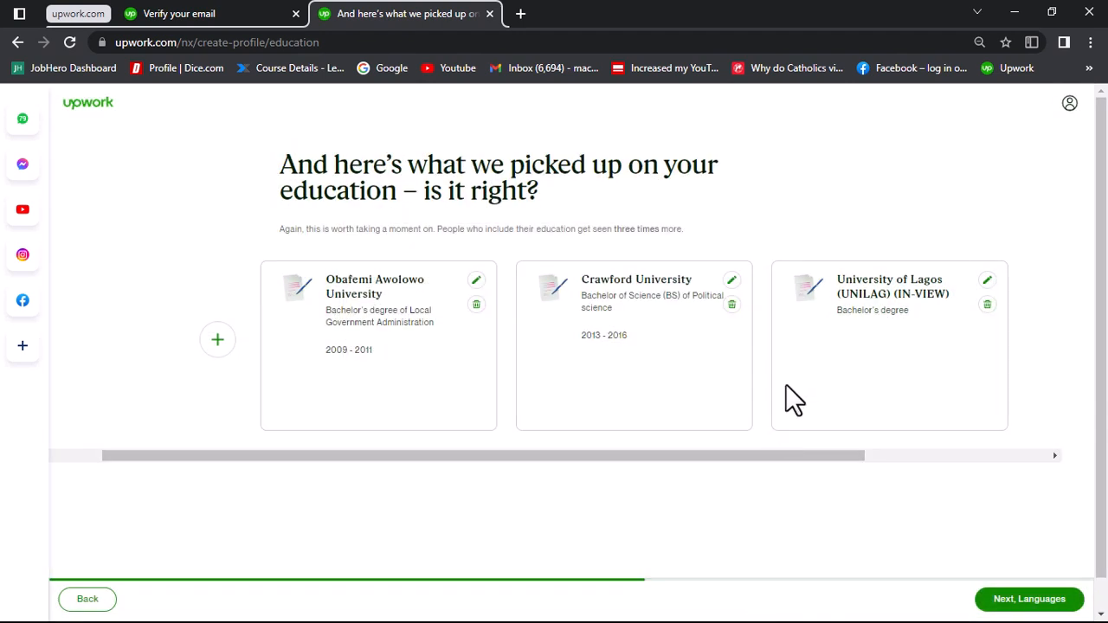
Step: Complete the University of Lagos entry with field of study Political science and start year 2020, and save it
click(985, 281)
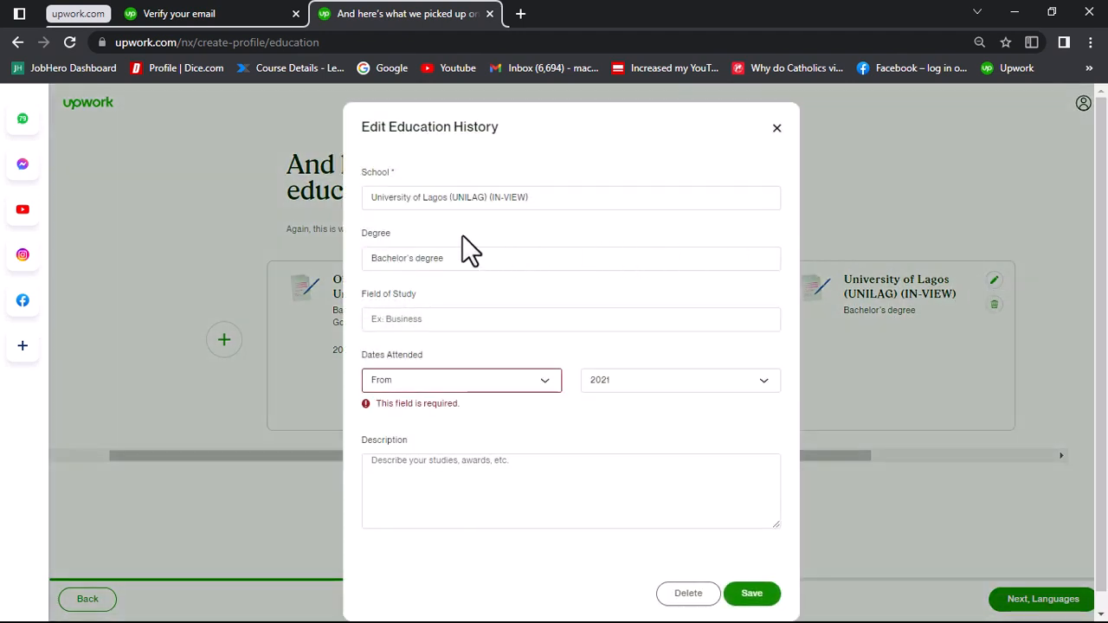
click(433, 320)
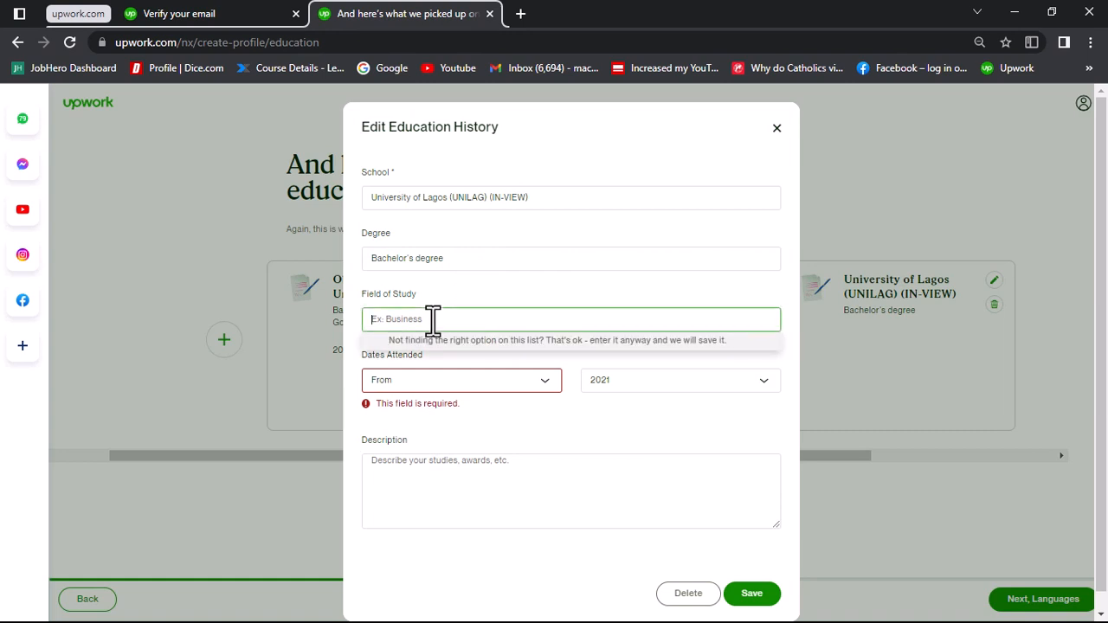
text(Politic)
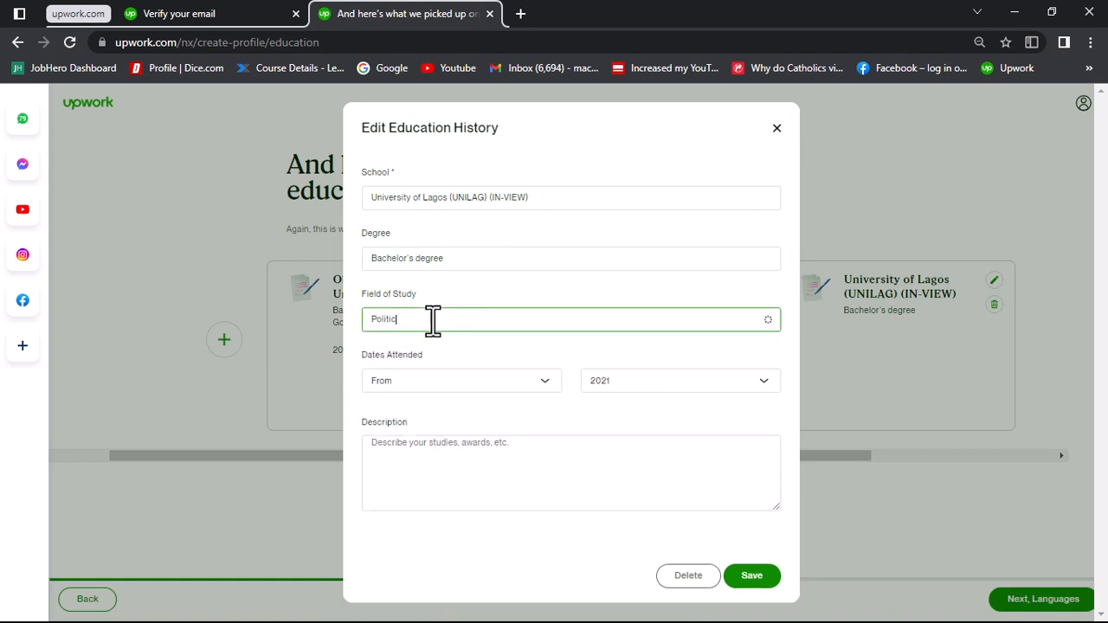
text(al Science)
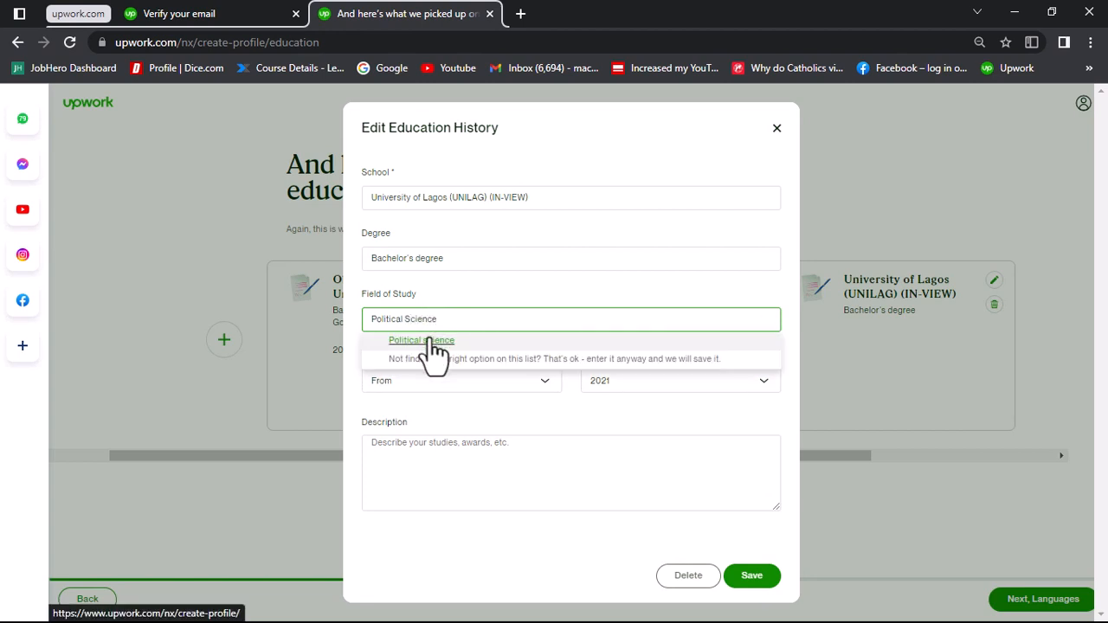
click(432, 343)
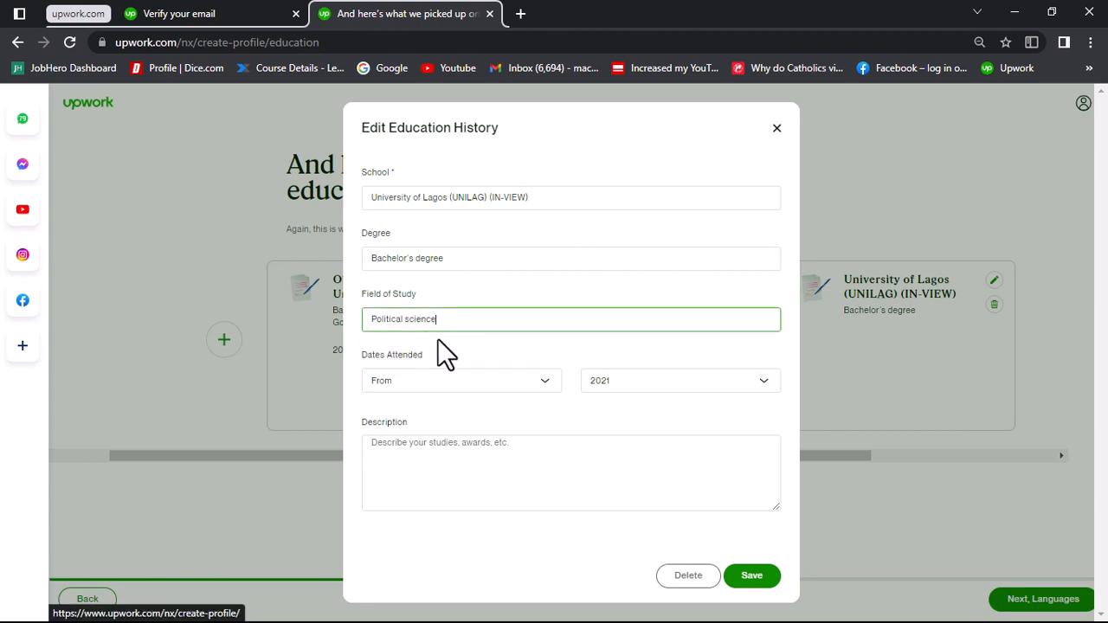
click(488, 387)
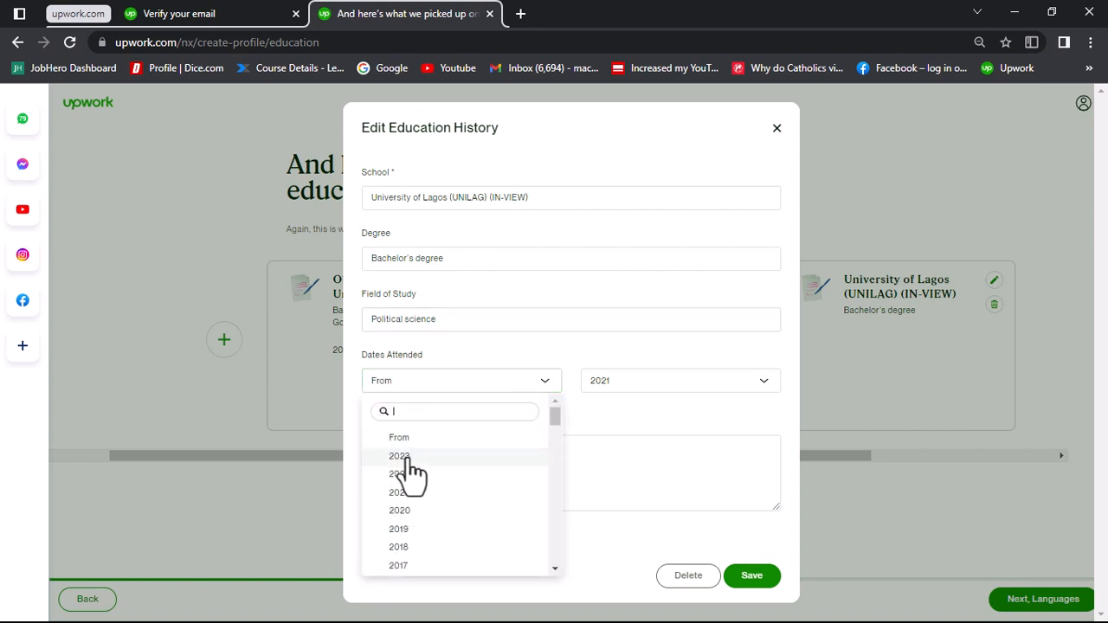
click(407, 511)
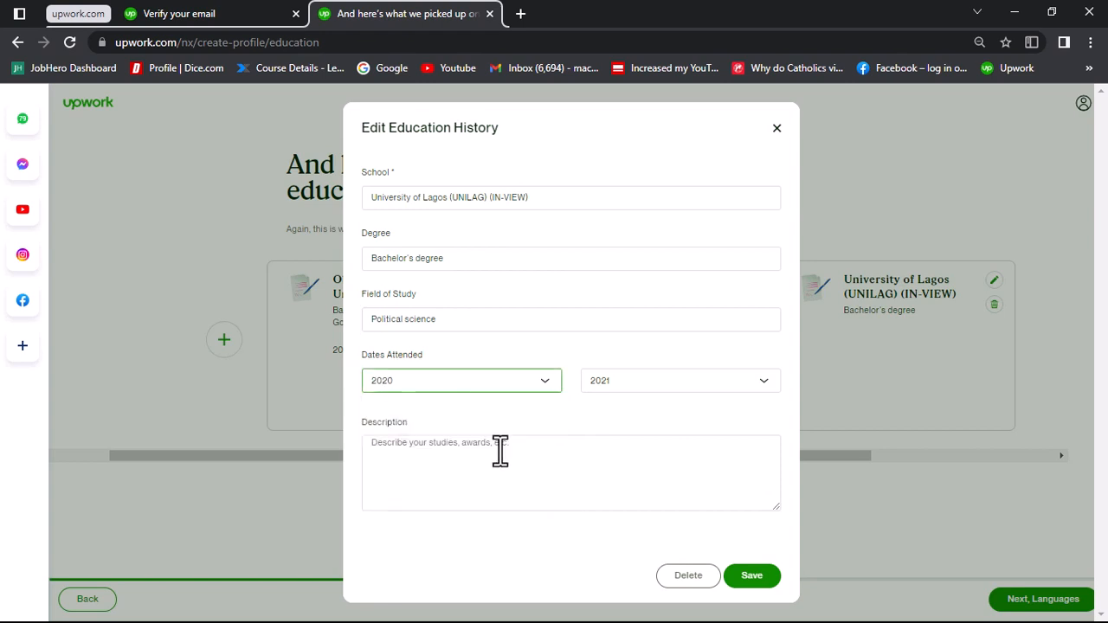
click(751, 576)
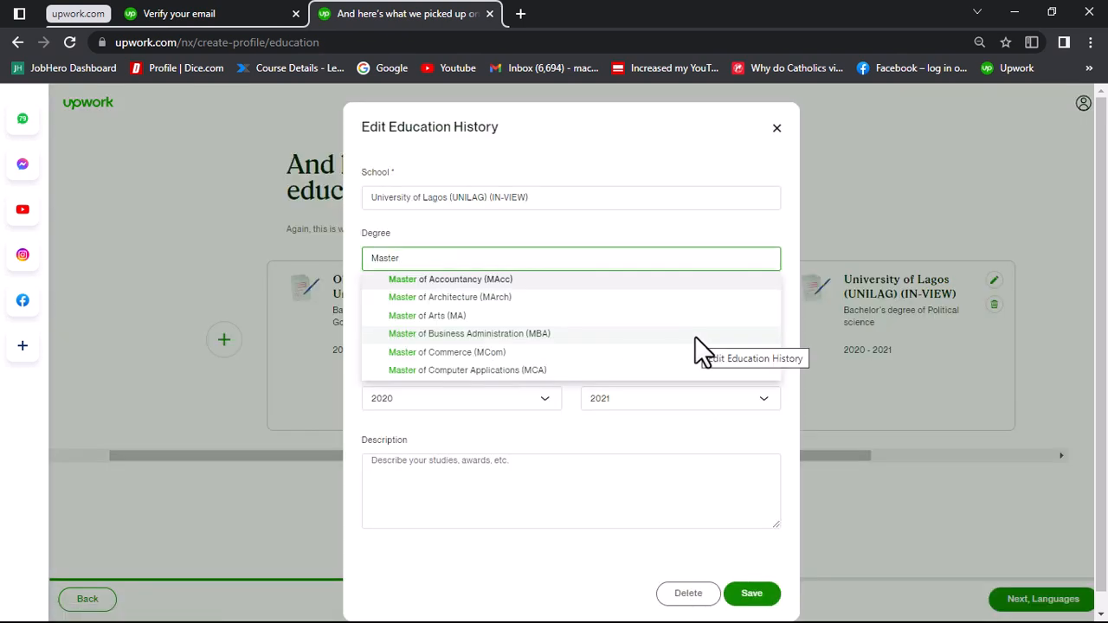
Step: Change the University of Lagos entry's degree to Master of Science (MS) and save the entry
scroll(606, 370, down, 1)
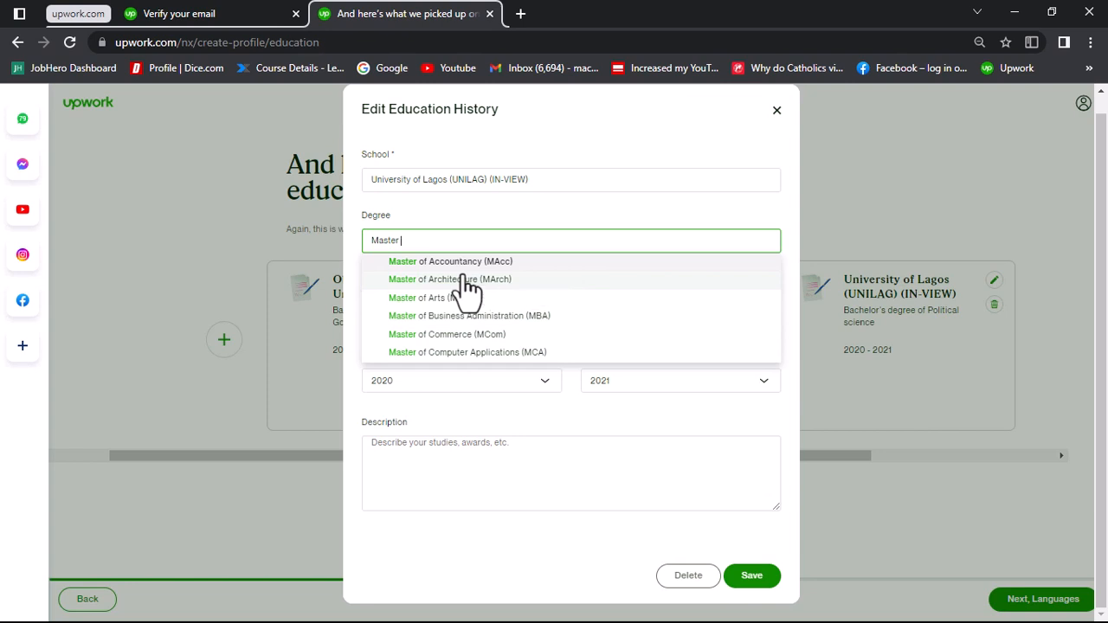
text(of Scci)
key(BackSpace)
key(BackSpace)
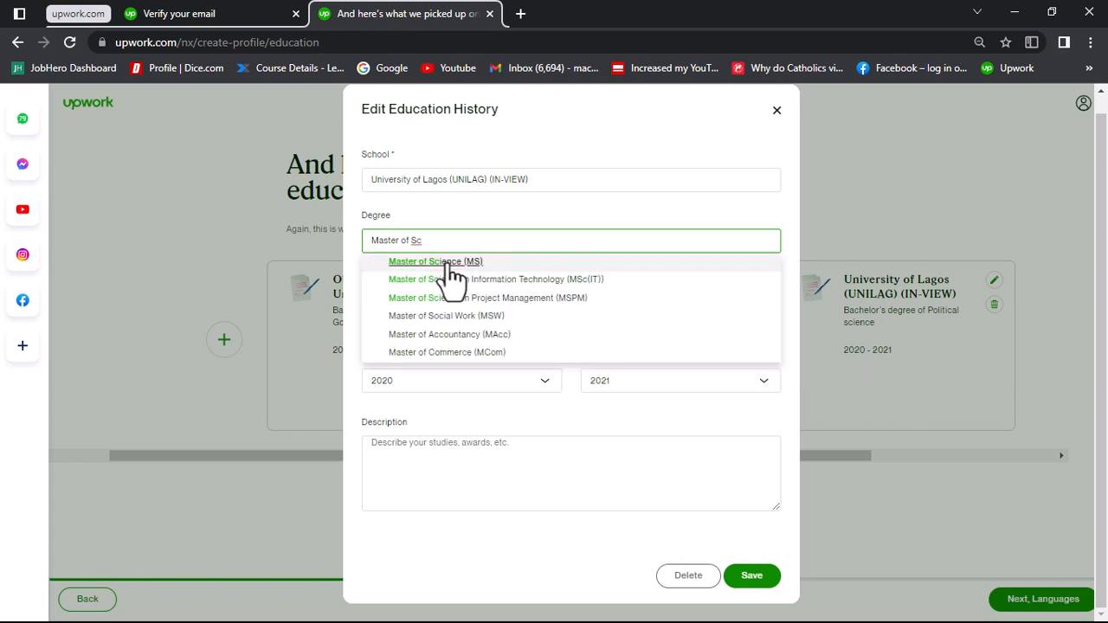
click(450, 264)
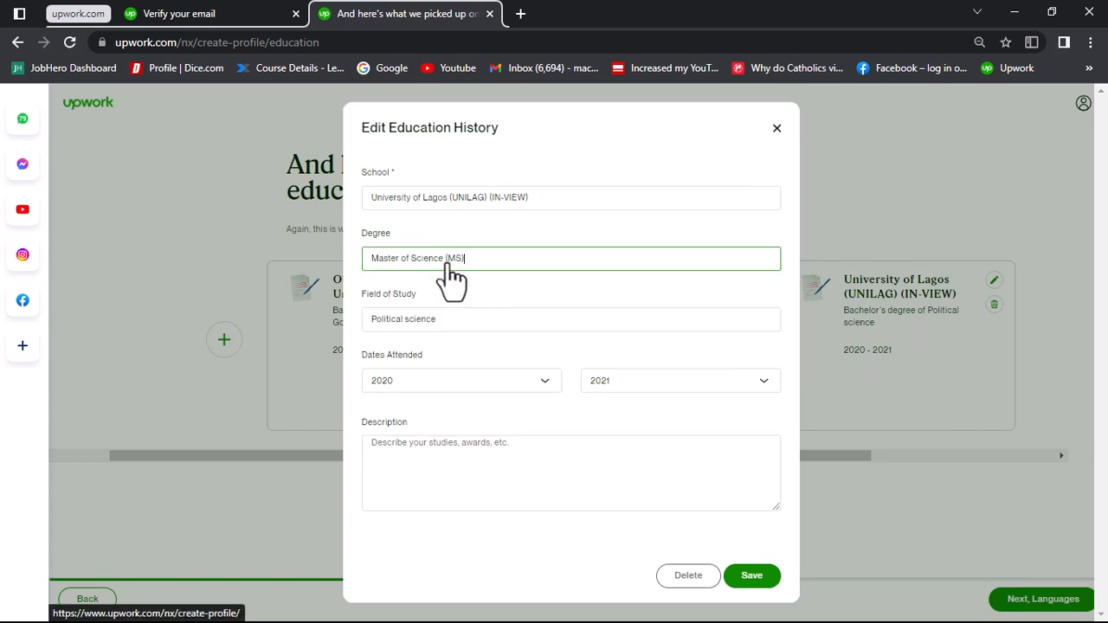
click(454, 321)
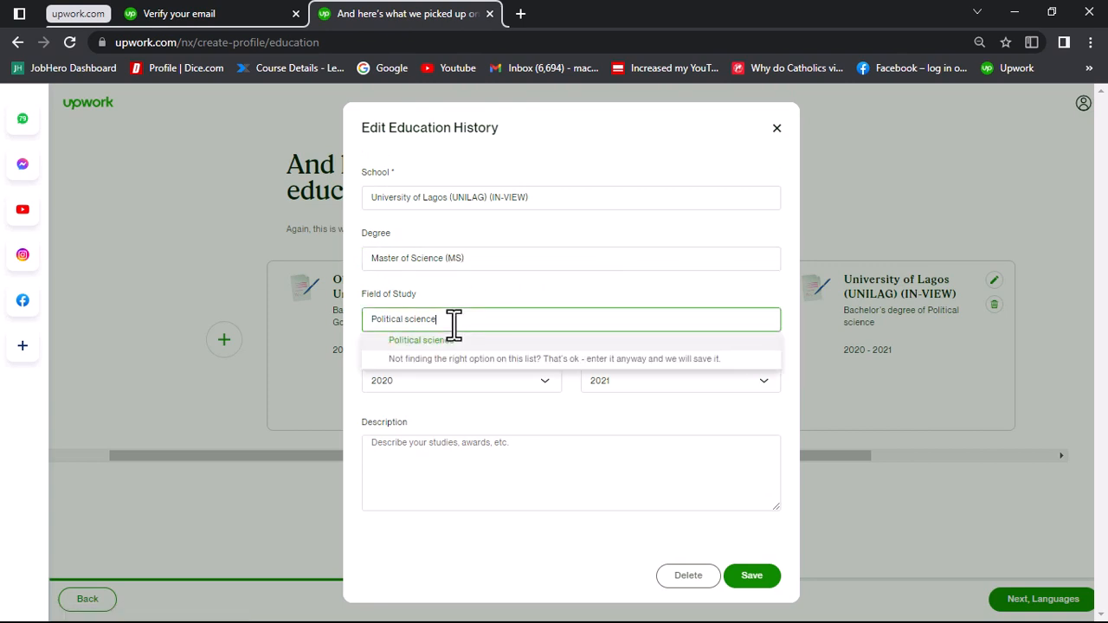
click(751, 575)
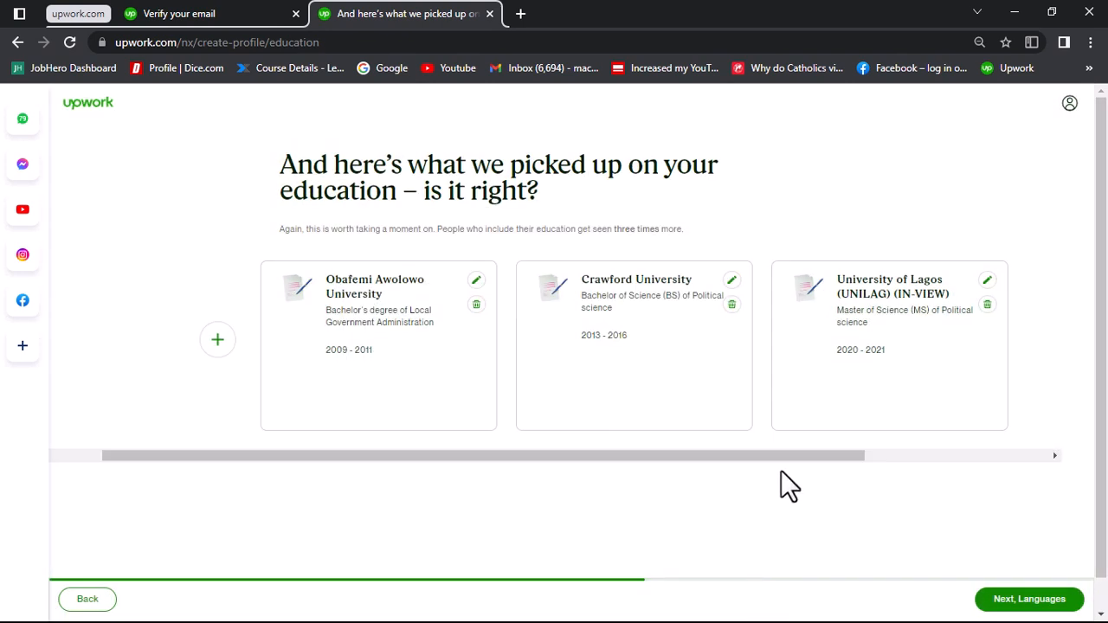
Step: Review the corrected education entries and continue to the languages section of the profile
scroll(903, 388, right, 3)
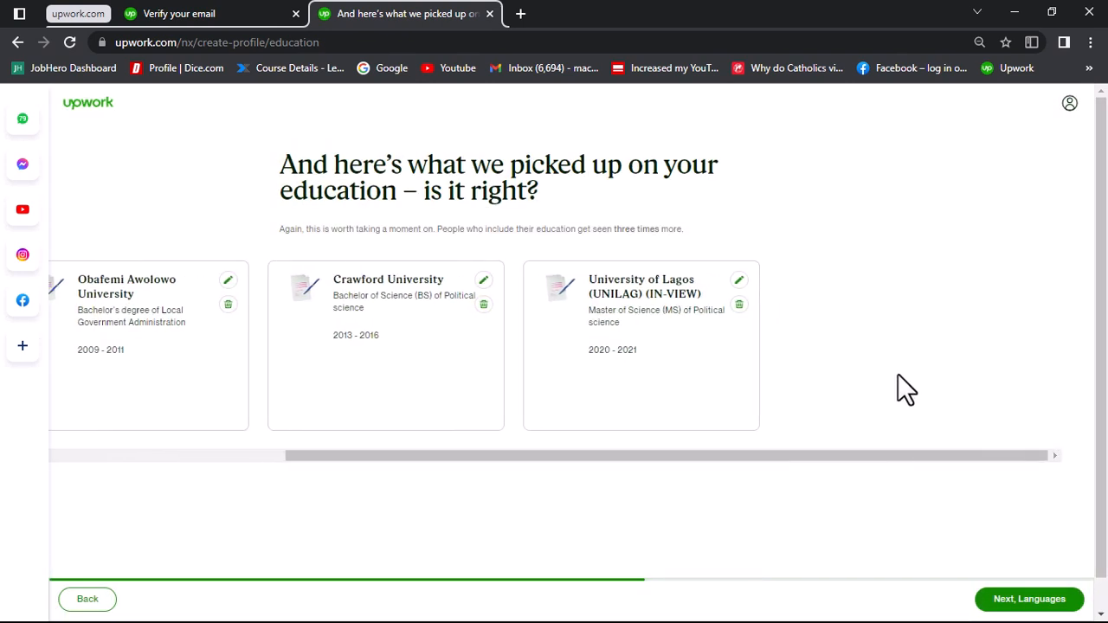
scroll(902, 388, left, 3)
scroll(903, 388, left, 2)
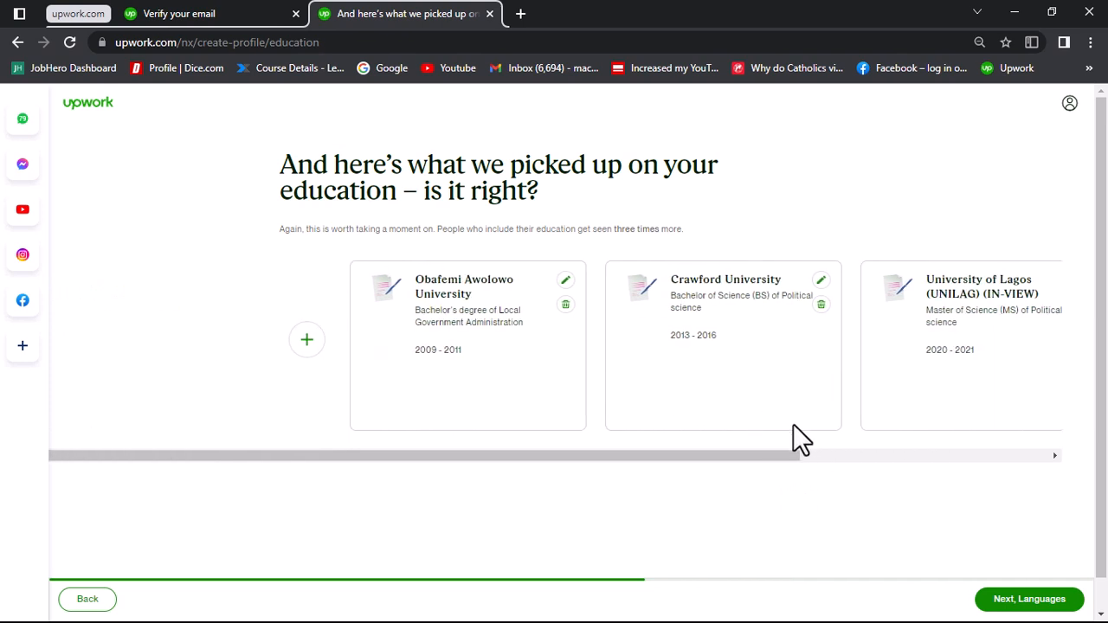
click(1030, 599)
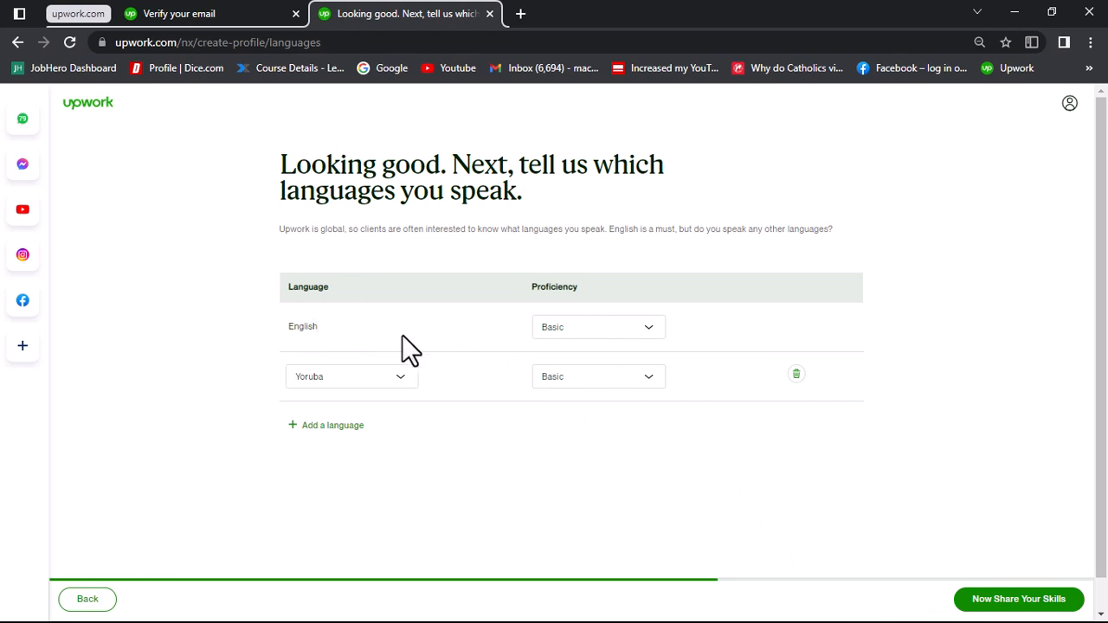
Step: Set the English proficiency to Fluent, and change it to Native or Bilingual
click(561, 335)
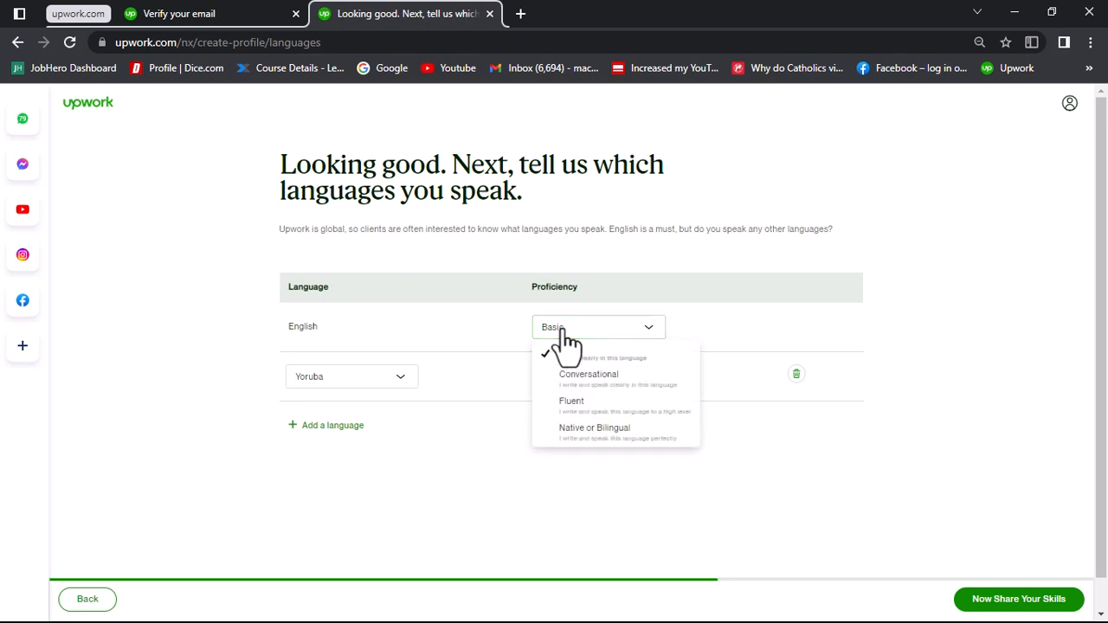
click(596, 414)
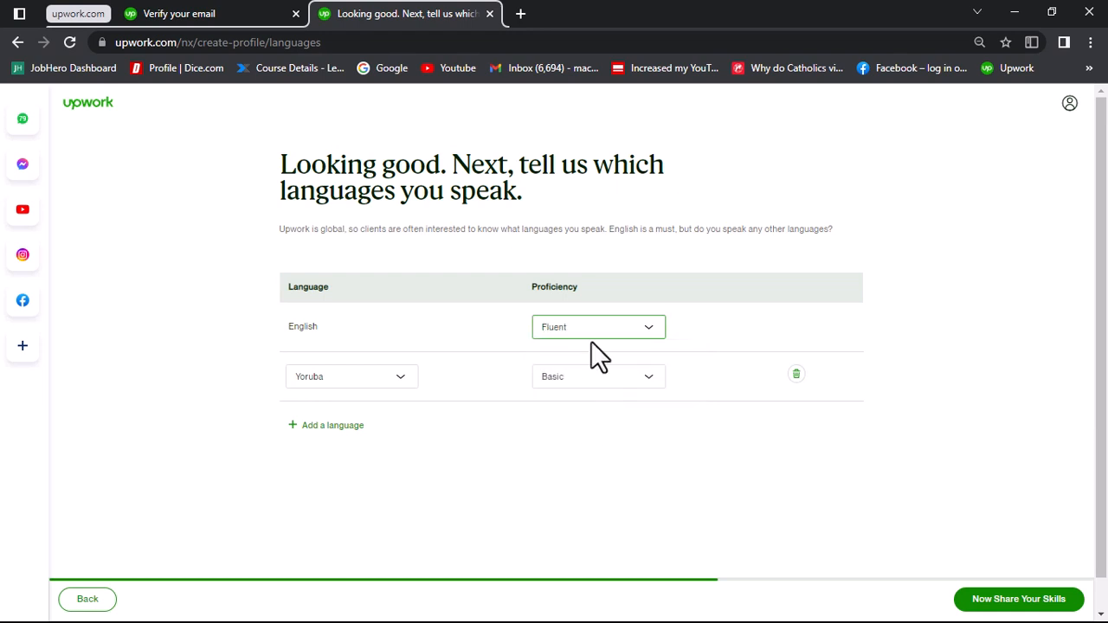
click(593, 331)
click(595, 428)
Step: Open the proficiency options for Yoruba
click(585, 378)
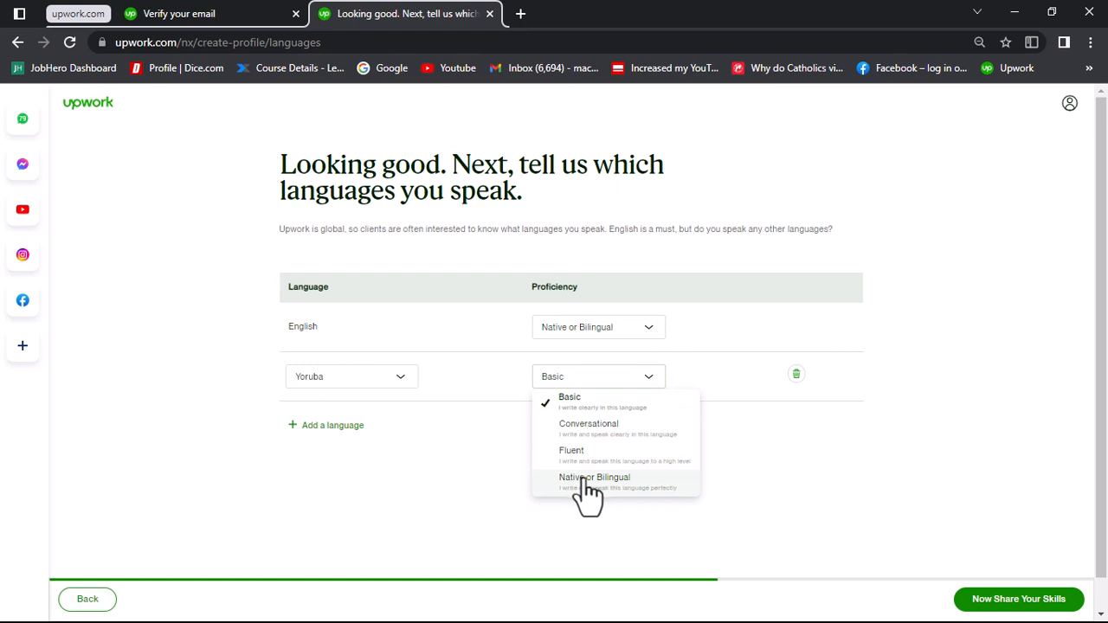
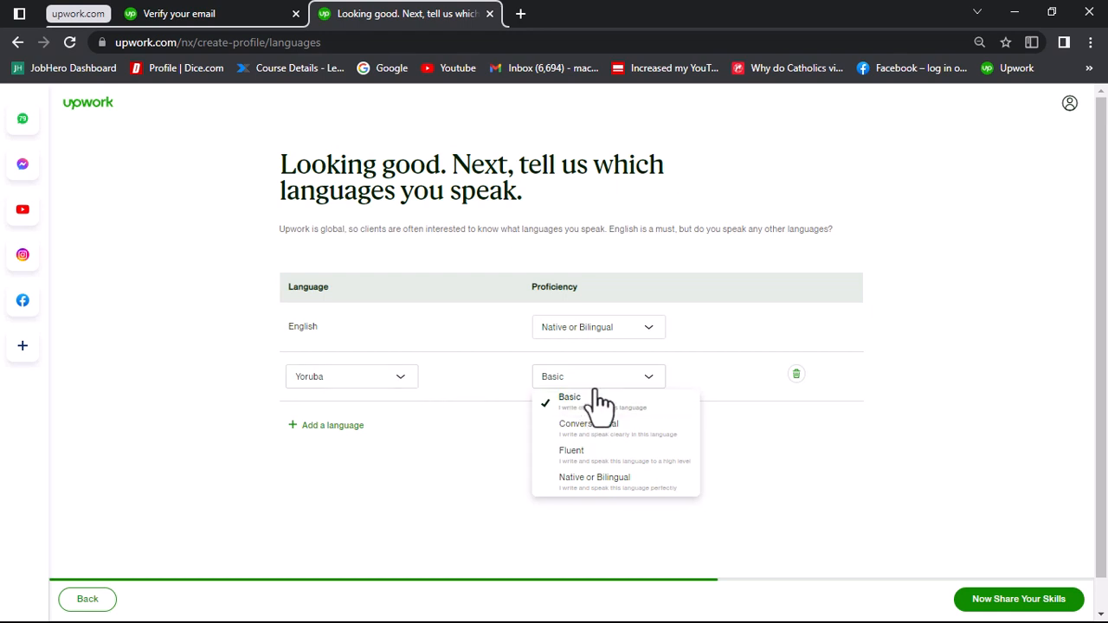
Step: Set the Yoruba proficiency to Native or Bilingual and continue to the skills section
click(577, 483)
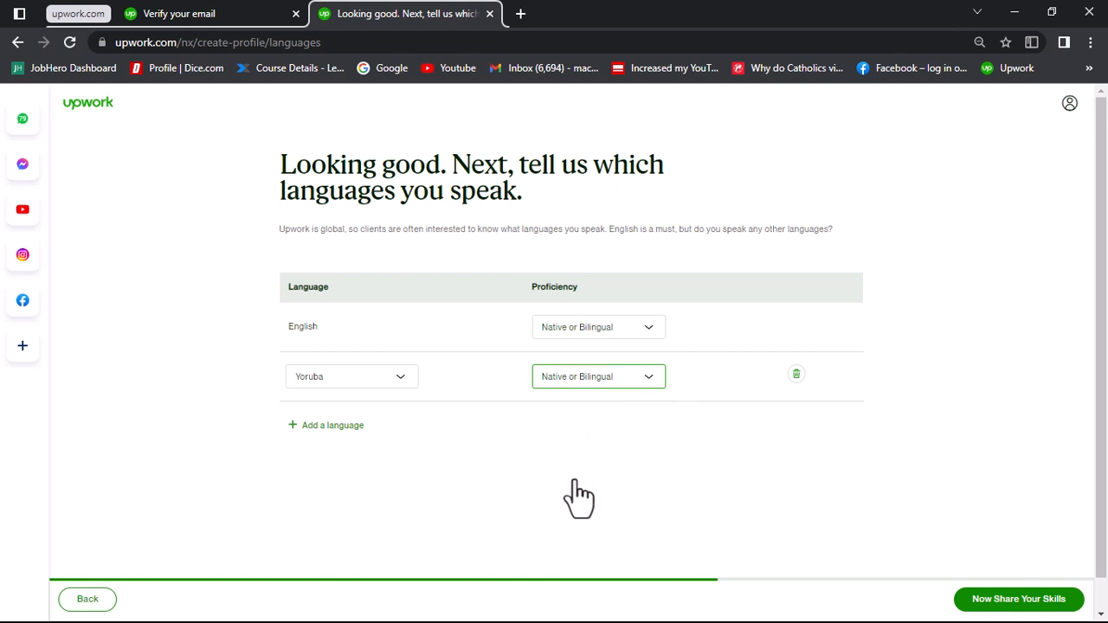
click(356, 426)
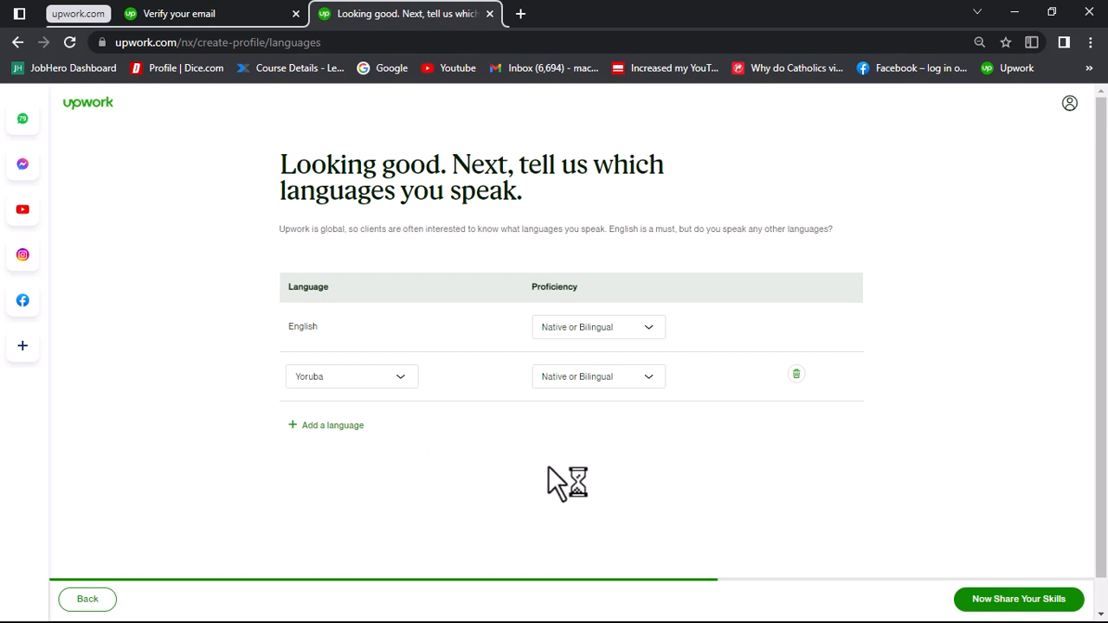
click(1036, 610)
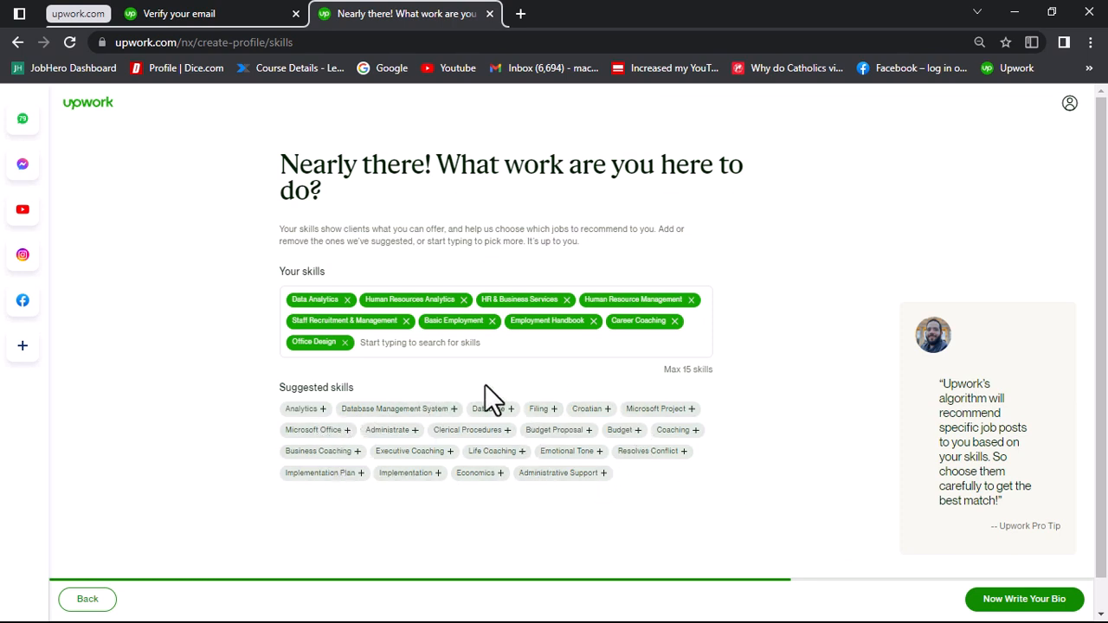
Step: Search the skills for "compensation" and add Compensation & Benefits to the profile's skills
click(412, 345)
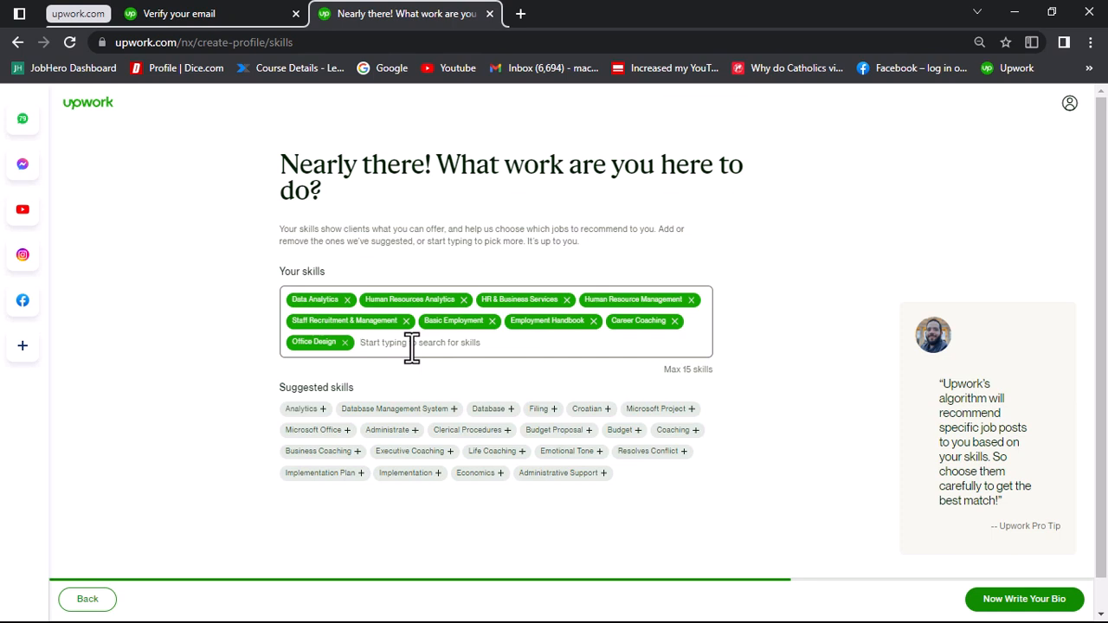
text(comp)
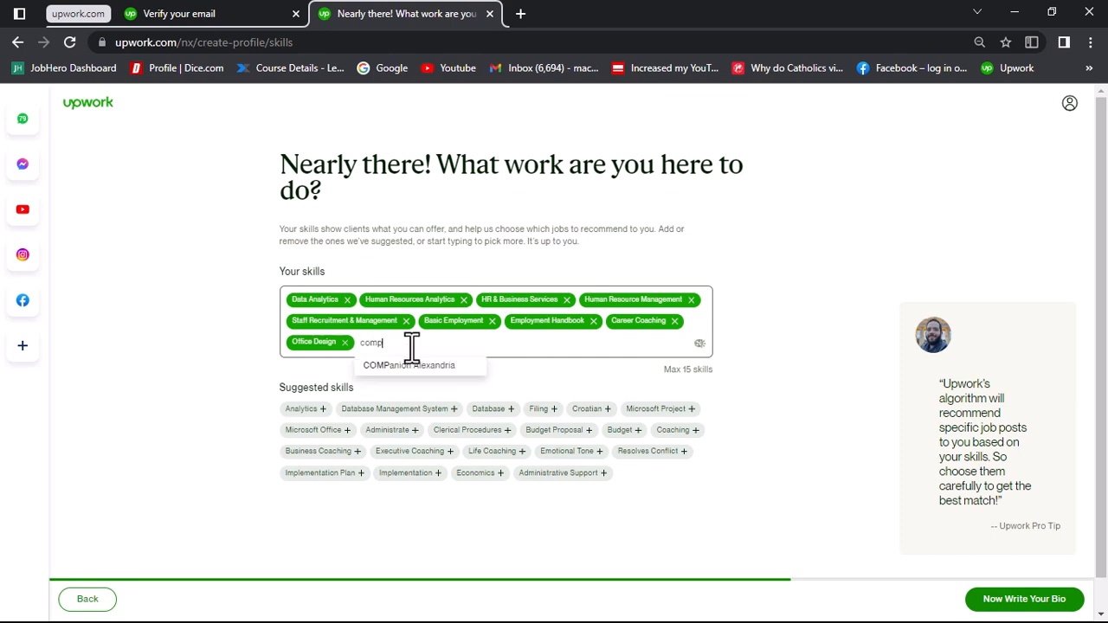
text(ensation)
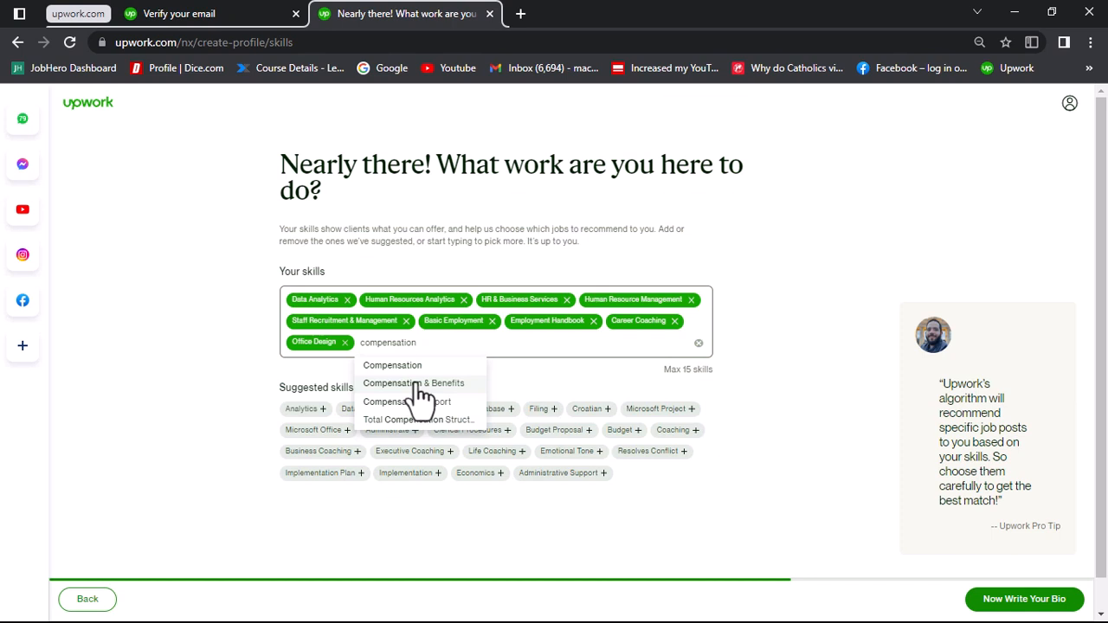
click(420, 384)
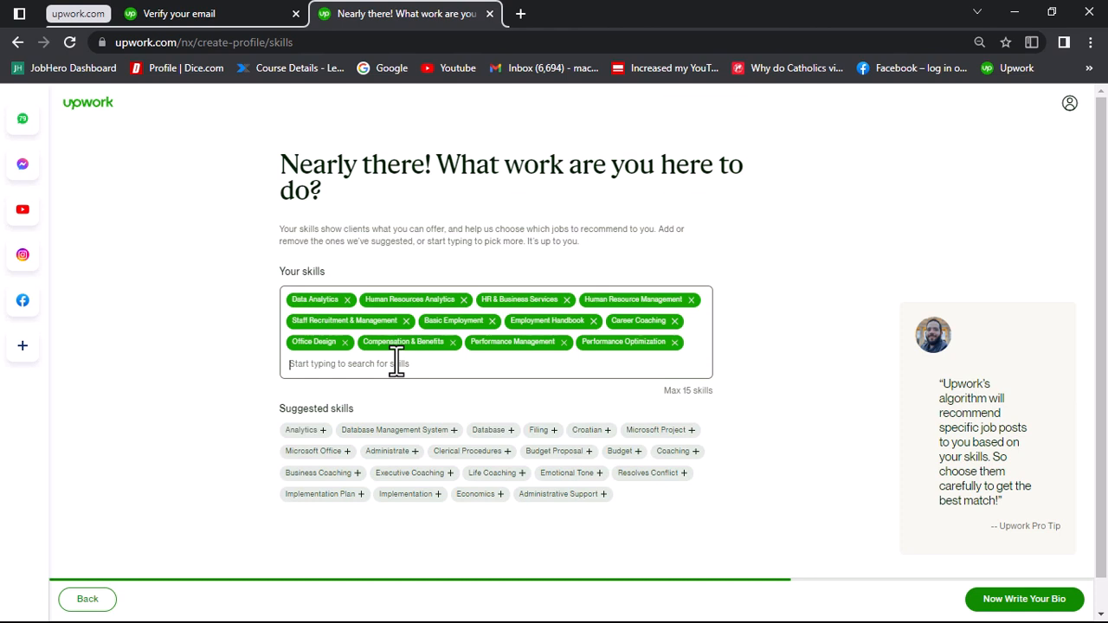
Step: Add Organizational Design & Effectiveness to the profile's skills and continue to the bio section
text(org)
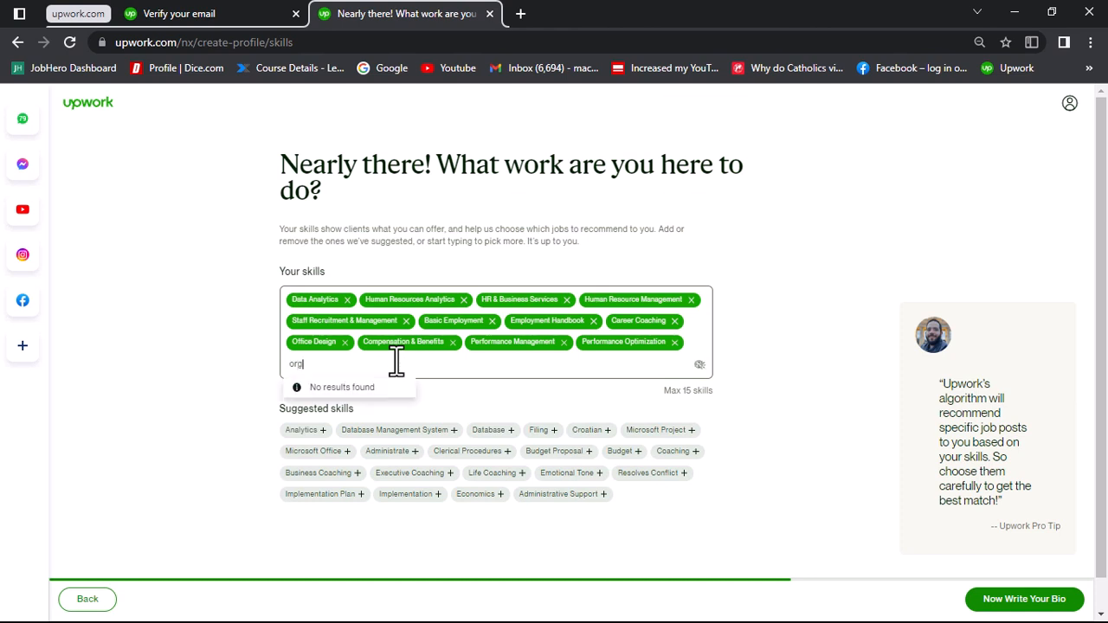
text(anizat)
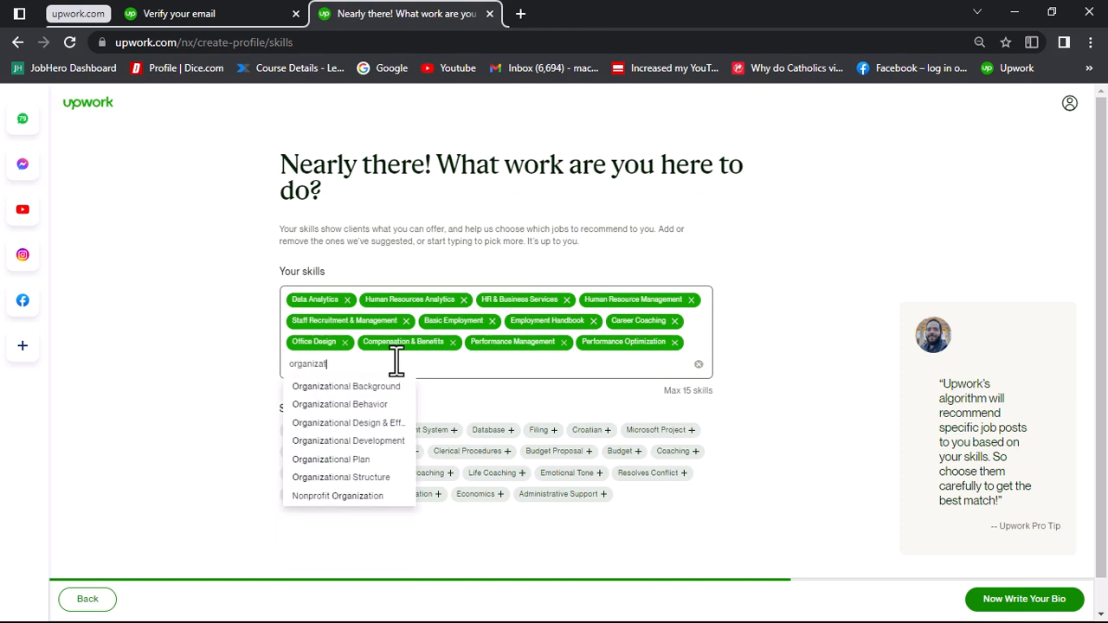
text(io)
click(364, 424)
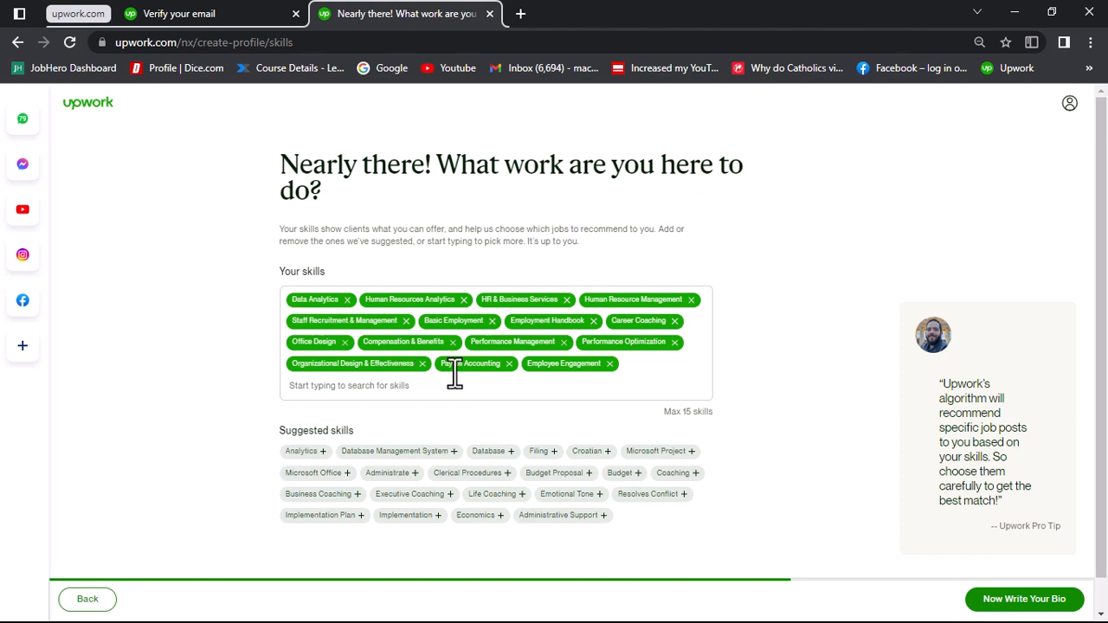
click(1012, 606)
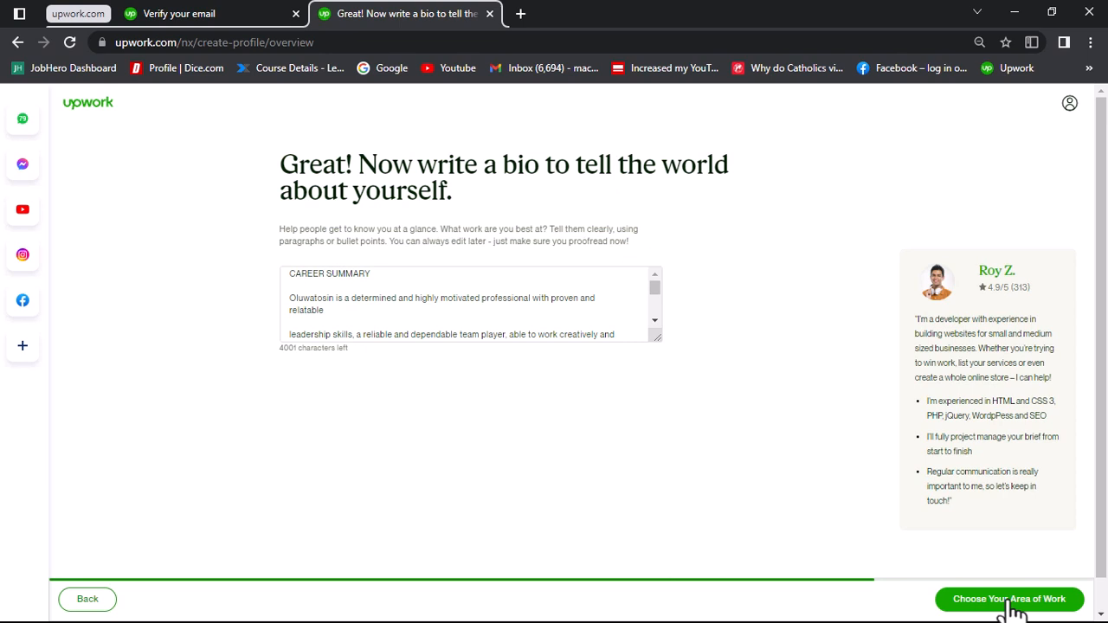
Step: Review the imported bio text, from the career summary through the listed competences and achievements
click(654, 321)
click(654, 322)
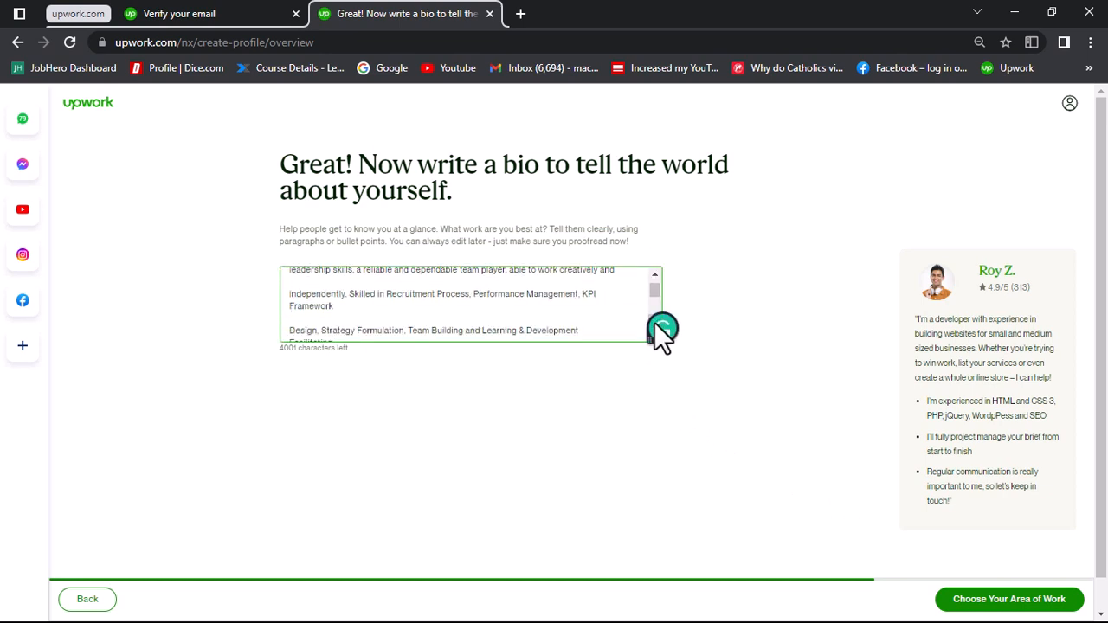
click(655, 322)
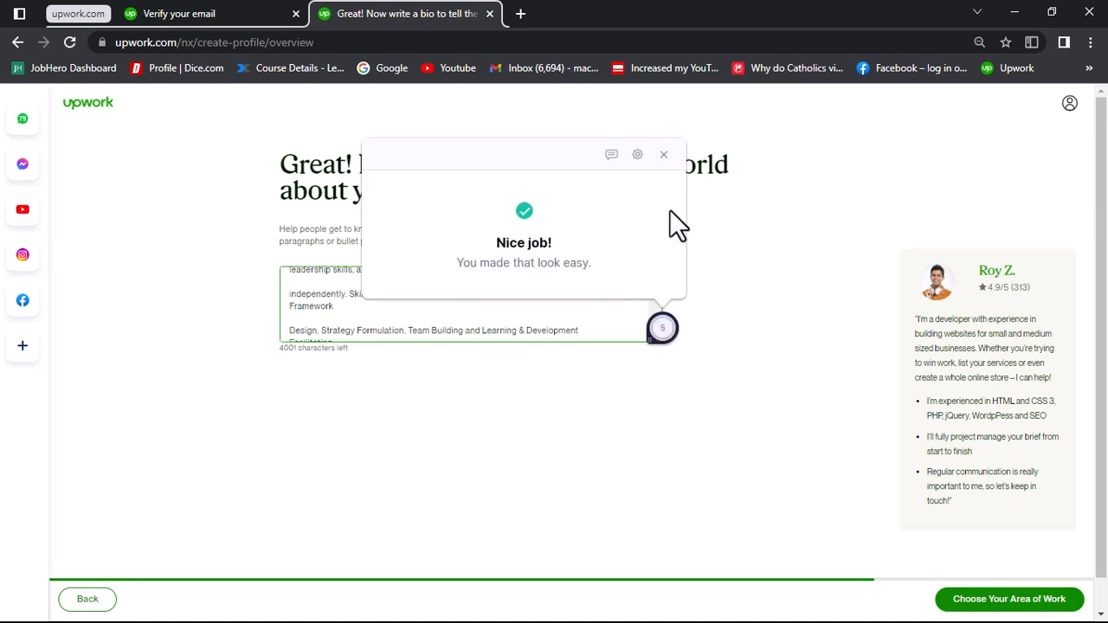
click(662, 119)
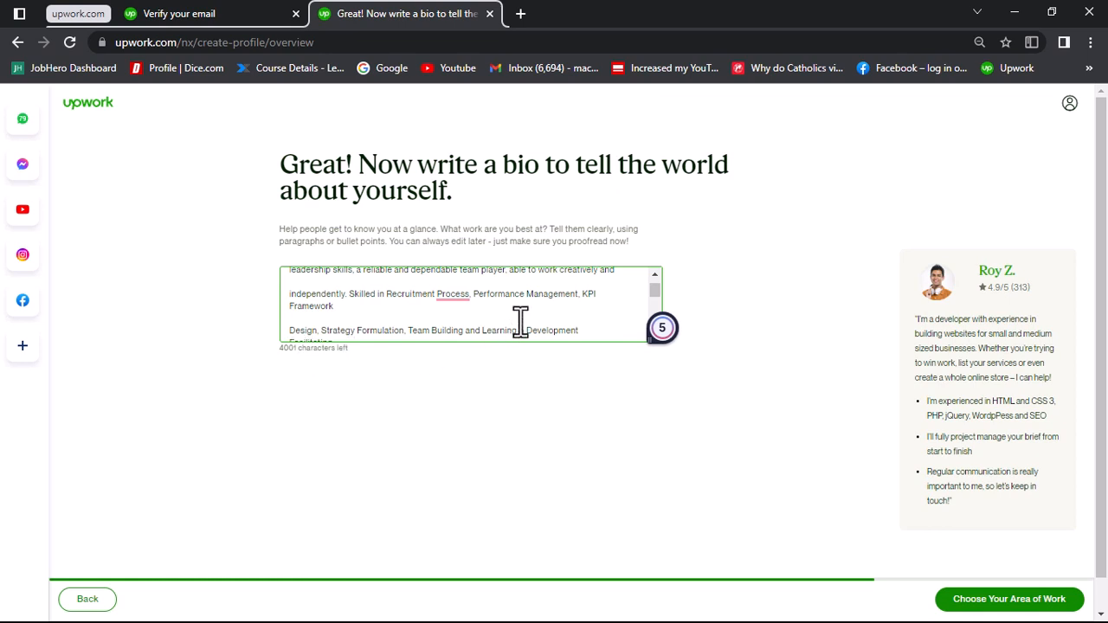
scroll(520, 322, up, 2)
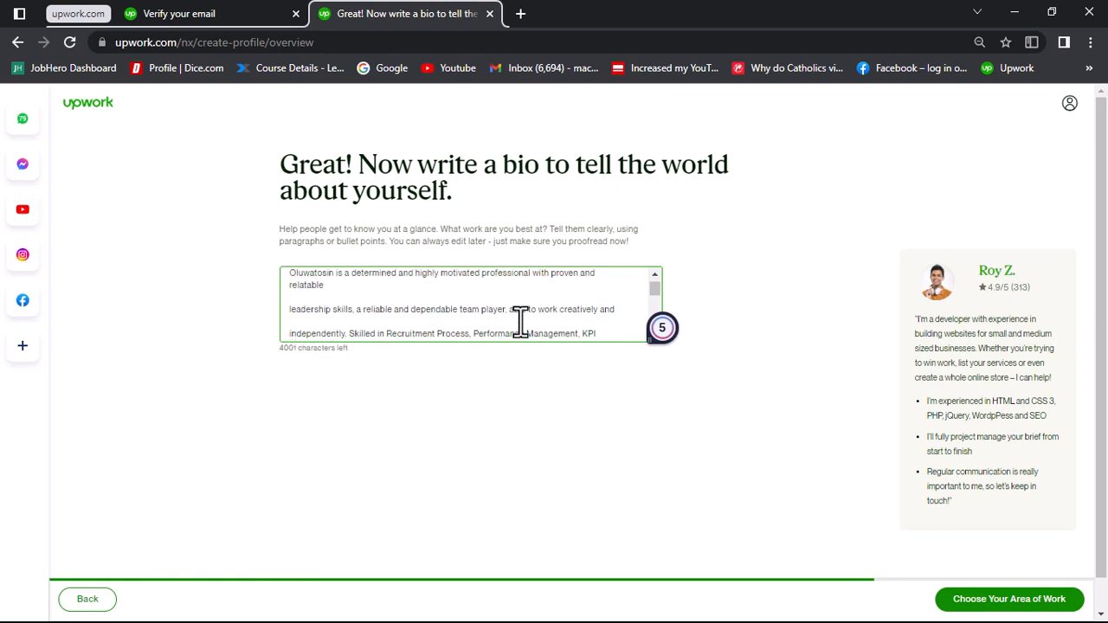
scroll(520, 322, down, 1)
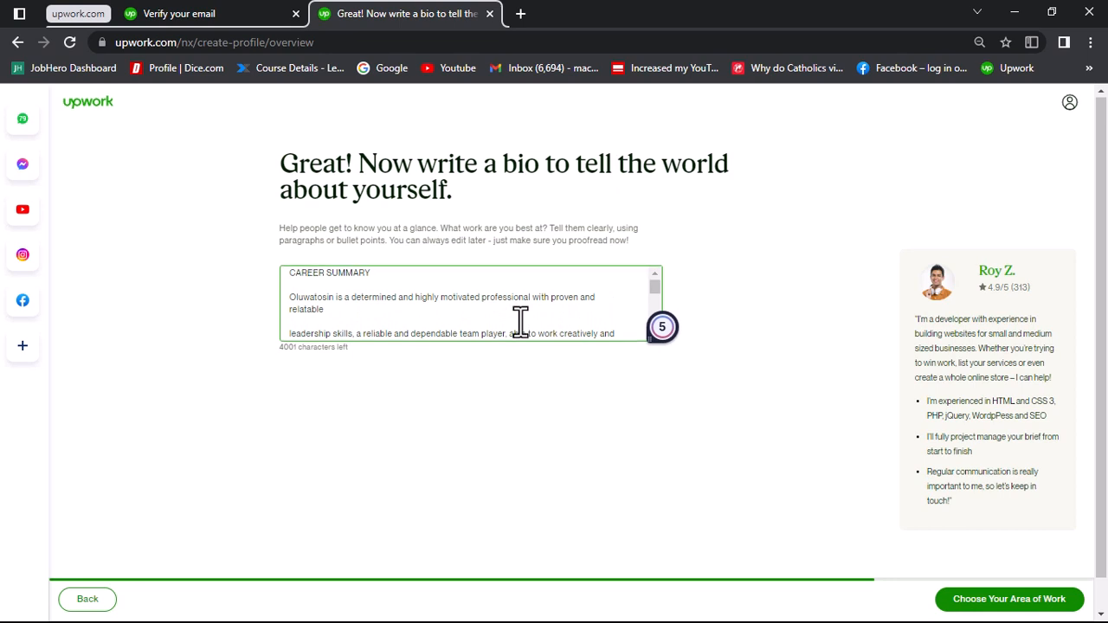
scroll(520, 322, up, 1)
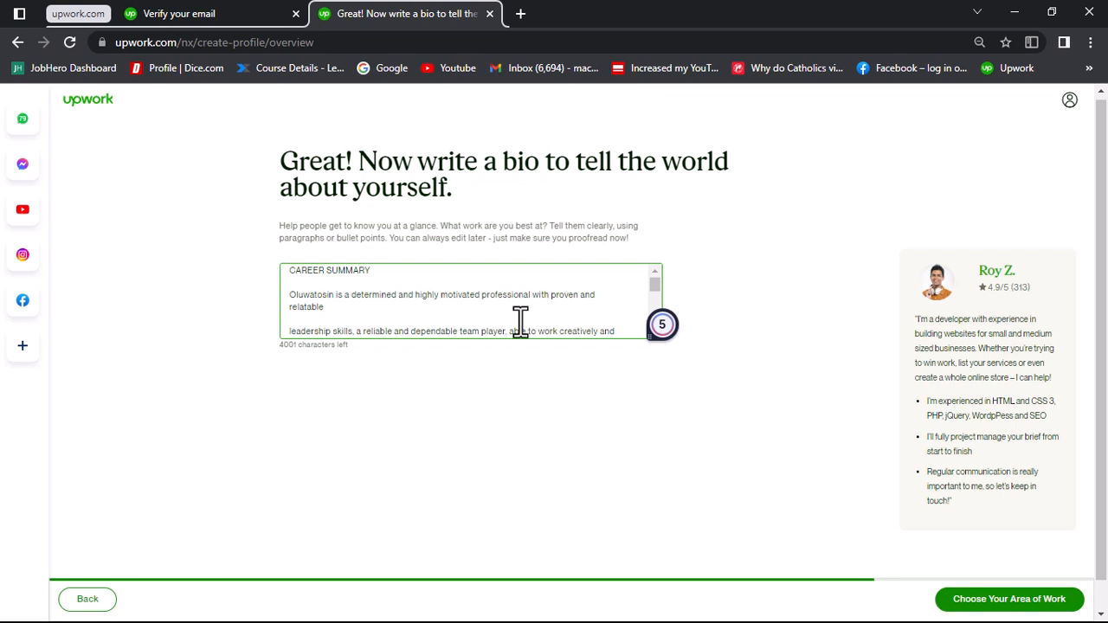
scroll(520, 322, down, 3)
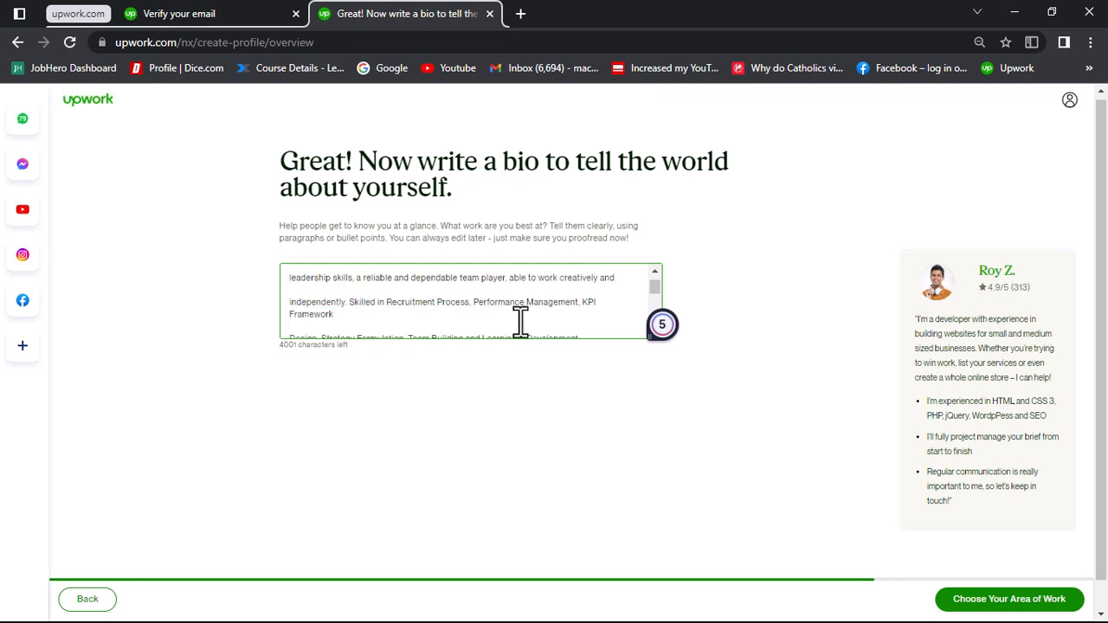
scroll(520, 322, down, 2)
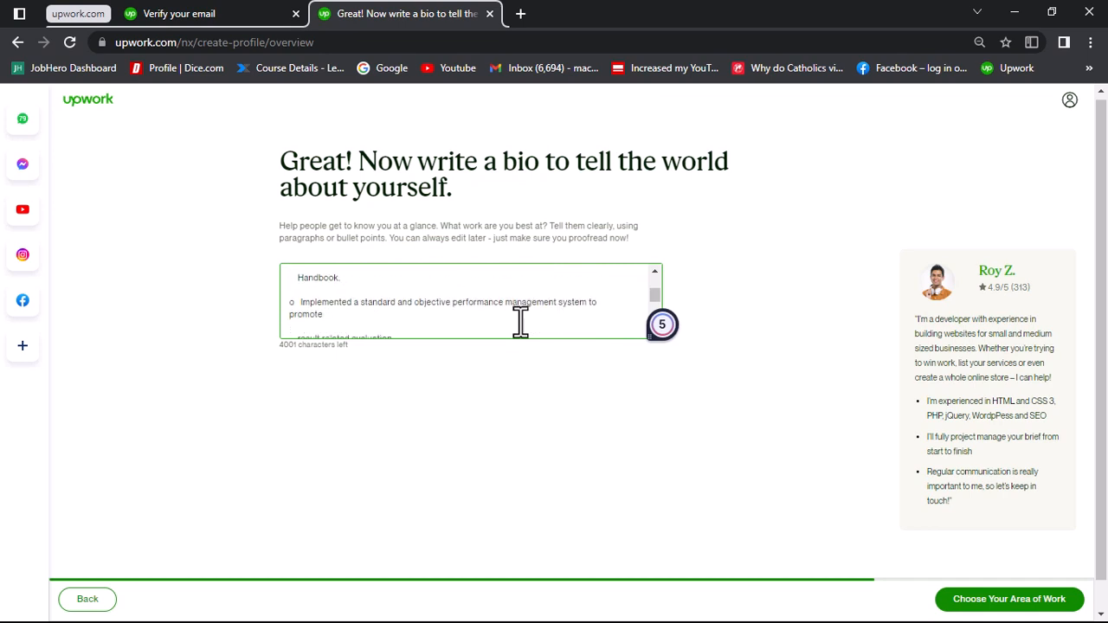
scroll(520, 321, up, 2)
scroll(520, 322, down, 4)
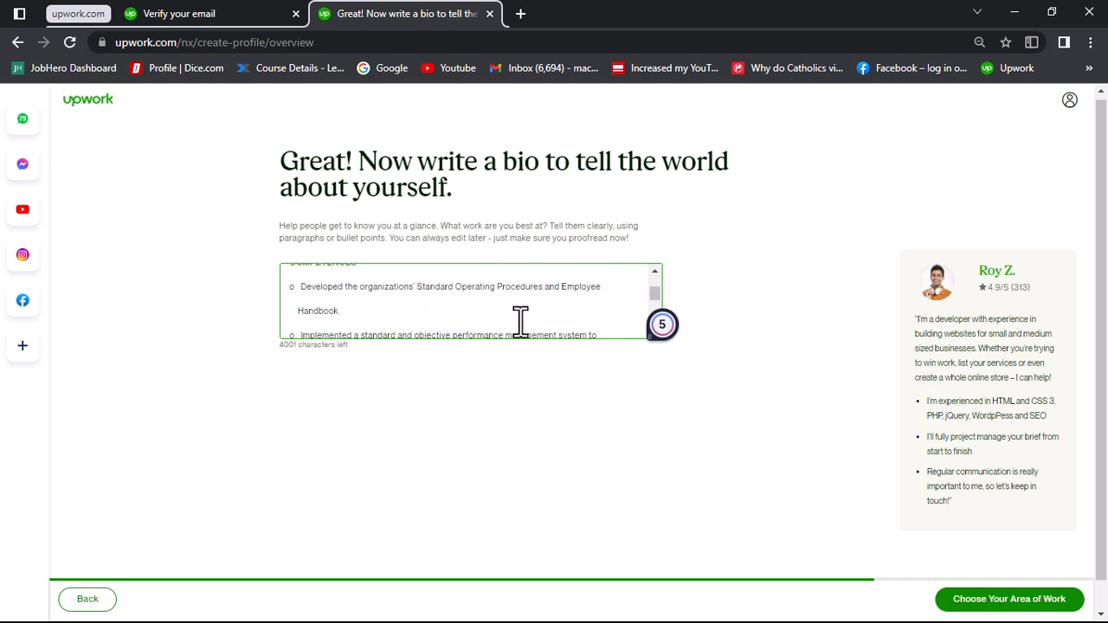
scroll(520, 322, down, 2)
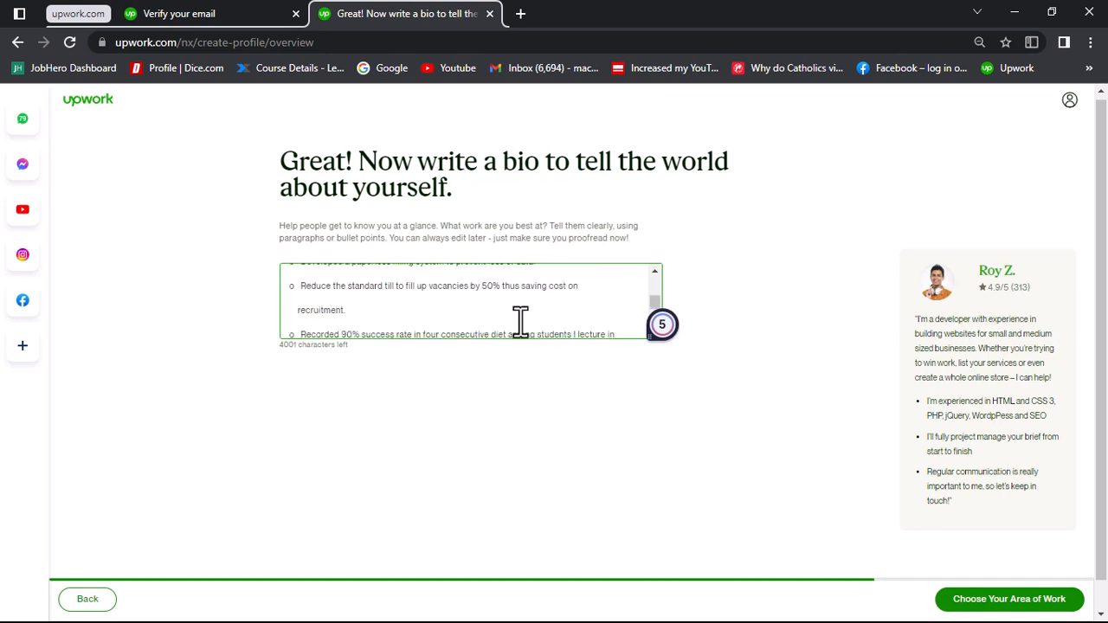
scroll(520, 322, up, 1)
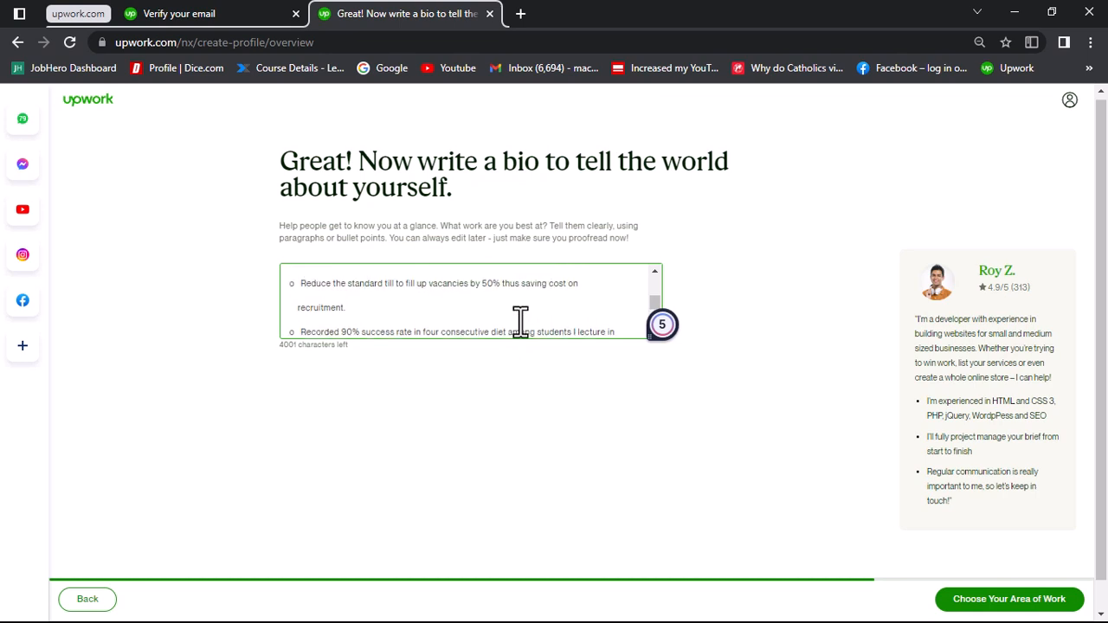
scroll(520, 322, up, 1)
scroll(520, 322, up, 10)
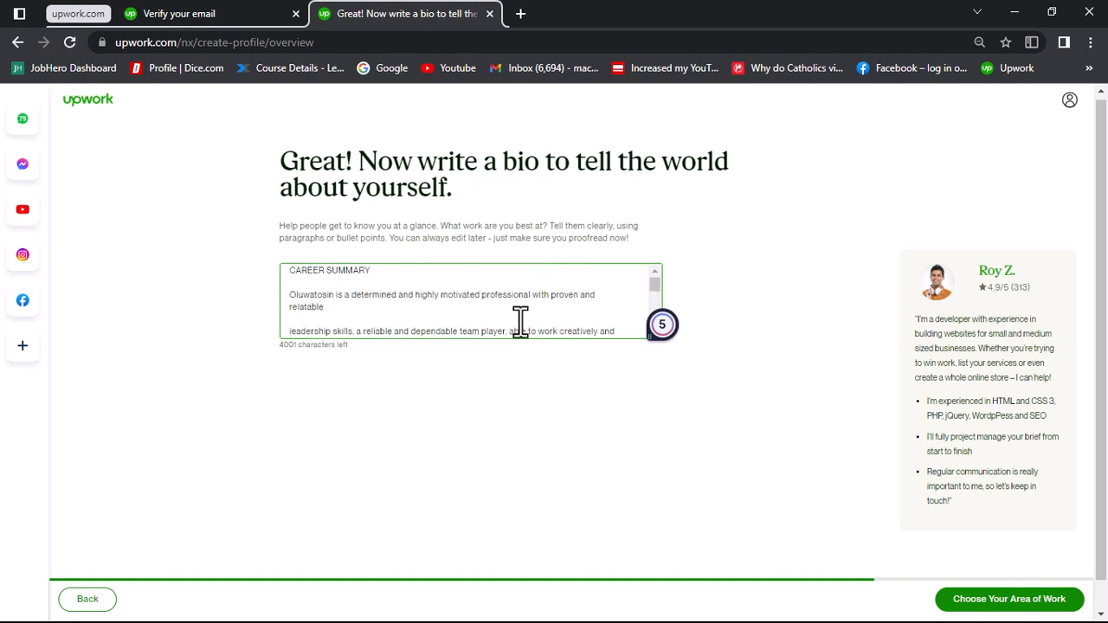
scroll(528, 304, up, 1)
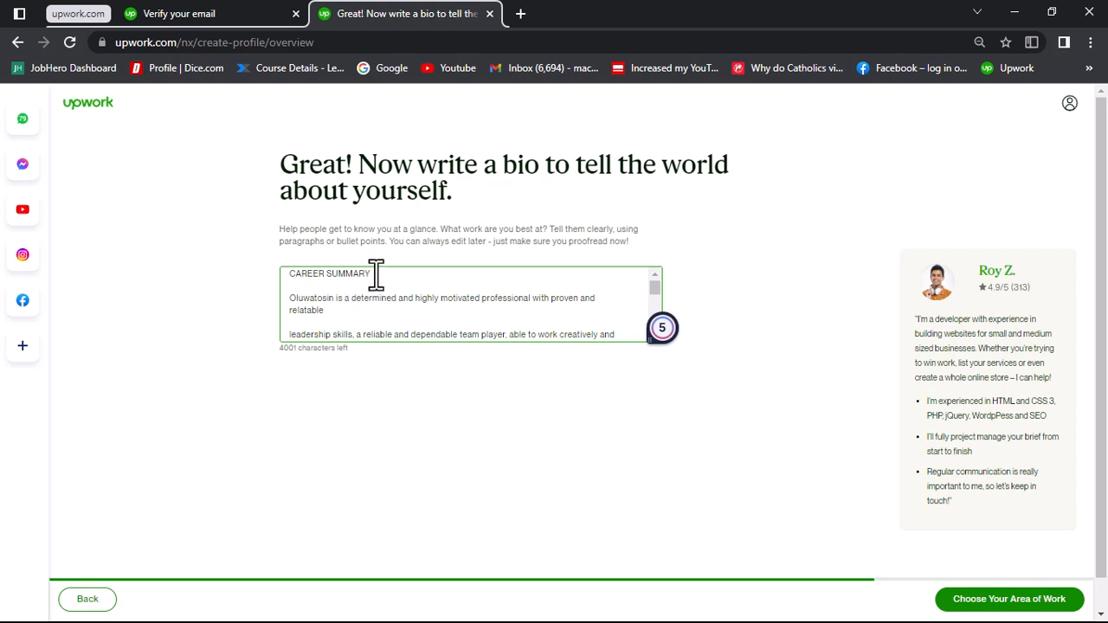
Step: Delete the CAREER SUMMARY heading and the empty lines after it from the bio, and continue to the area of work
drag(374, 273, 312, 272)
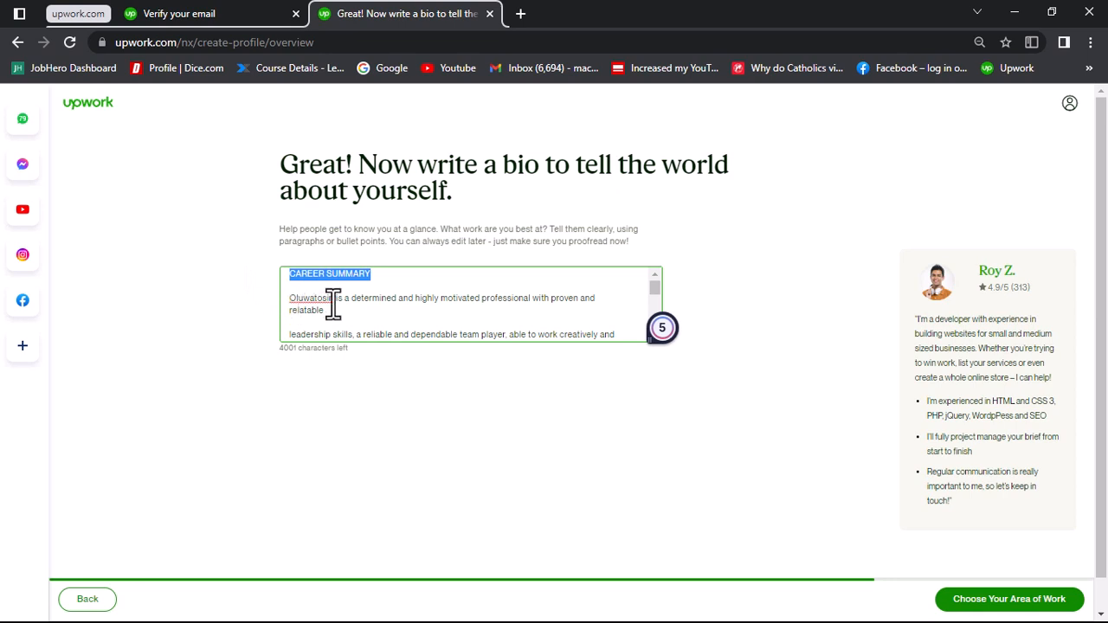
key(BackSpace)
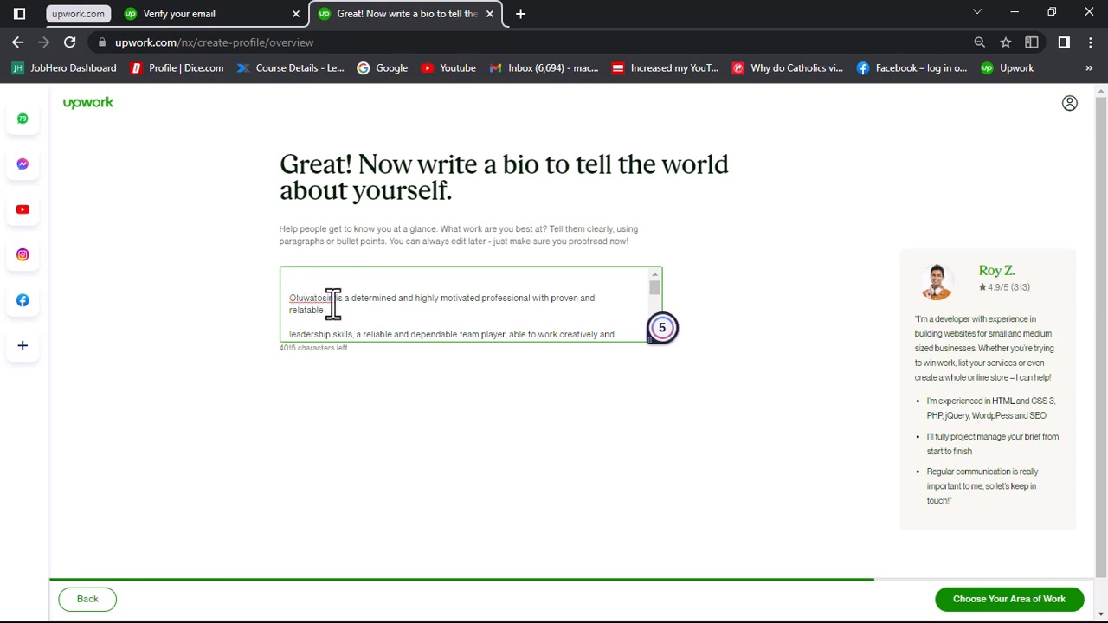
key(Delete)
key(Delete)
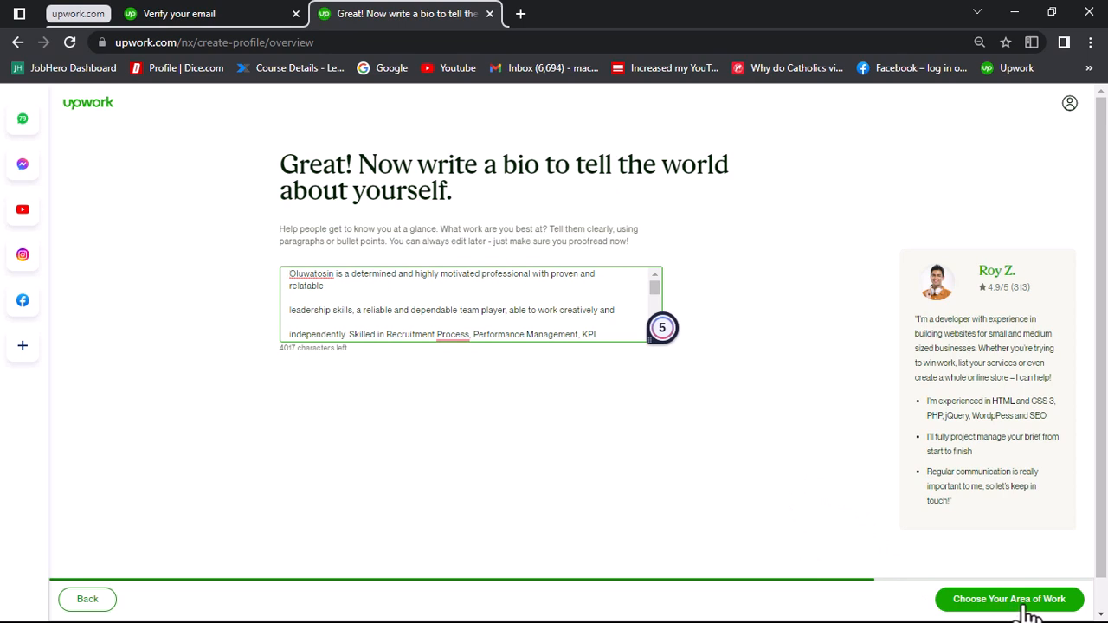
key(super)
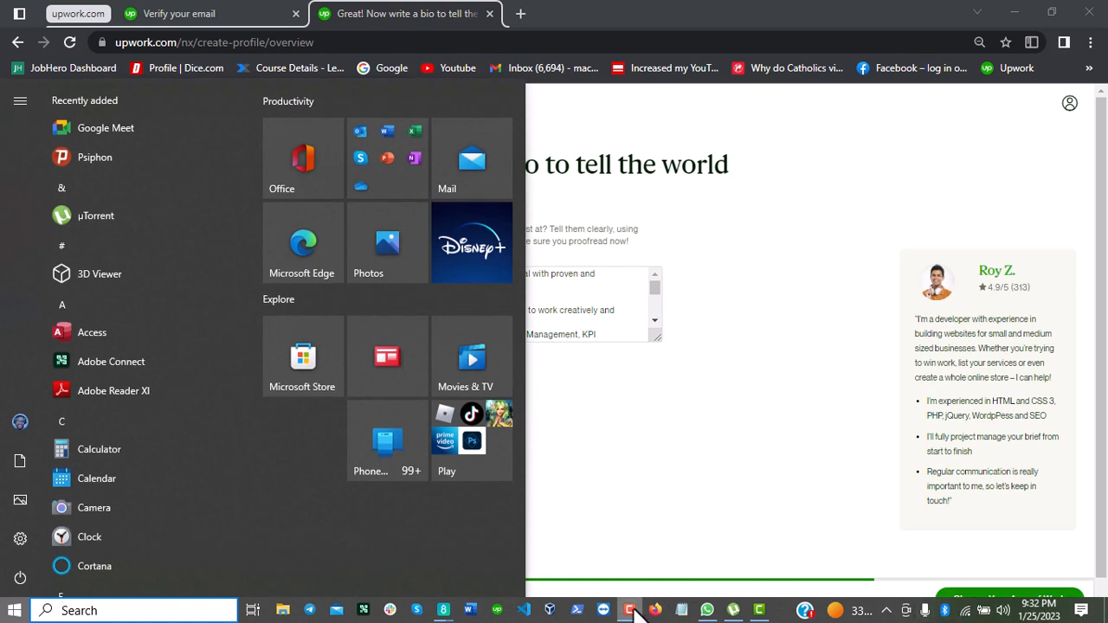
click(703, 496)
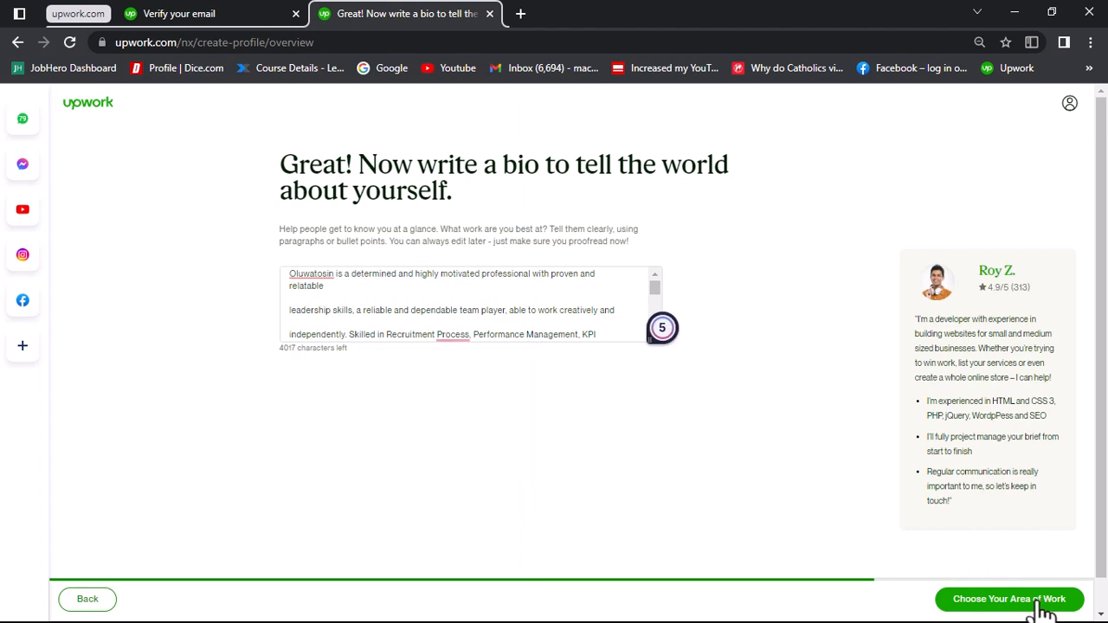
click(1042, 608)
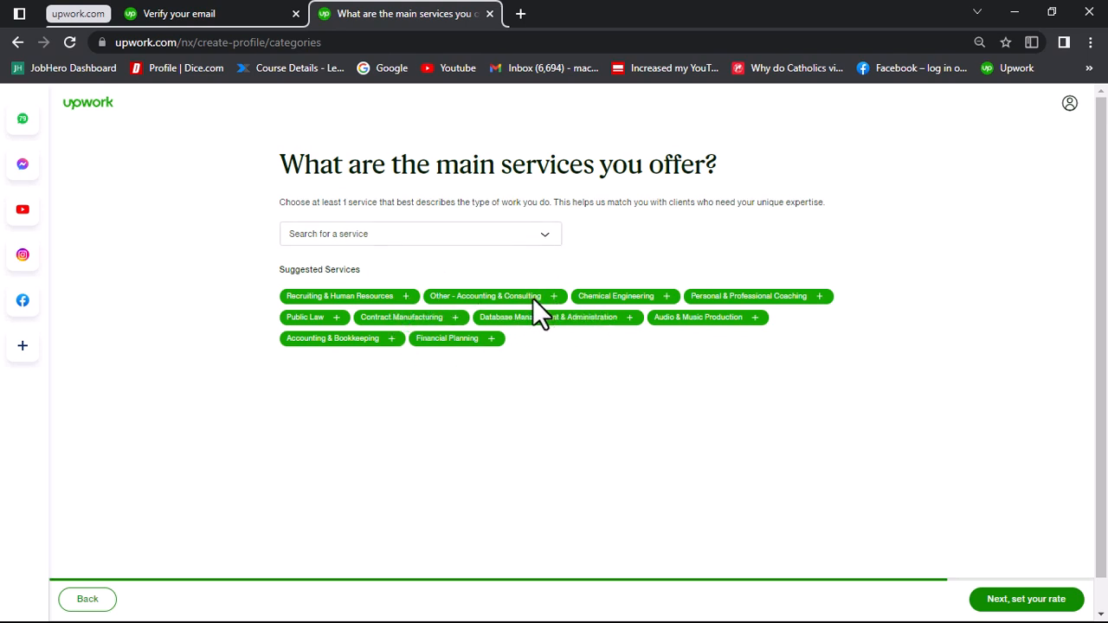
Step: Select Recruiting & Human Resources under Accounting & Consulting as the main service and continue to the hourly rate
click(522, 236)
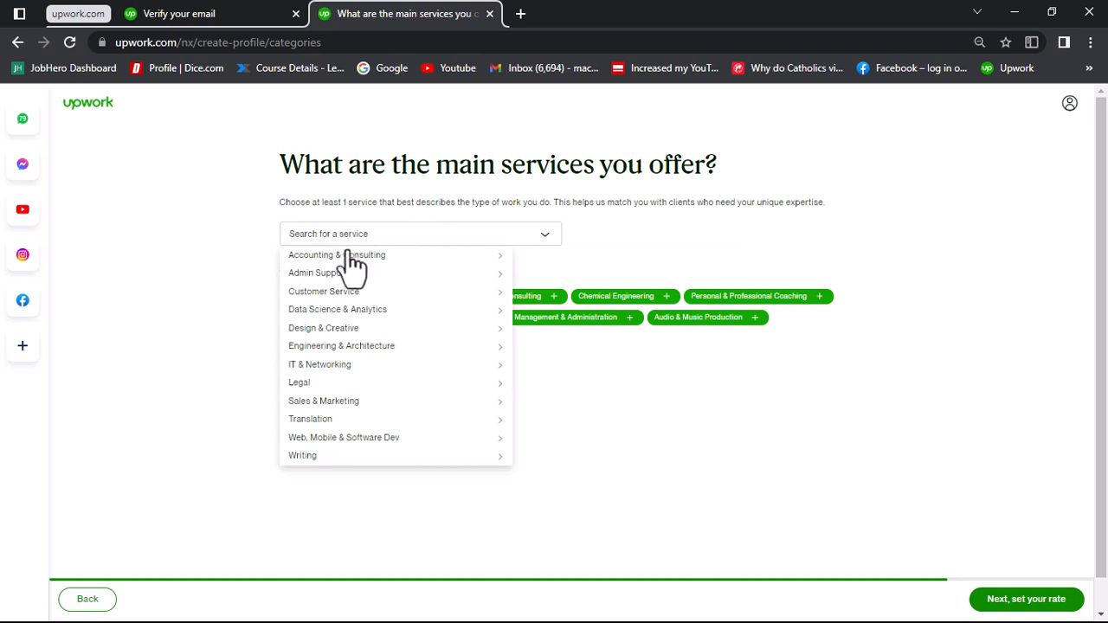
mouse_move(350, 259)
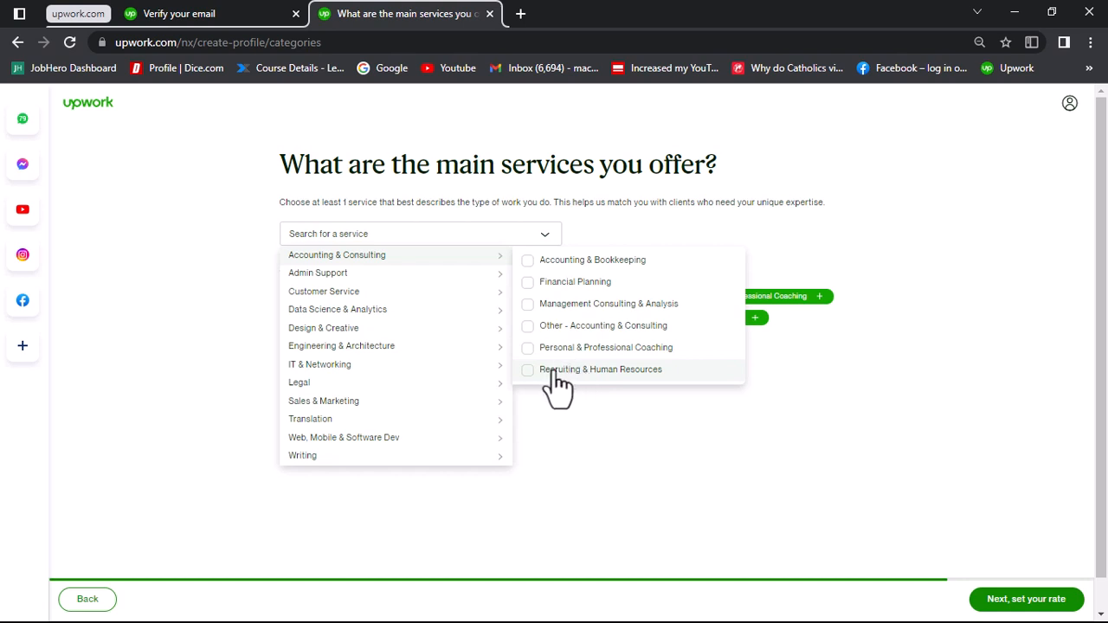
click(616, 374)
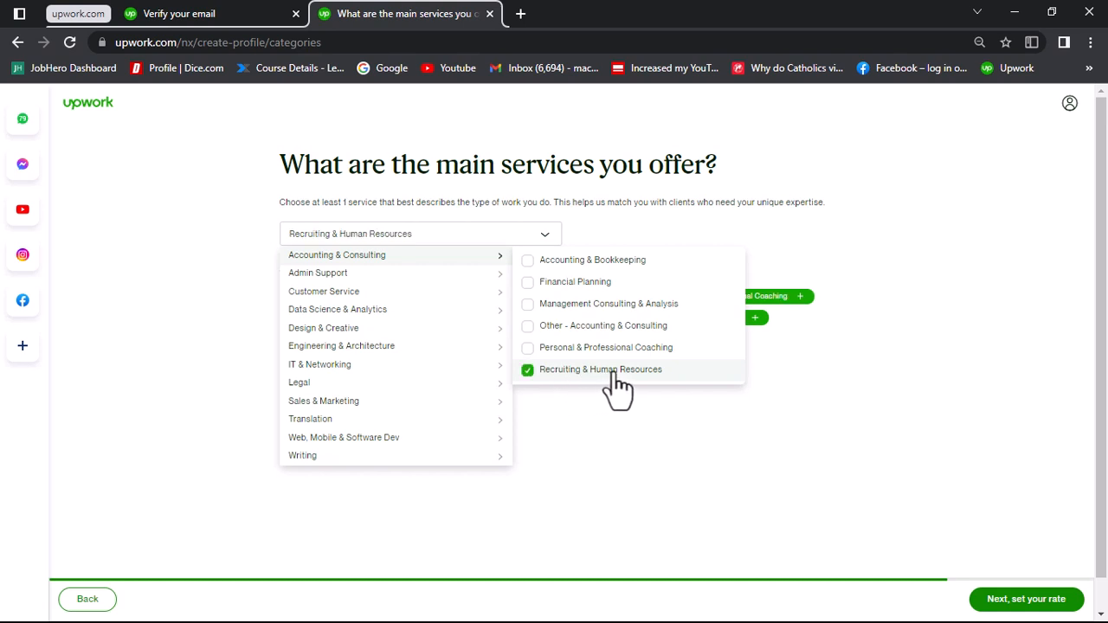
click(746, 229)
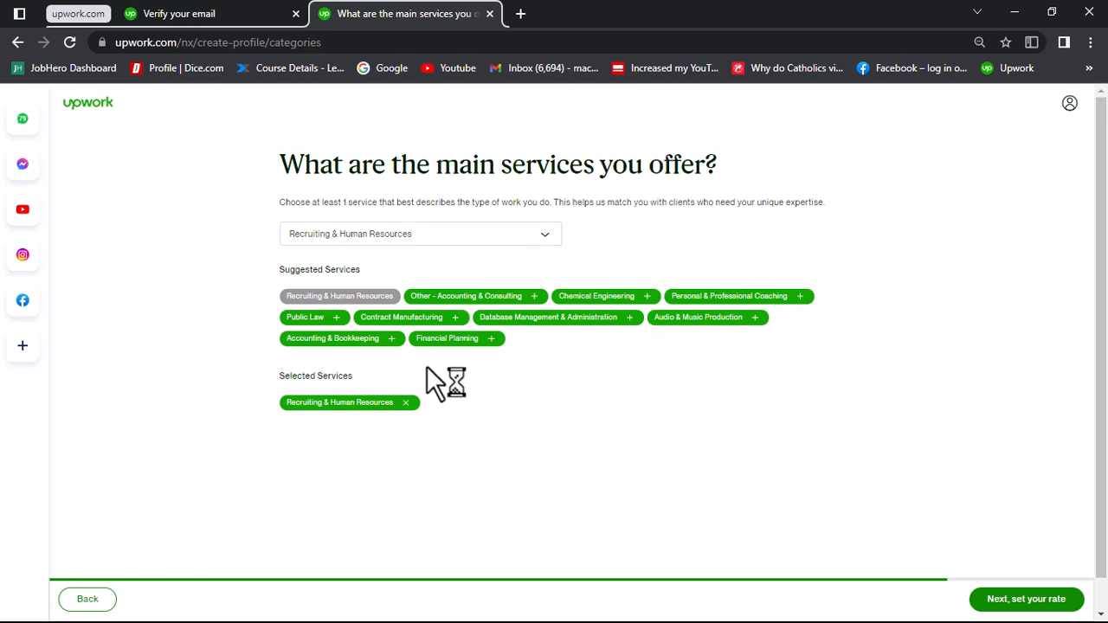
click(1058, 606)
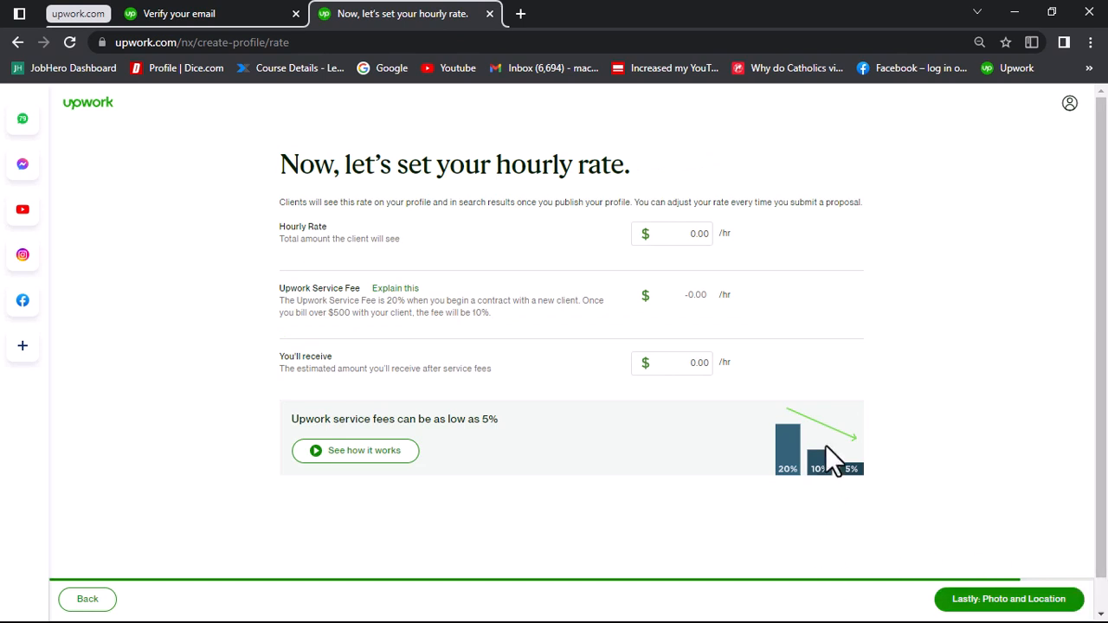
Step: Go back to check the selected main service, return to the rate section and try an hourly rate of $100
click(87, 599)
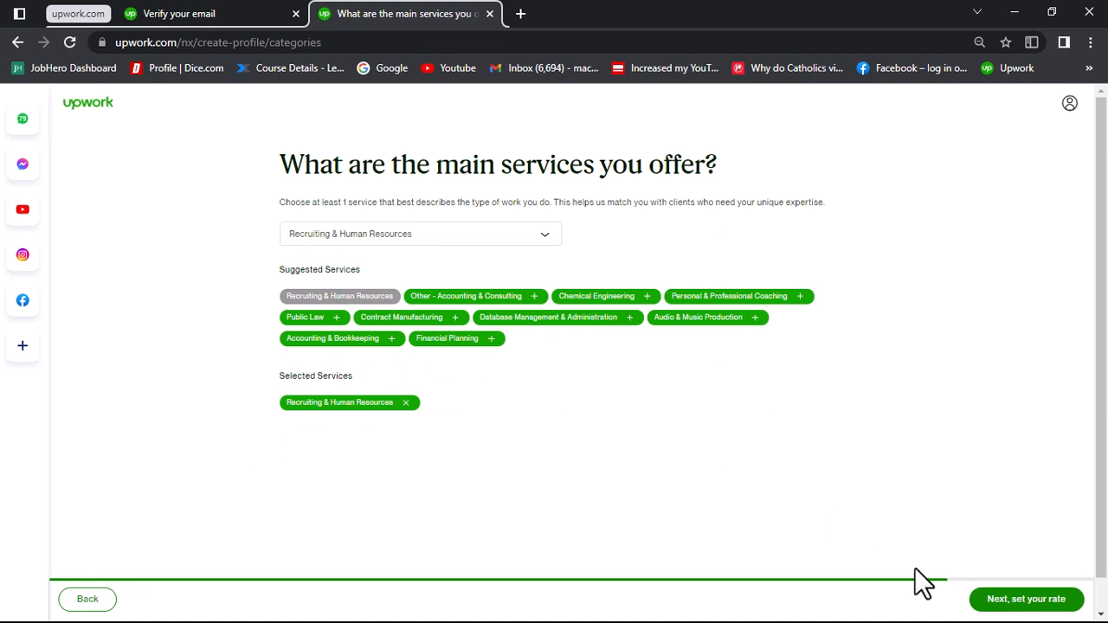
click(1045, 599)
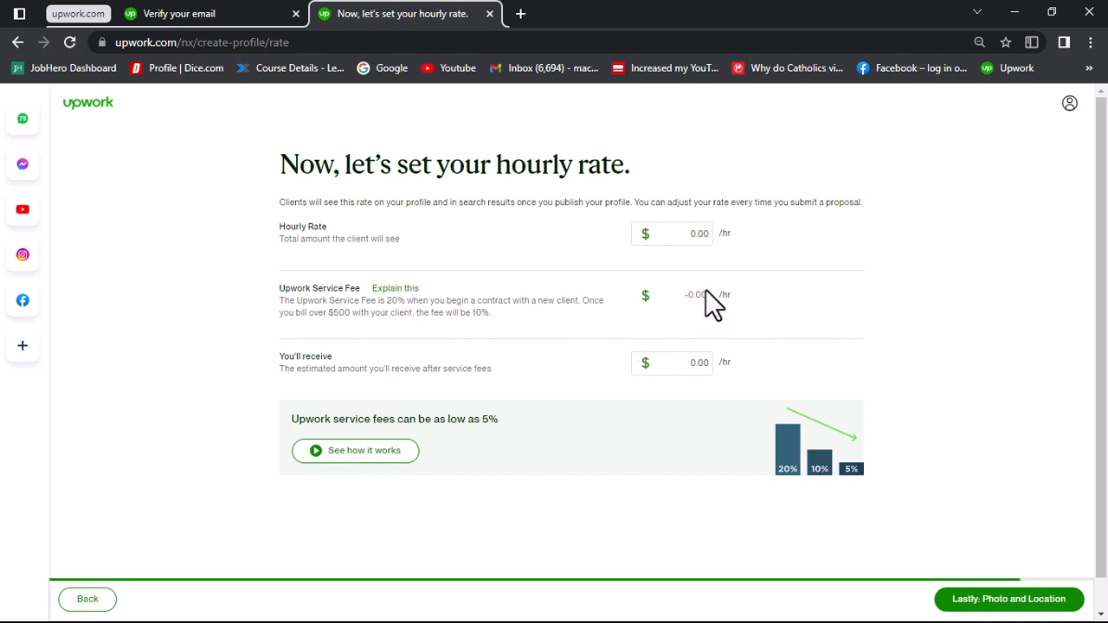
click(693, 234)
text(100)
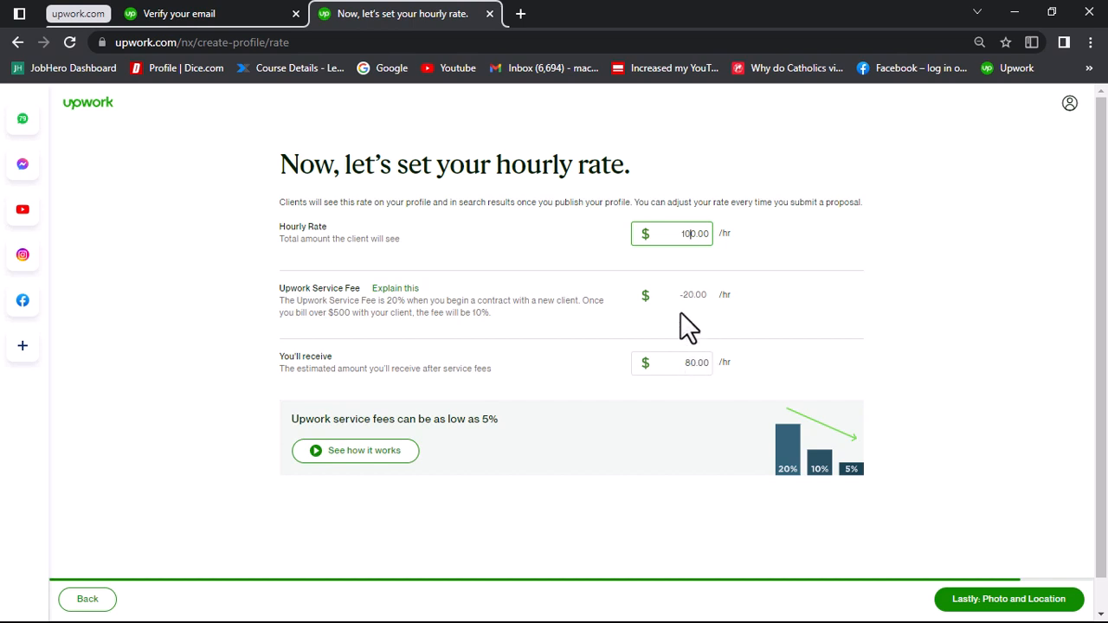
key(BackSpace)
Step: Set the hourly rate to $50.00 and continue to the photo and location details
key(BackSpace)
text(1)
key(BackSpace)
key(BackSpace)
key(BackSpace)
key(BackSpace)
key(BackSpace)
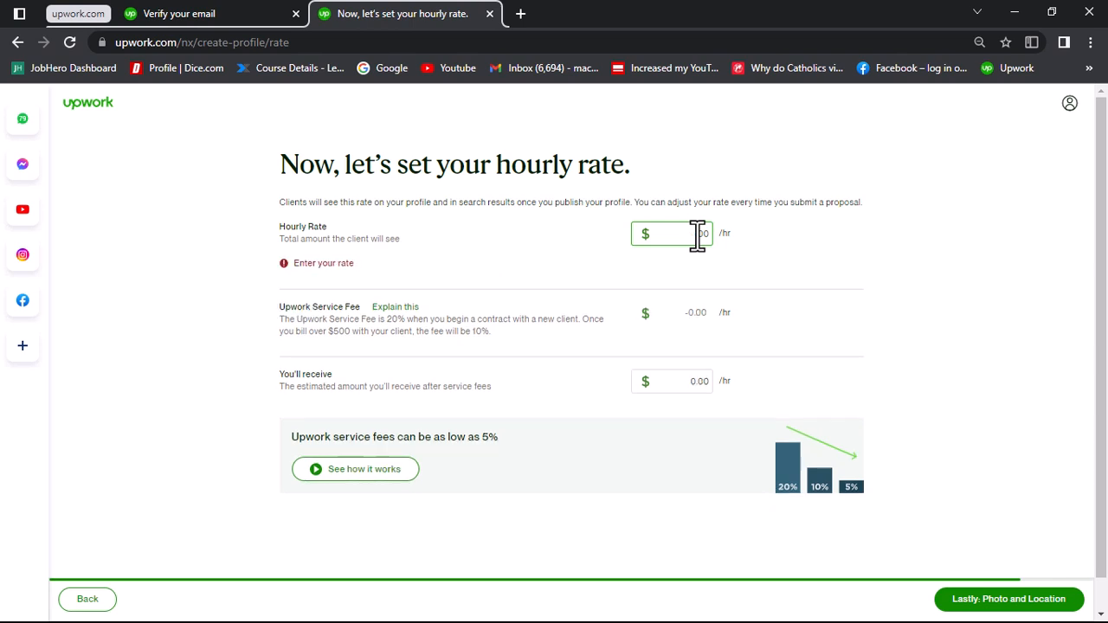
text(50)
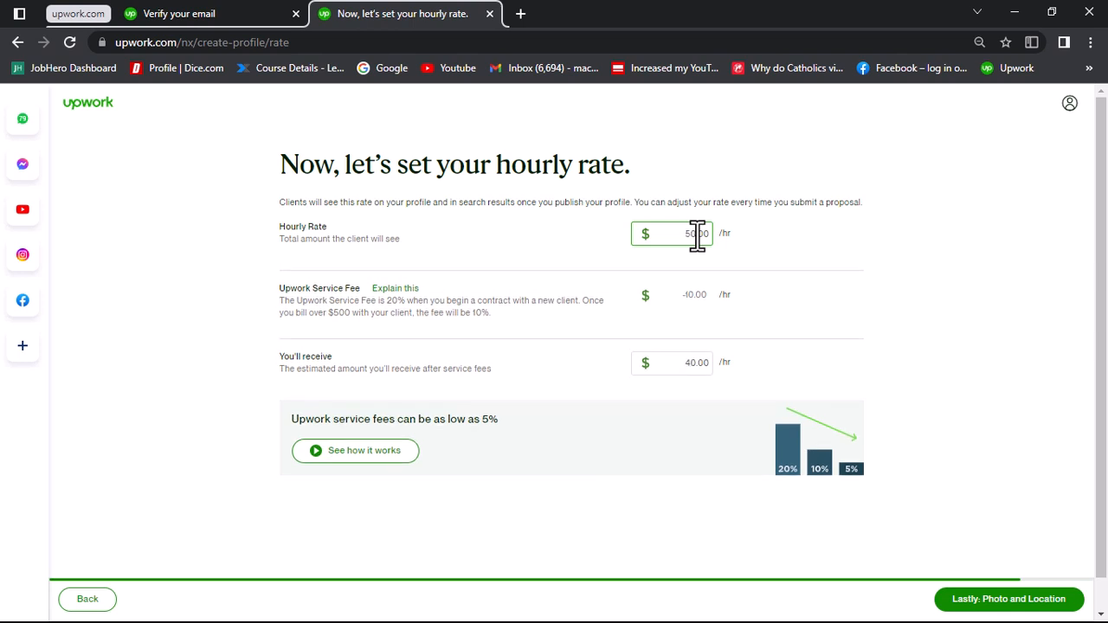
click(906, 230)
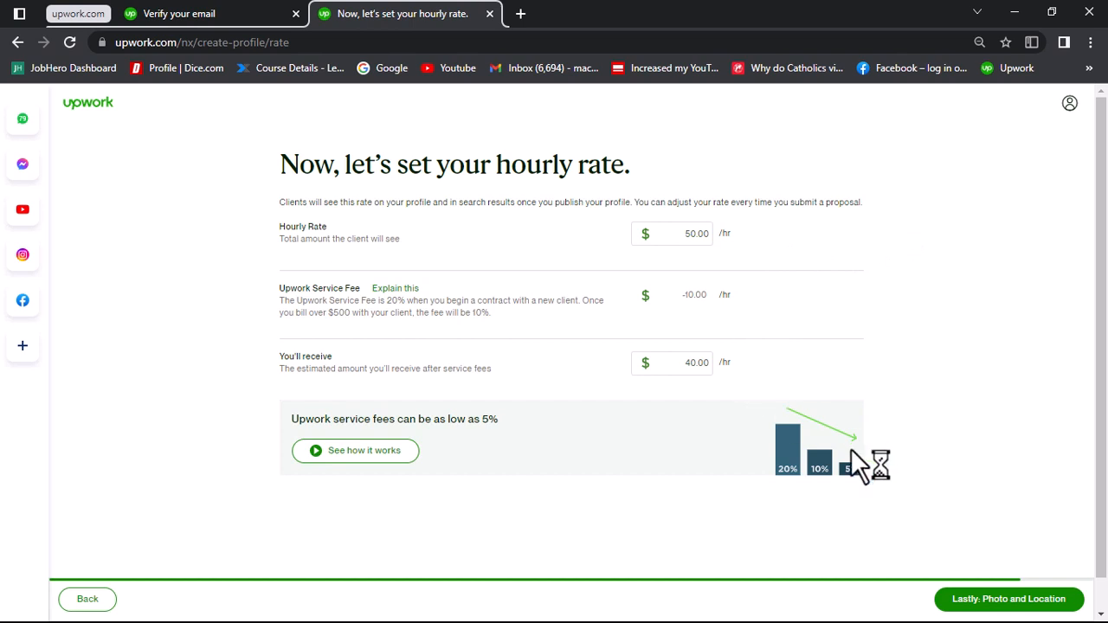
click(1001, 610)
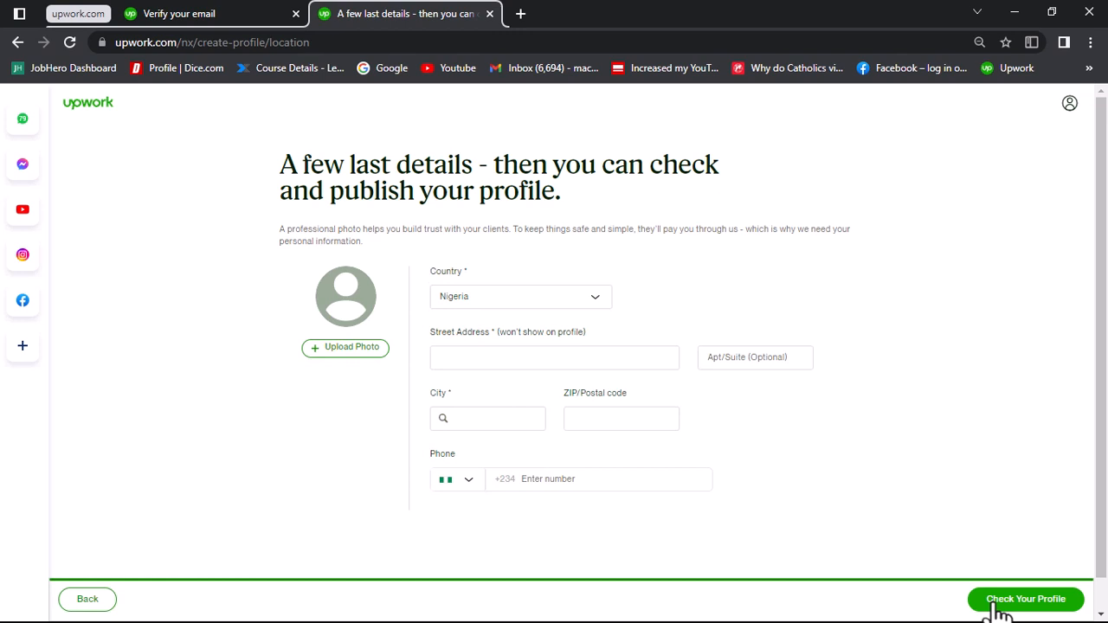
Step: Upload the portrait photo from the Downloads folder as the profile photo and save it
click(1011, 594)
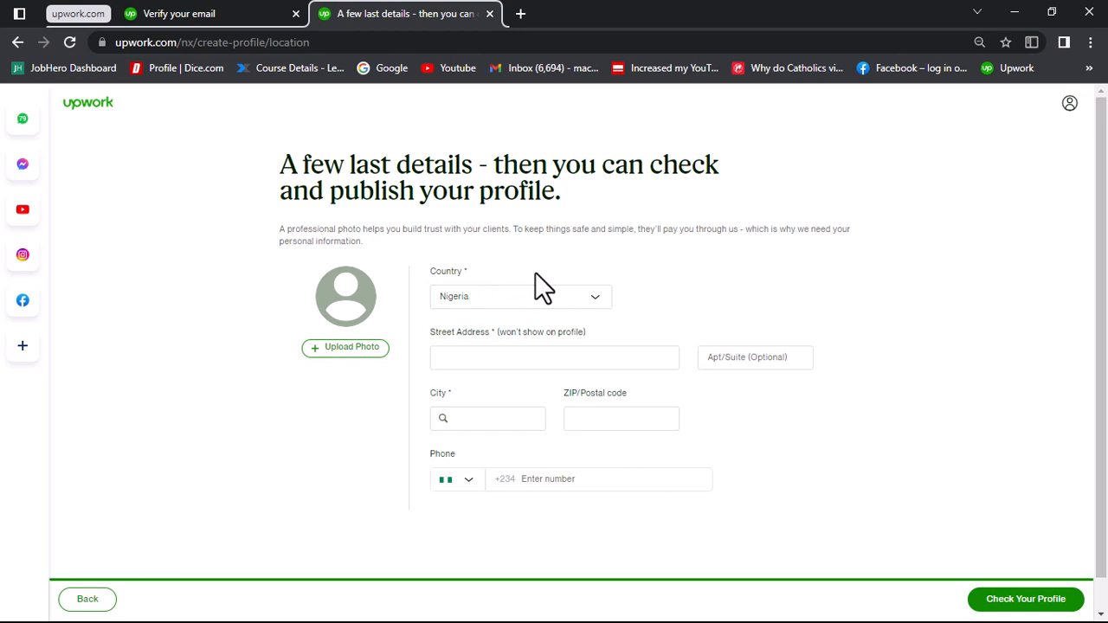
click(347, 350)
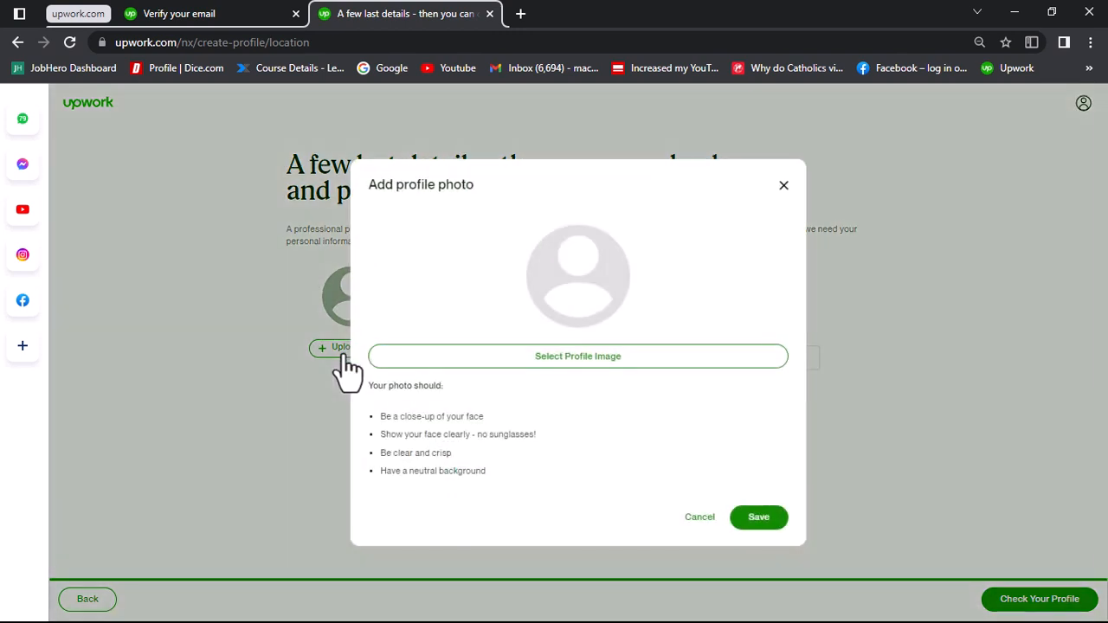
click(579, 362)
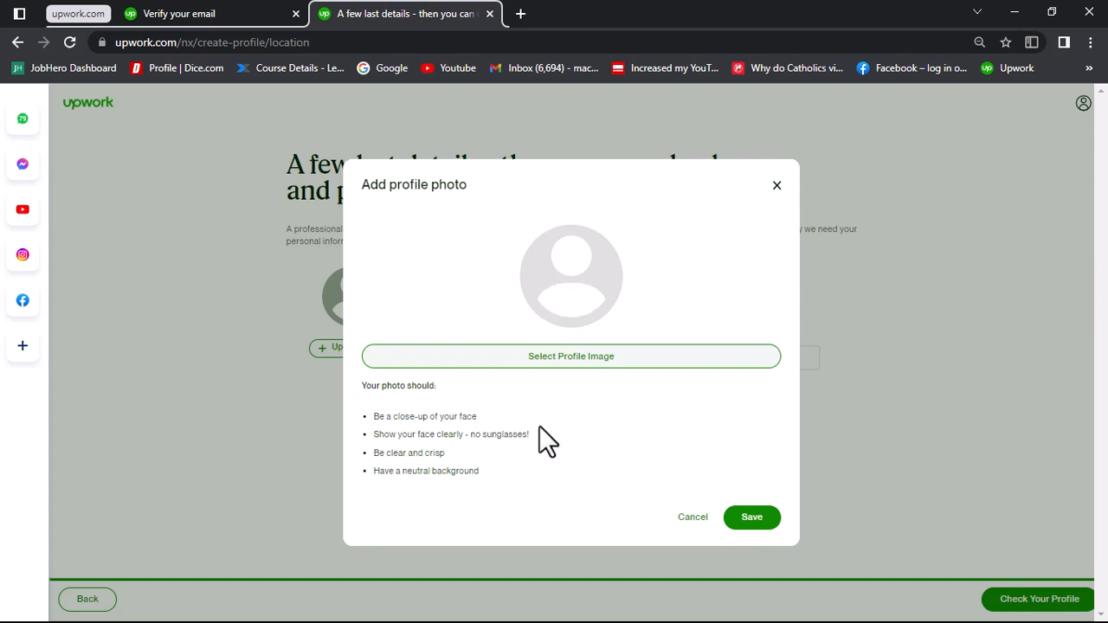
key(super)
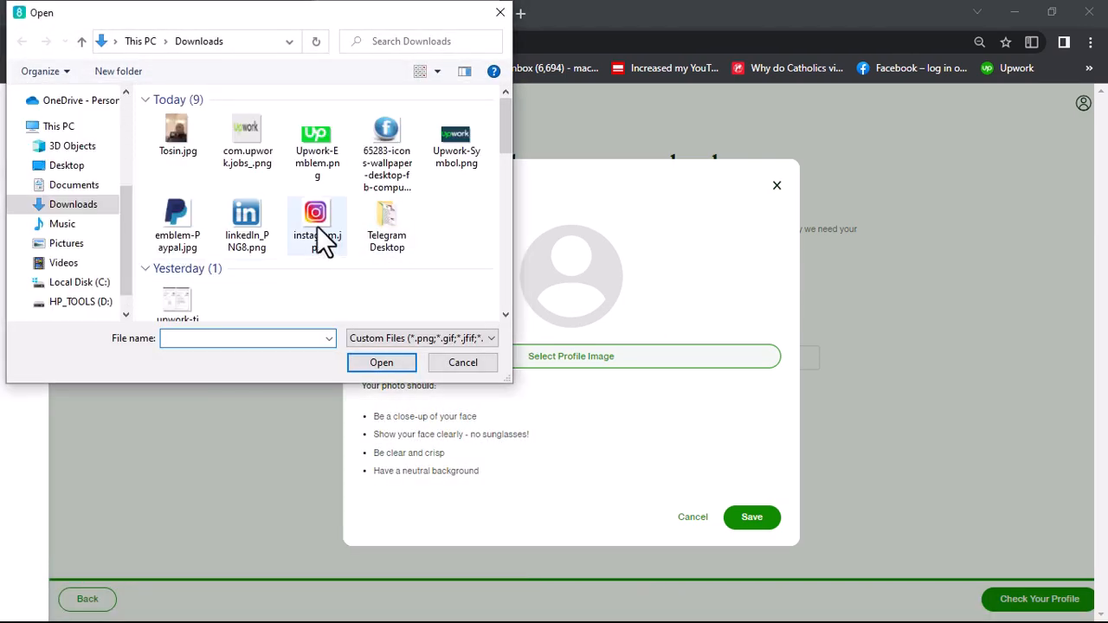
double_click(176, 131)
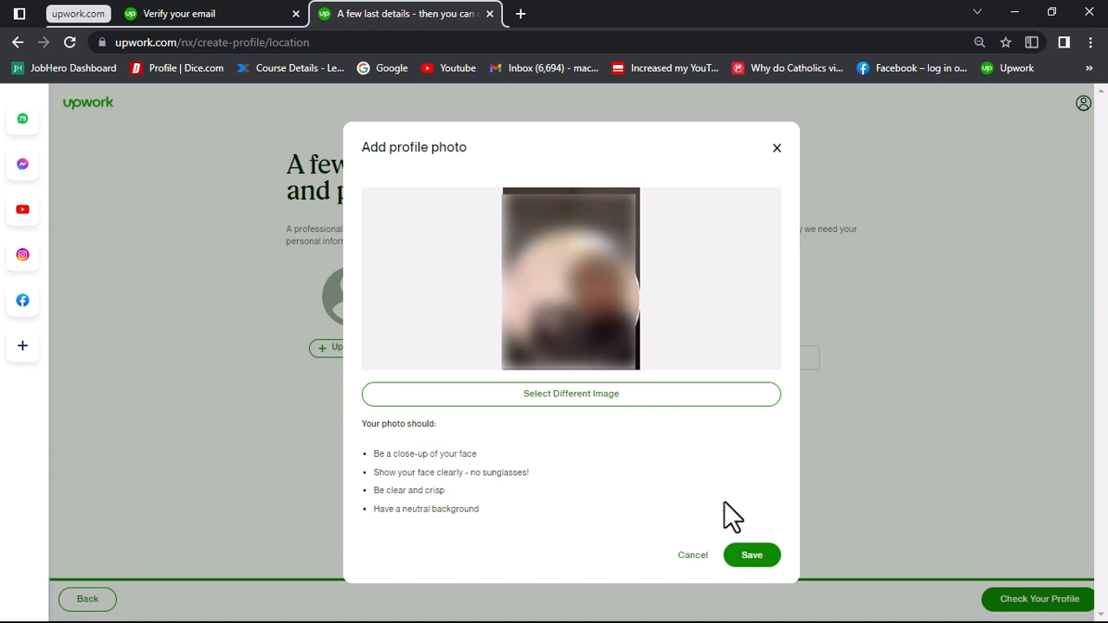
click(760, 558)
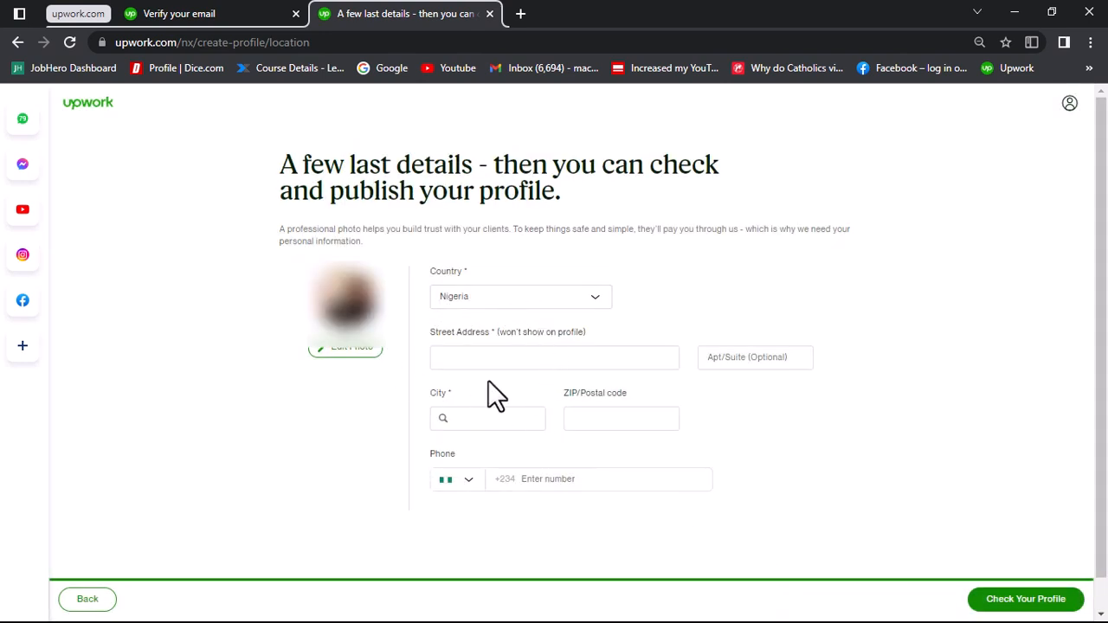
Step: Set the city in the location details to the suggested Lagos, LA, NG
click(472, 359)
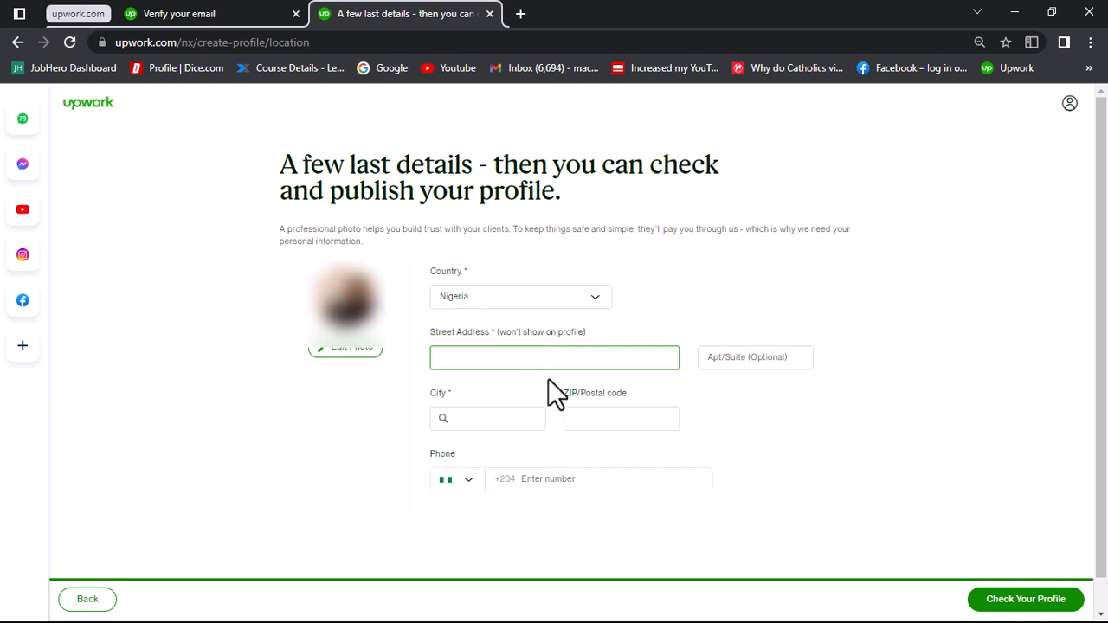
click(494, 418)
text(4)
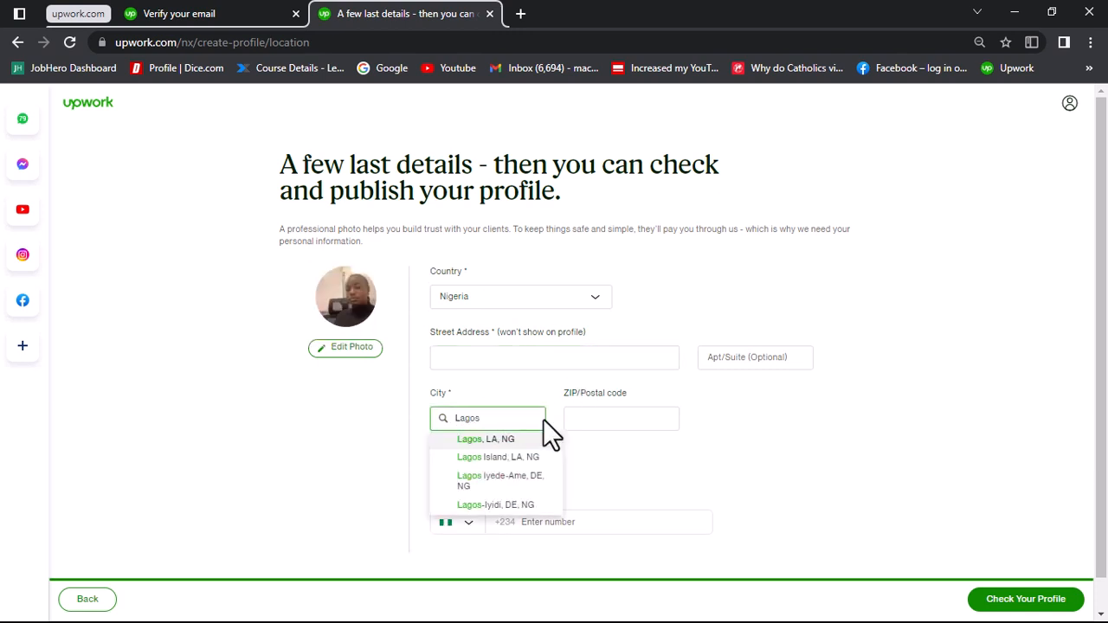
click(477, 441)
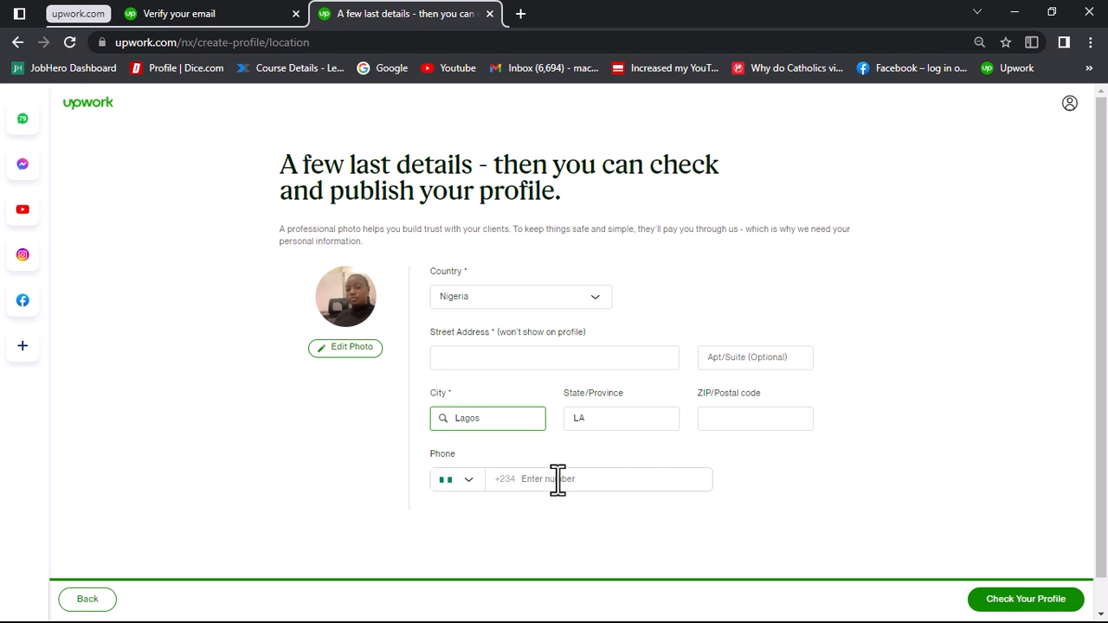
Step: Search the web in a new tab for the zip code of the home area in Lagos and look through the results
key(ctrl+t)
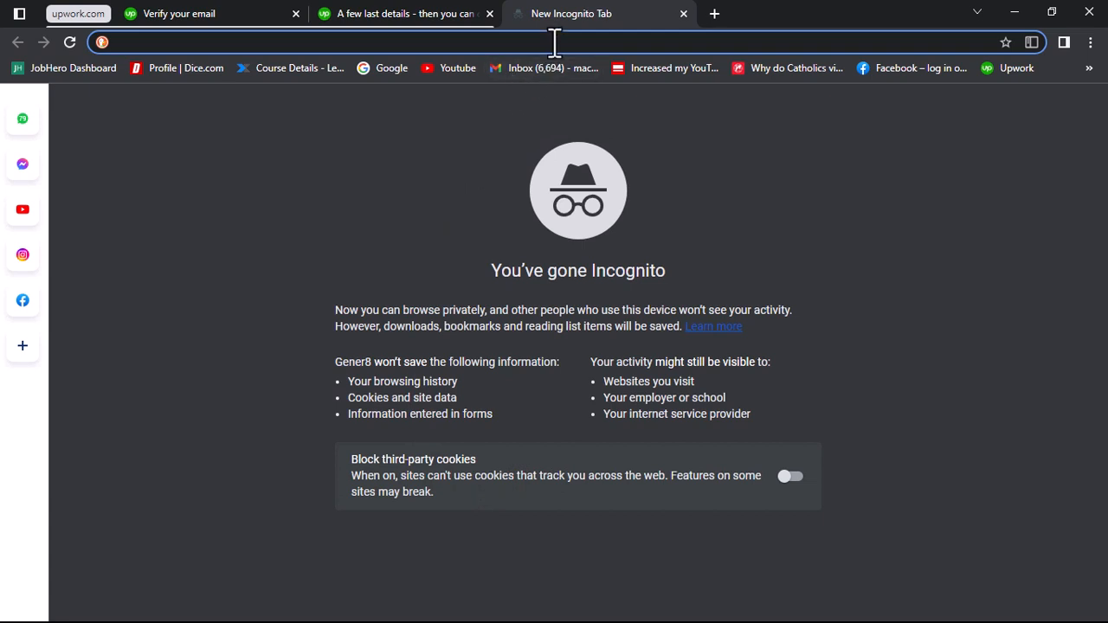
text(okofi)
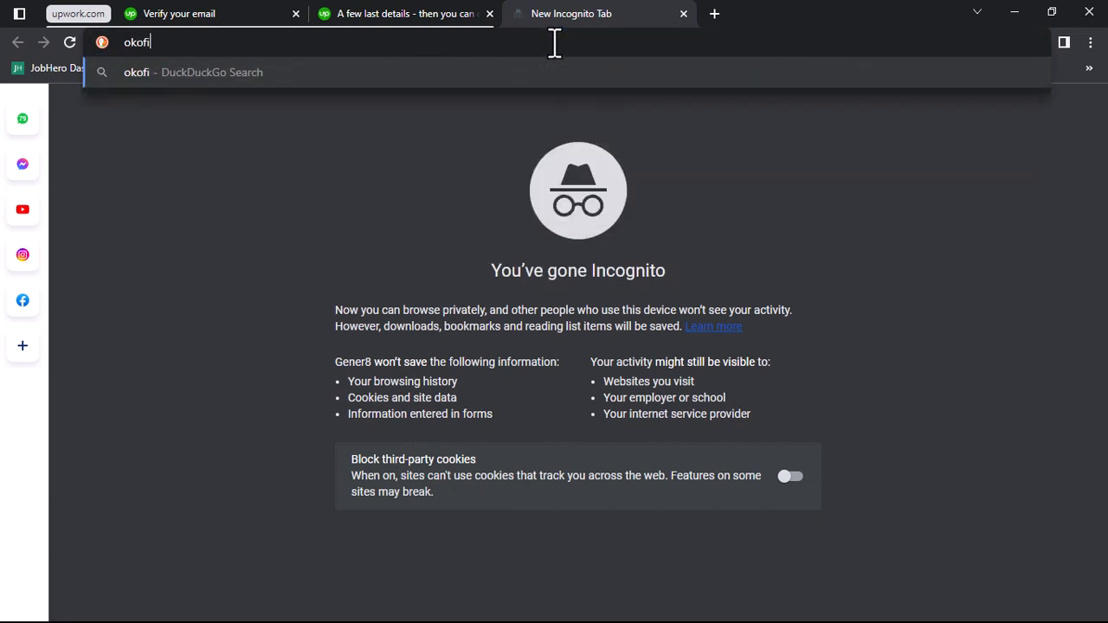
text(lling)
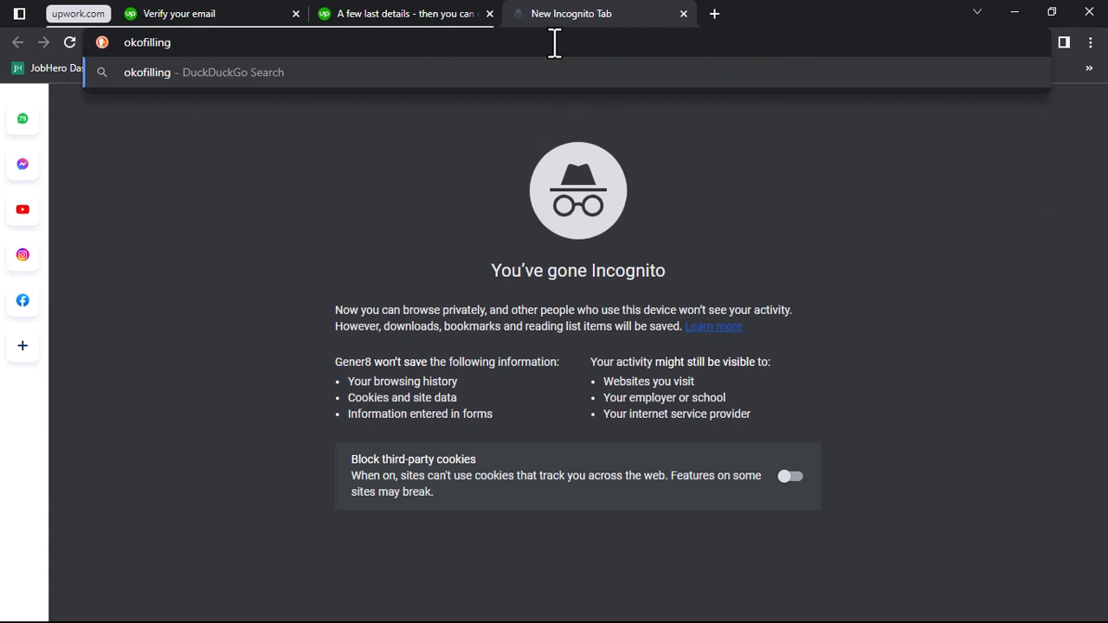
text( lagos)
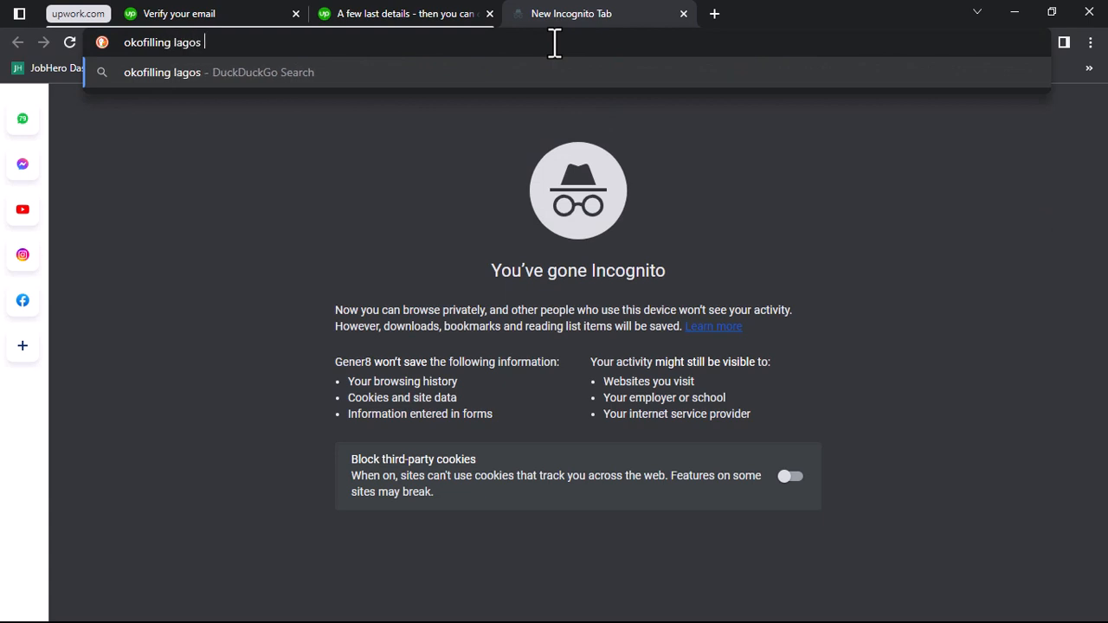
text( zip code)
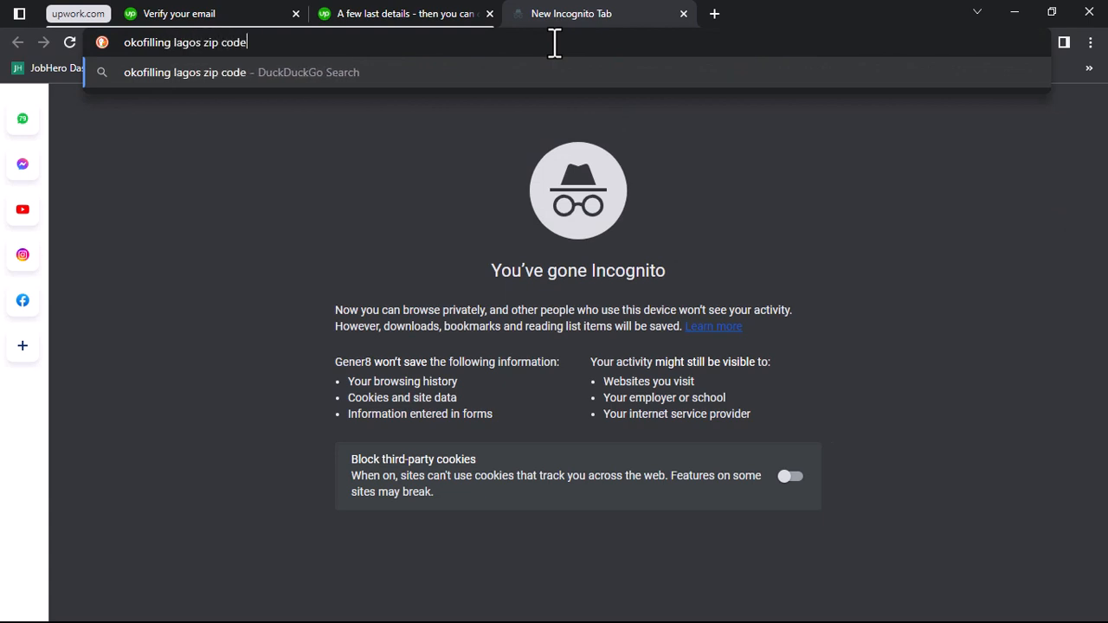
key(Return)
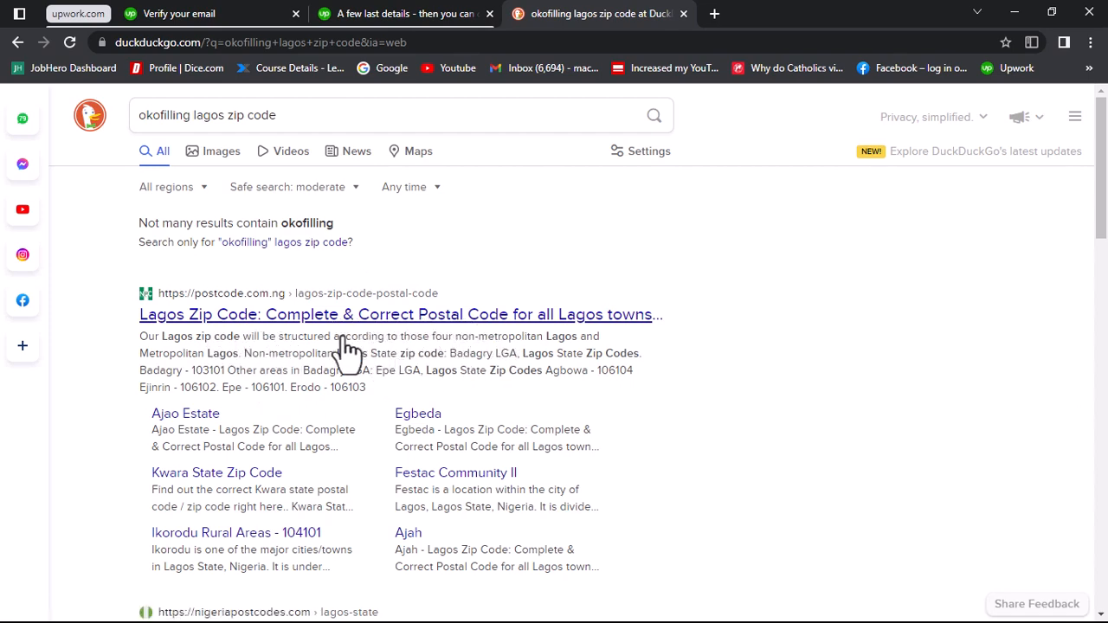
scroll(346, 351, down, 2)
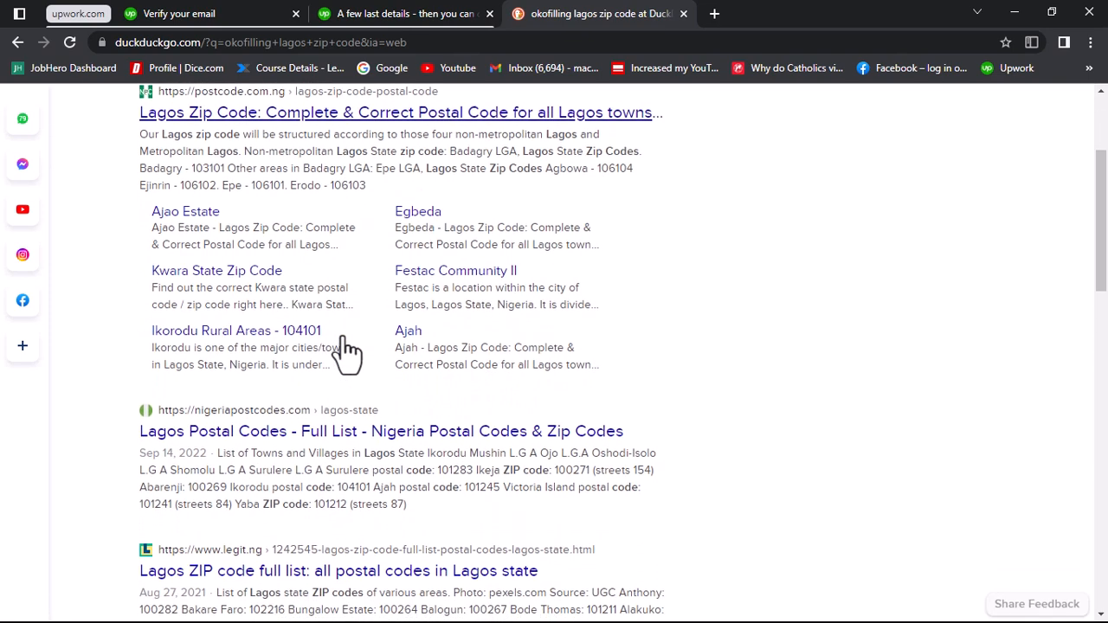
scroll(346, 351, down, 1)
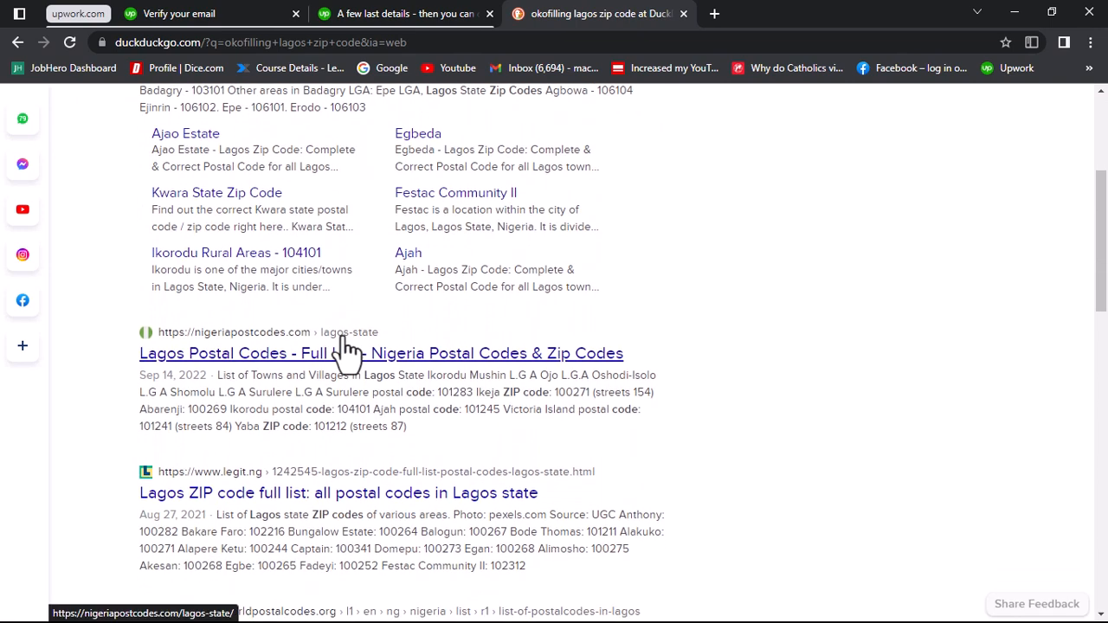
scroll(346, 351, down, 1)
scroll(346, 351, down, 1)
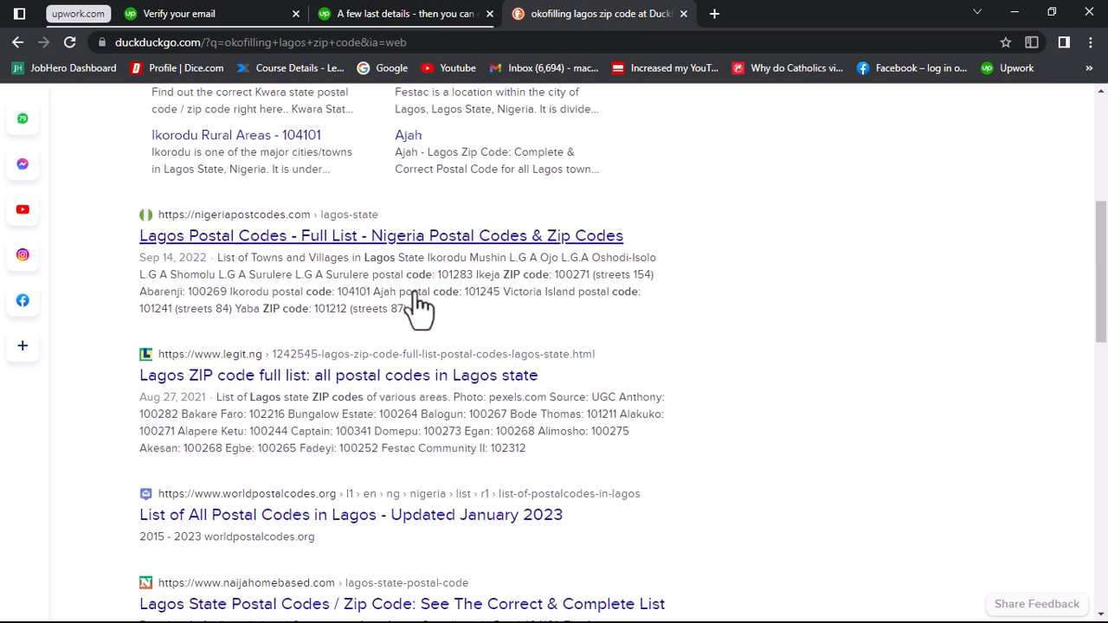
scroll(418, 302, up, 3)
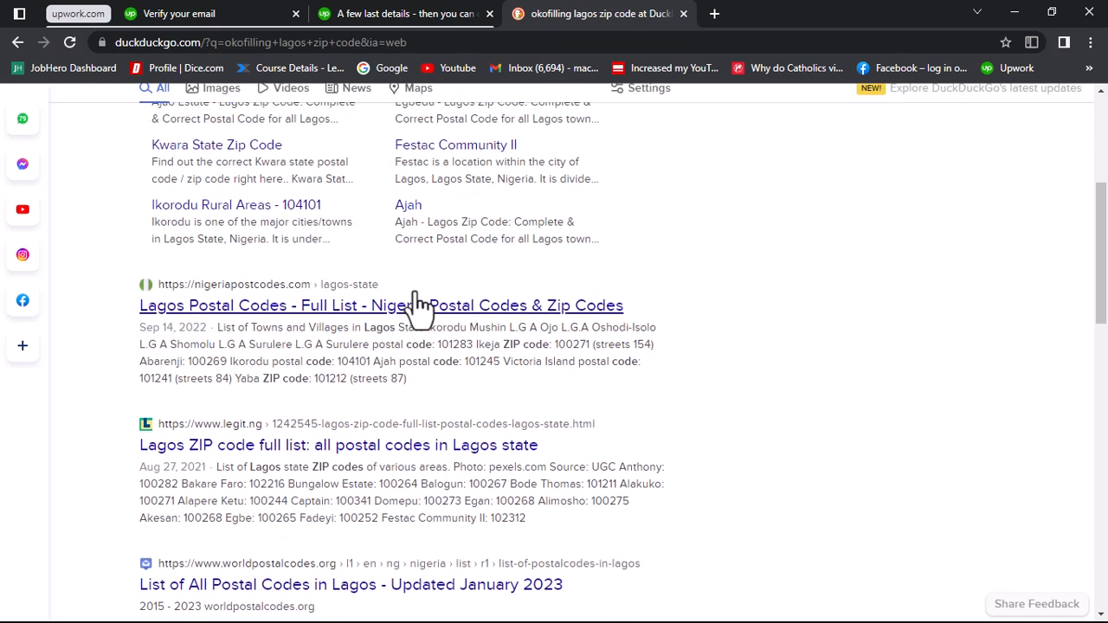
scroll(418, 303, up, 1)
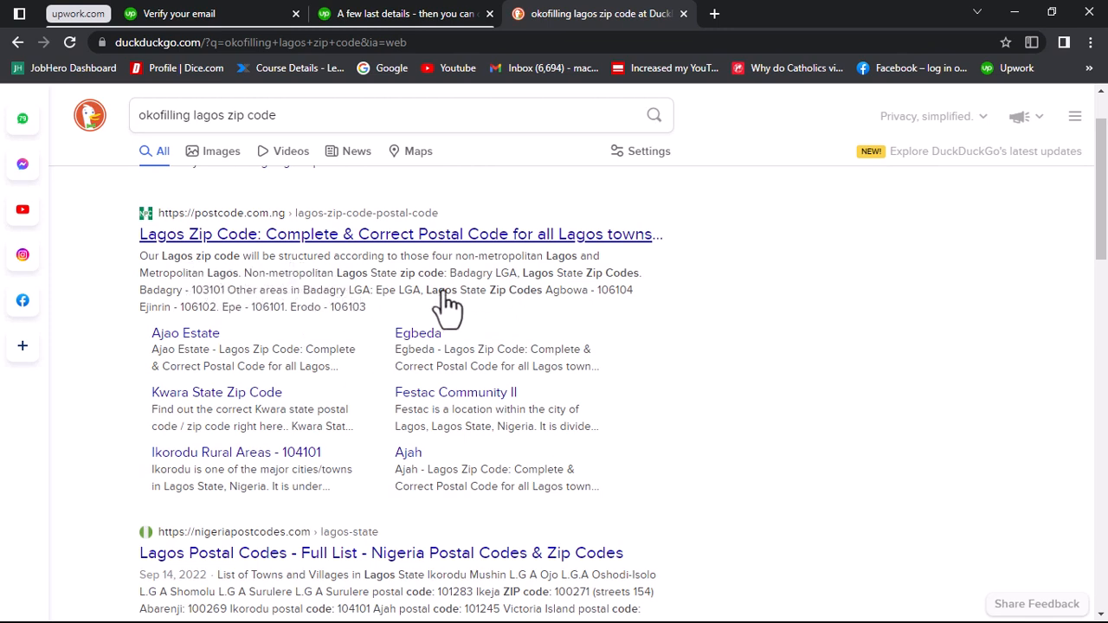
Step: Return to the location form, fill in the street address, phone number and ZIP/postal code, and proceed to the profile preview
click(395, 14)
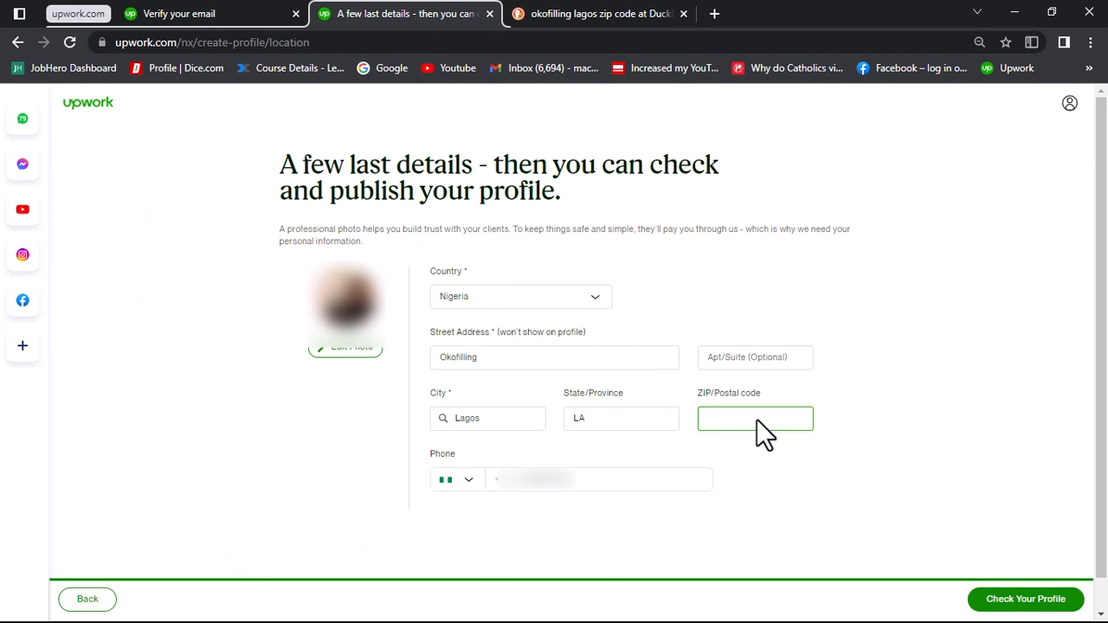
key(ctrl+v)
click(782, 287)
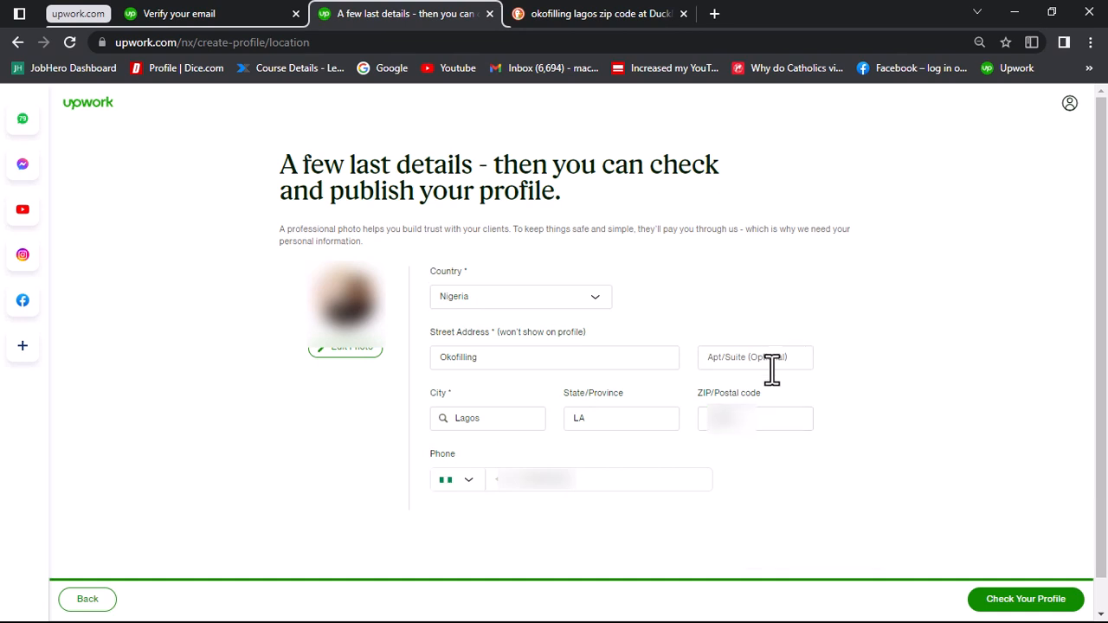
key(super)
click(772, 496)
click(1018, 610)
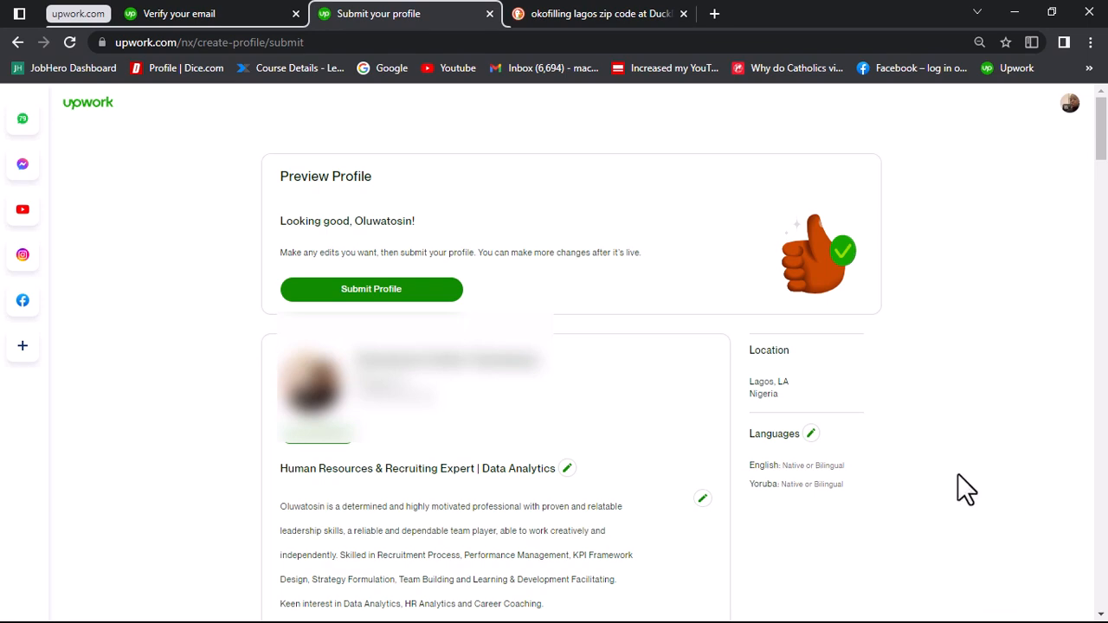
Step: Review the profile preview from the overview through skills, work experience and education history, and submit the profile
scroll(957, 474, down, 3)
scroll(957, 474, down, 5)
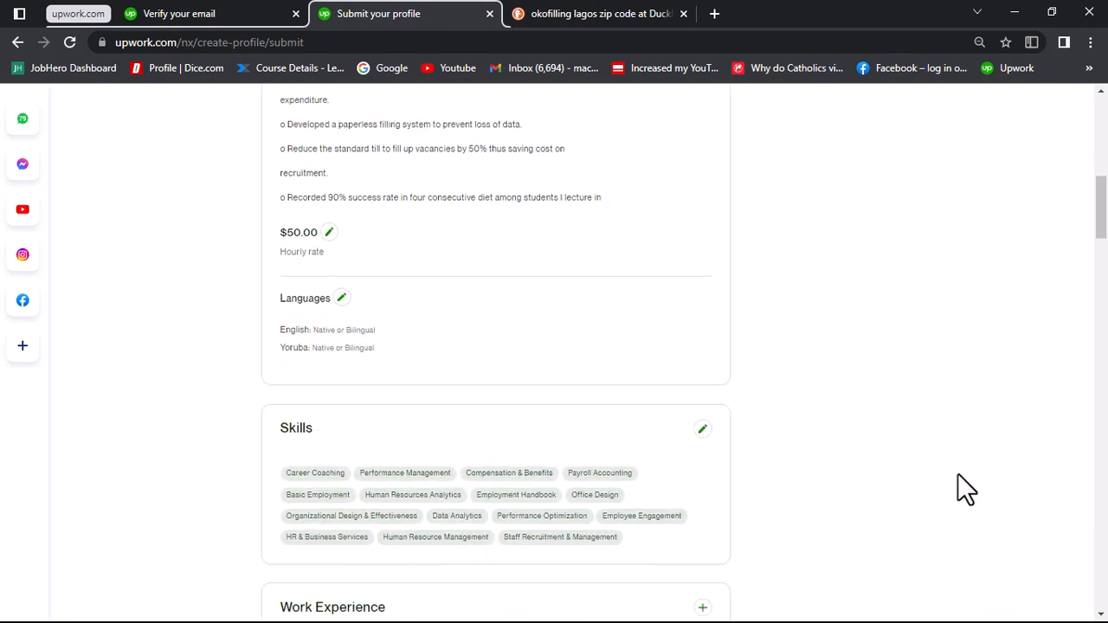
scroll(957, 473, down, 4)
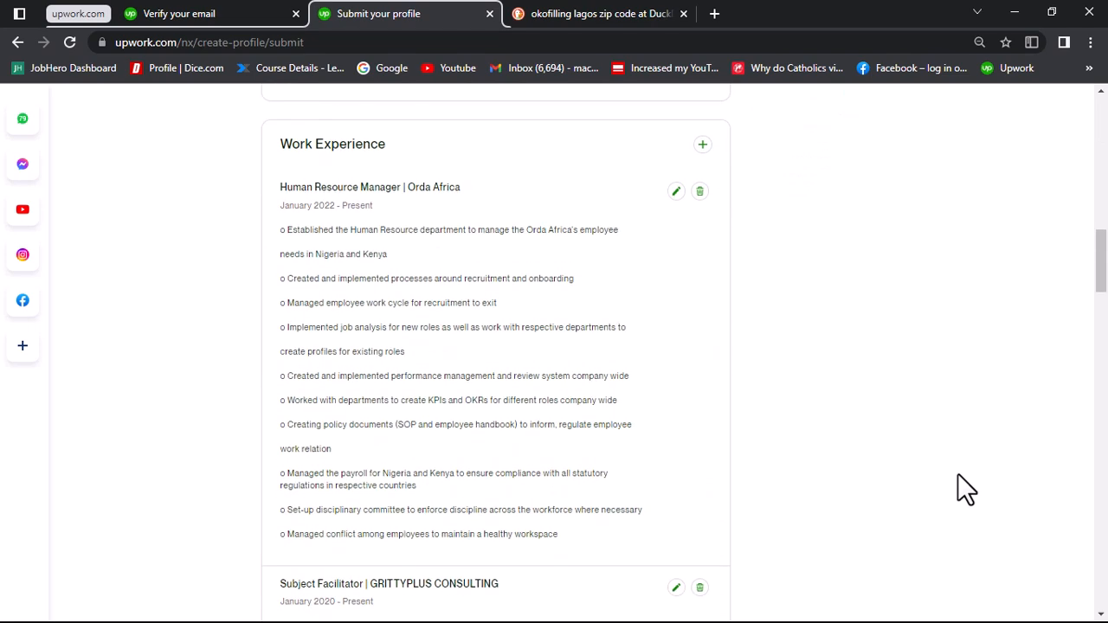
scroll(957, 473, down, 4)
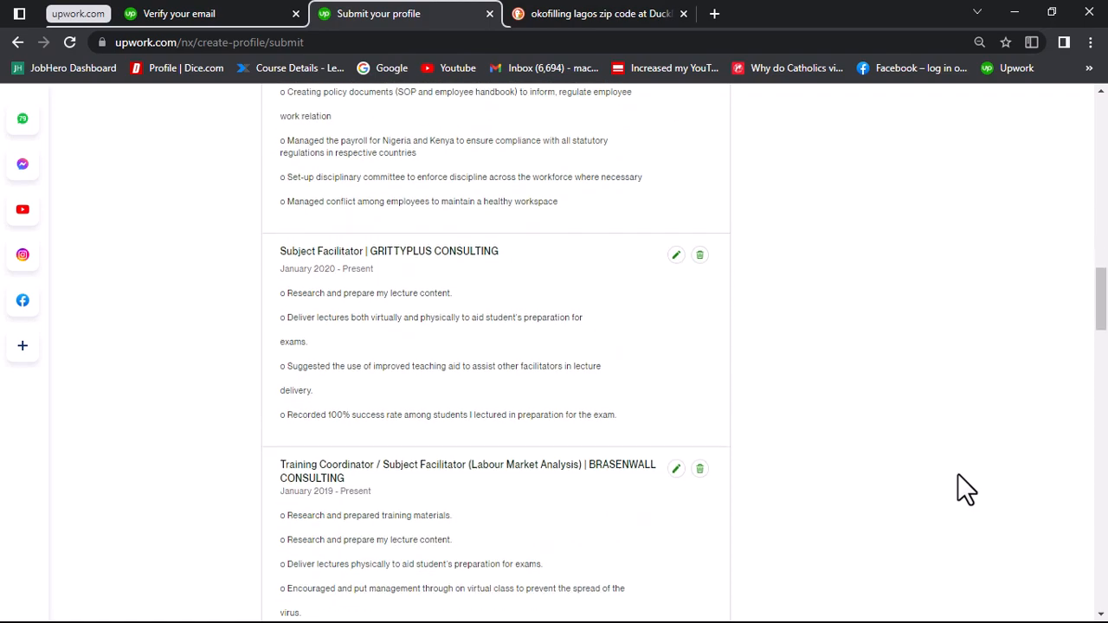
scroll(957, 473, down, 8)
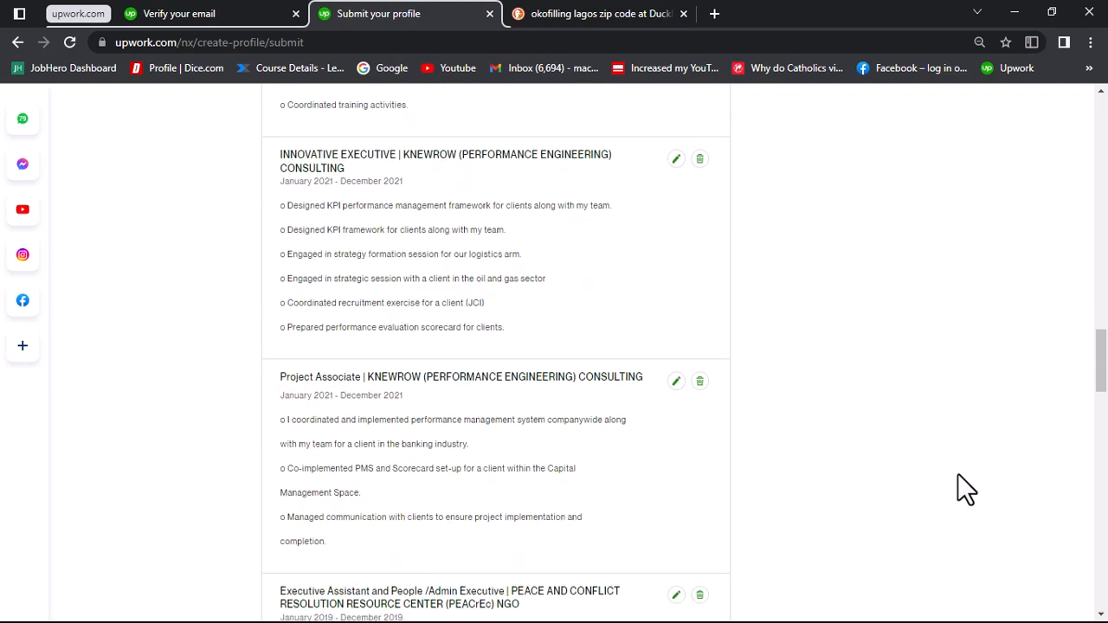
scroll(957, 473, down, 15)
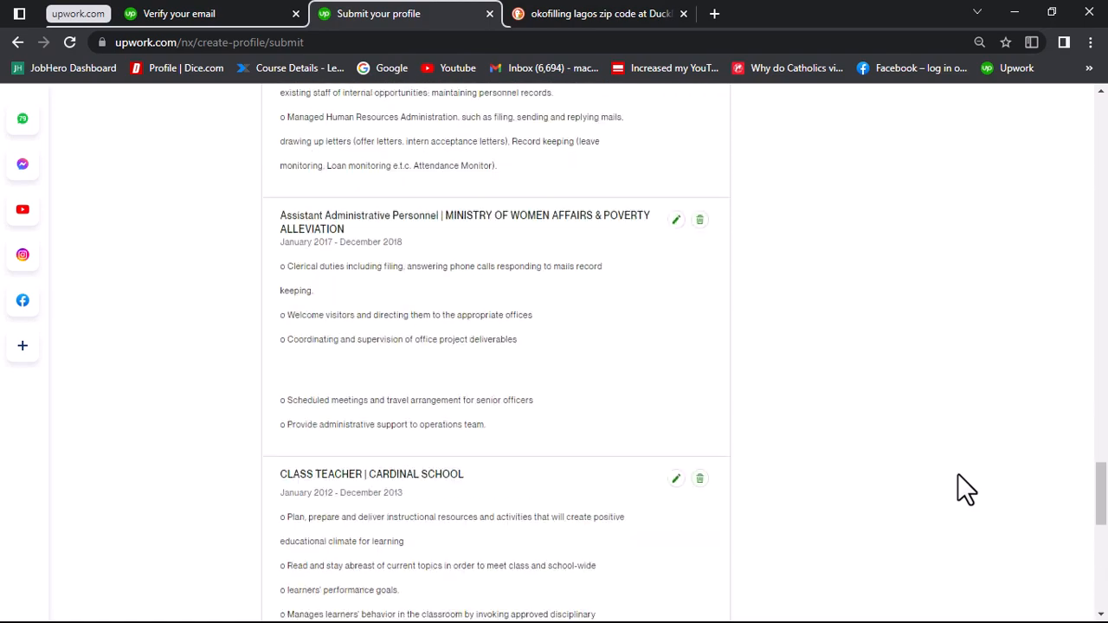
scroll(966, 489, down, 4)
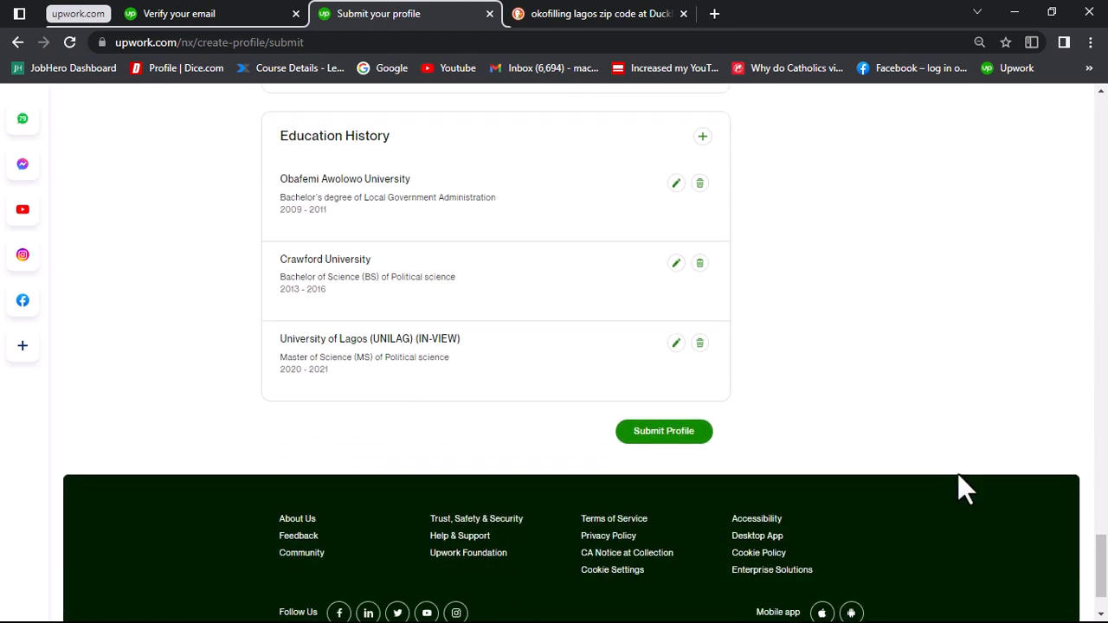
click(677, 437)
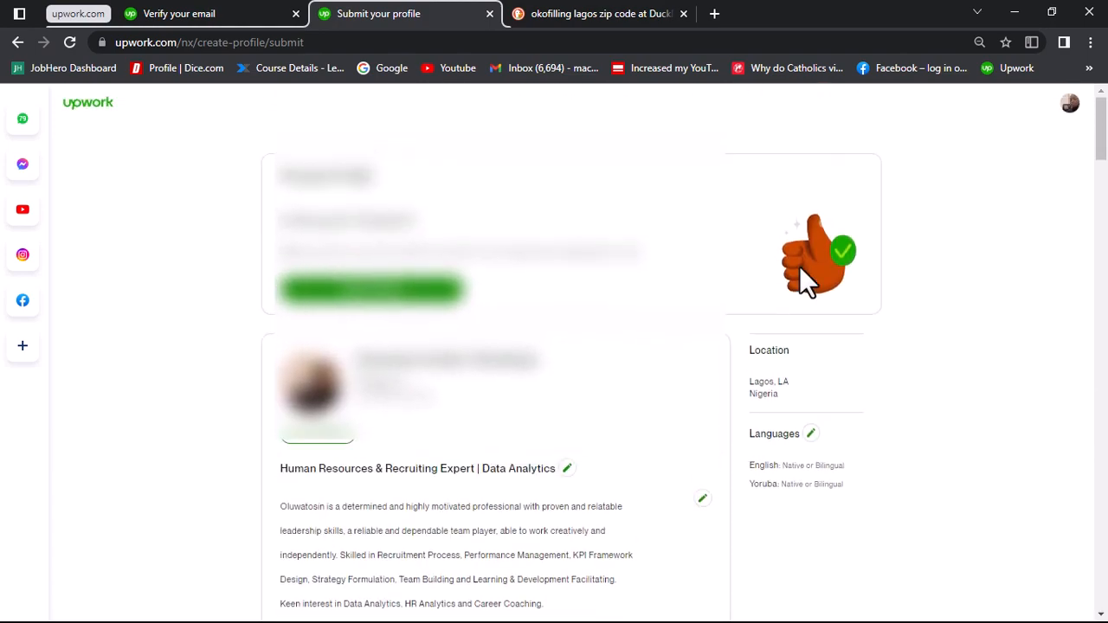
click(403, 294)
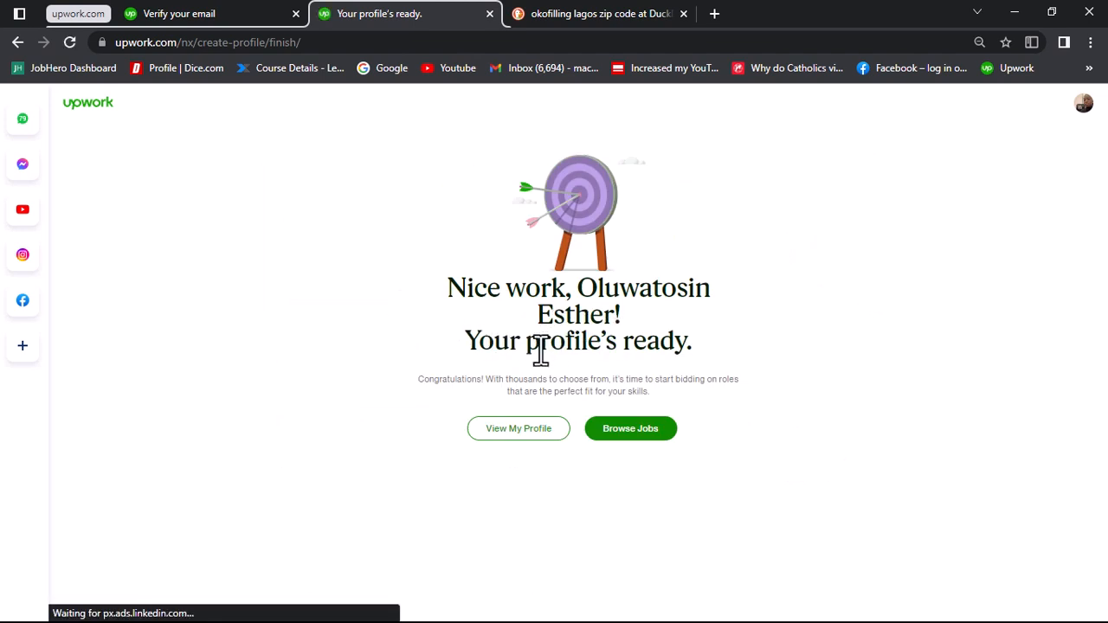
Step: Open the submitted profile and look over its header, overview, work history and portfolio sections
click(528, 432)
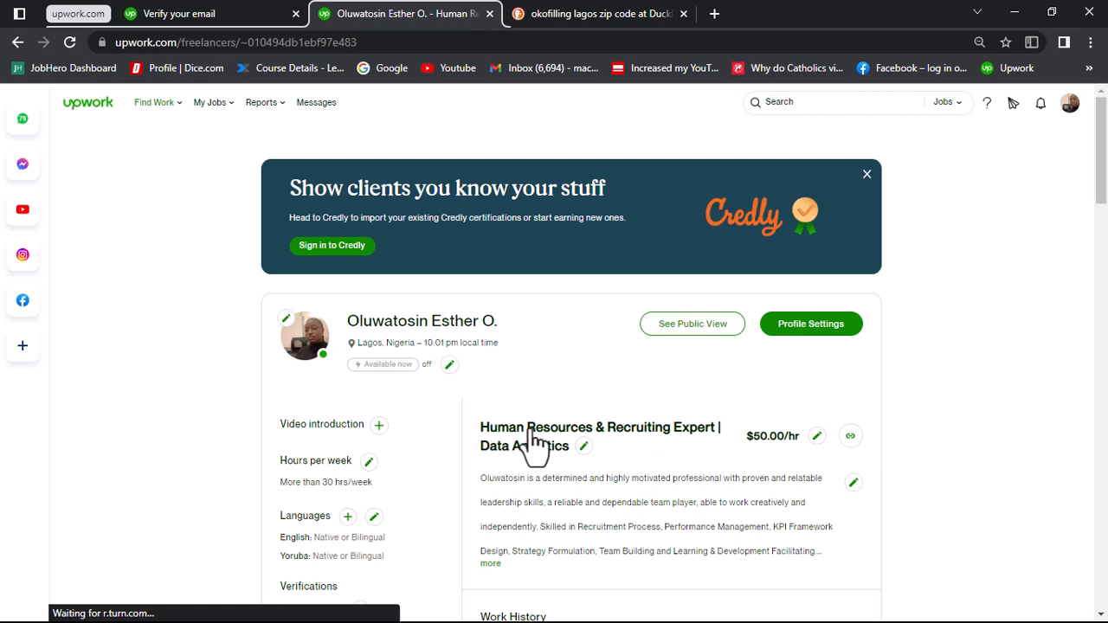
scroll(791, 385, down, 1)
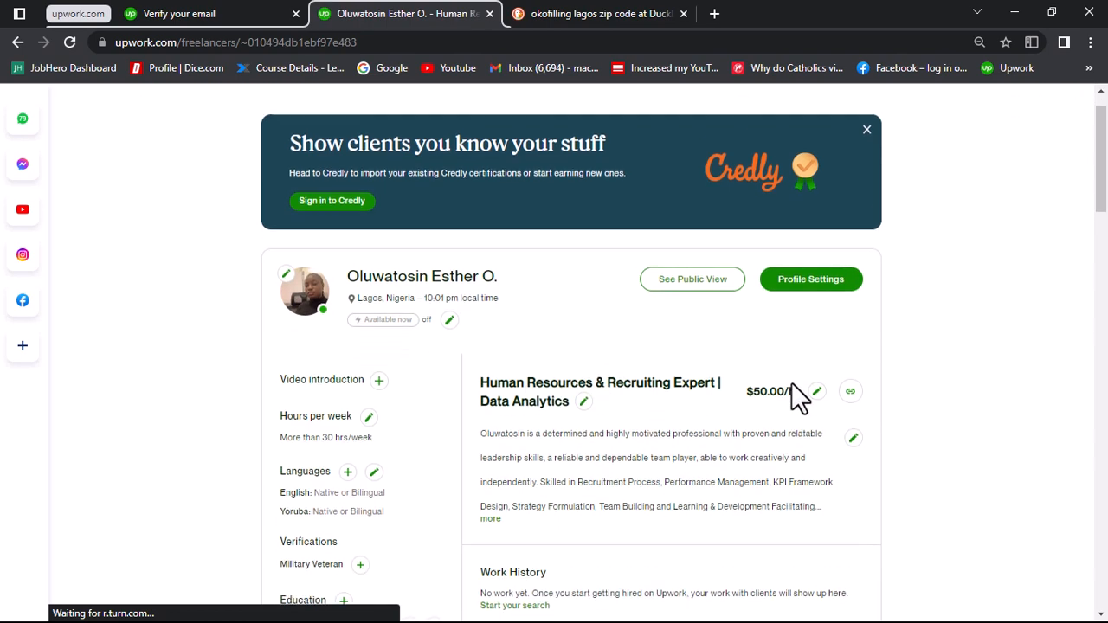
scroll(790, 384, down, 3)
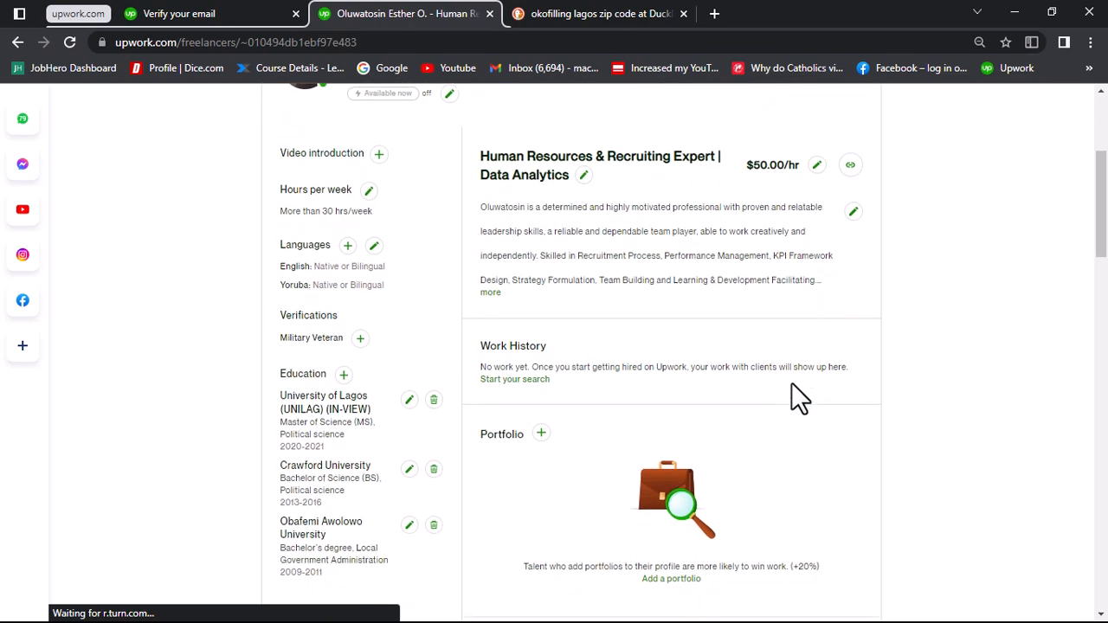
scroll(791, 398, up, 4)
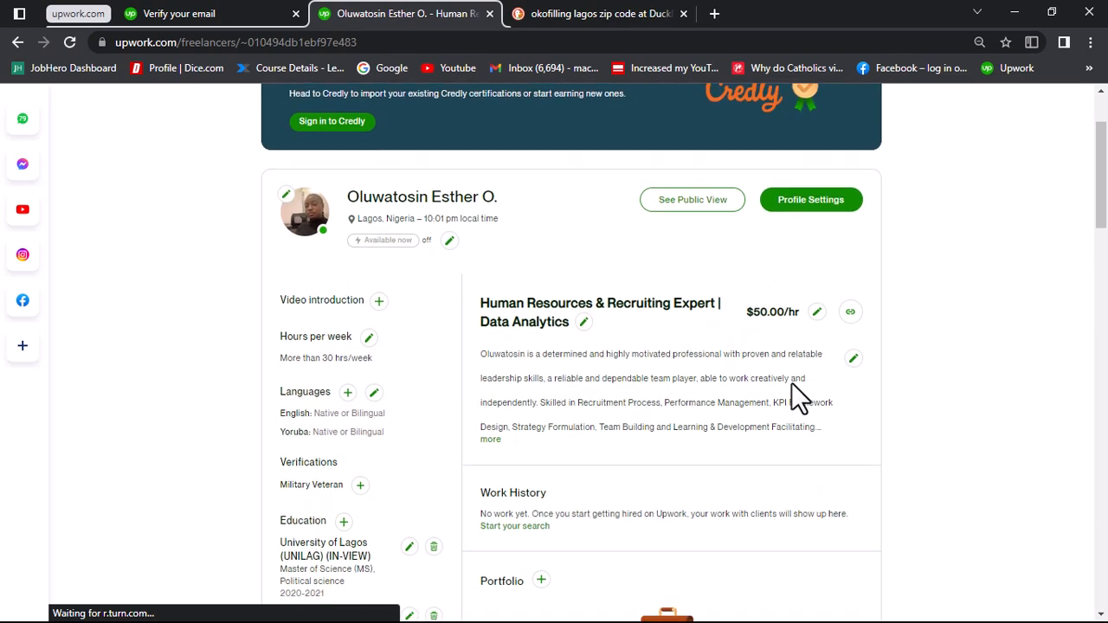
scroll(791, 385, up, 1)
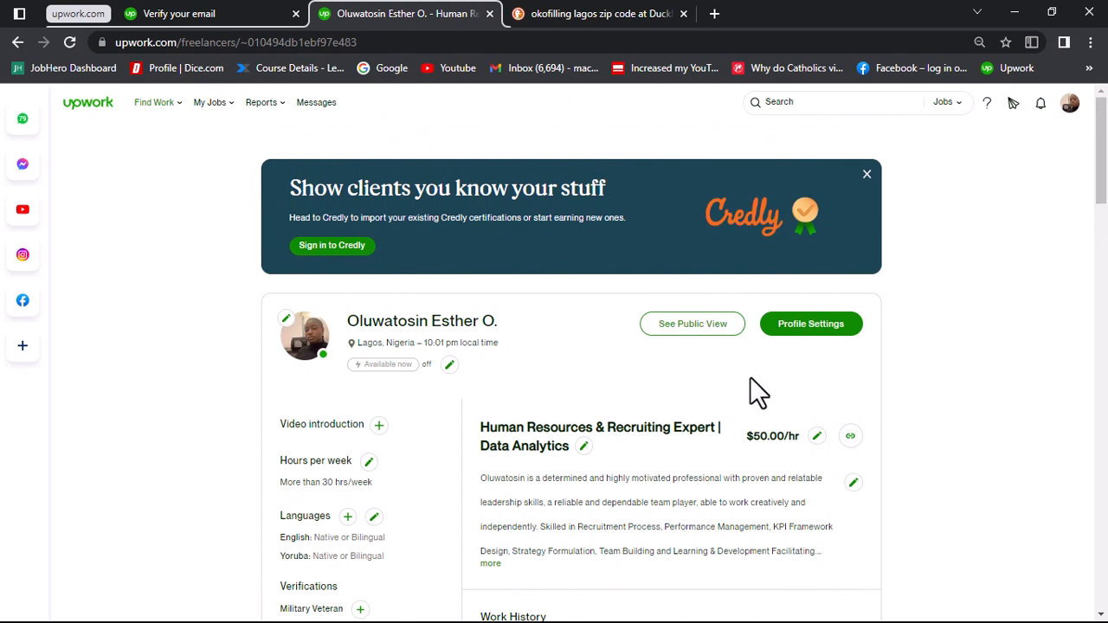
Step: Open the Find Work page and look over the profile summary and the Best Matches job listings
mouse_move(175, 110)
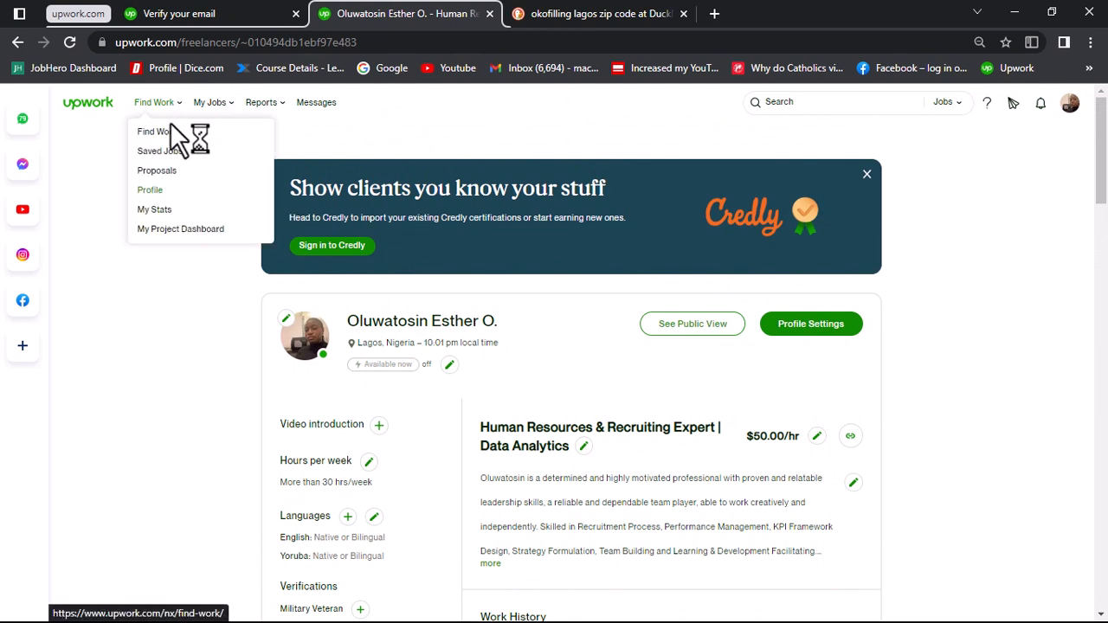
click(176, 147)
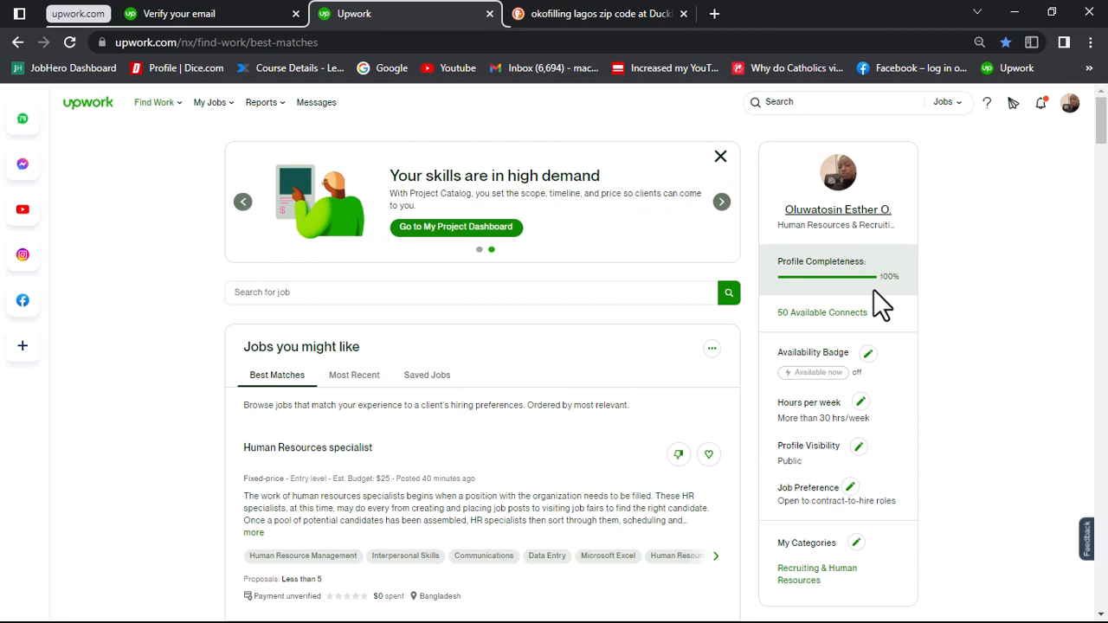
scroll(894, 381, down, 3)
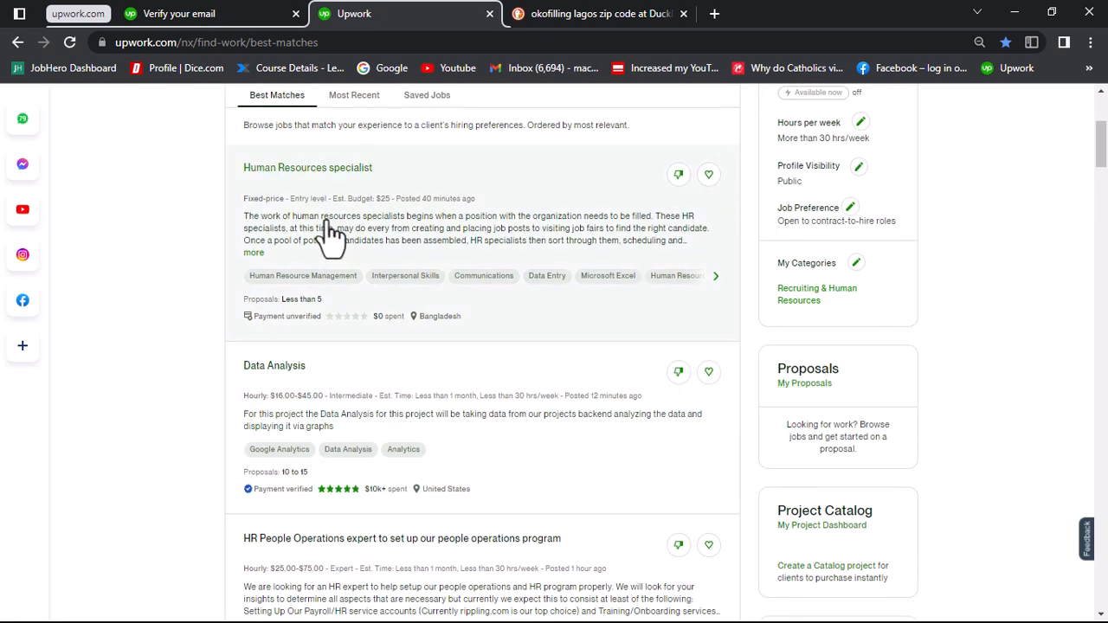
Step: Return to the freelancer profile and examine its languages, education, portfolio and skills sections
click(19, 44)
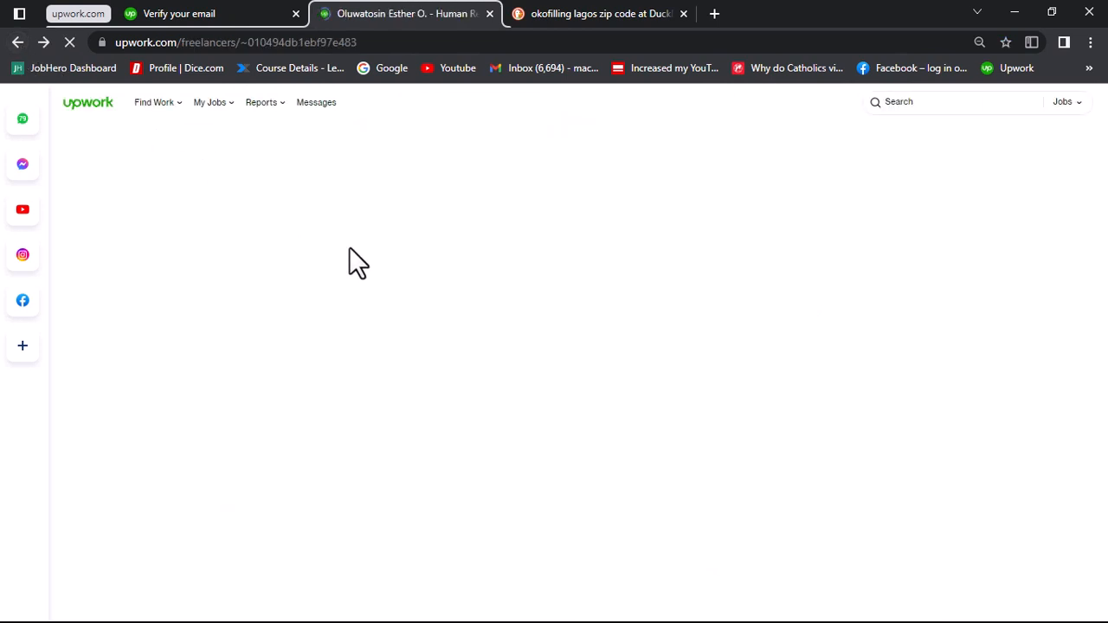
scroll(514, 405, down, 2)
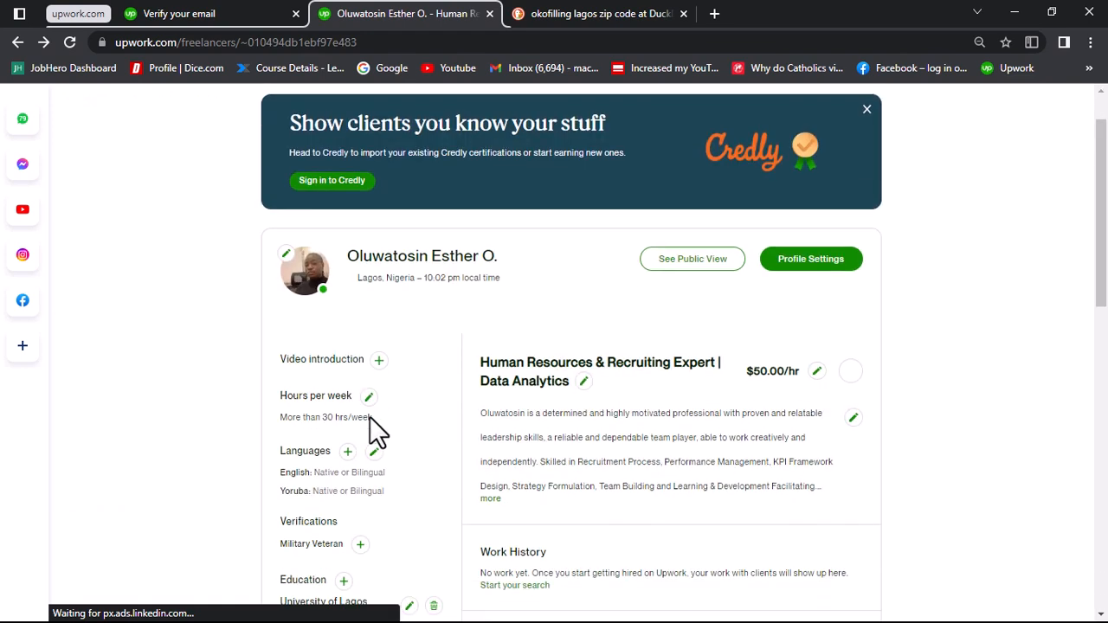
scroll(371, 429, down, 3)
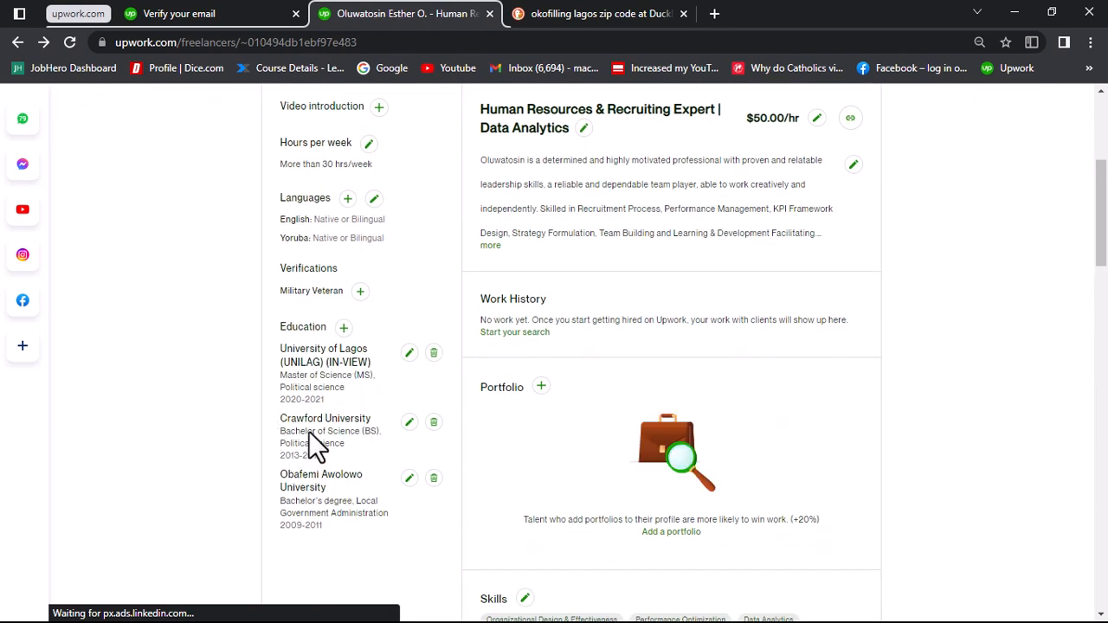
scroll(353, 452, down, 1)
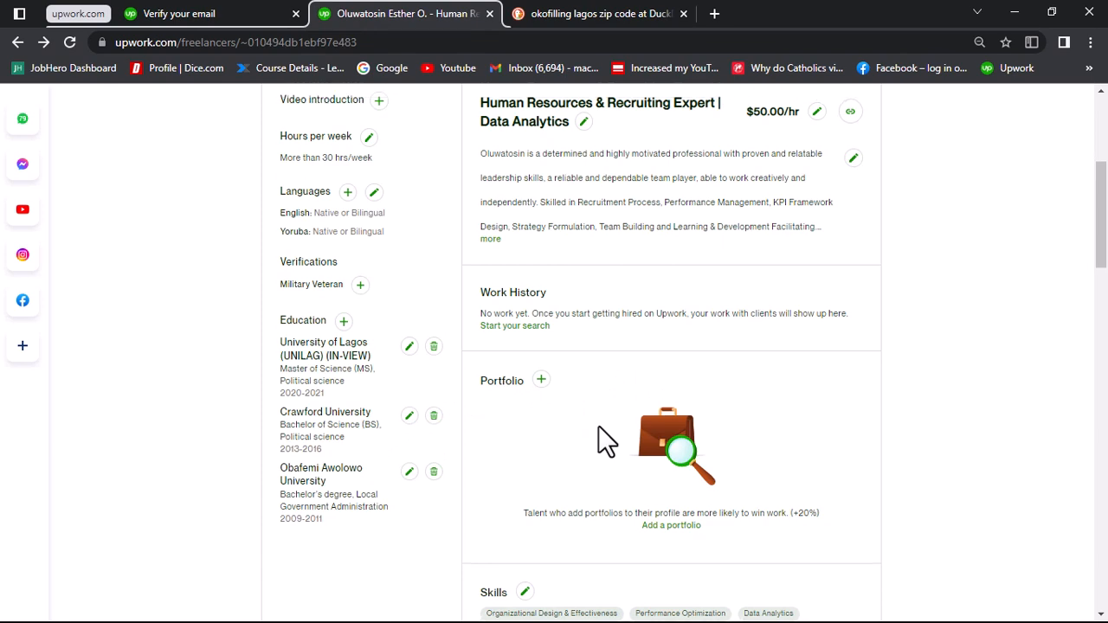
scroll(597, 425, up, 2)
scroll(598, 425, down, 3)
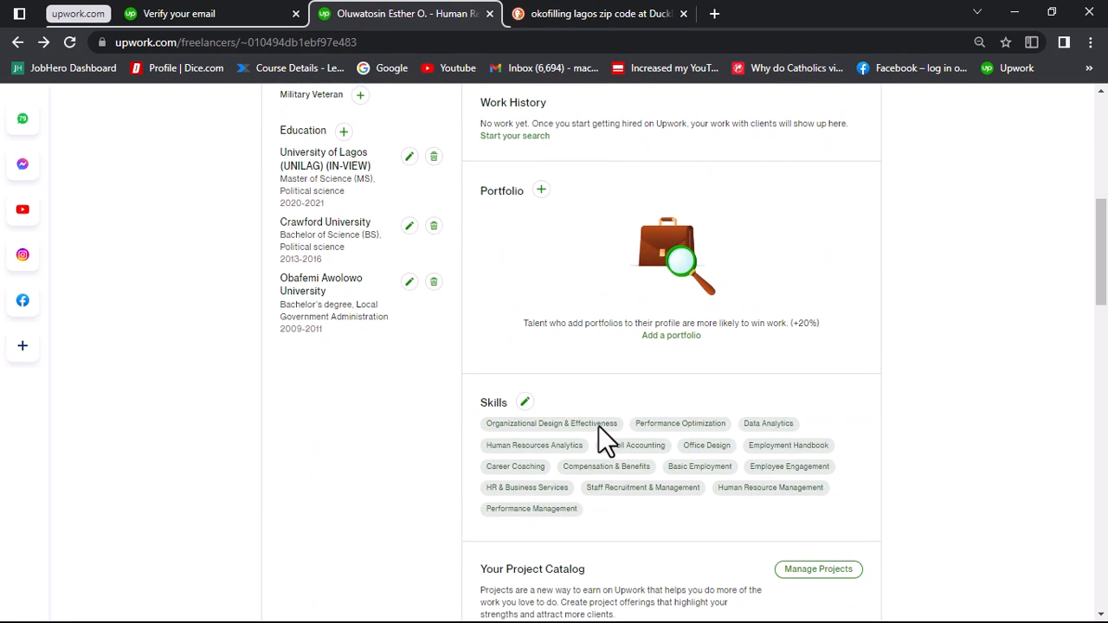
scroll(598, 426, up, 3)
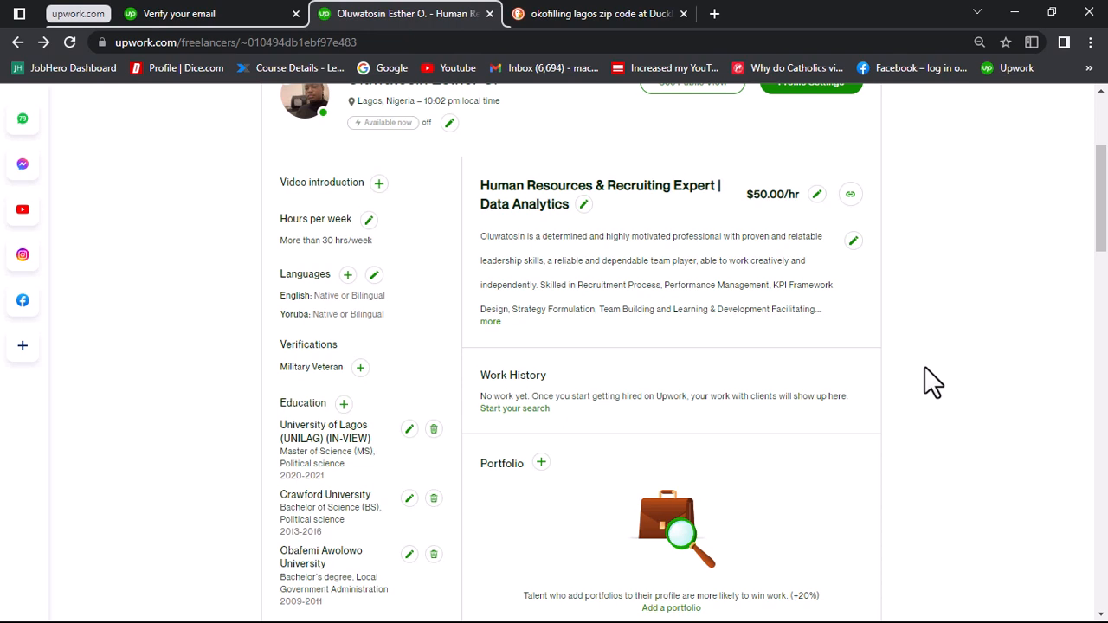
scroll(924, 366, up, 2)
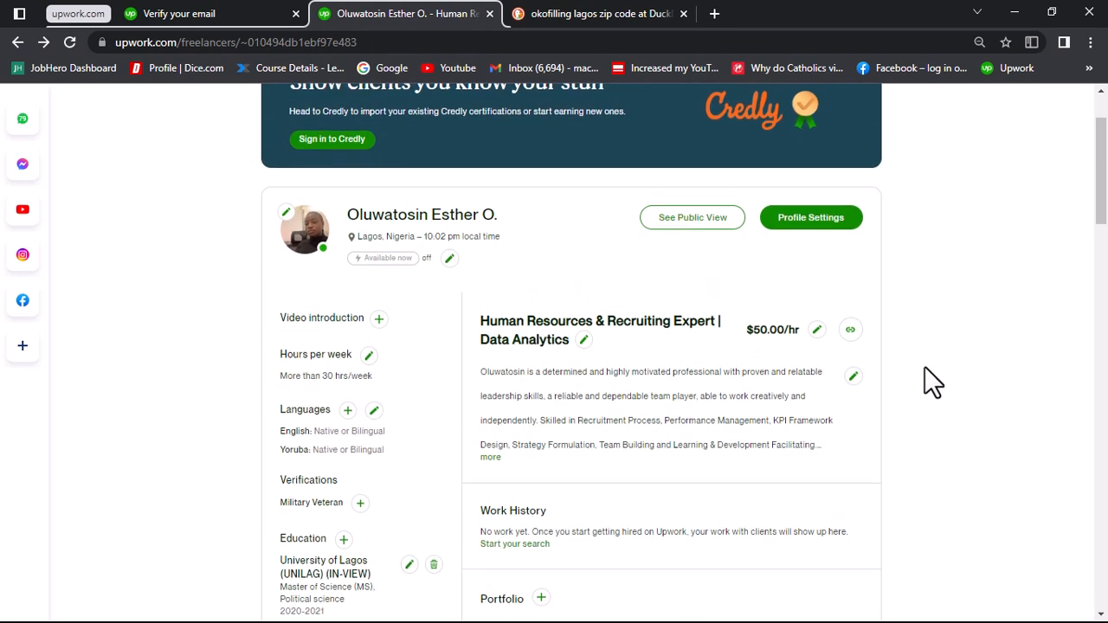
scroll(924, 366, up, 1)
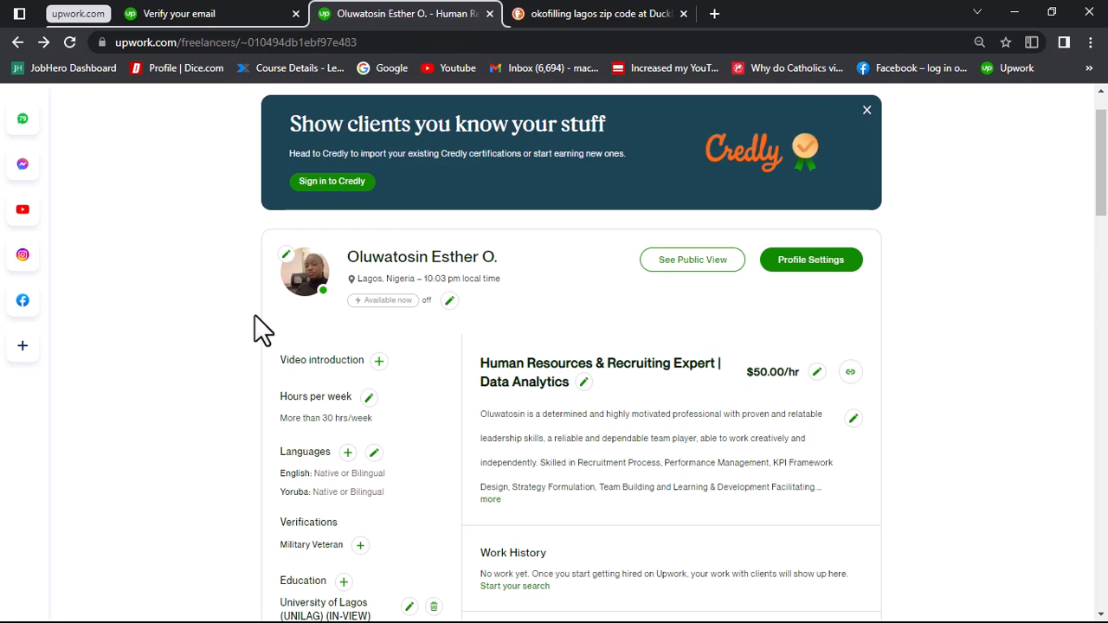
Step: Examine the profile's optional additions, such as the video introduction and portfolio, and continue through the skills and project catalog sections
scroll(254, 316, down, 1)
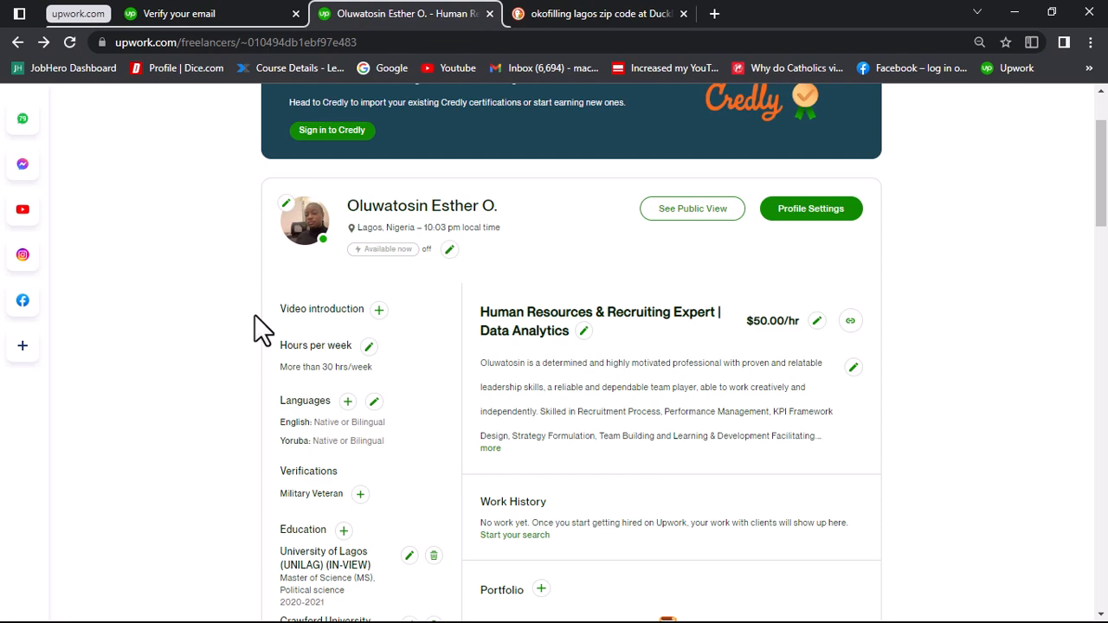
scroll(255, 316, down, 3)
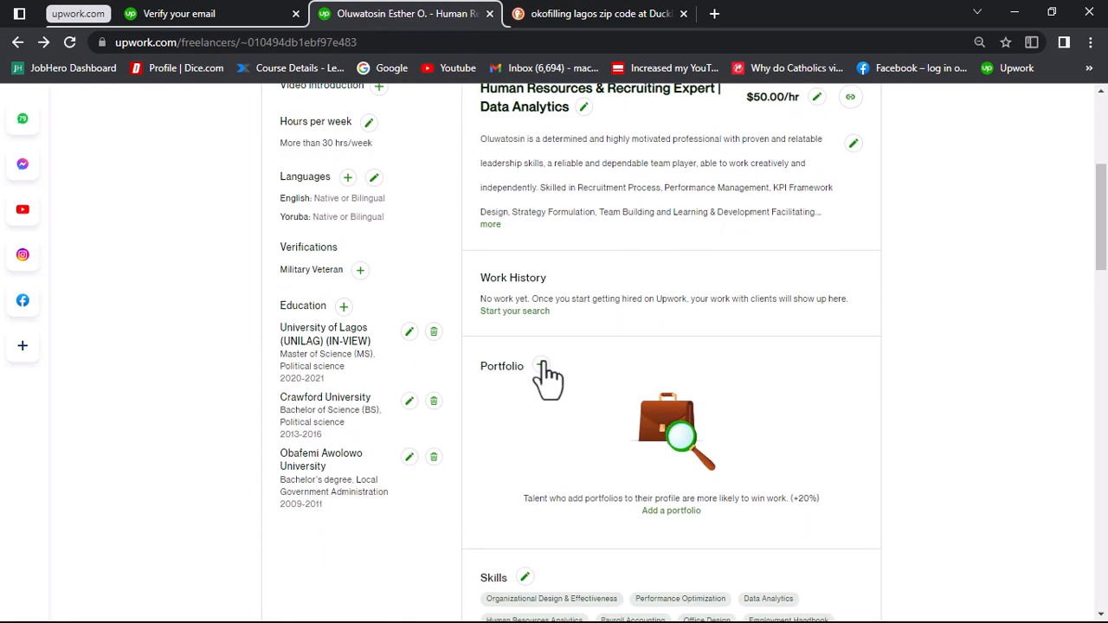
click(541, 366)
scroll(683, 472, up, 1)
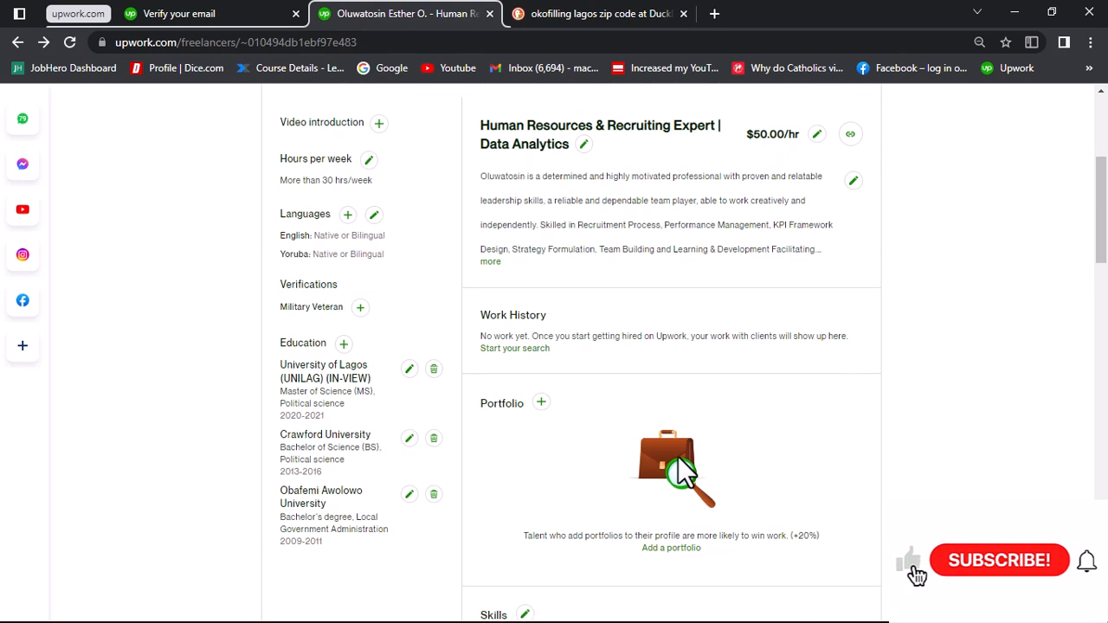
scroll(619, 328, up, 4)
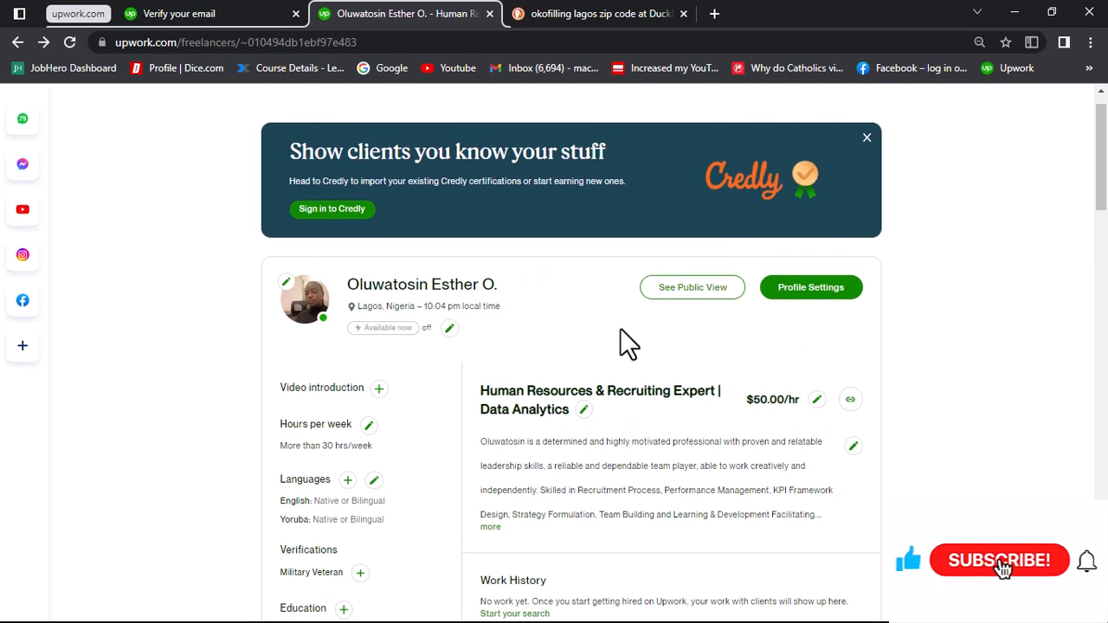
scroll(620, 329, down, 4)
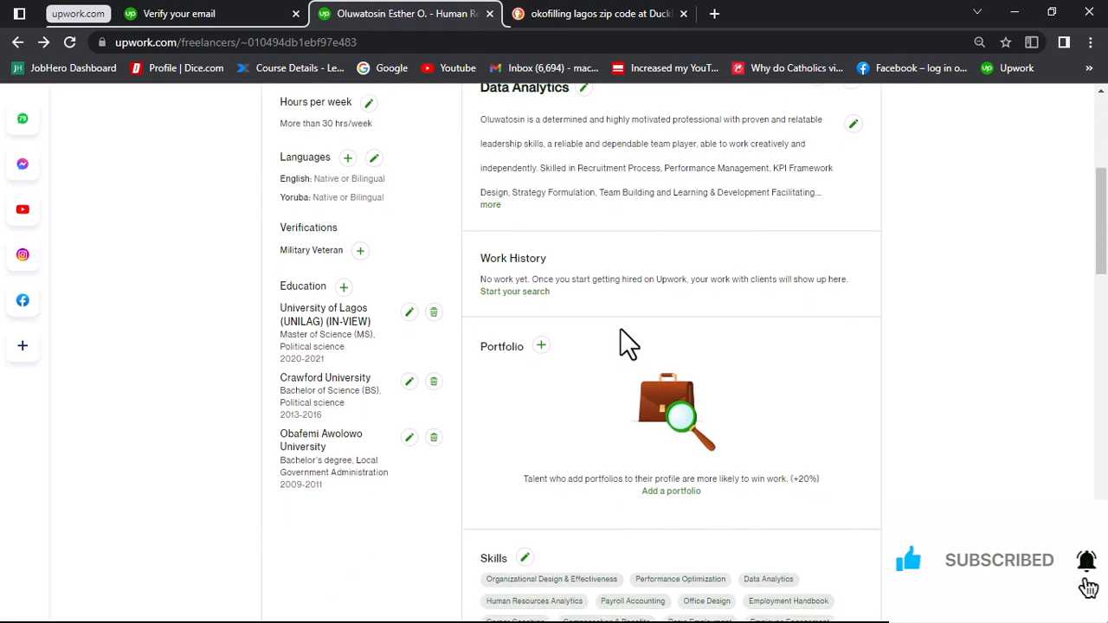
scroll(620, 328, down, 1)
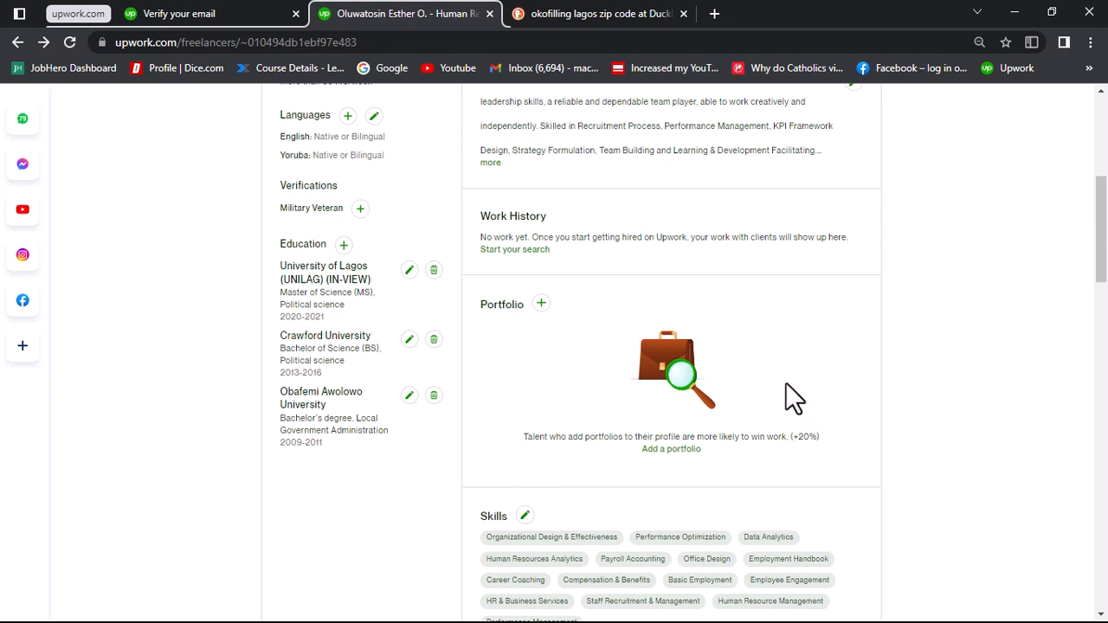
scroll(785, 383, up, 1)
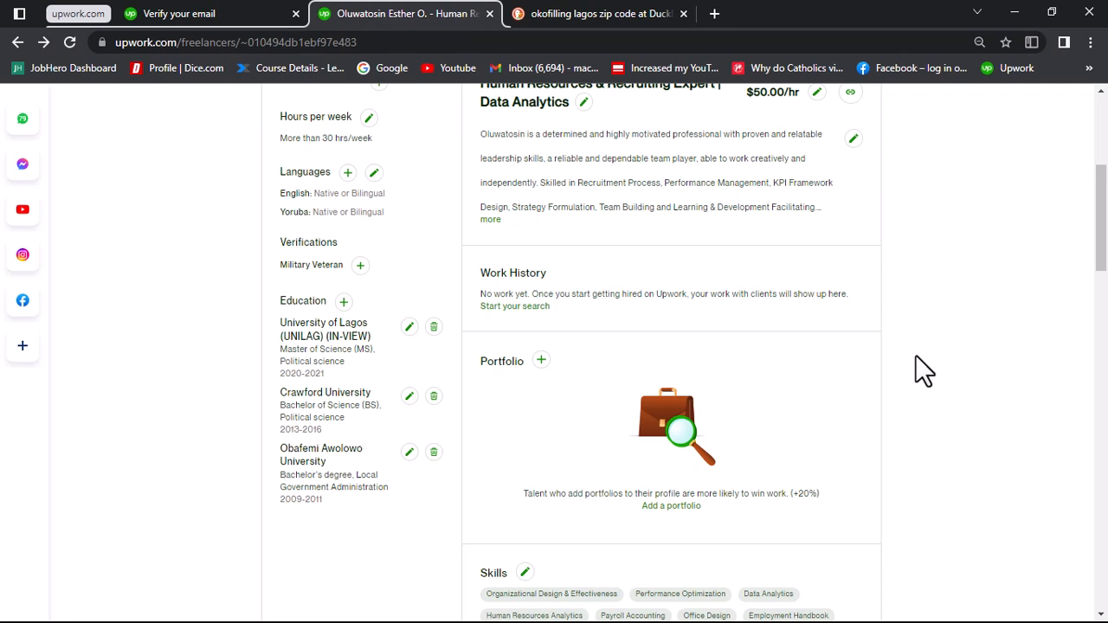
scroll(915, 355, up, 4)
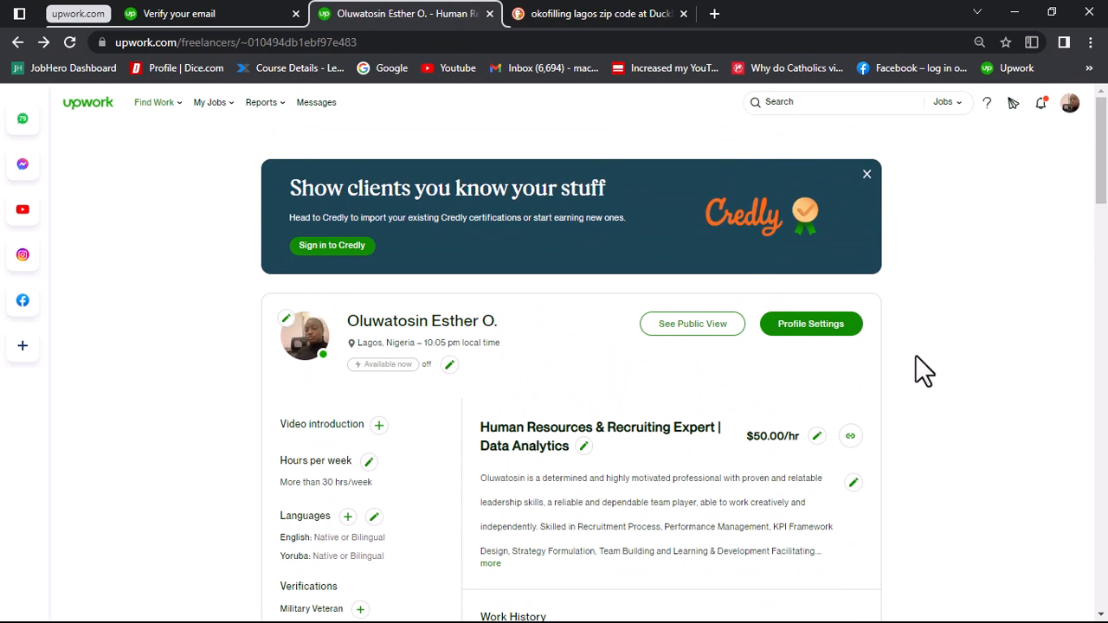
scroll(915, 355, down, 2)
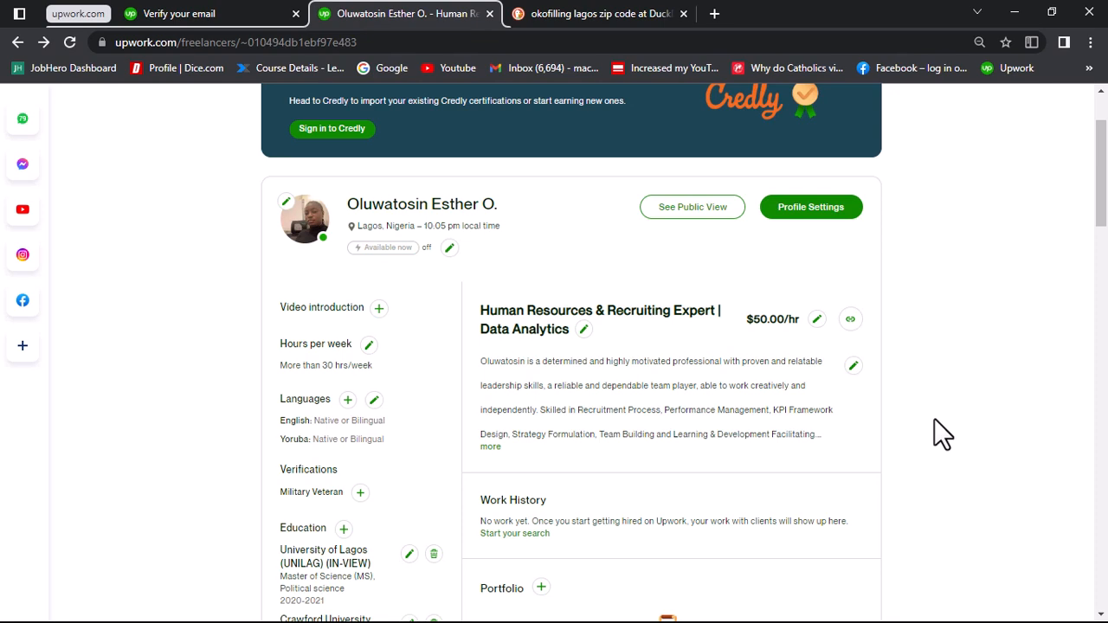
scroll(914, 402, down, 2)
scroll(920, 415, down, 1)
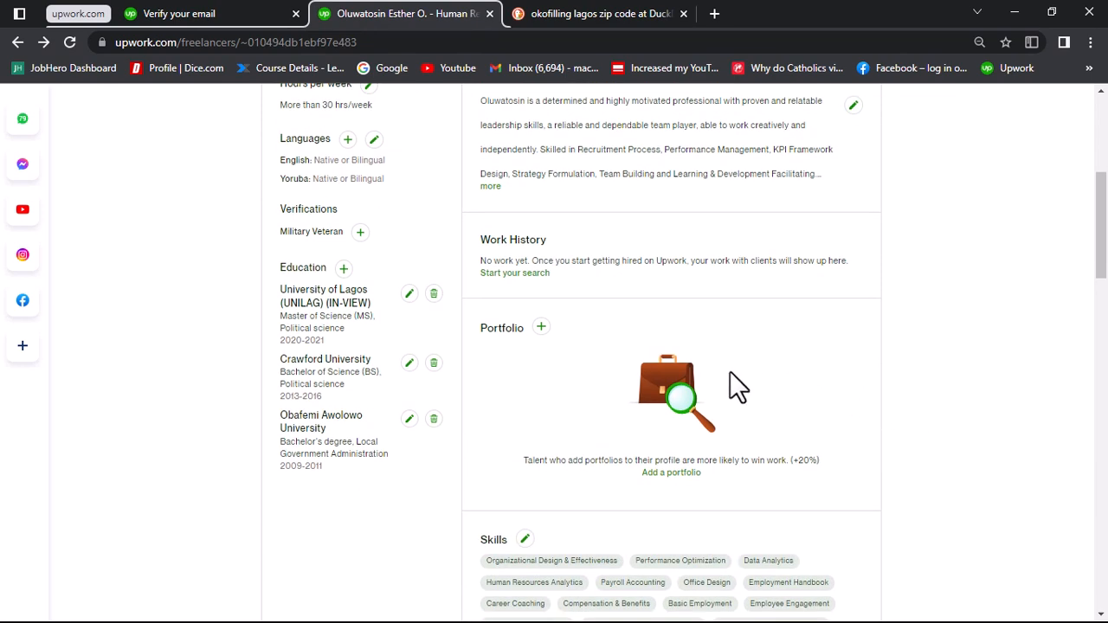
scroll(730, 372, down, 2)
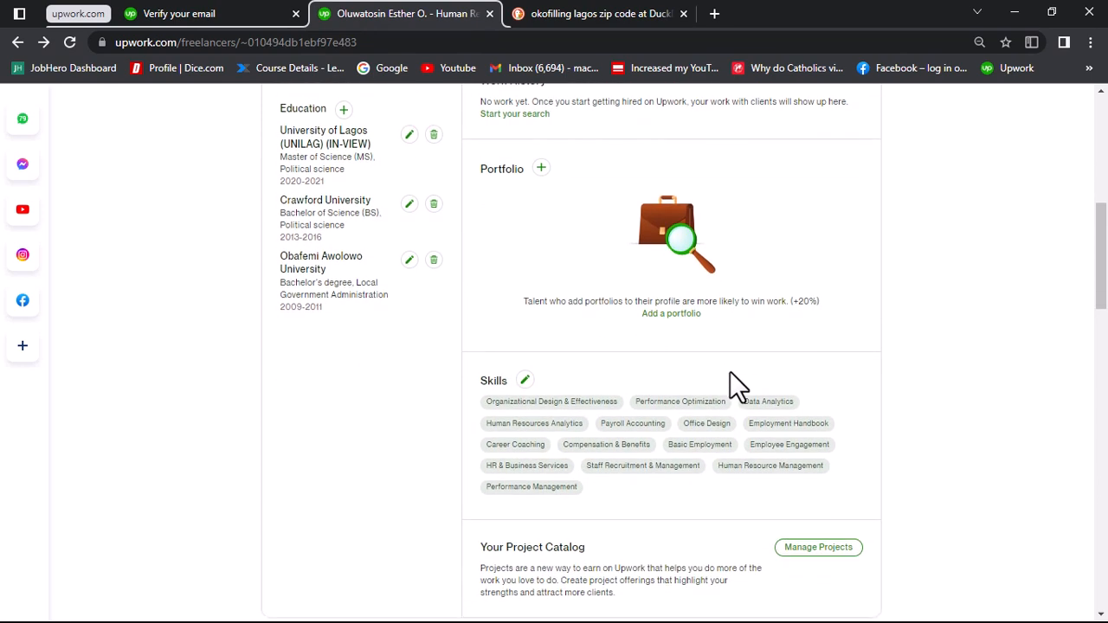
Step: Look over the profile's Skills, Project Catalog, Work History and Portfolio sections and continue to Testimonials
scroll(730, 372, down, 2)
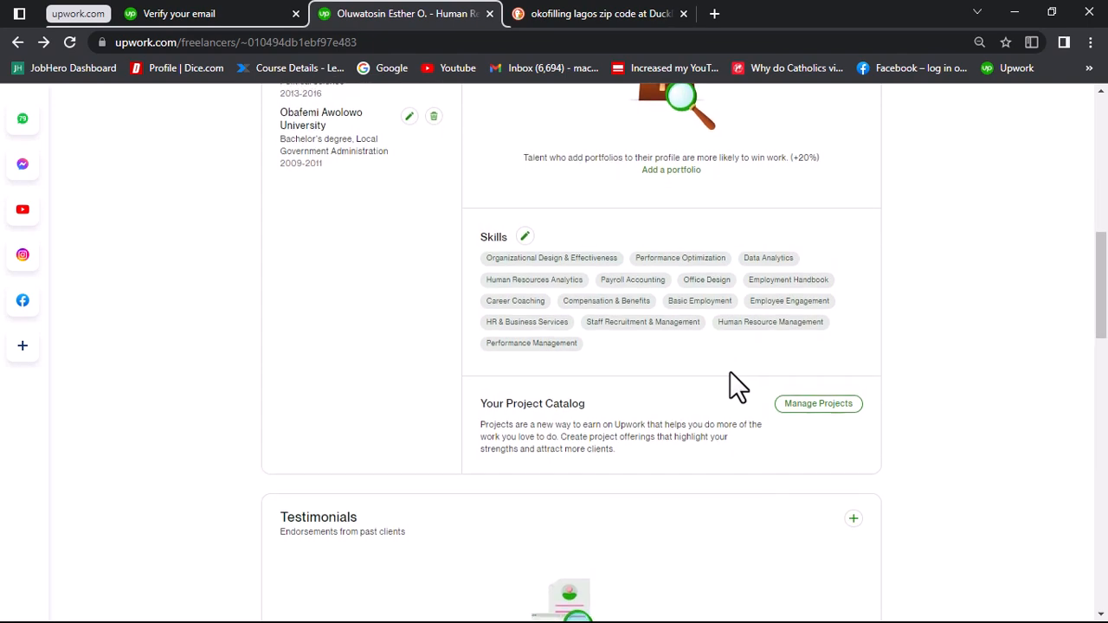
scroll(729, 372, up, 3)
scroll(729, 372, down, 5)
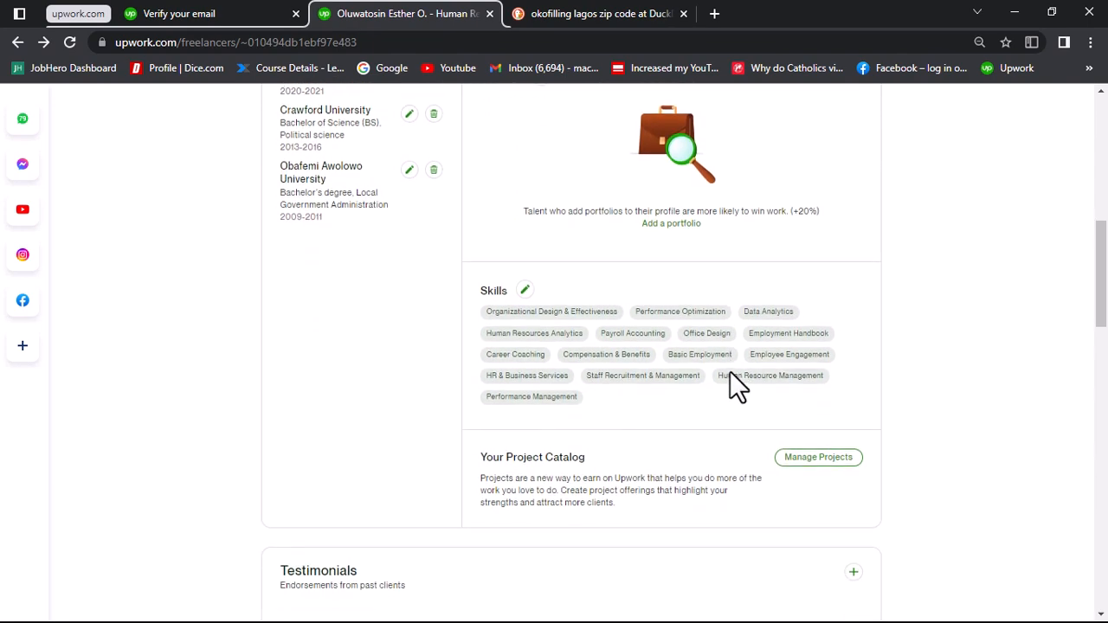
scroll(729, 372, down, 1)
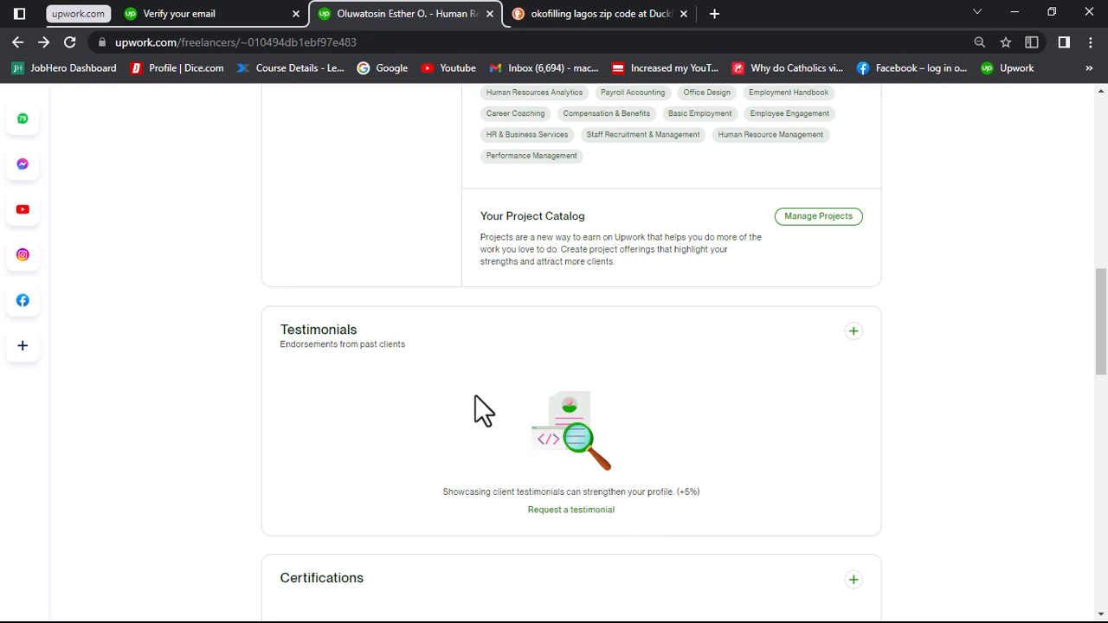
scroll(482, 408, up, 5)
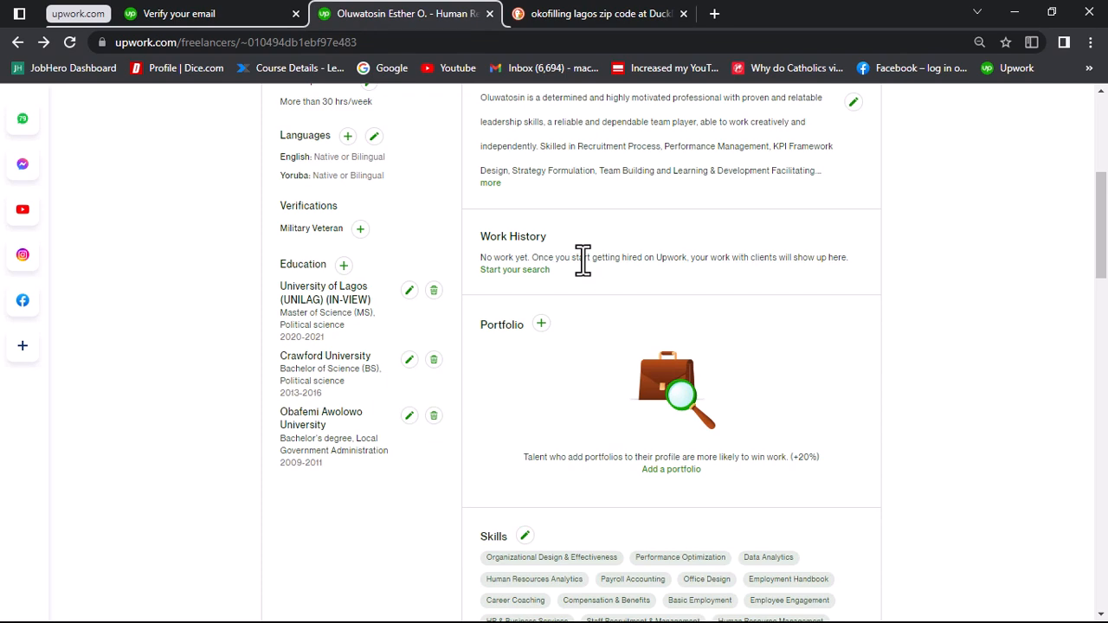
scroll(582, 260, down, 3)
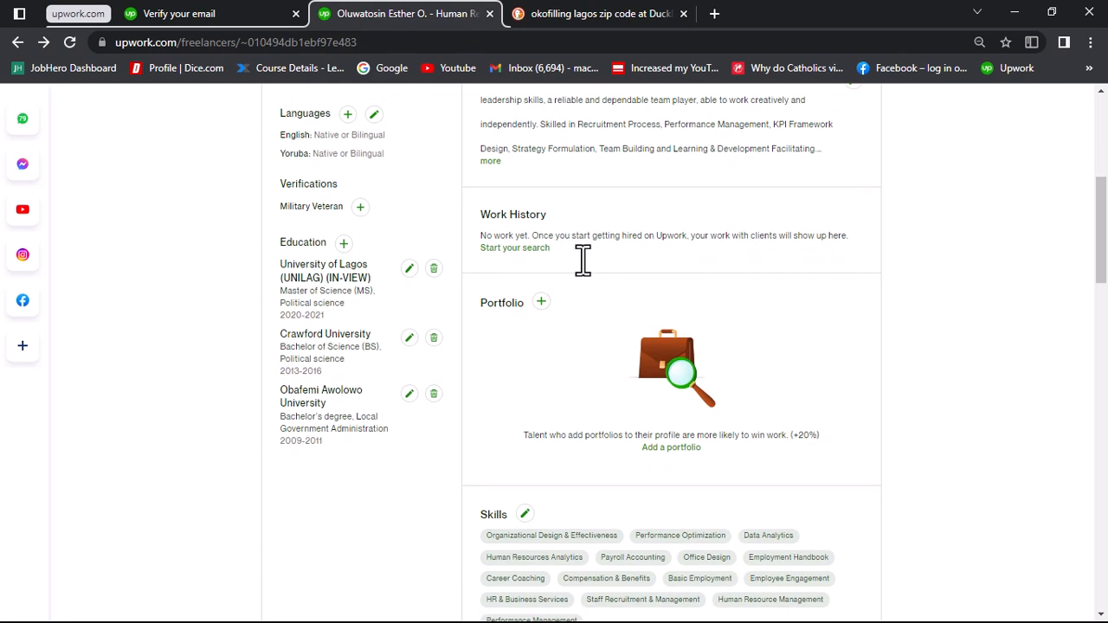
scroll(582, 259, down, 3)
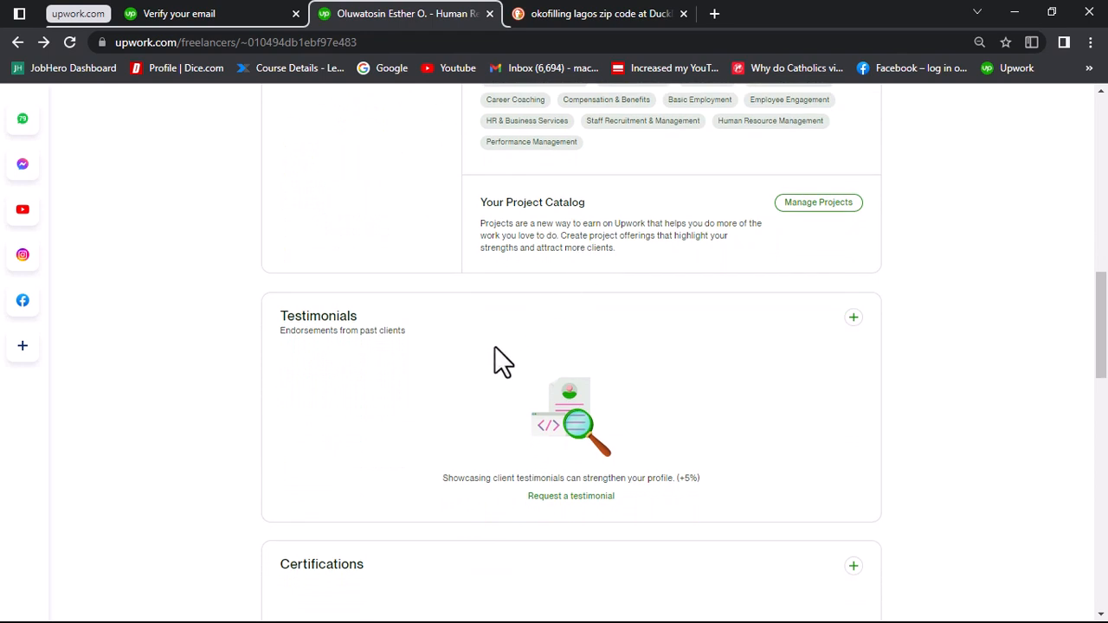
scroll(498, 359, down, 1)
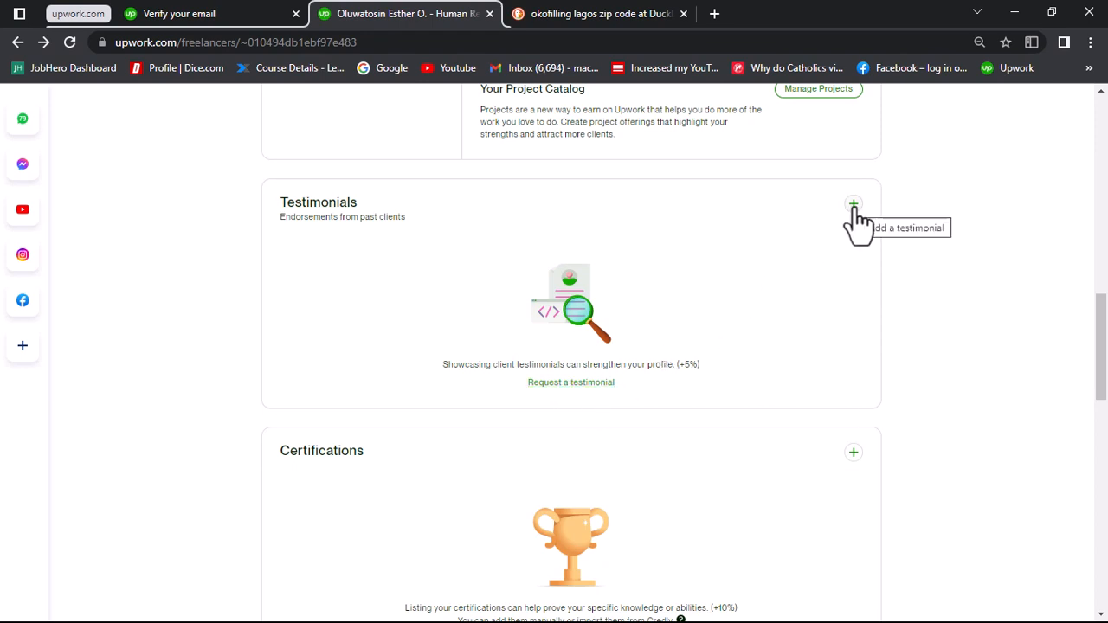
Step: Open the client testimonial request form and examine its business email and client LinkedIn profile fields
click(589, 383)
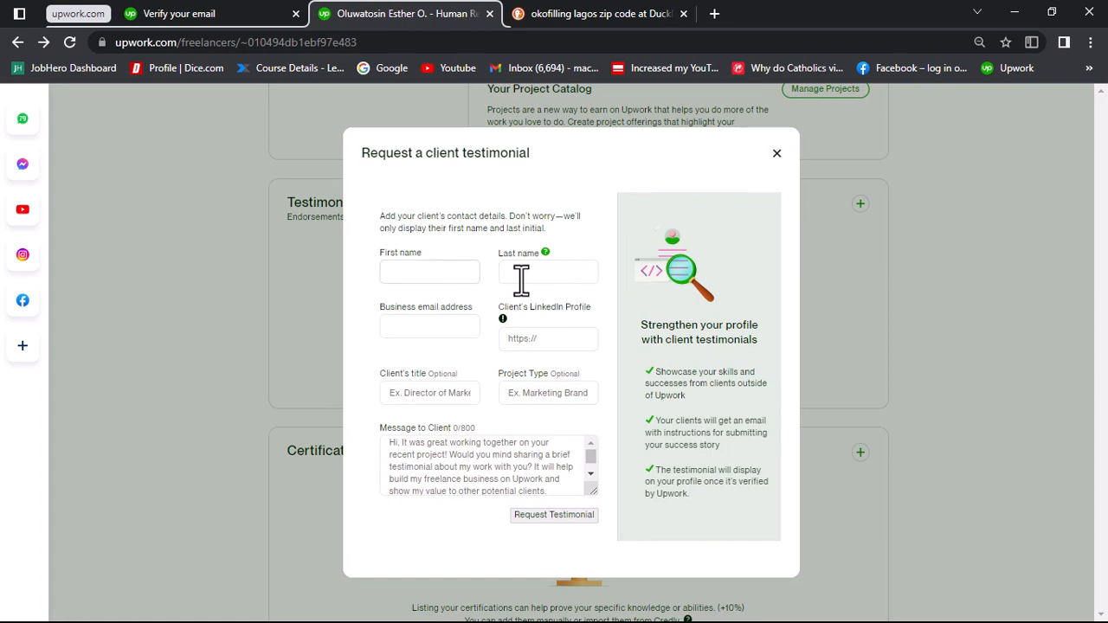
click(452, 333)
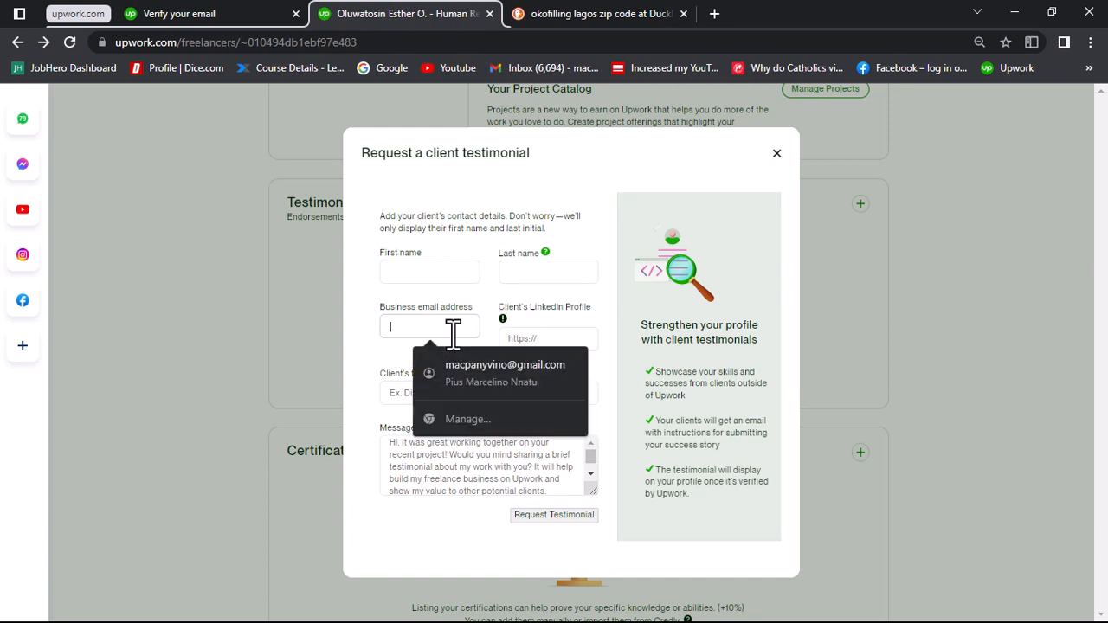
click(548, 338)
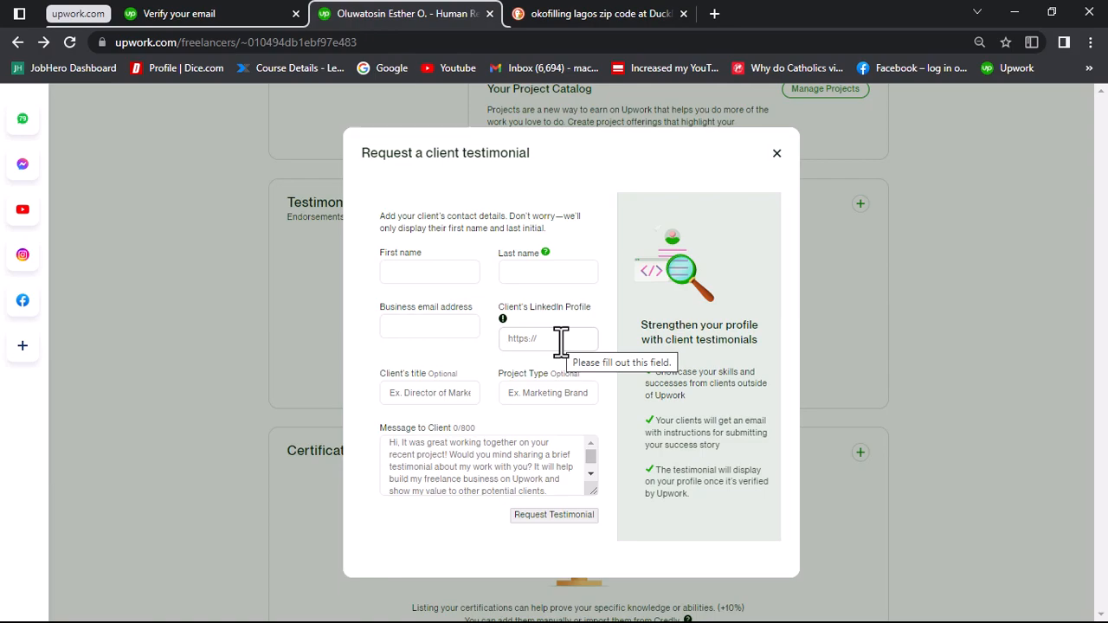
Step: Switch to LinkedIn, search for the client by name, open their full profile and copy its web address
key(alt+Tab)
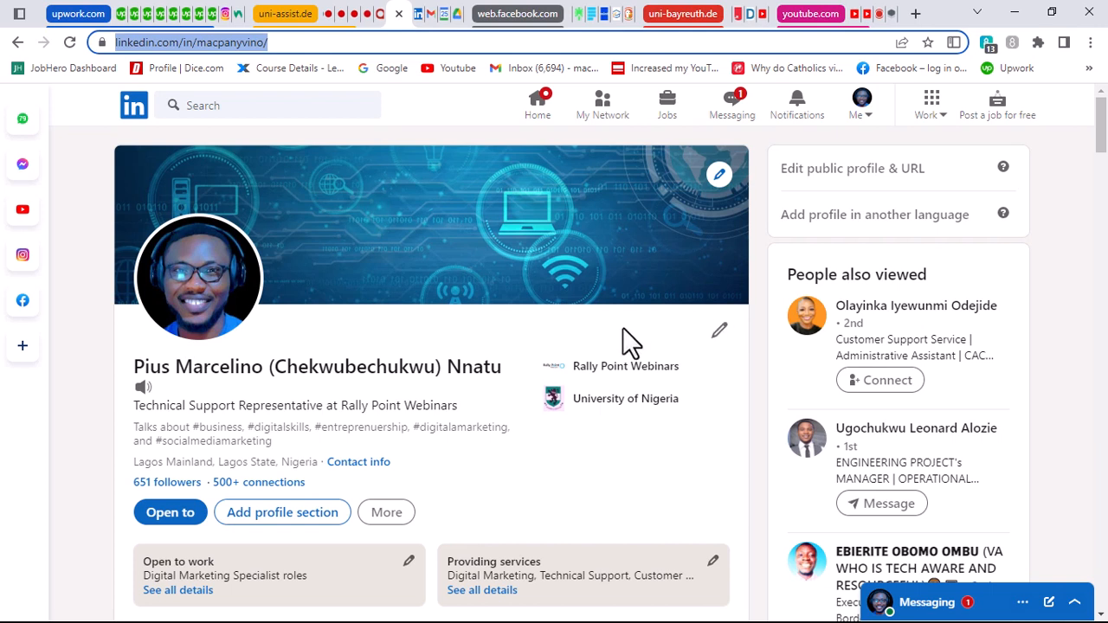
click(300, 109)
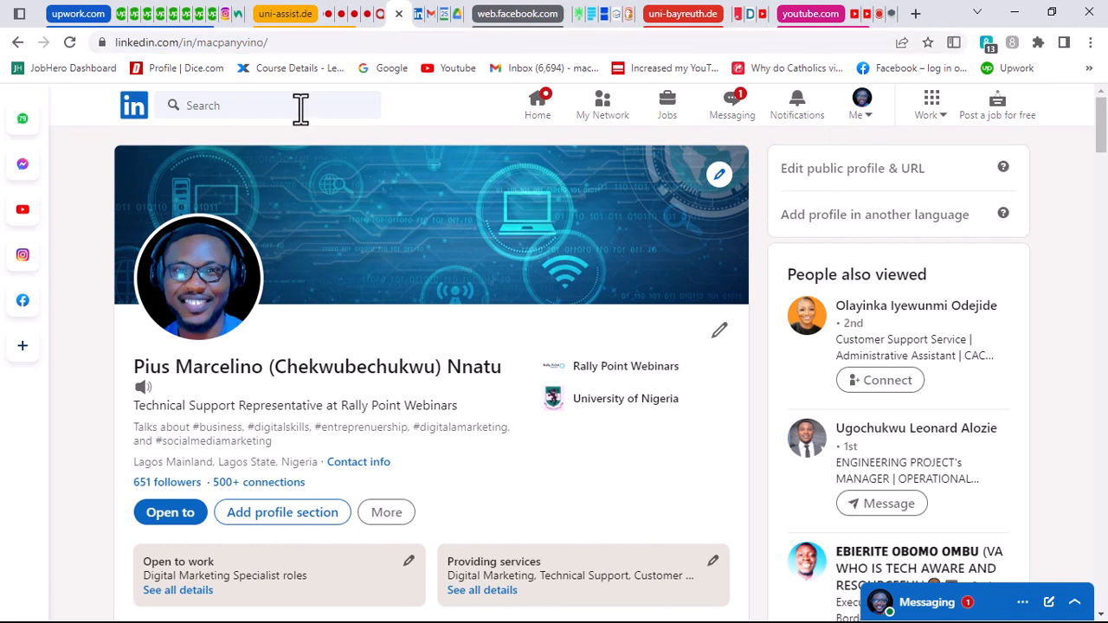
text(cius)
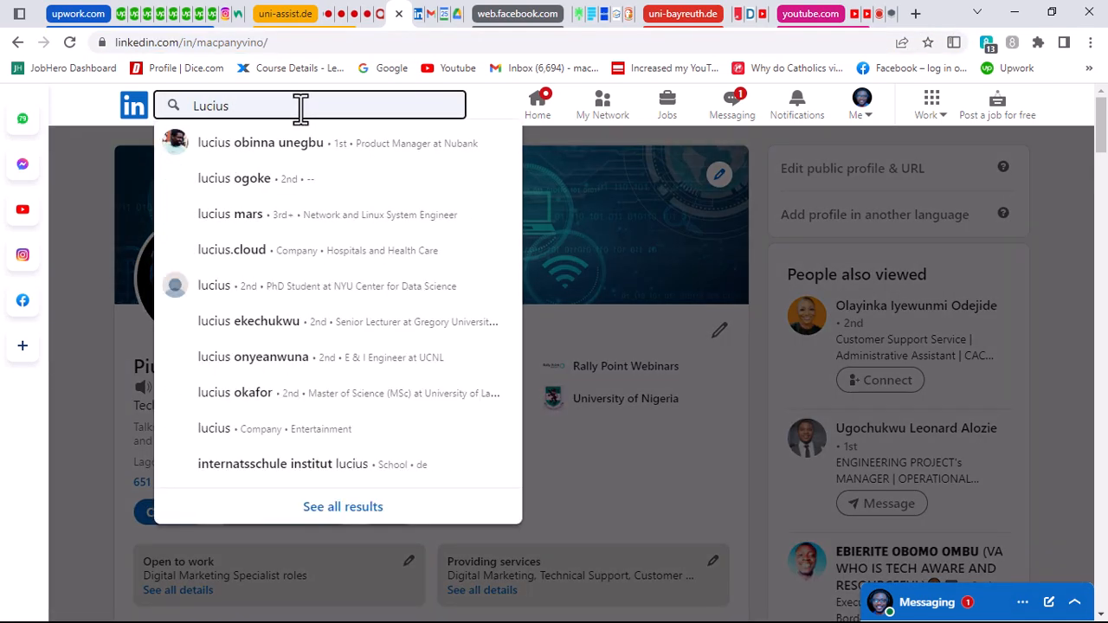
click(260, 145)
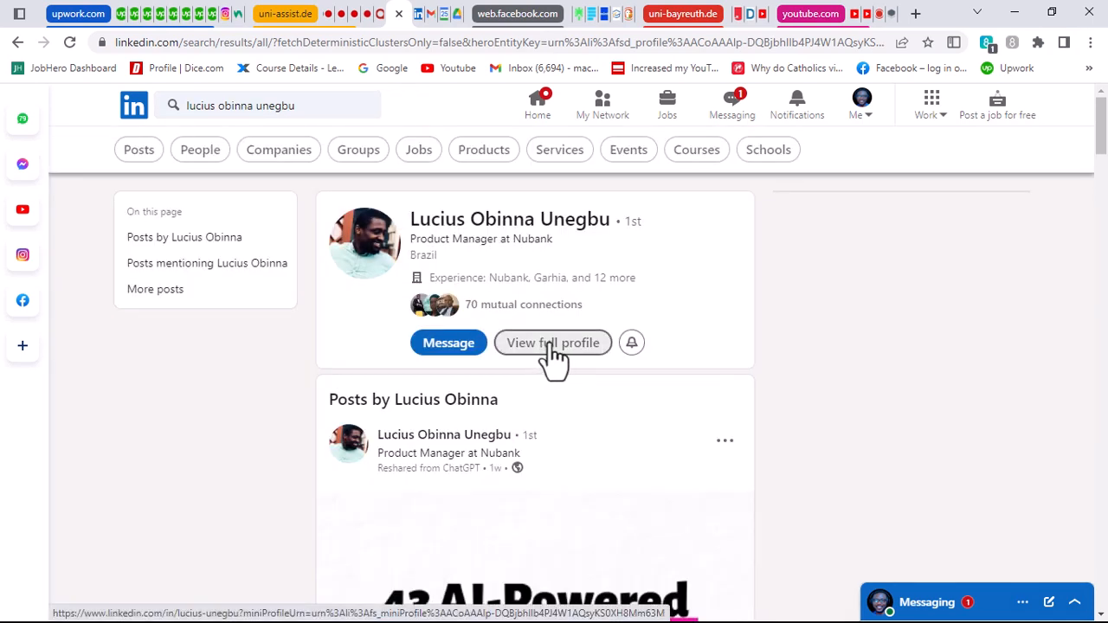
click(552, 343)
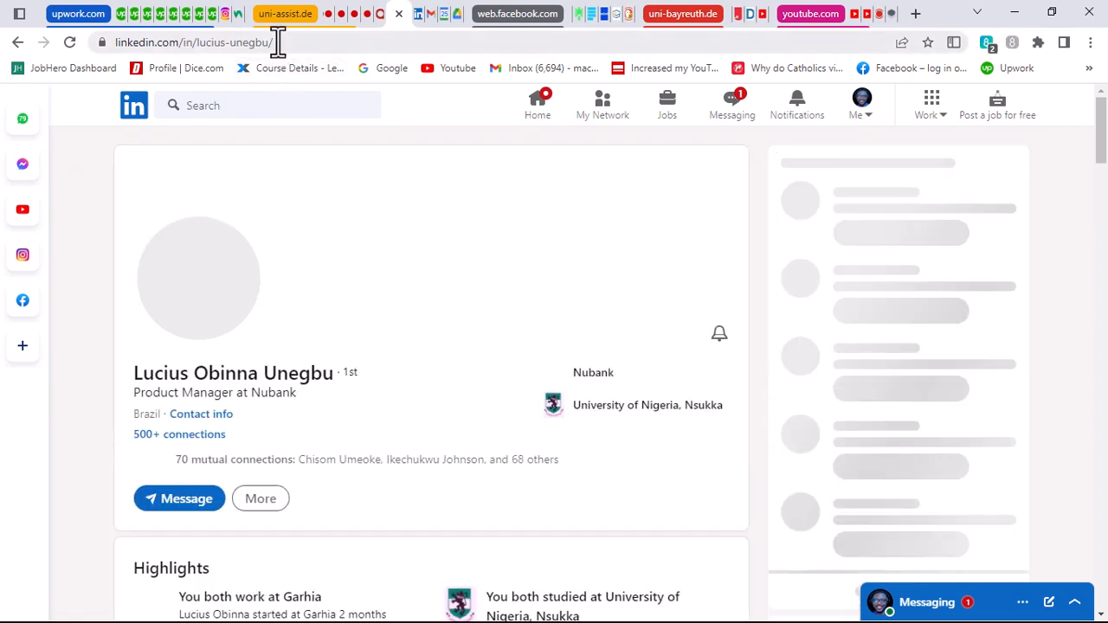
click(279, 43)
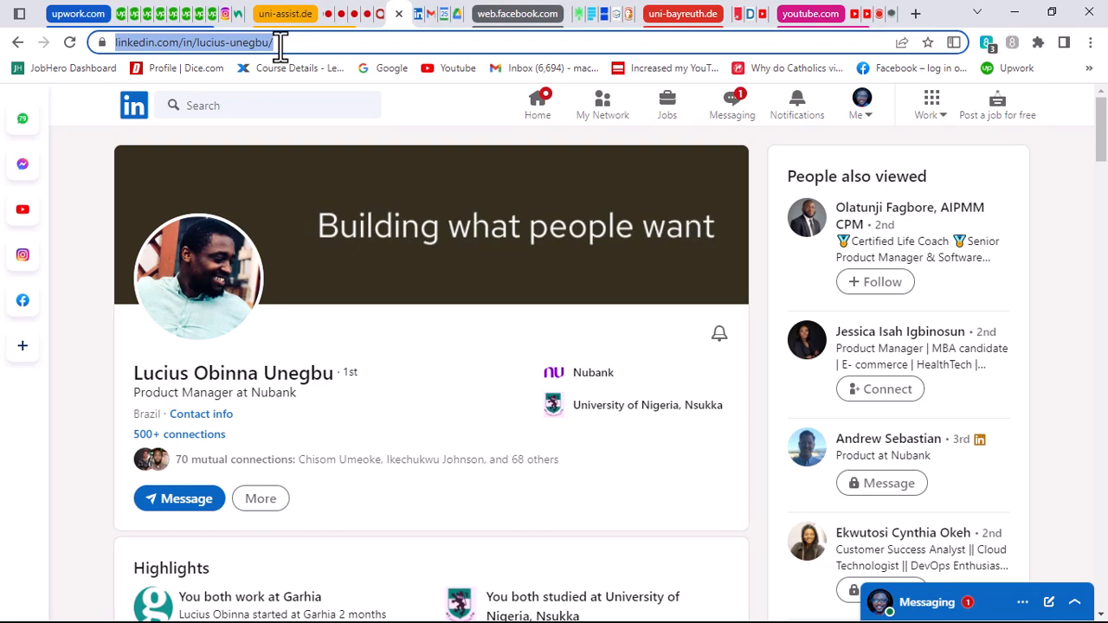
Step: Return to the Upwork testimonial request and paste the copied address as the client's LinkedIn profile
key(alt+Tab)
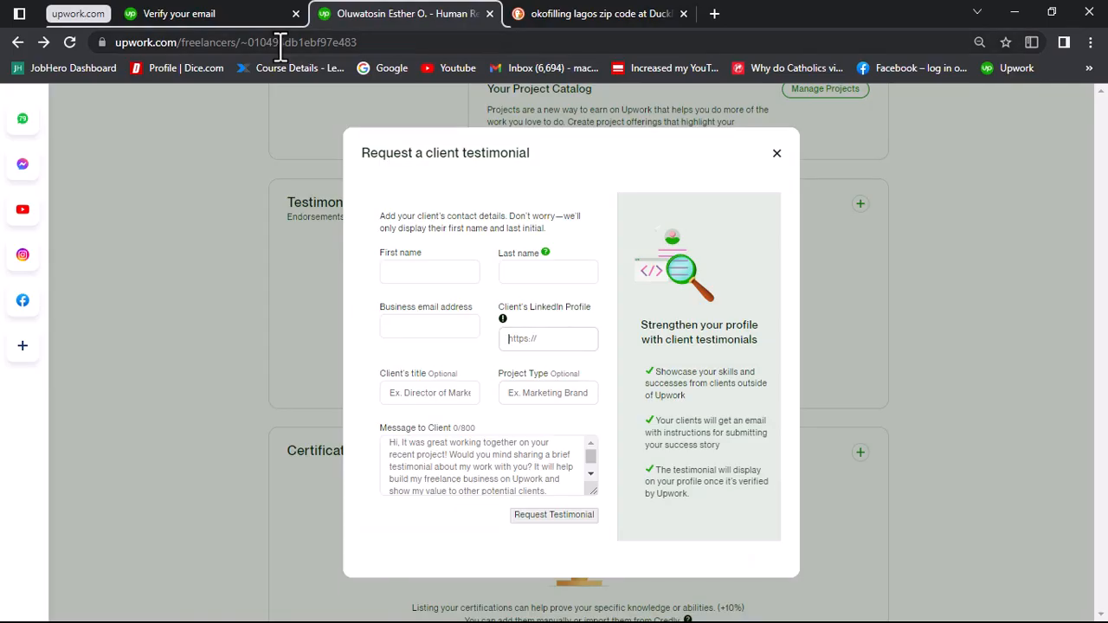
click(558, 339)
key(ctrl+v)
Step: Look over the client title, project type and message fields, and close the testimonial request without sending it
click(435, 396)
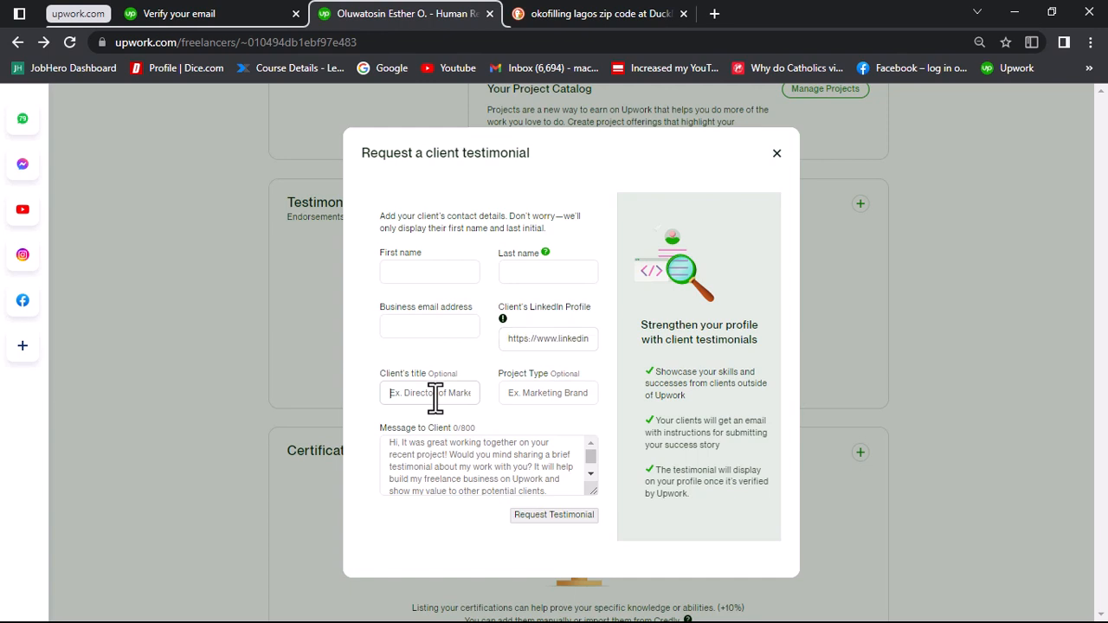
click(571, 398)
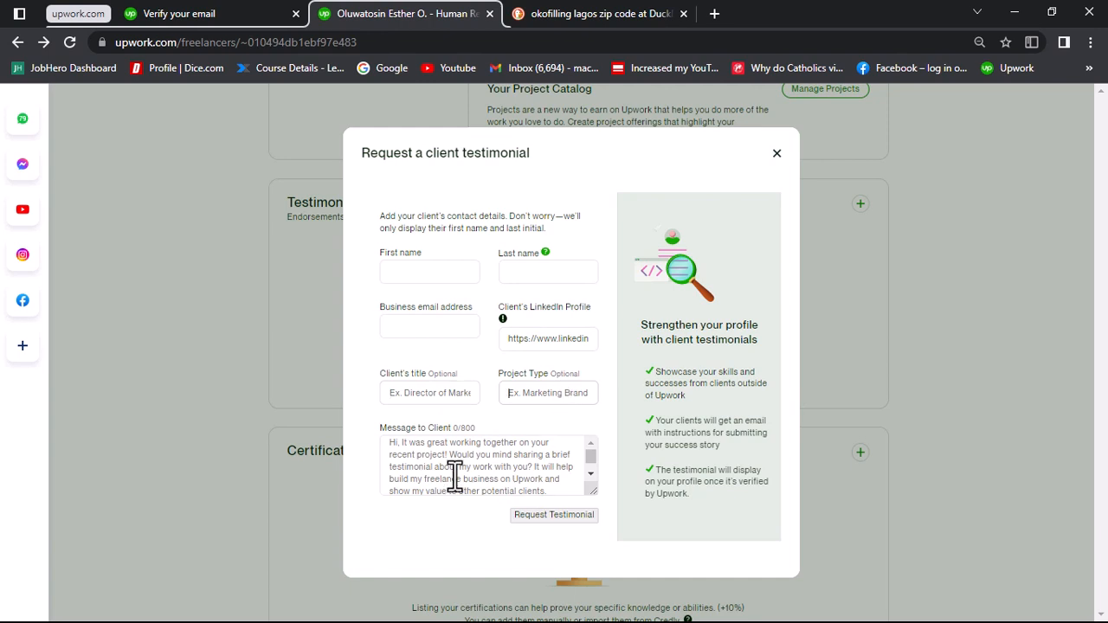
click(426, 472)
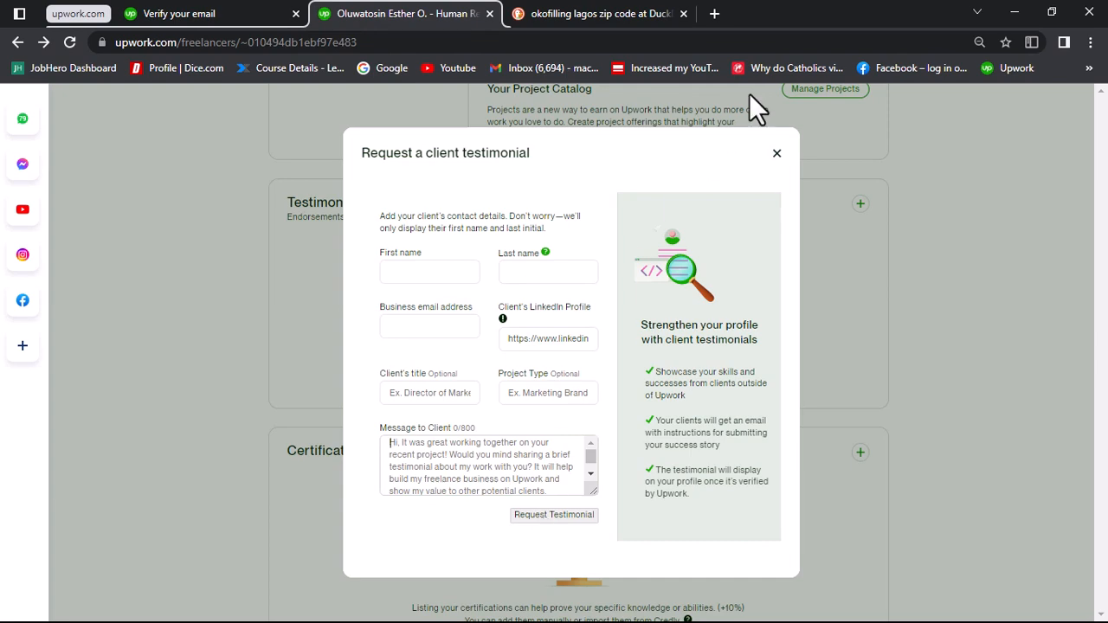
click(777, 154)
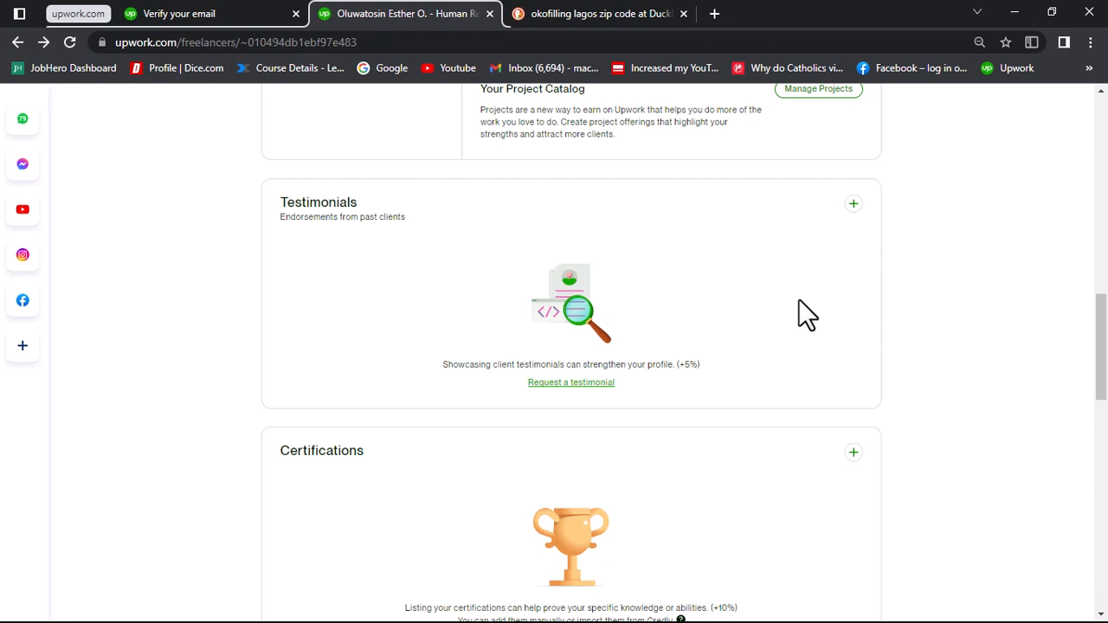
Step: Start importing certifications from Credly and view the Credly sign-in page
scroll(798, 299, down, 2)
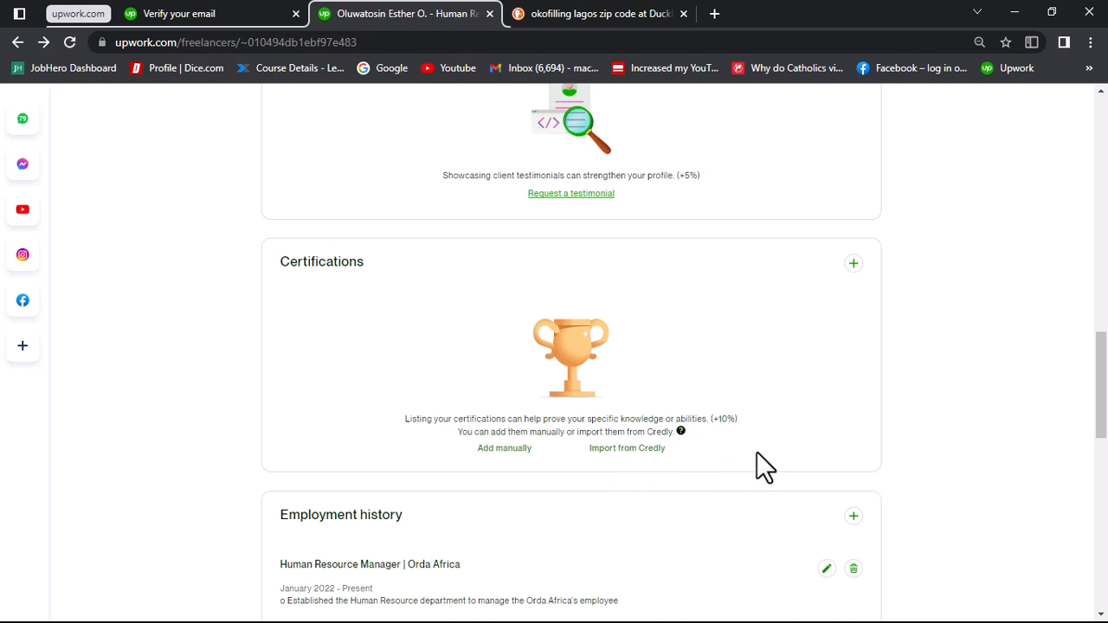
click(635, 451)
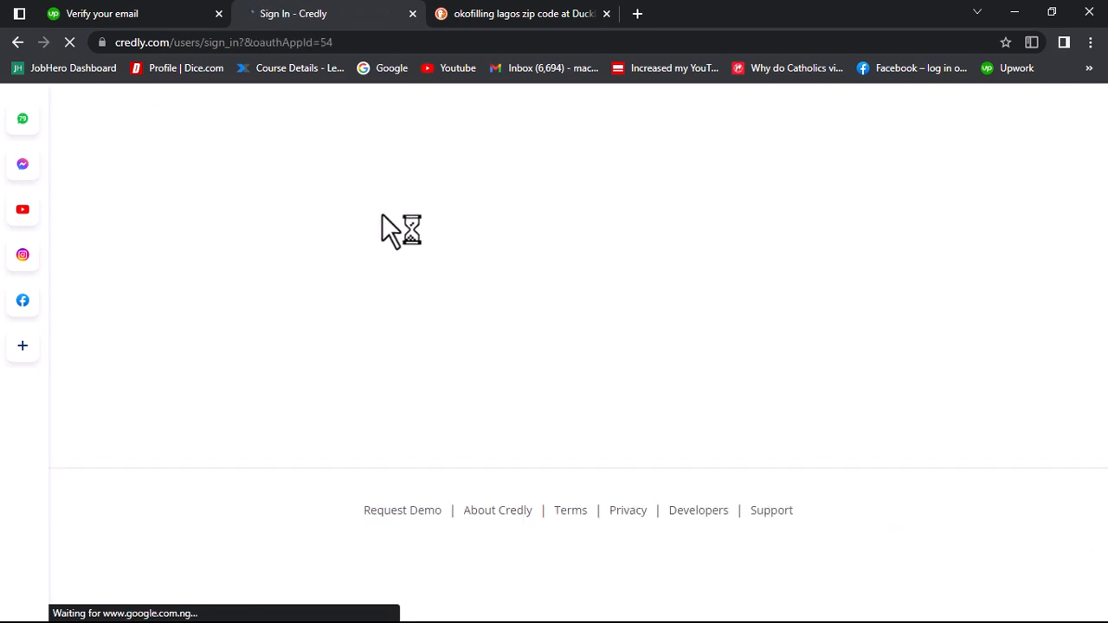
click(124, 21)
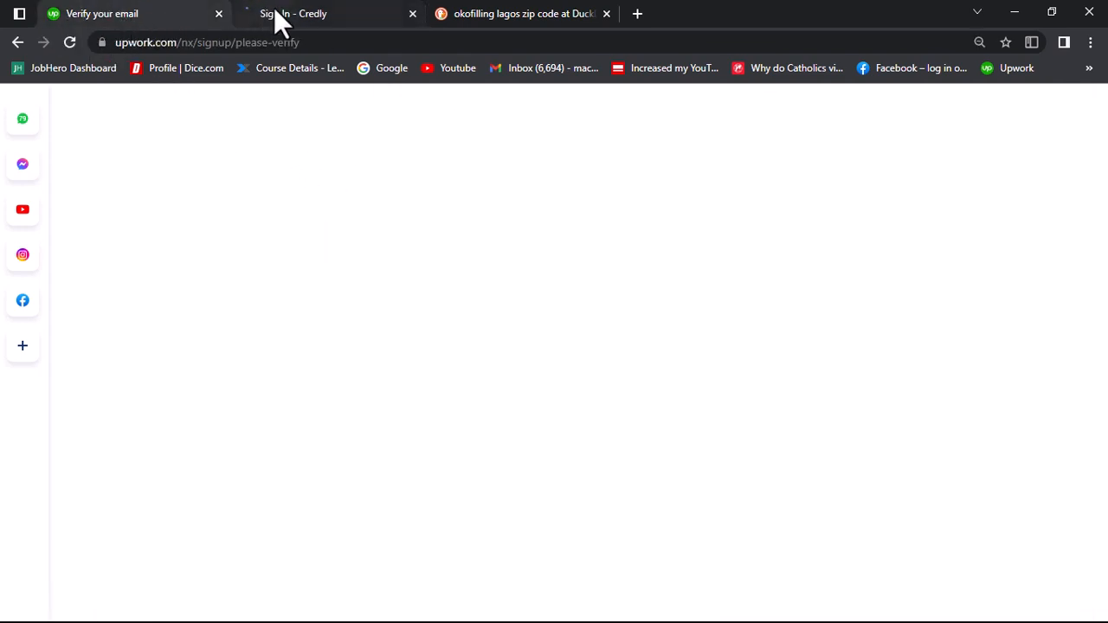
click(294, 18)
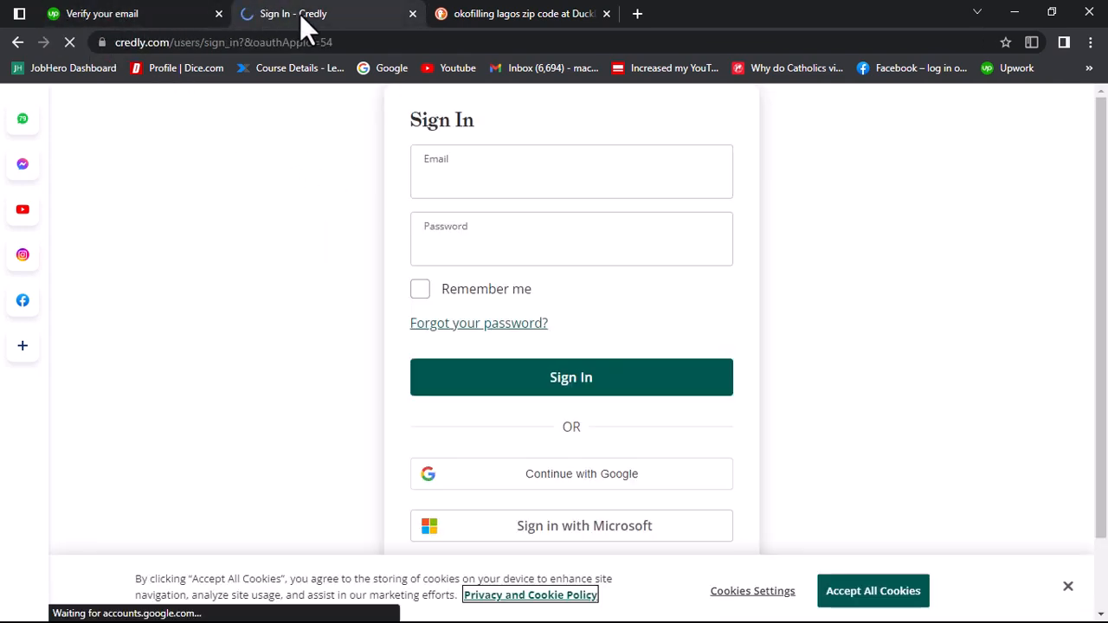
Step: Leave Credly without signing in and reopen the freelancer profile at its Certifications section
click(18, 42)
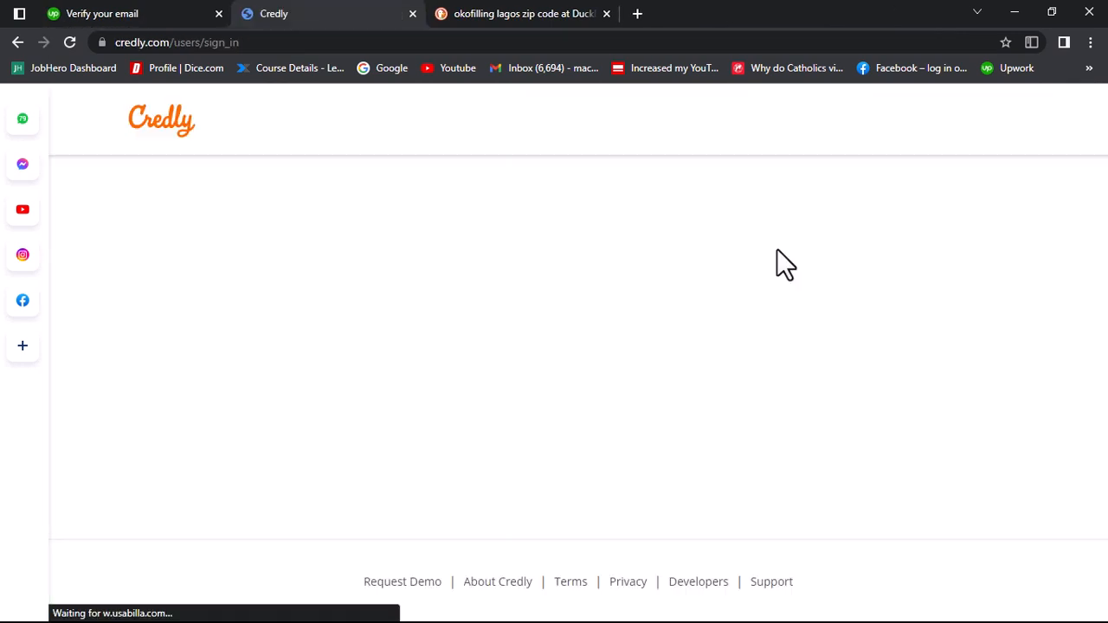
click(19, 42)
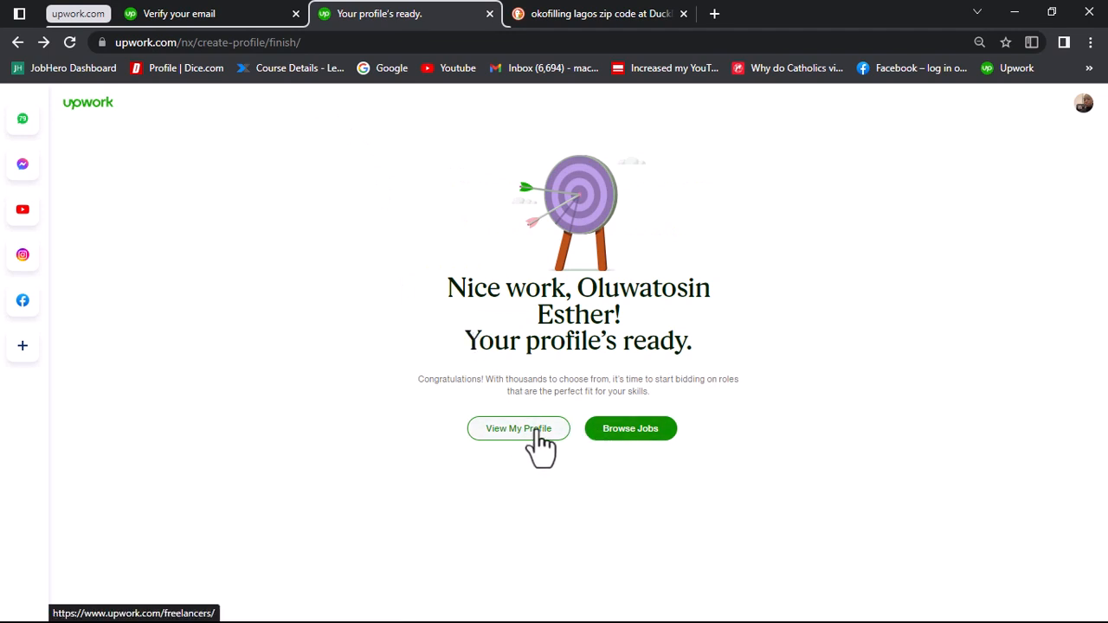
click(538, 430)
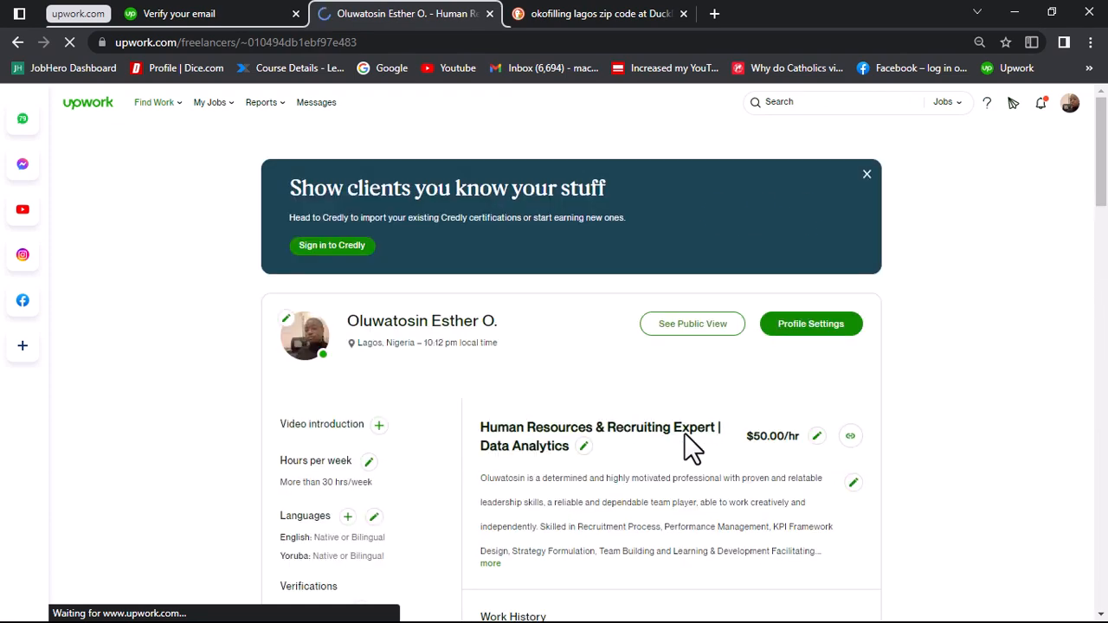
scroll(684, 435, down, 15)
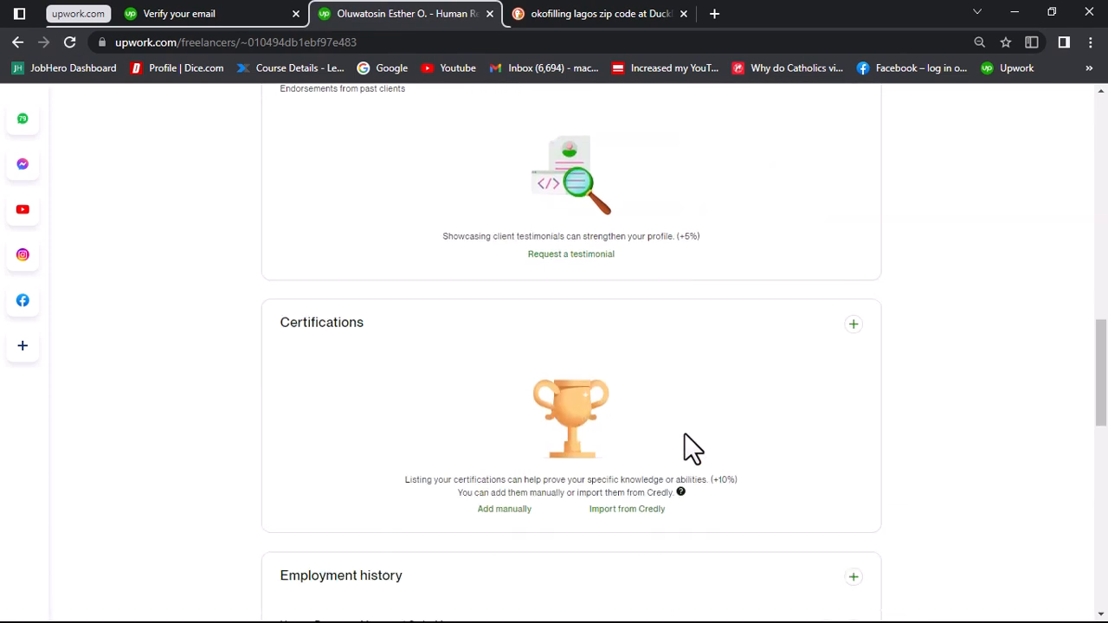
scroll(684, 442, down, 2)
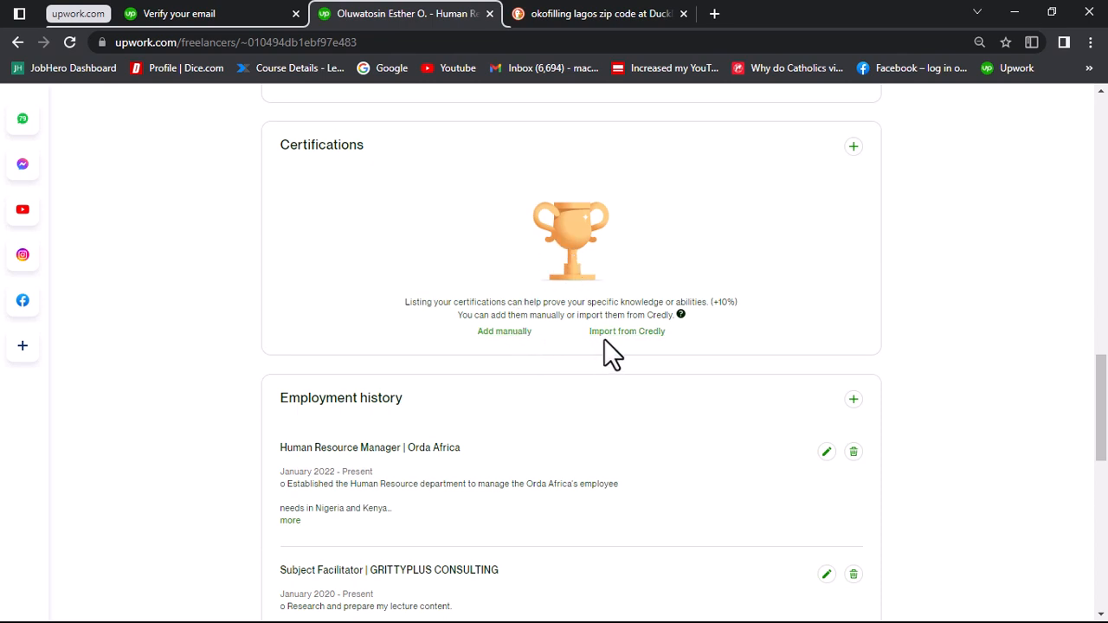
Step: Browse the certifications available for manual entry, view the Cambridge English: First (FCE) confirmation instructions, and cancel without adding it
click(494, 331)
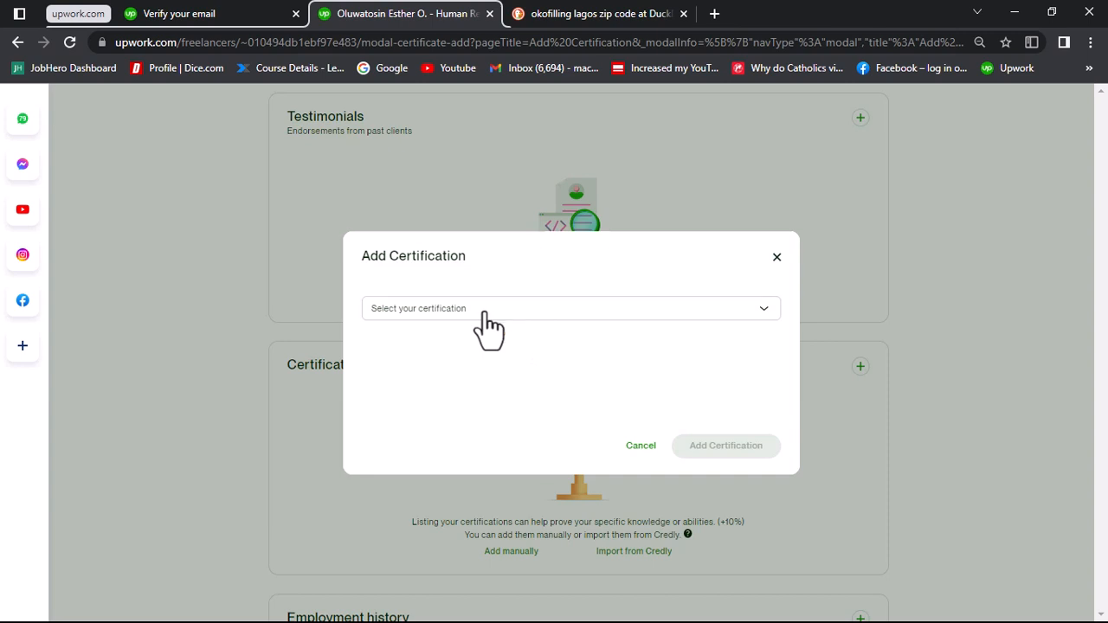
click(484, 312)
scroll(477, 400, down, 2)
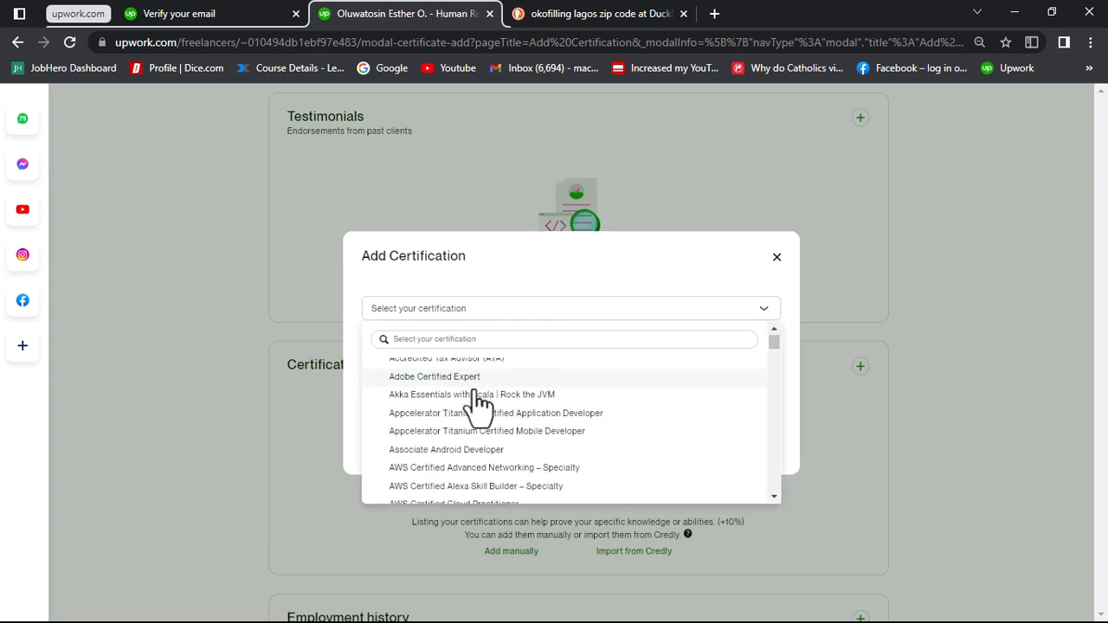
scroll(477, 400, down, 2)
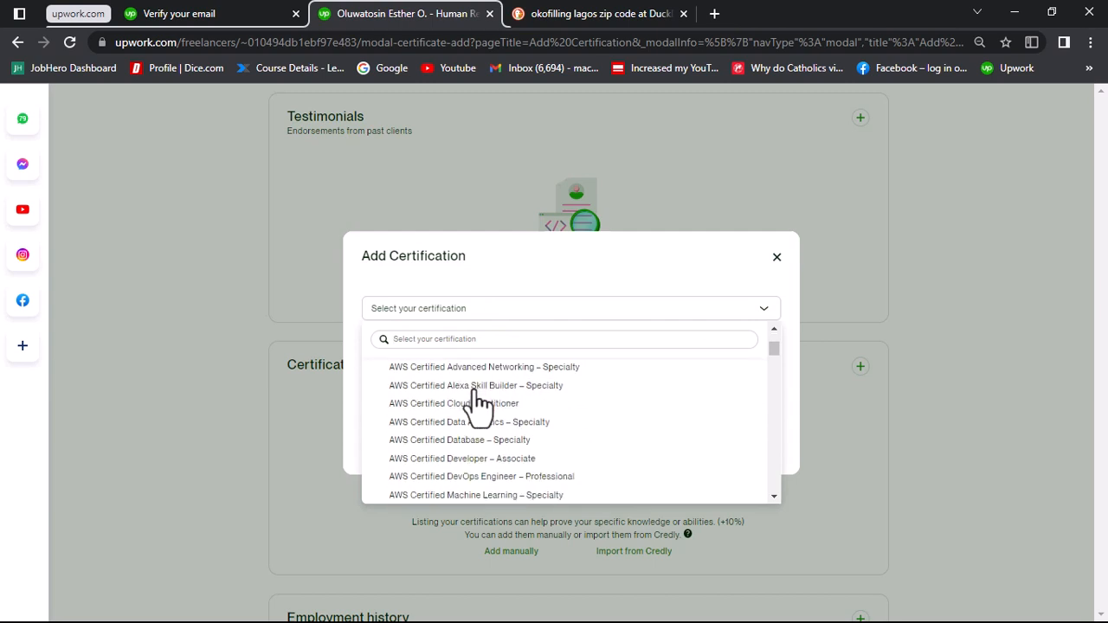
scroll(477, 399, down, 3)
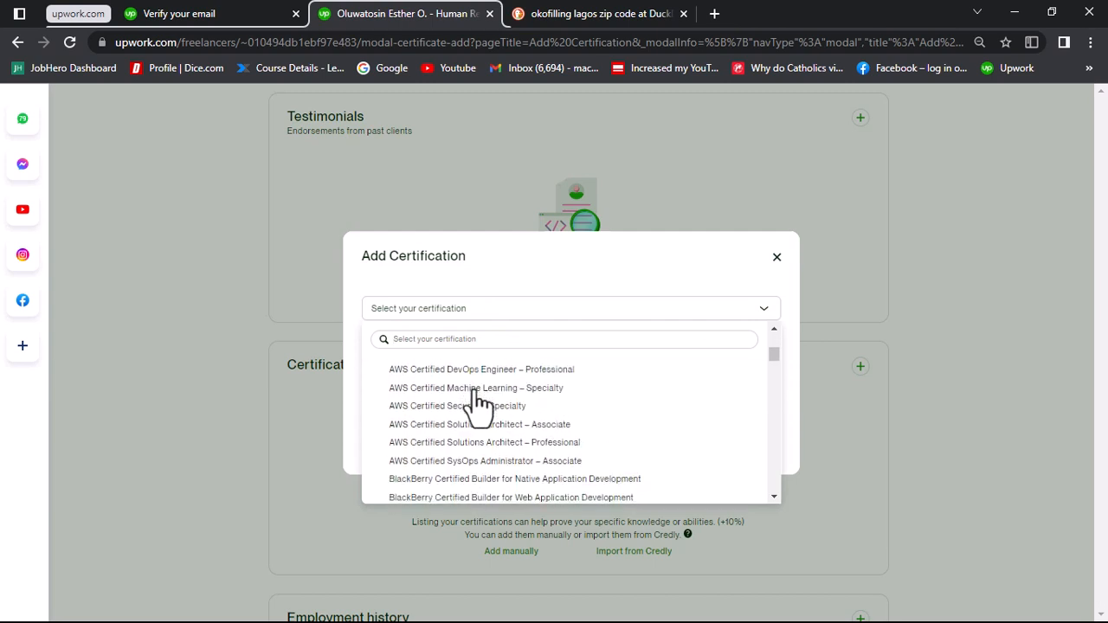
scroll(477, 399, down, 1)
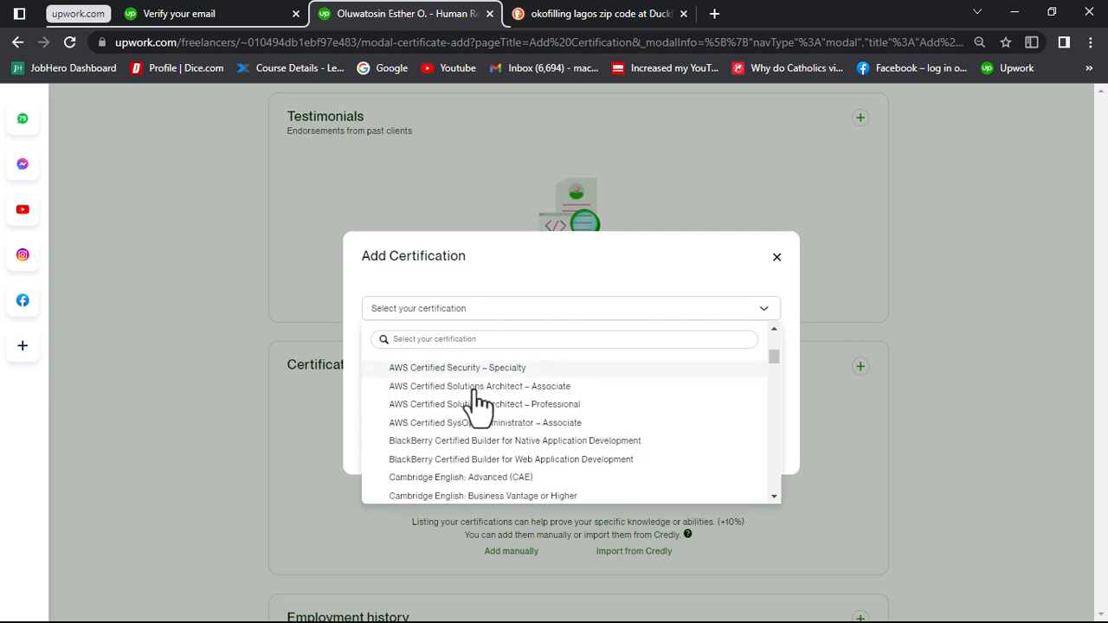
scroll(476, 400, down, 2)
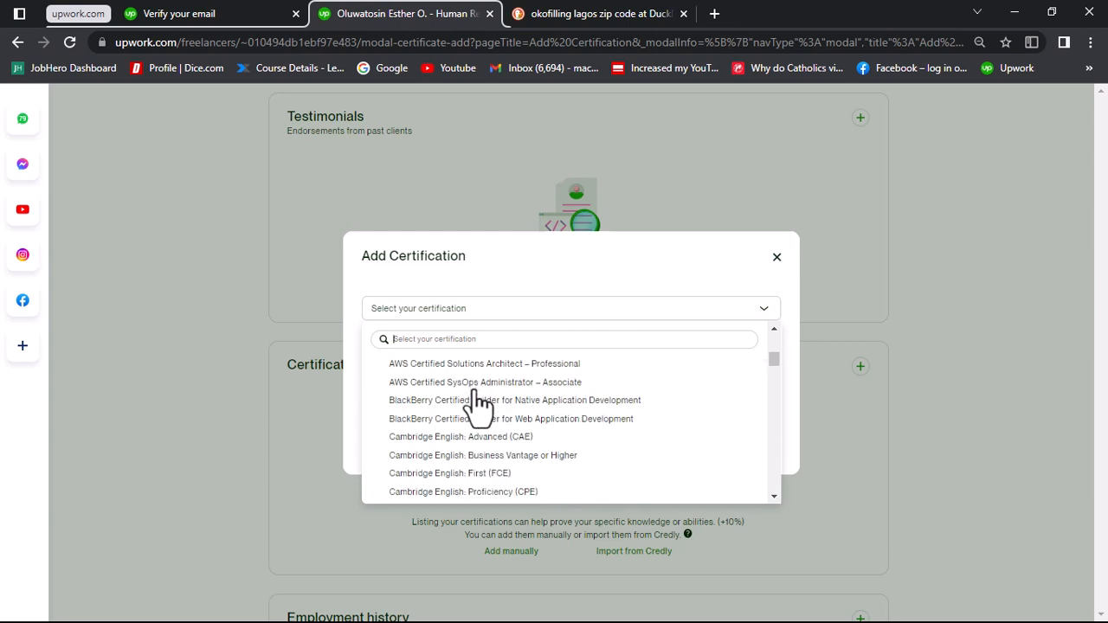
scroll(477, 400, down, 1)
scroll(470, 401, down, 1)
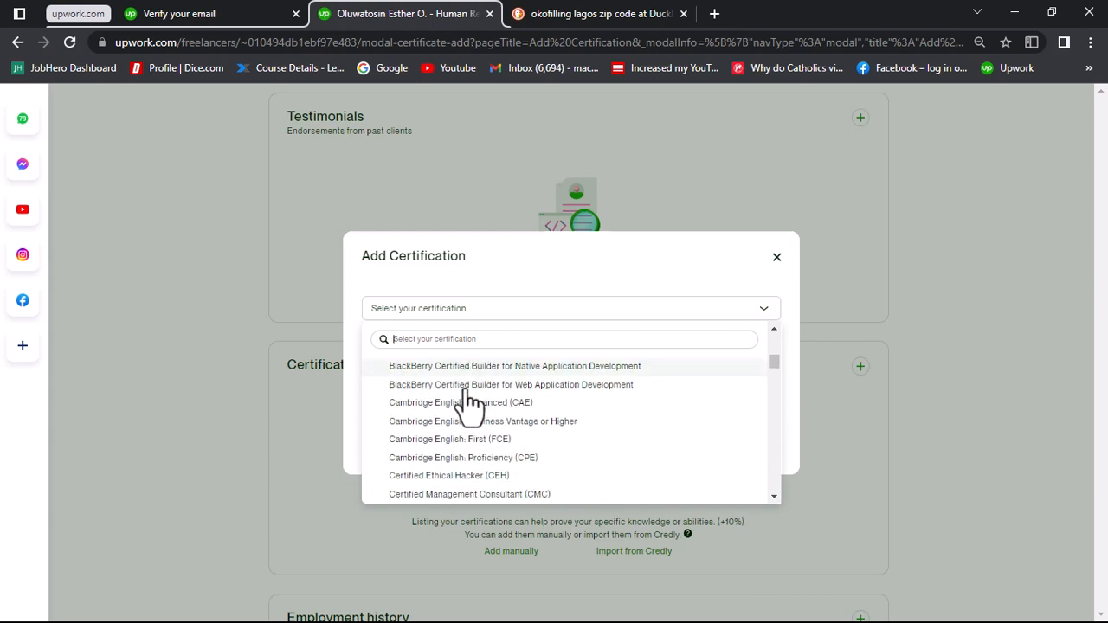
scroll(470, 401, down, 3)
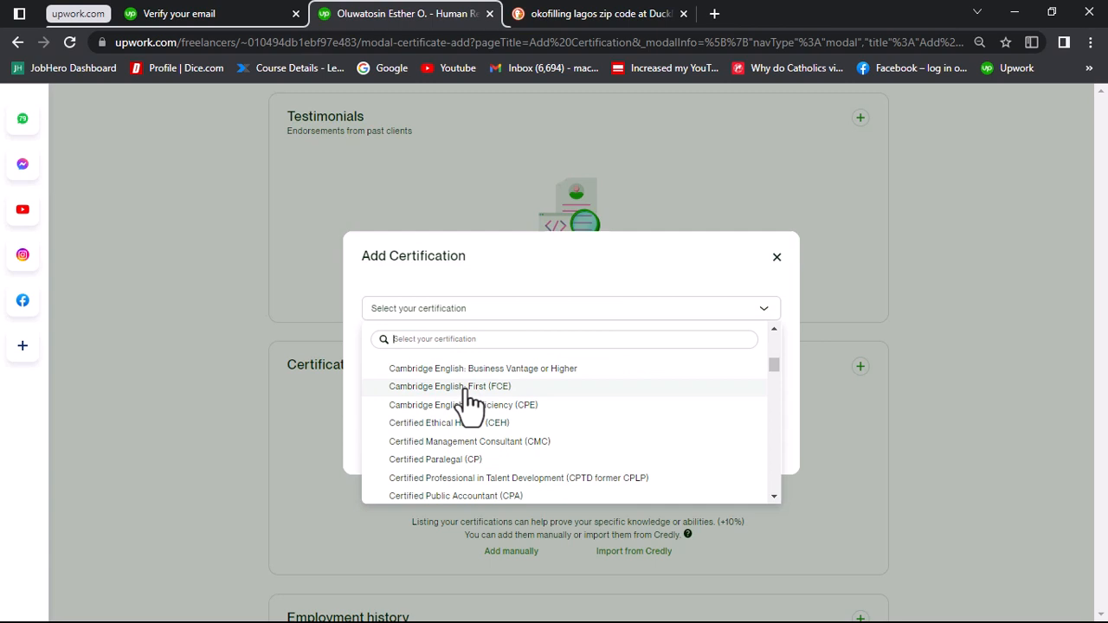
click(467, 389)
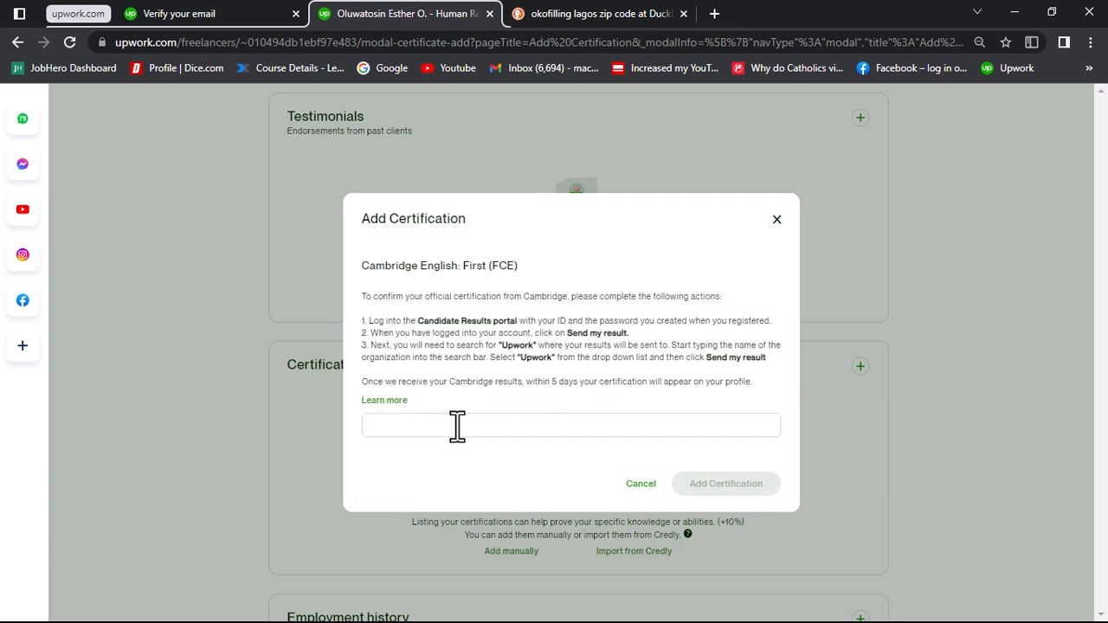
click(642, 485)
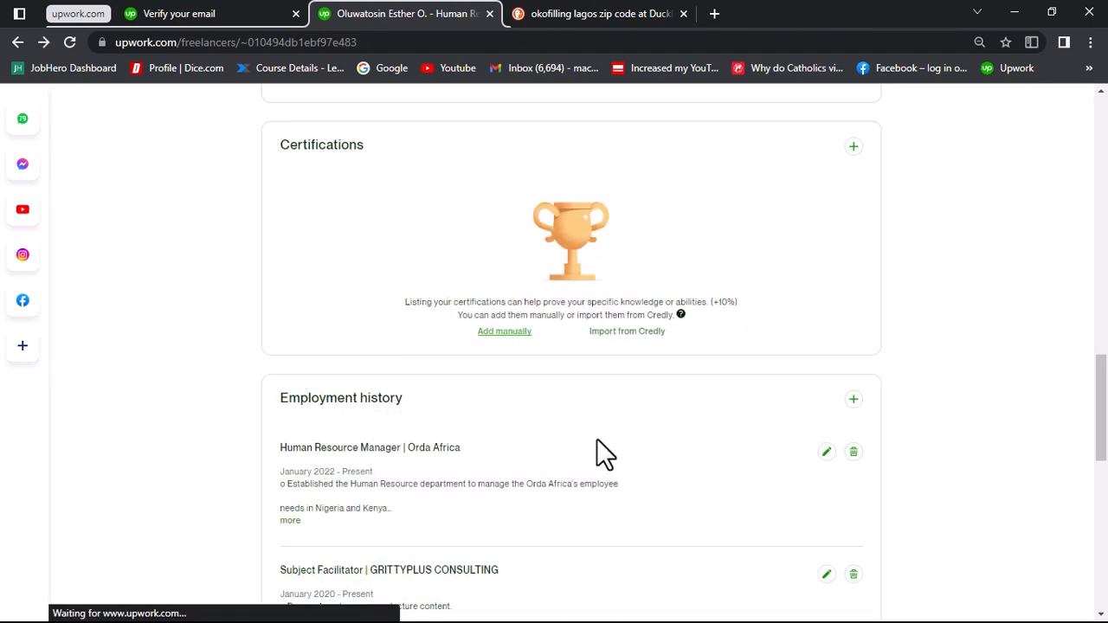
Step: Start adding a certification manually again and open the custom certification form from the end of the certification list
click(502, 332)
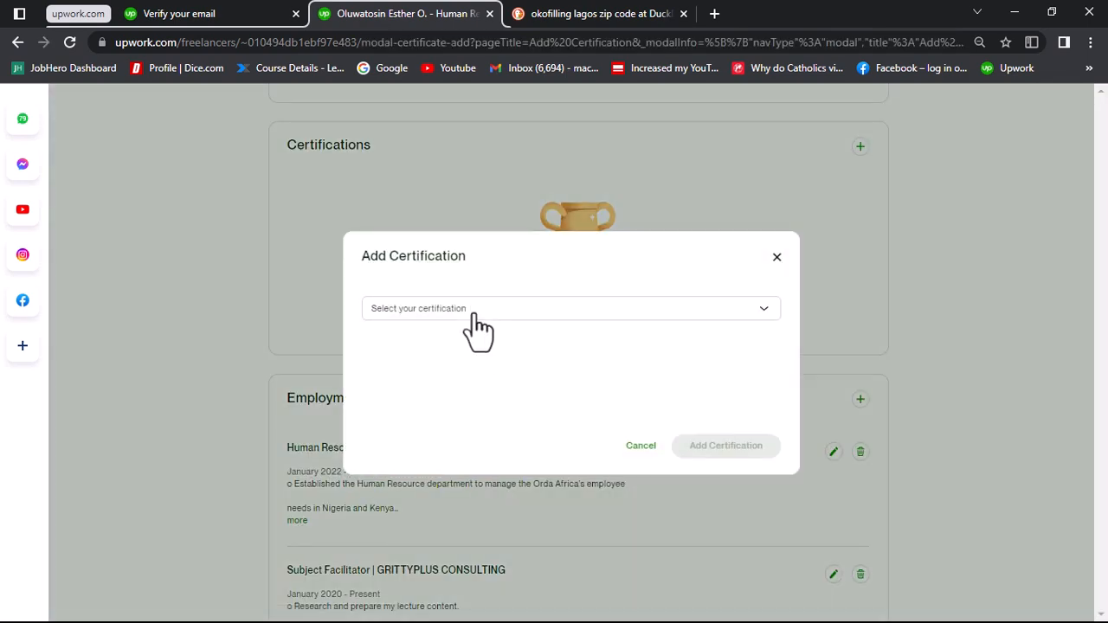
click(474, 313)
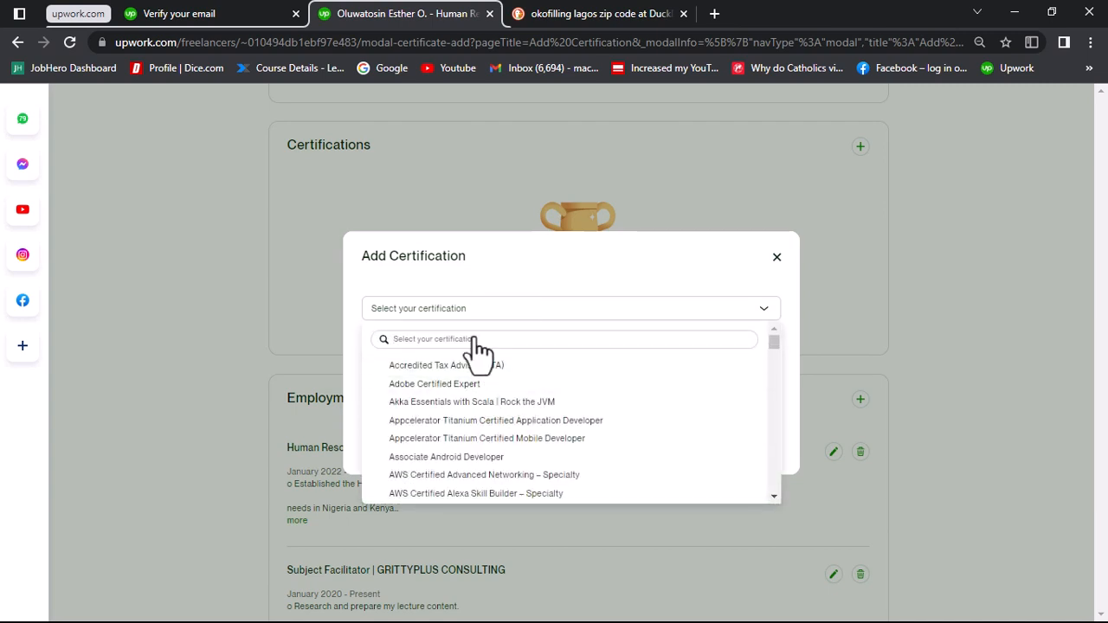
scroll(489, 389, down, 2)
scroll(493, 402, down, 15)
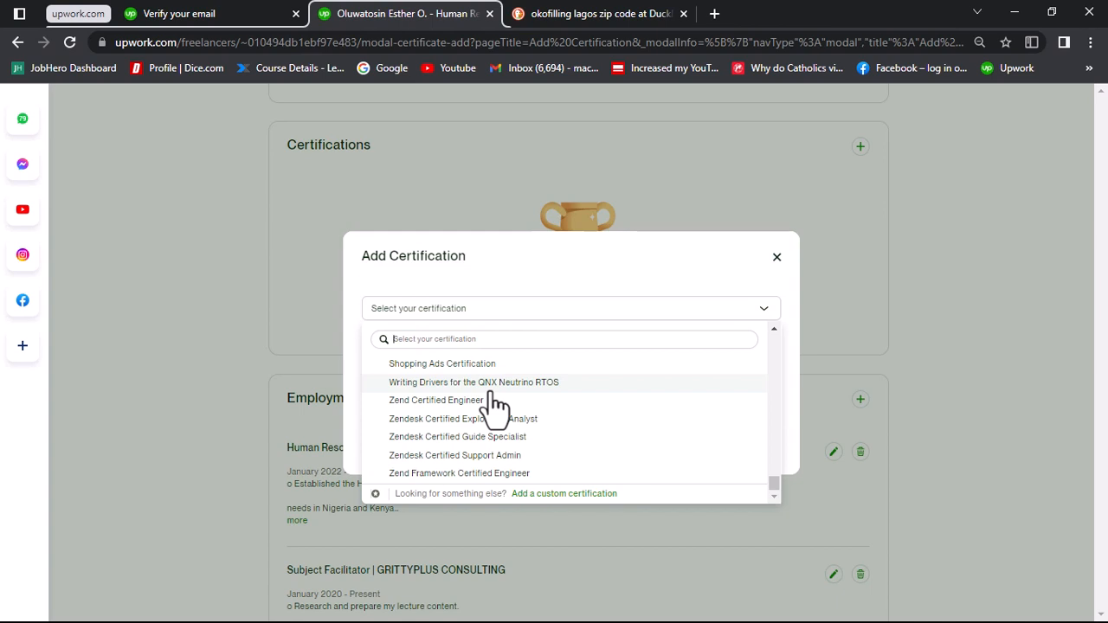
click(543, 498)
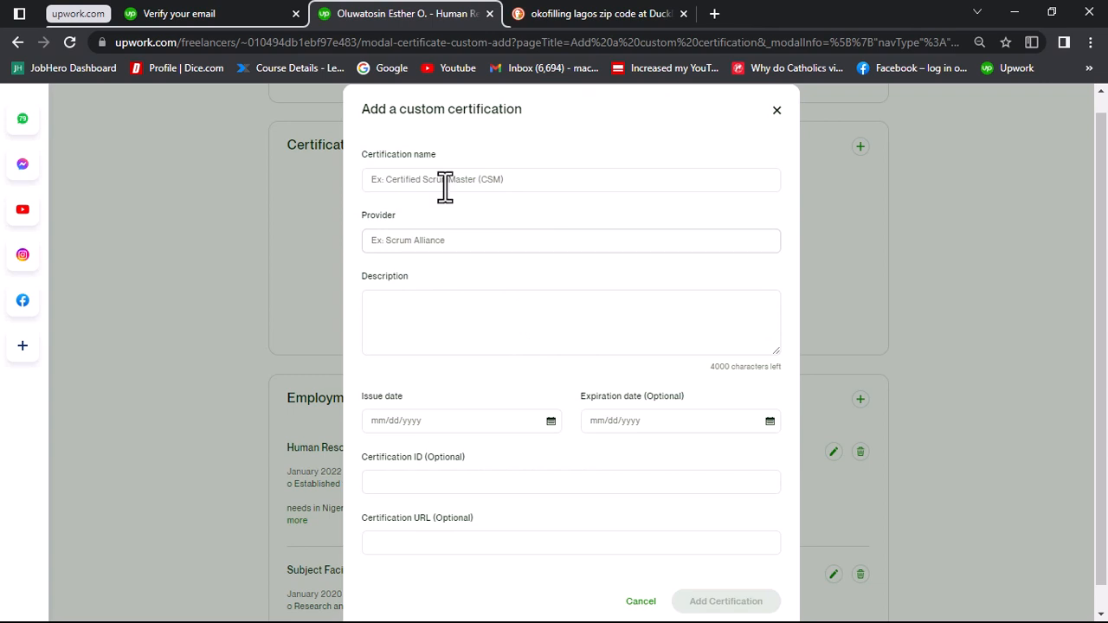
Step: Look over the custom certification's name, provider, description, date, ID and URL fields, and close the form without adding anything
click(417, 181)
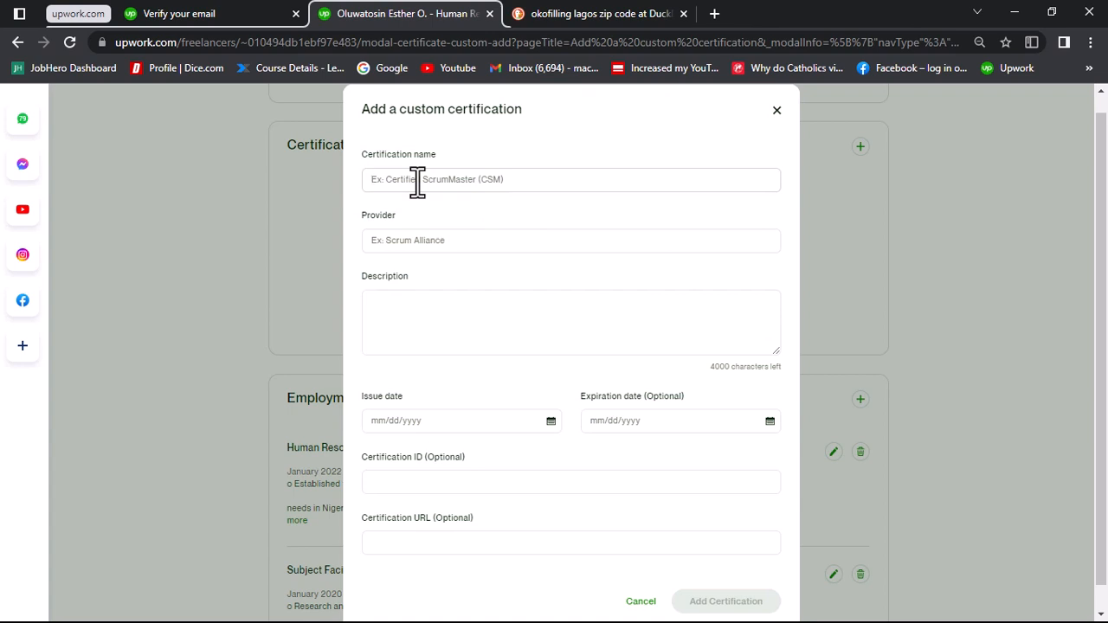
click(417, 240)
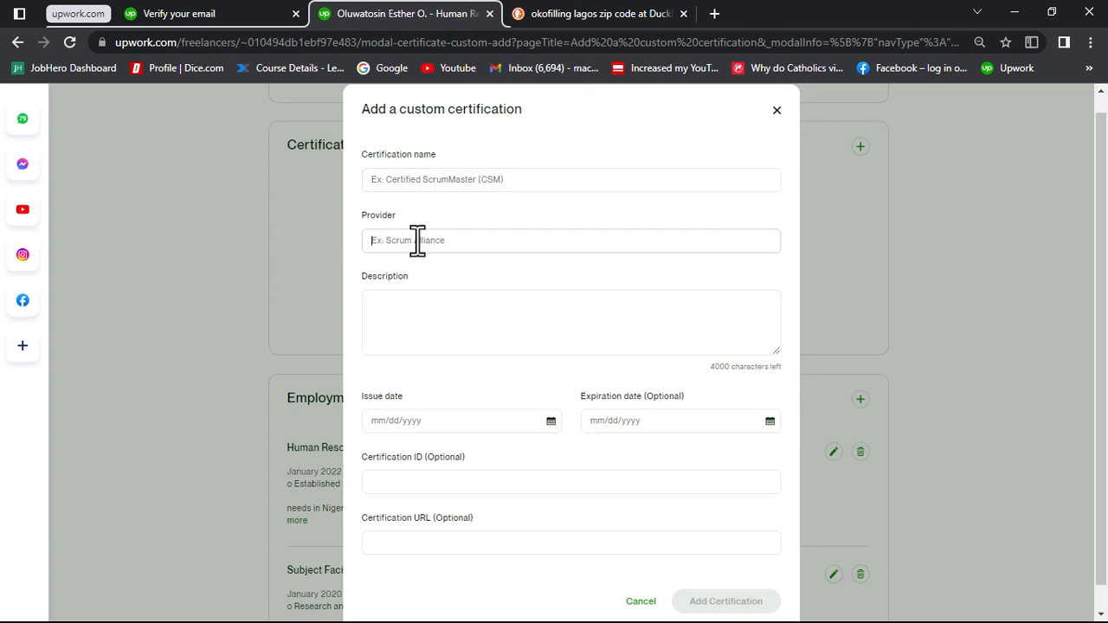
click(417, 329)
click(628, 424)
click(628, 424)
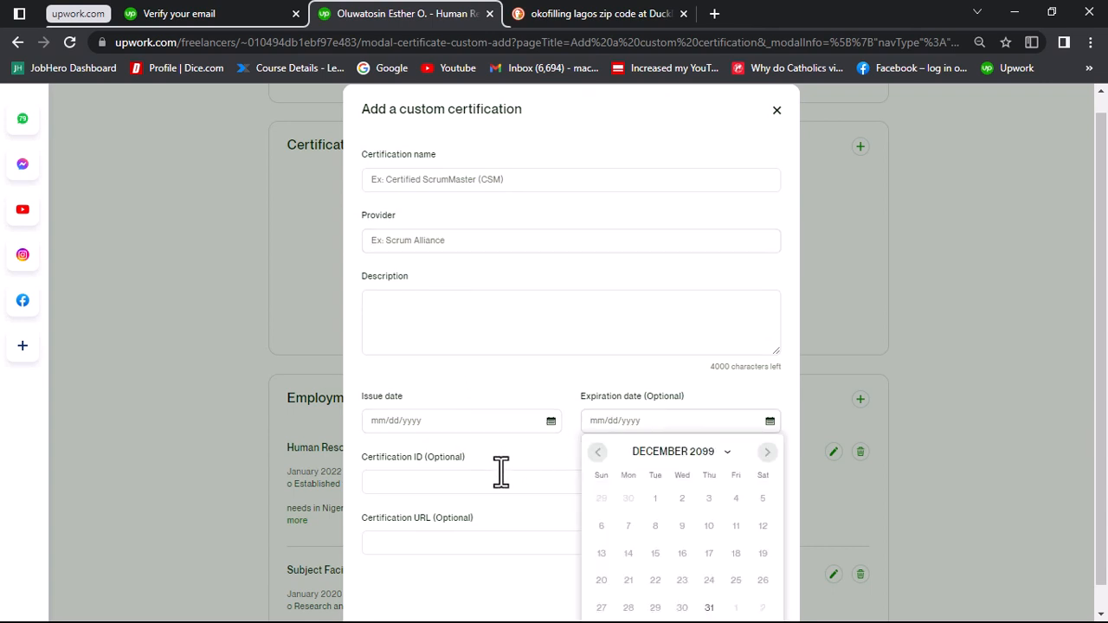
click(427, 486)
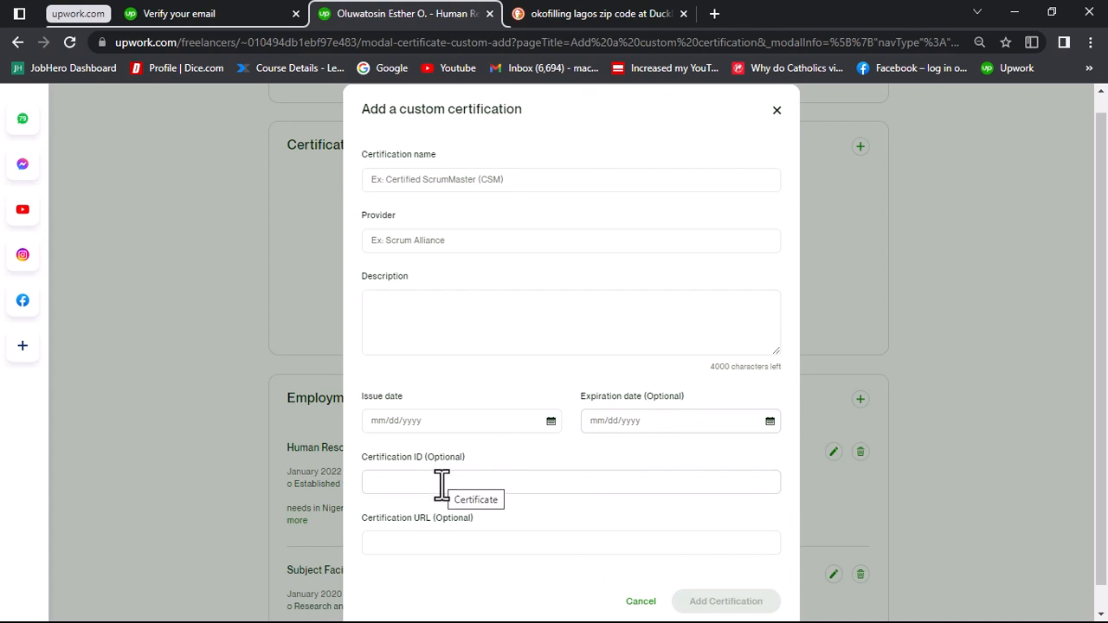
scroll(436, 487, down, 1)
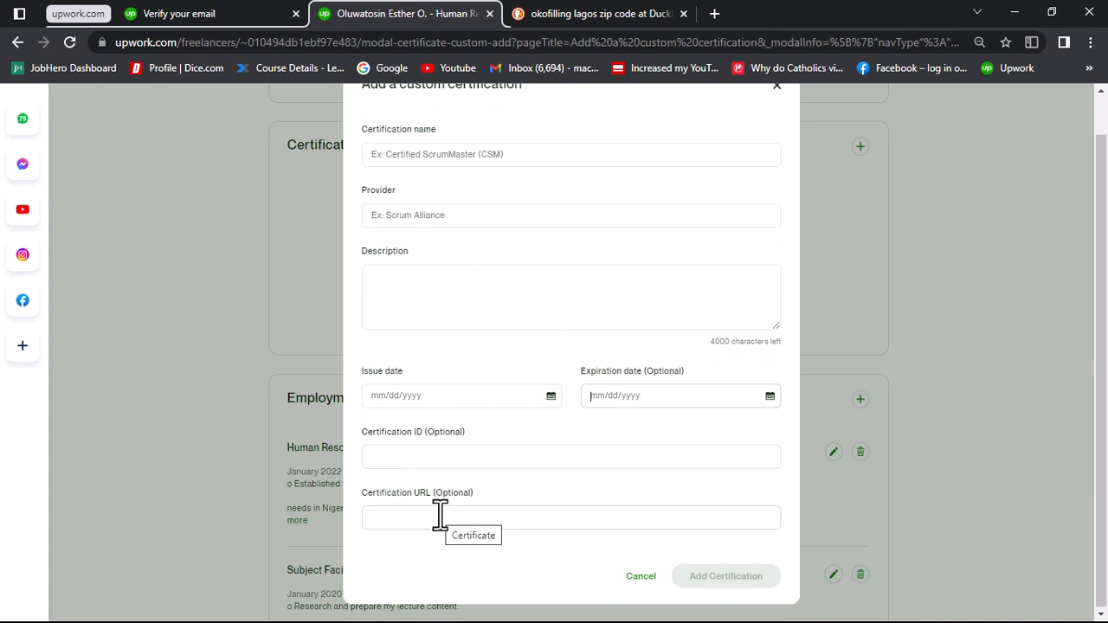
click(439, 515)
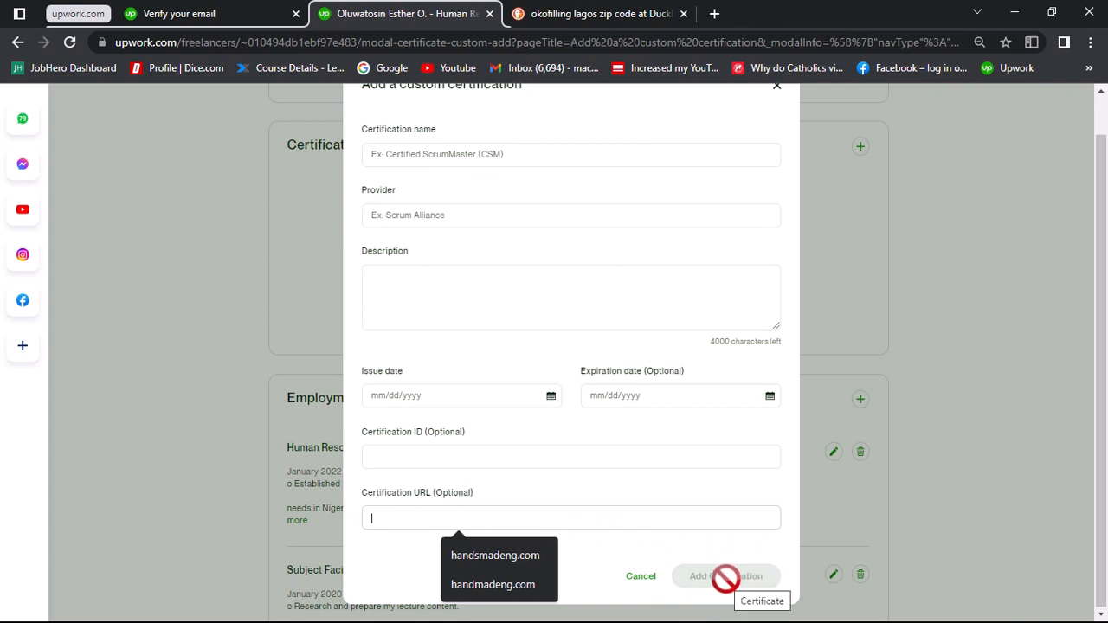
click(923, 363)
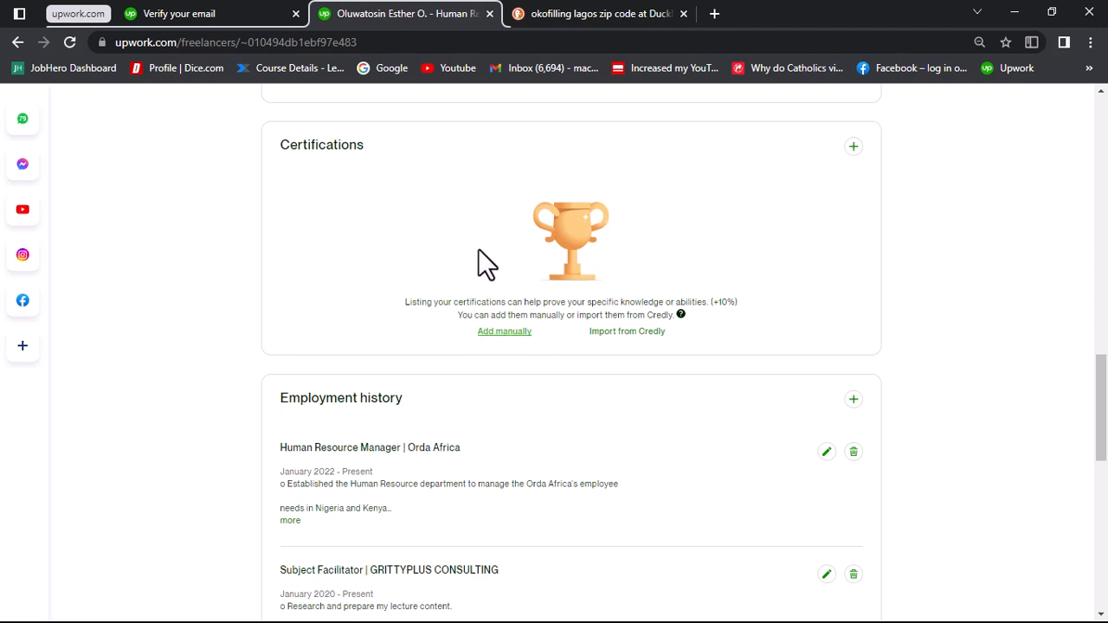
Step: Review the Employment history and Other Experiences sections of the freelancer profile
scroll(479, 250, down, 4)
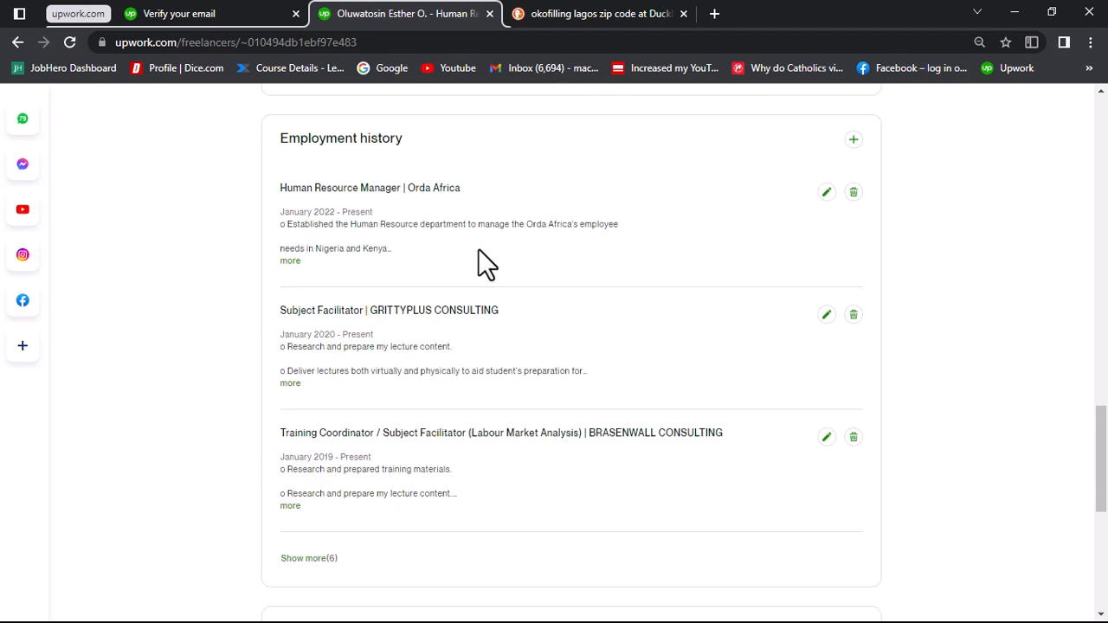
scroll(485, 260, down, 2)
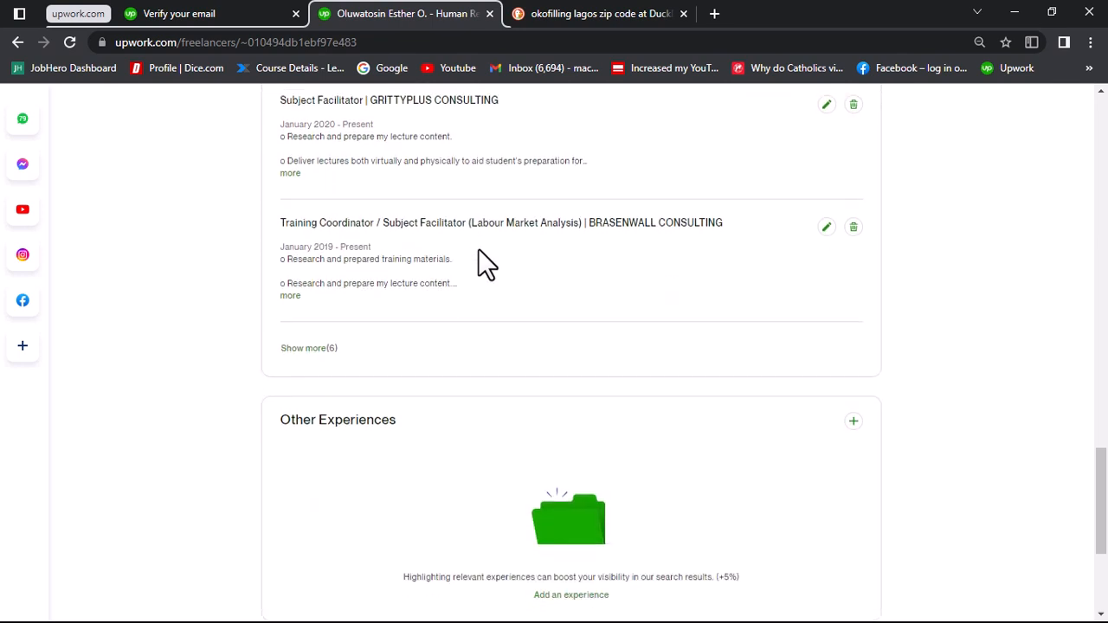
scroll(485, 264, down, 1)
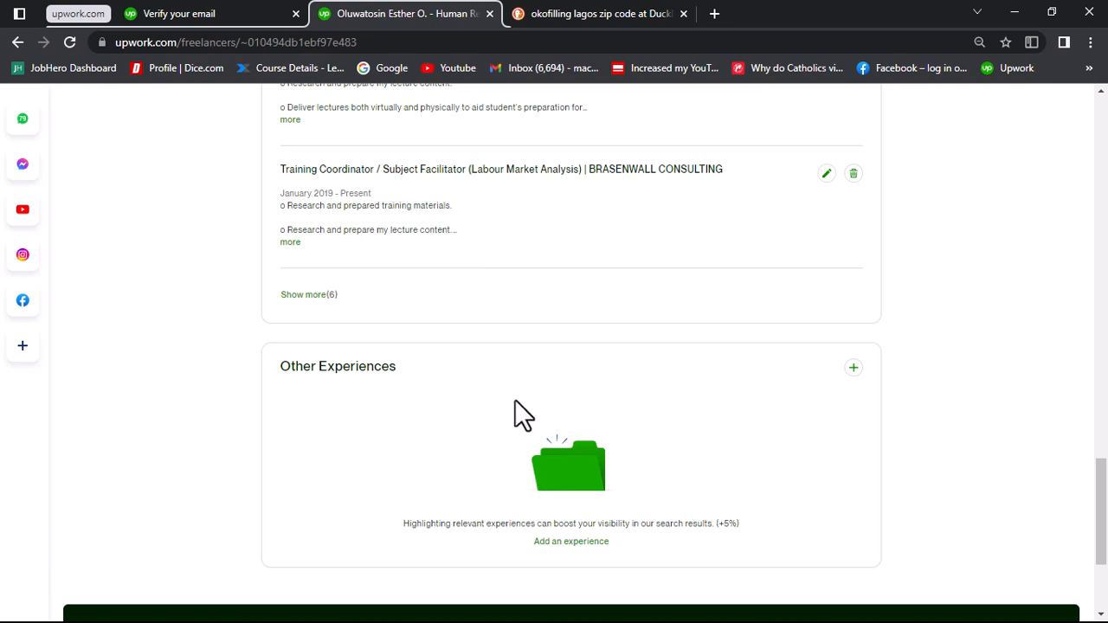
scroll(516, 414, down, 1)
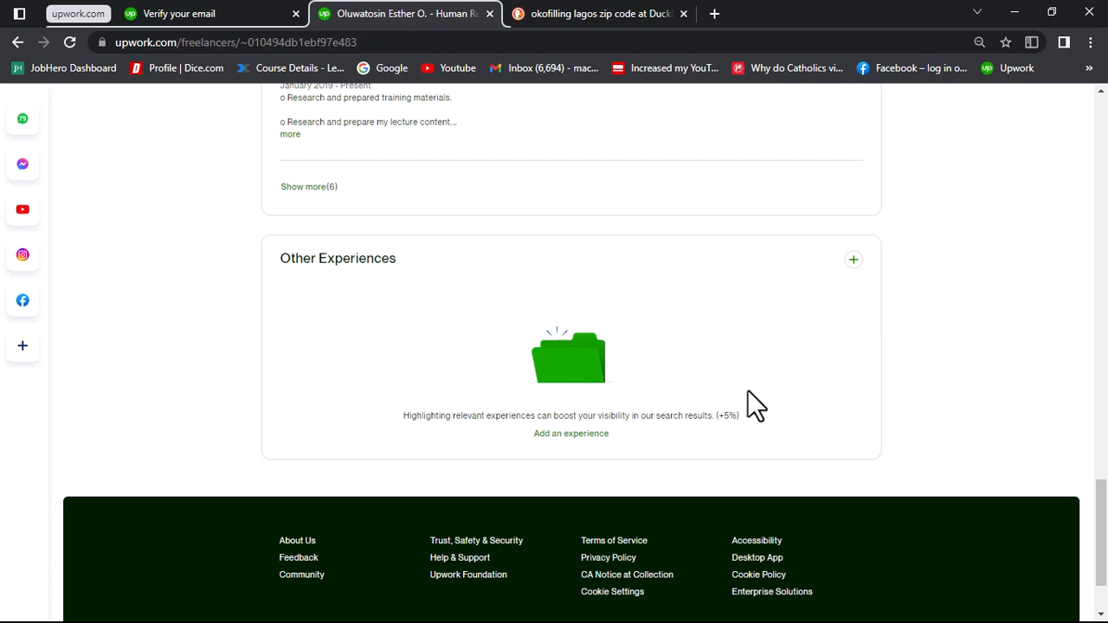
key(super)
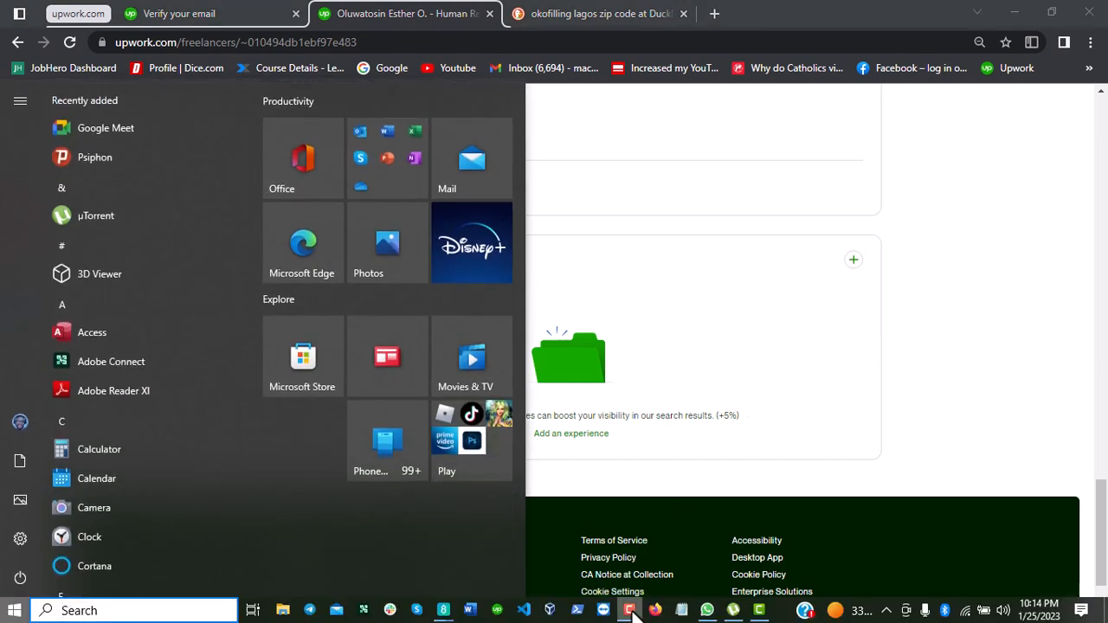
click(825, 243)
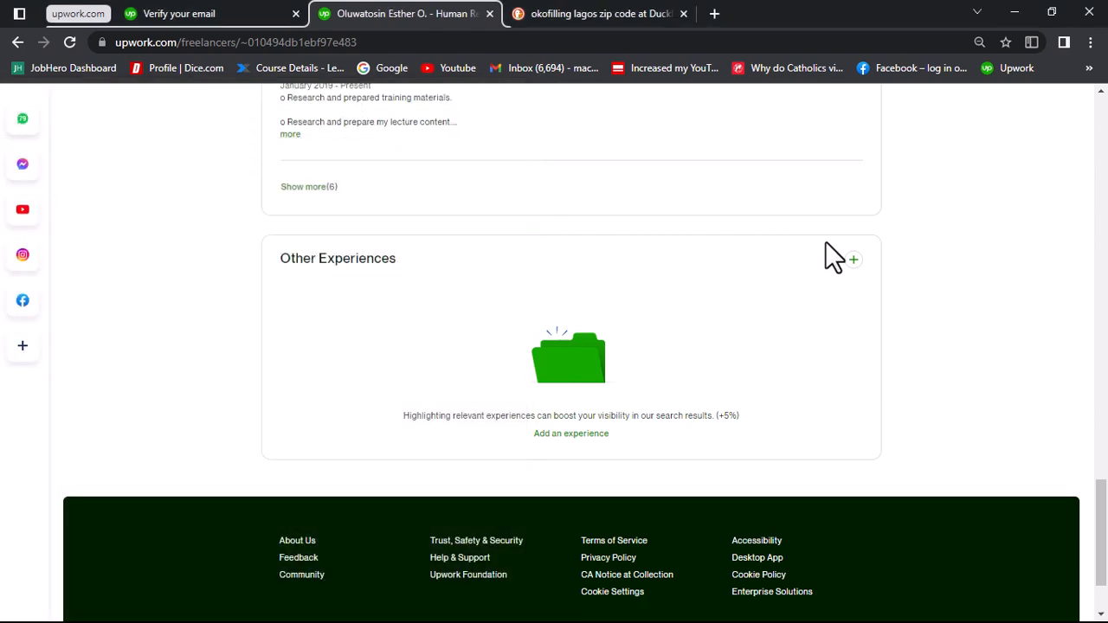
Step: Return to the beginning of the freelancer profile and look over its title, hourly rate and overview
scroll(825, 242, up, 4)
scroll(825, 241, up, 15)
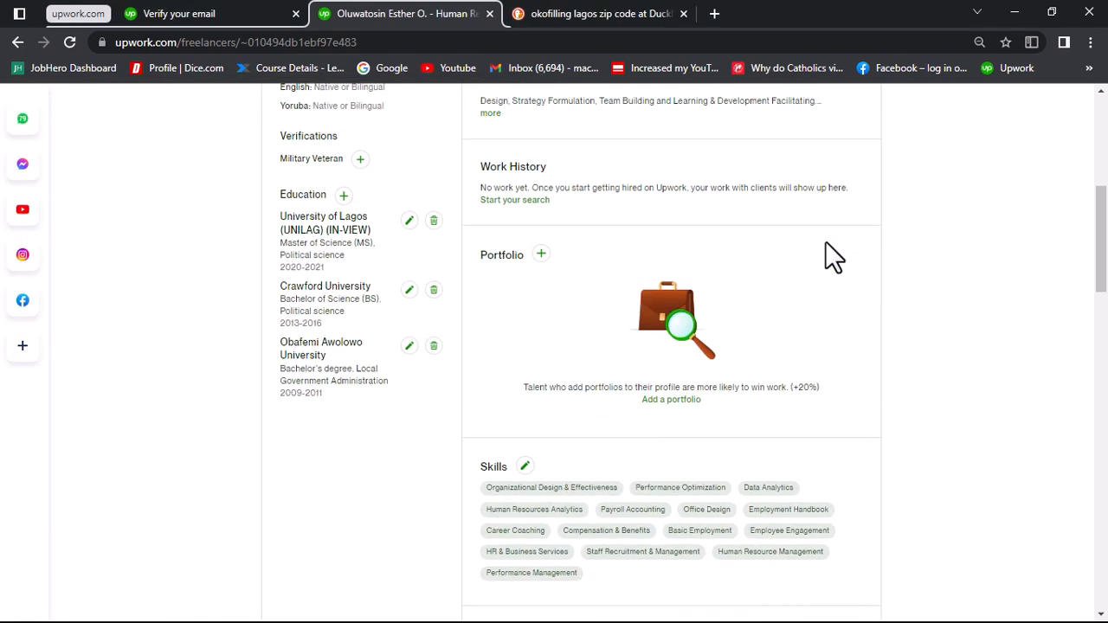
scroll(824, 240, up, 3)
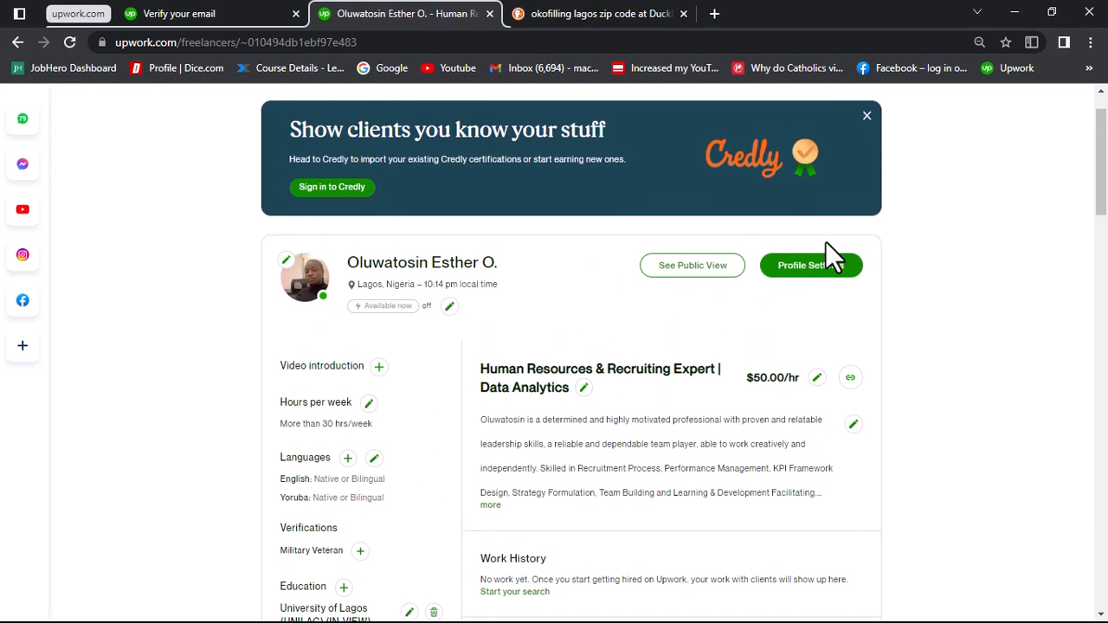
scroll(824, 241, down, 1)
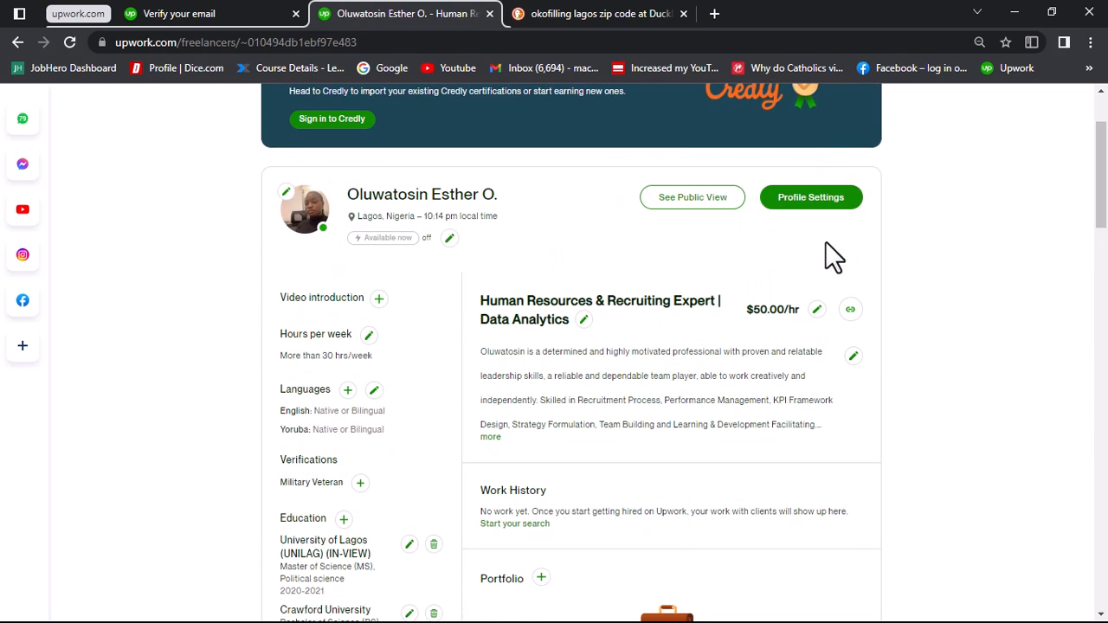
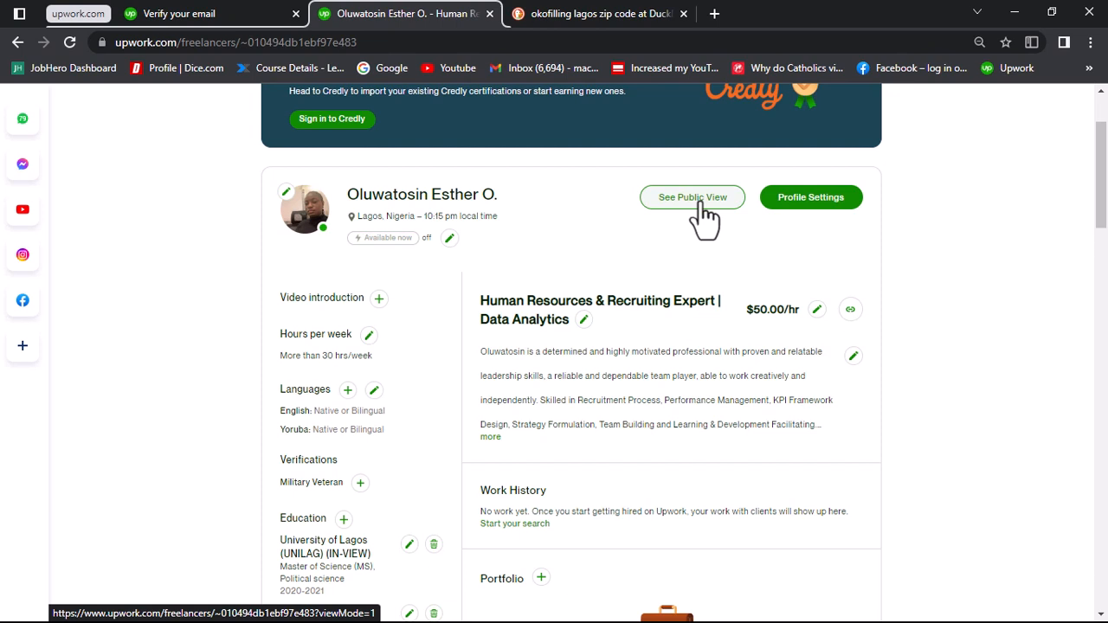
Step: Open the public view of the freelancer profile and look over its title, hourly rate and overview
click(699, 206)
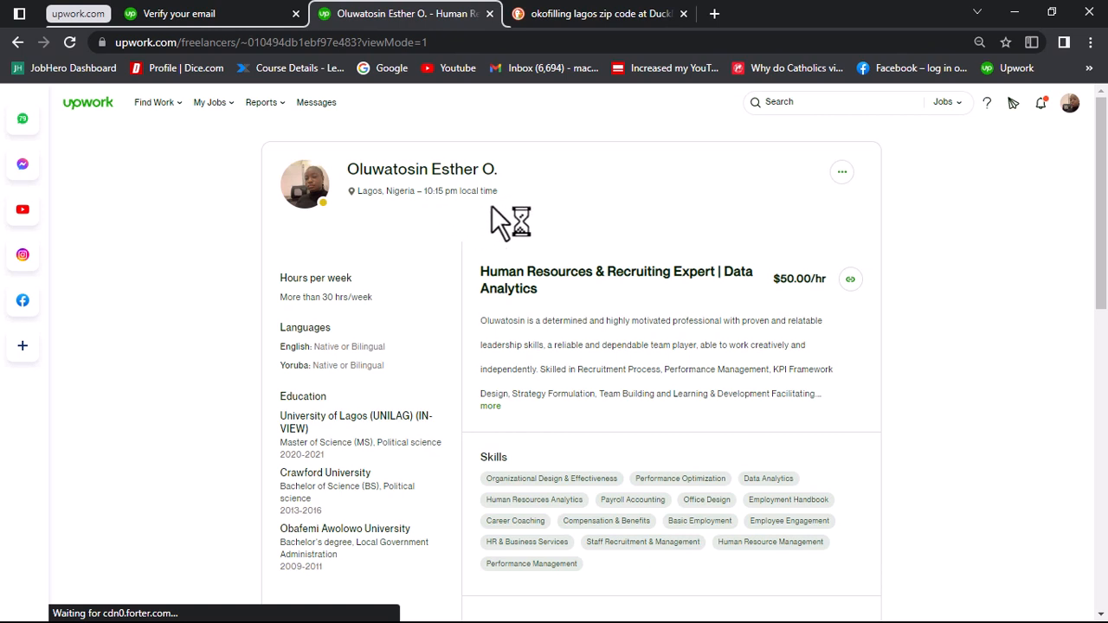
drag(482, 275, 546, 291)
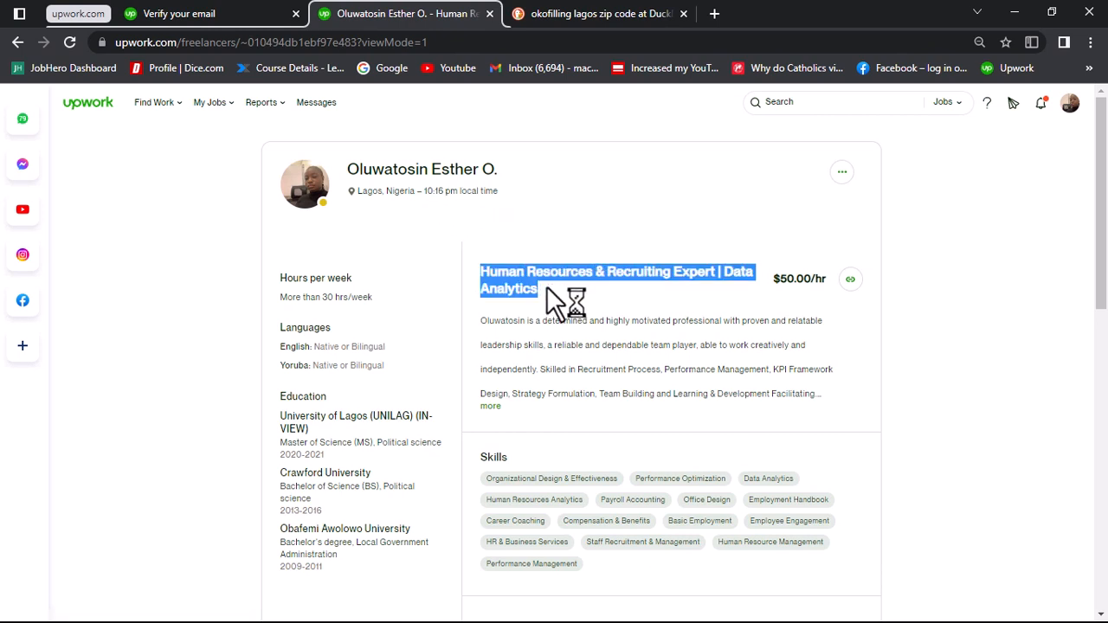
click(546, 286)
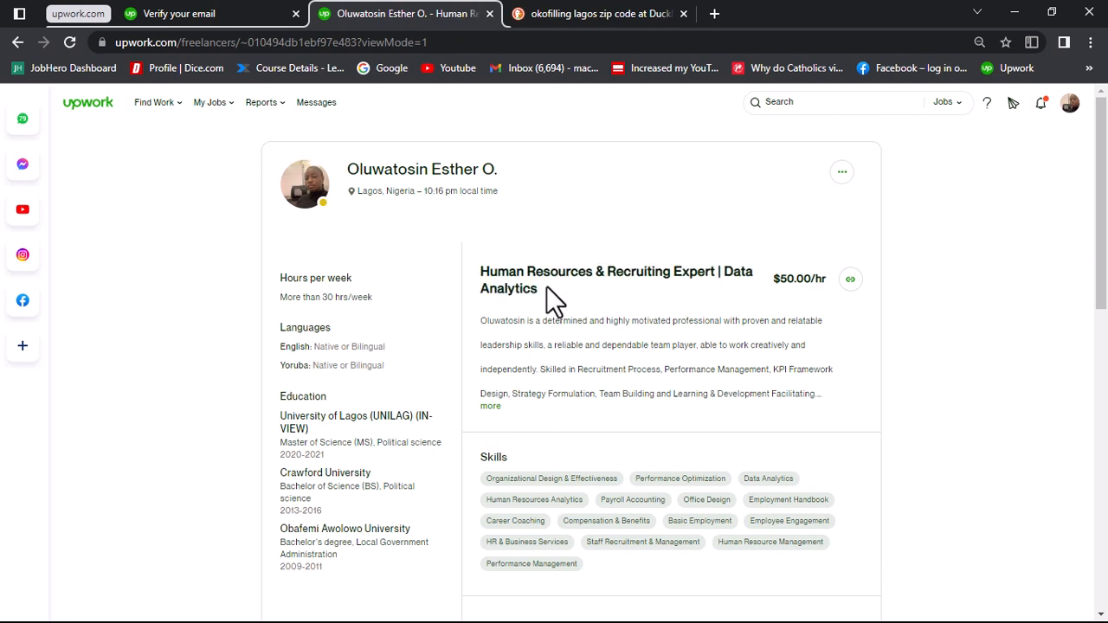
drag(770, 277, 828, 280)
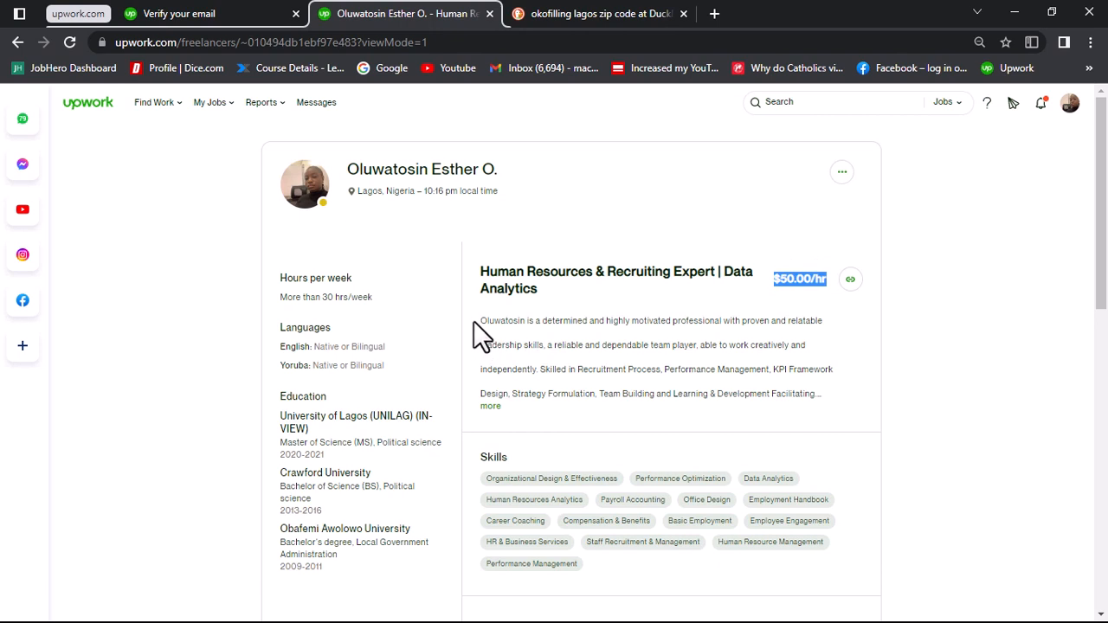
drag(473, 321, 823, 398)
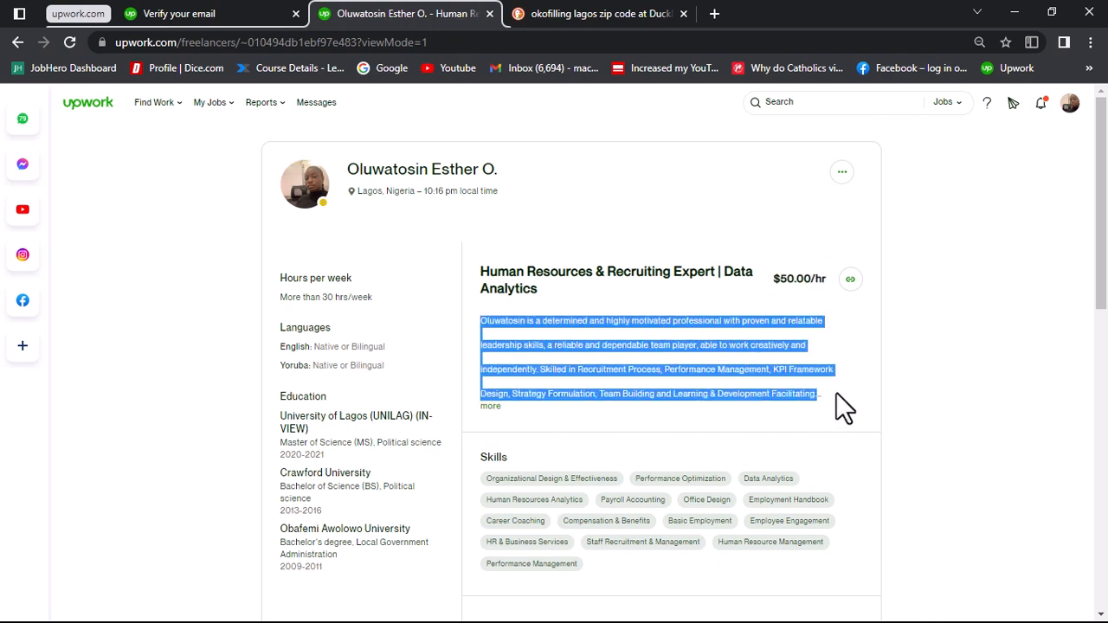
click(836, 392)
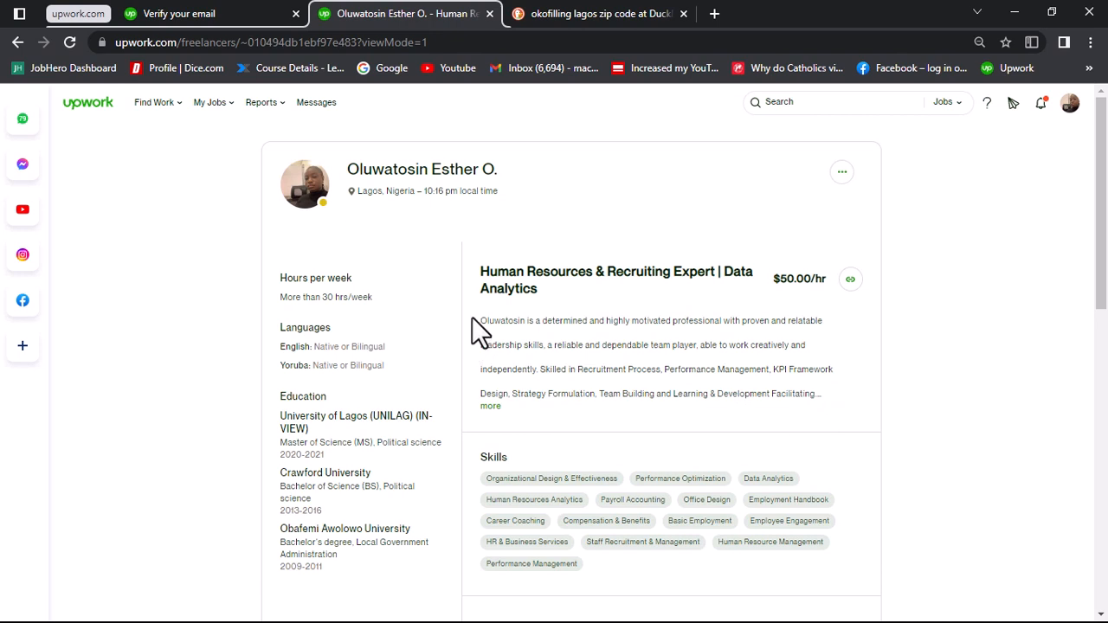
drag(472, 314, 529, 385)
click(529, 385)
Step: Review the skills, education and employment history in the profile's public view, ending back at the beginning of the profile
scroll(512, 378, down, 3)
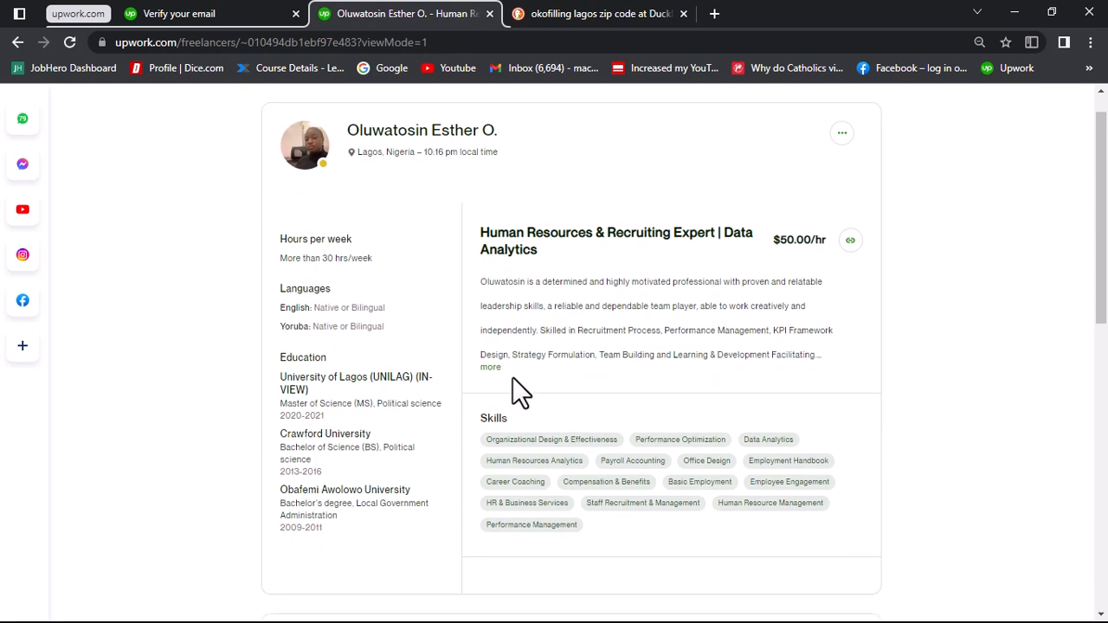
scroll(512, 378, down, 1)
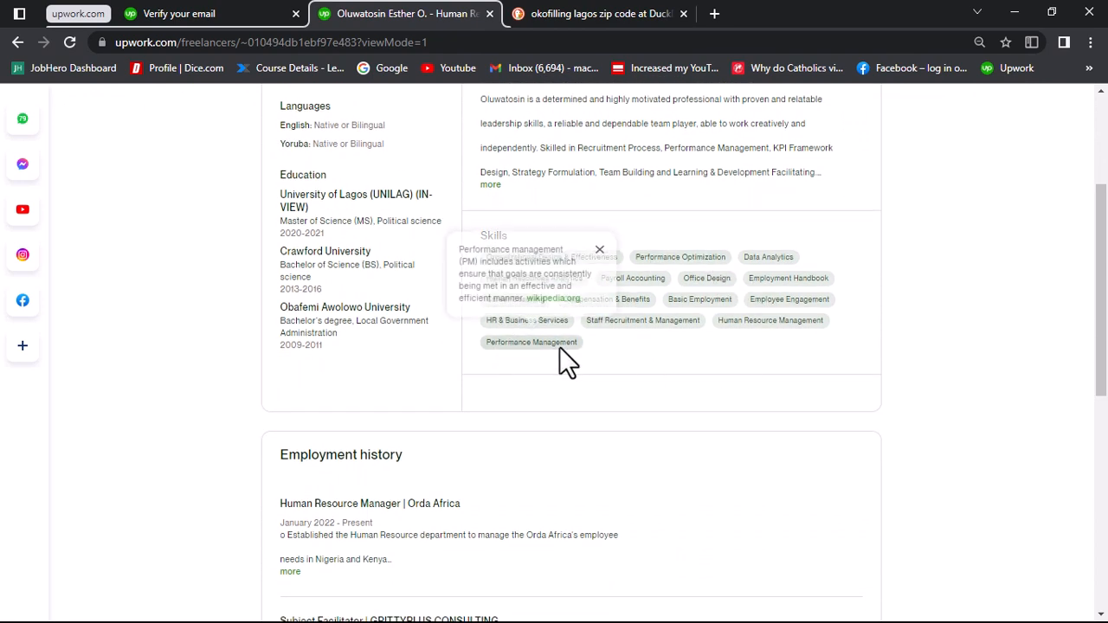
scroll(559, 346, down, 6)
scroll(559, 347, up, 4)
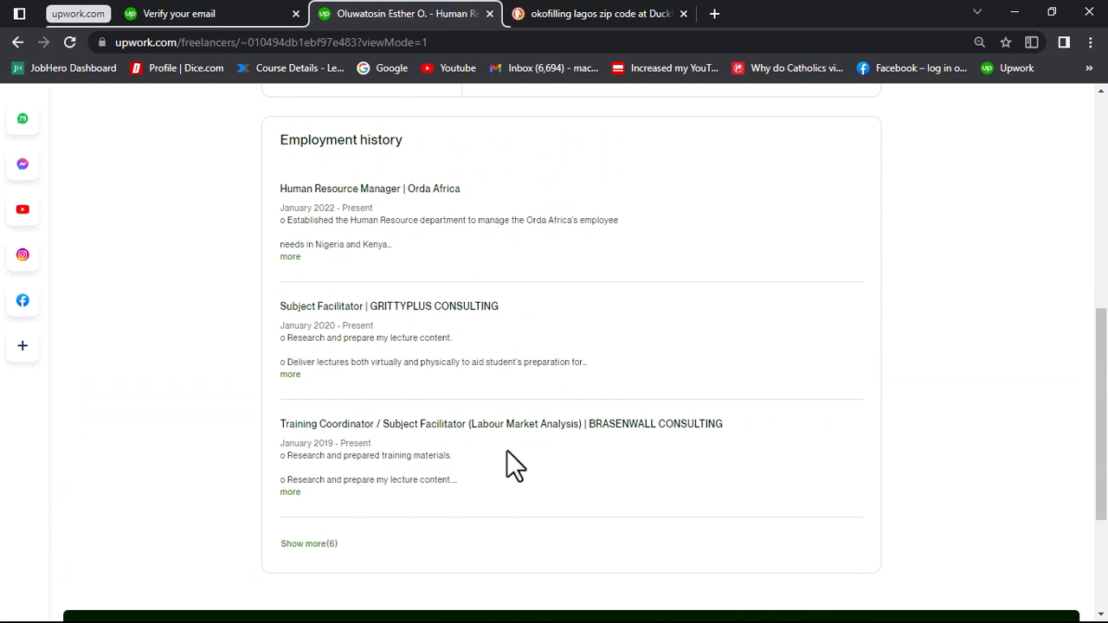
scroll(506, 450, down, 3)
scroll(506, 450, up, 6)
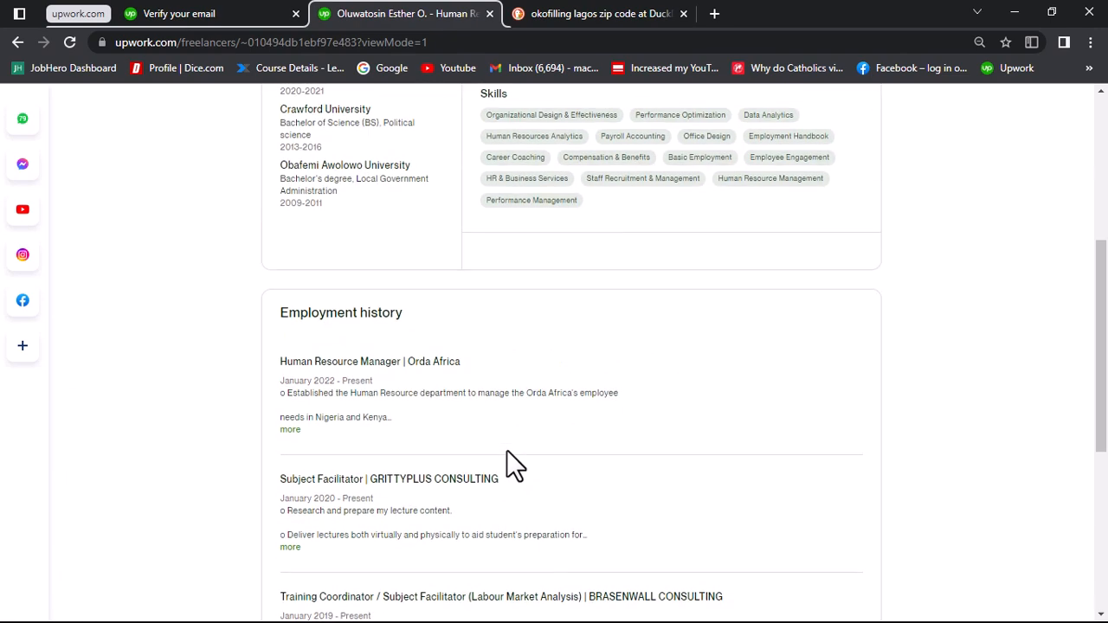
scroll(508, 451, up, 2)
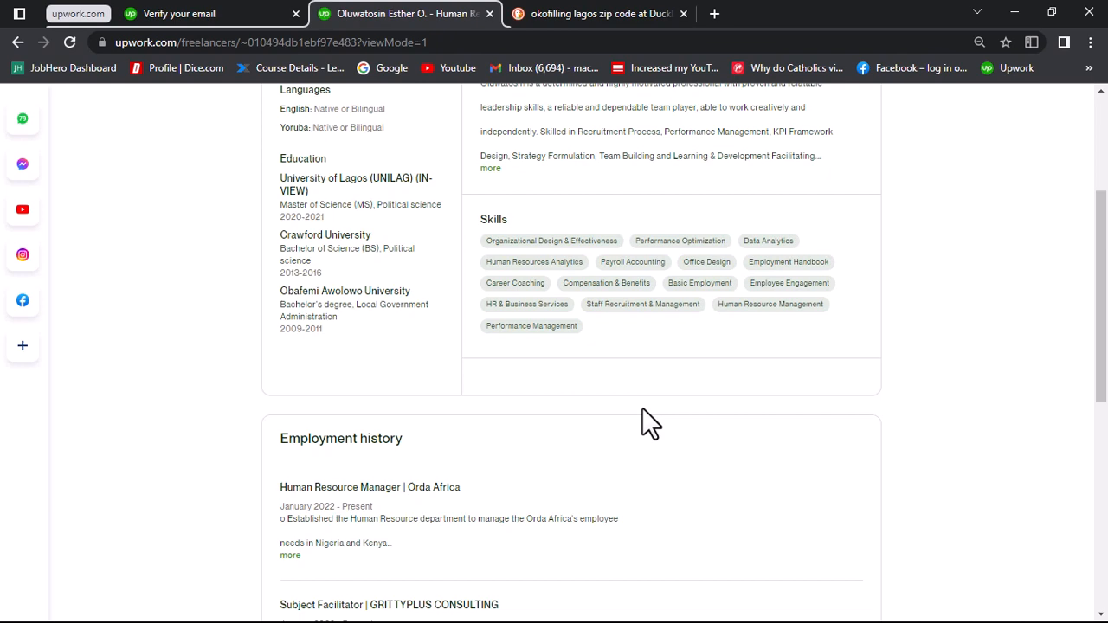
scroll(642, 407, up, 3)
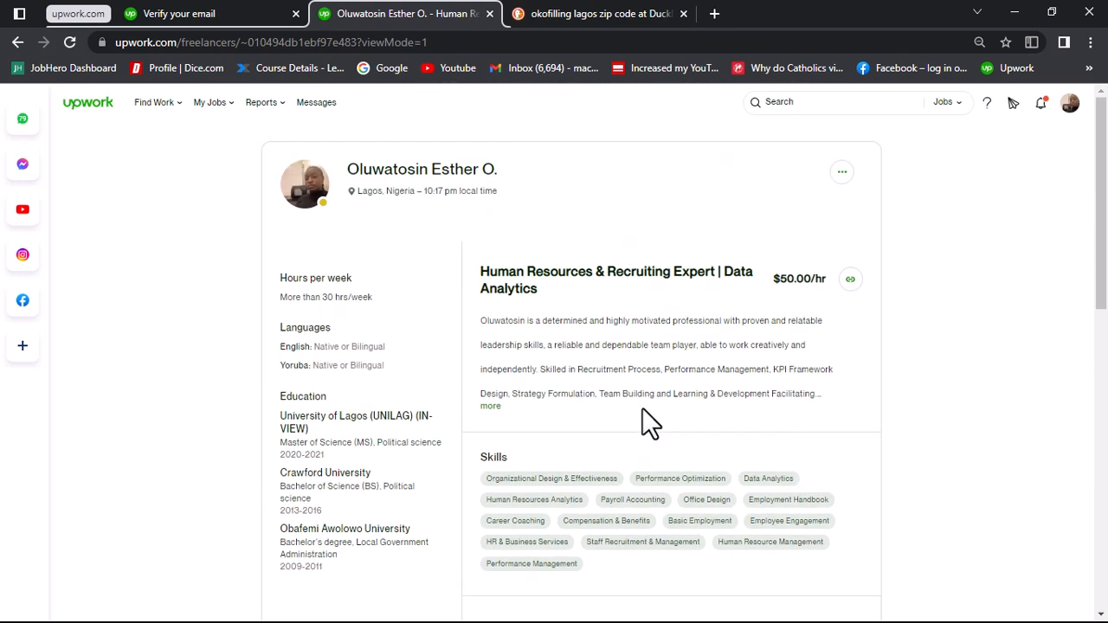
scroll(642, 407, down, 3)
scroll(642, 408, down, 2)
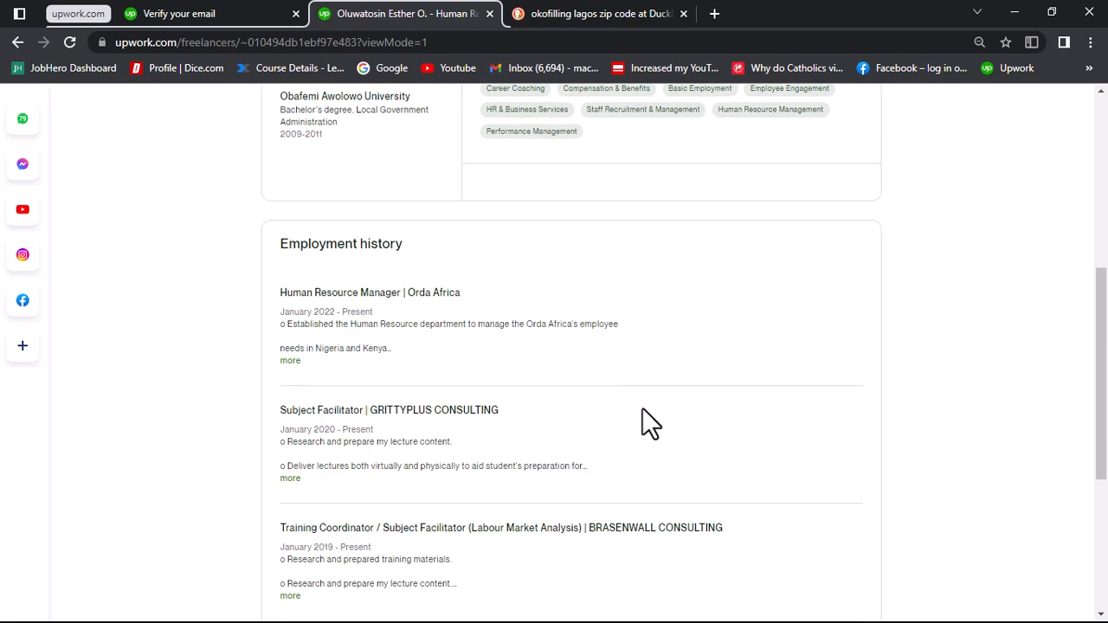
scroll(642, 407, up, 3)
scroll(642, 408, up, 2)
mouse_move(642, 408)
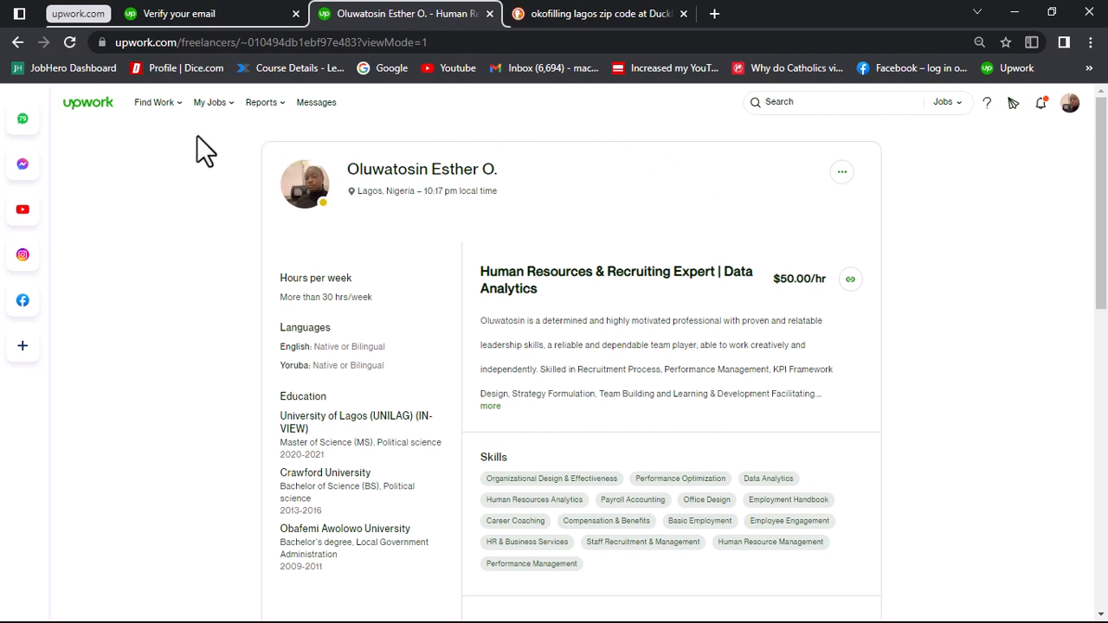
Step: Return to the editable profile and search Talent for "human resources"
click(16, 42)
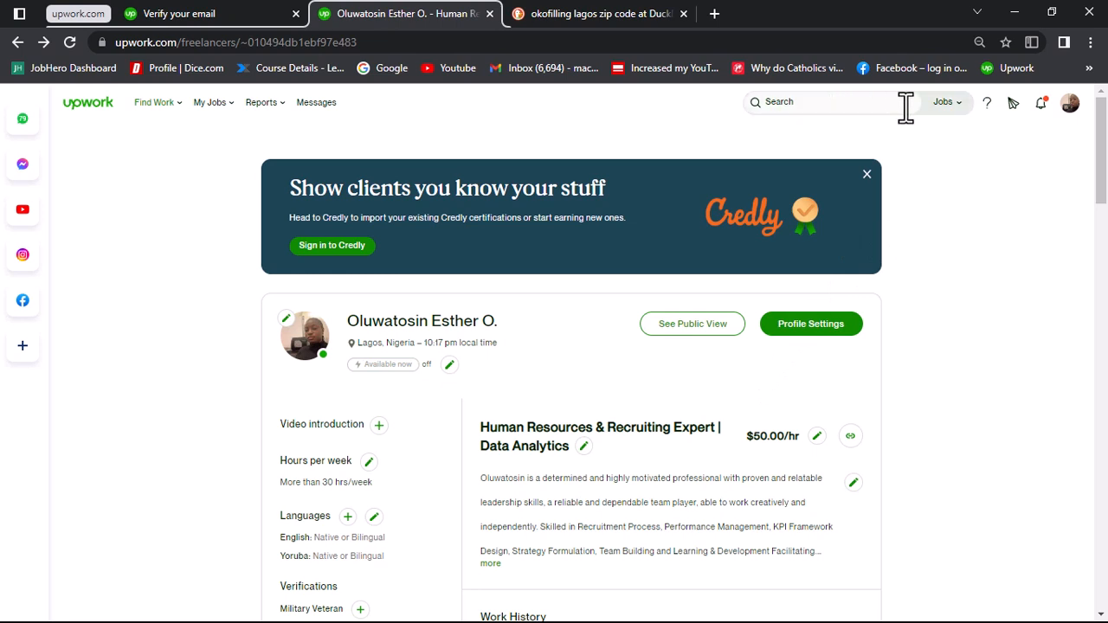
click(956, 105)
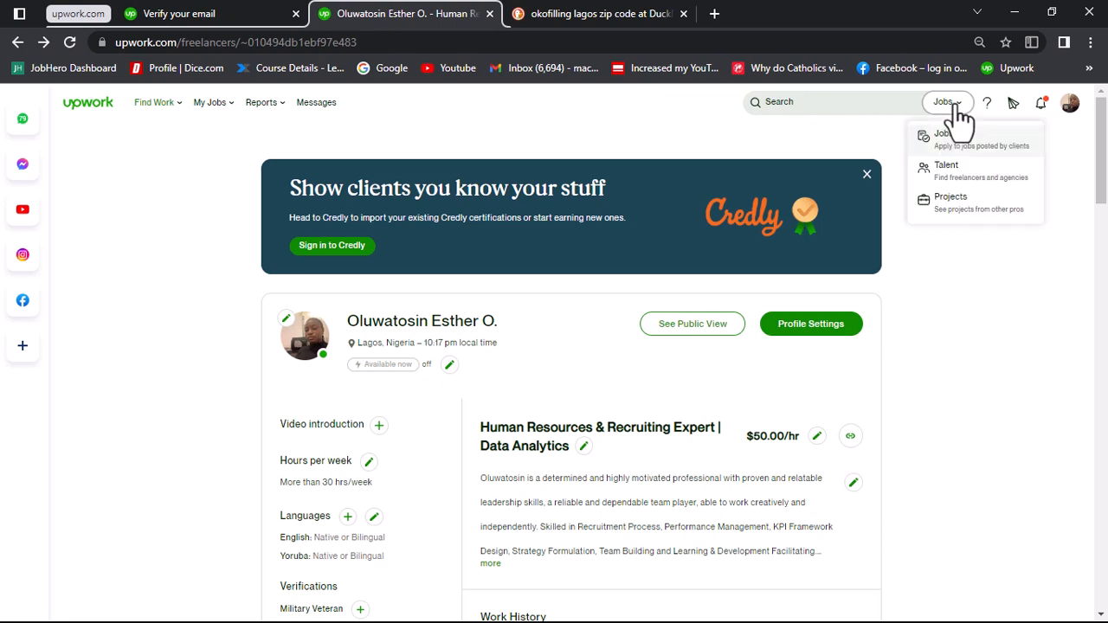
click(943, 169)
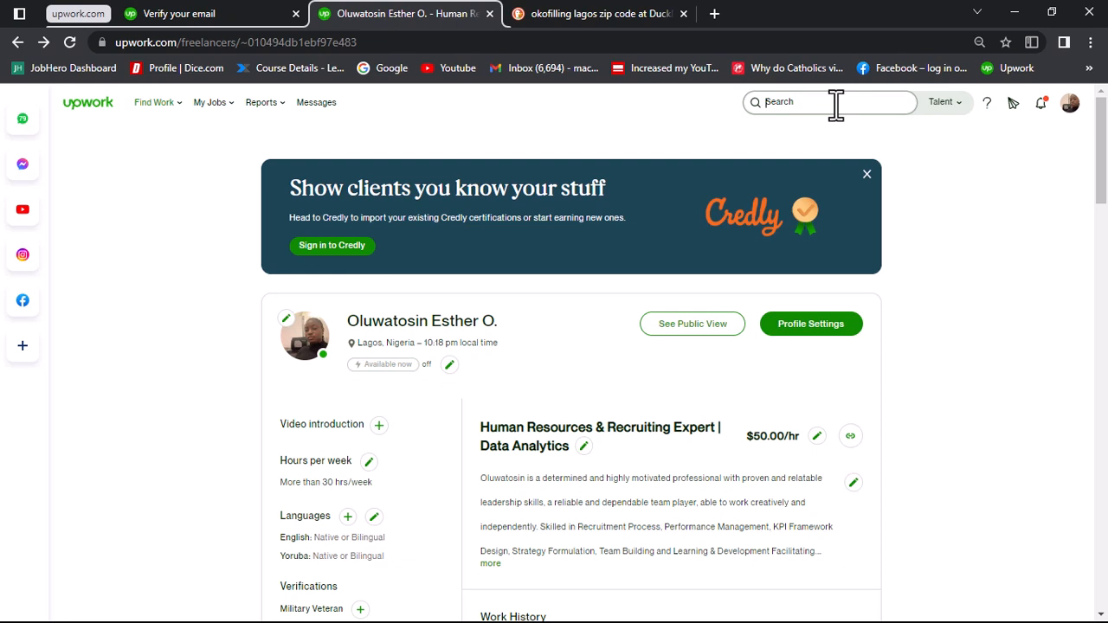
text(Human)
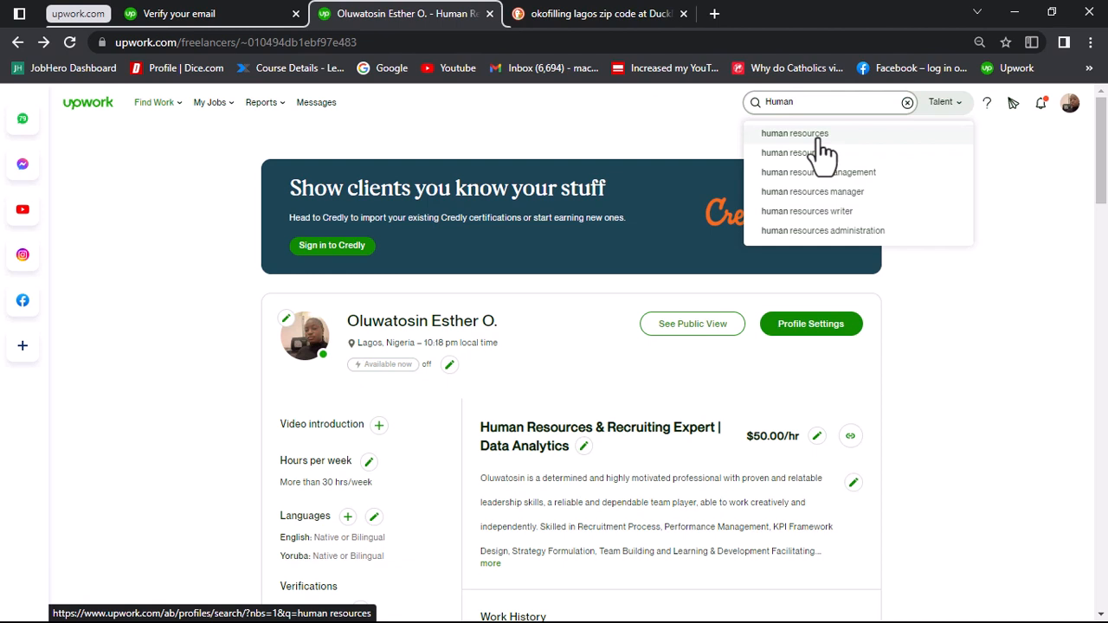
click(820, 142)
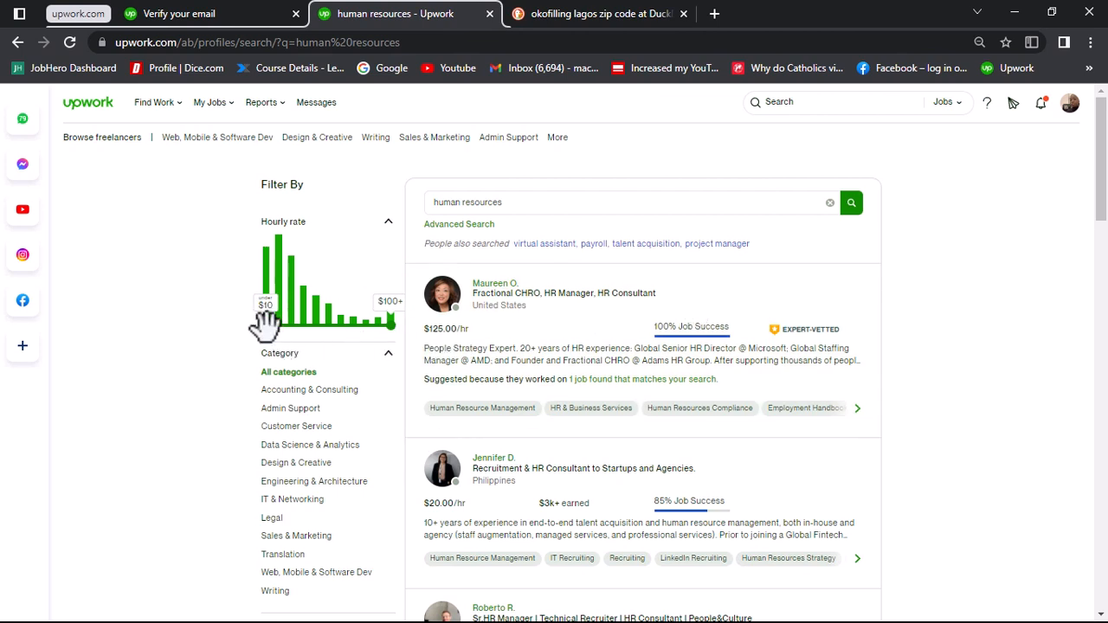
Step: Filter the talent results to an hourly rate of $80-$100+ and look through the listed freelancers
drag(265, 322, 364, 330)
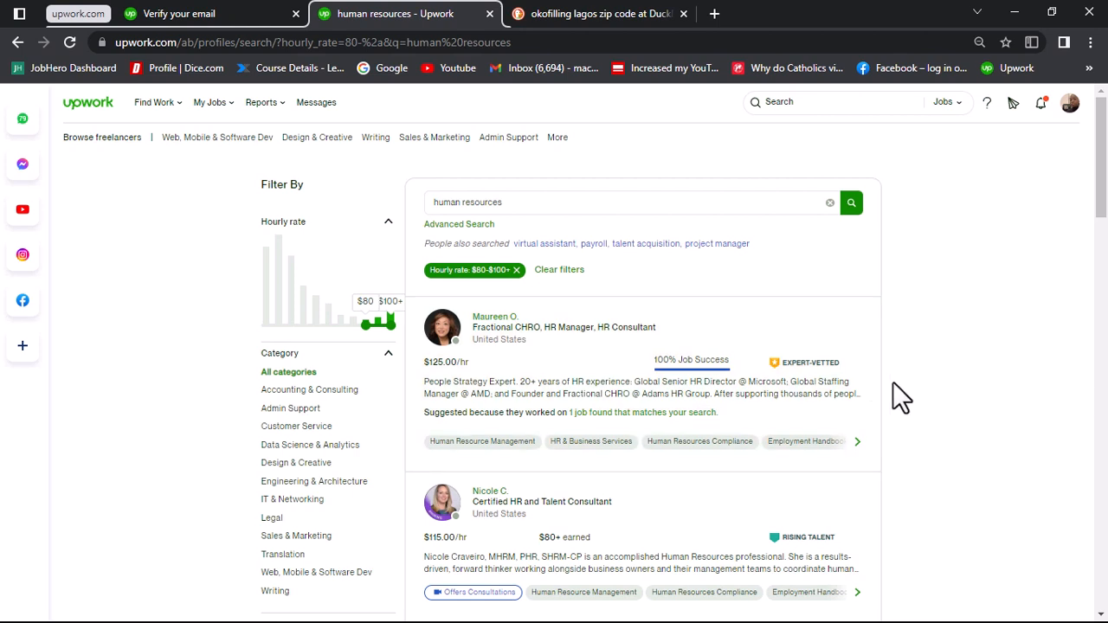
scroll(892, 384, down, 2)
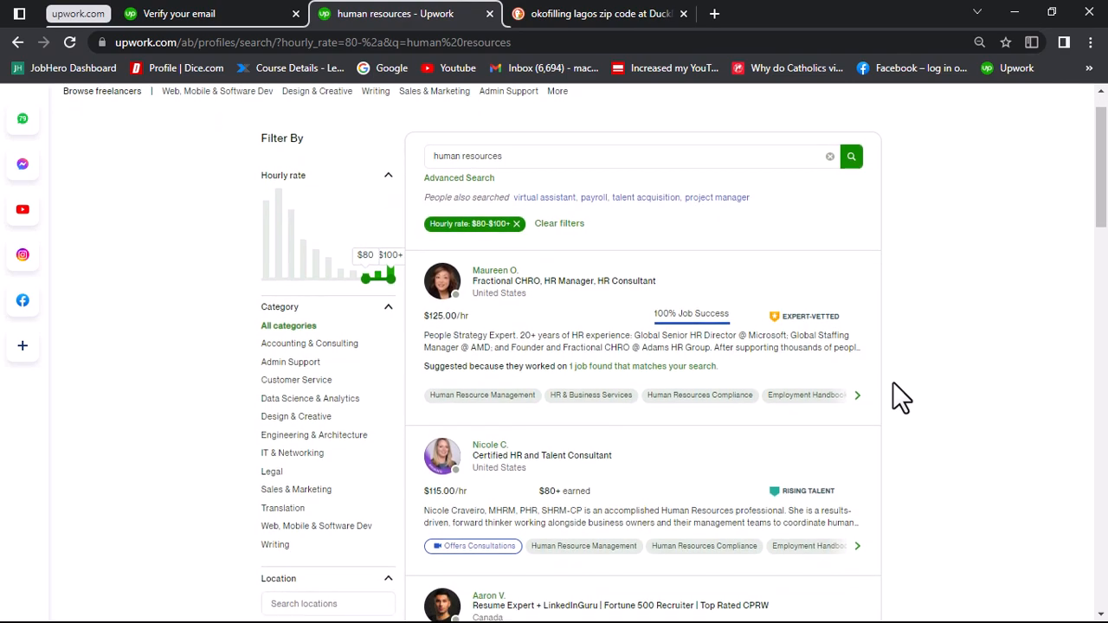
scroll(892, 382, down, 4)
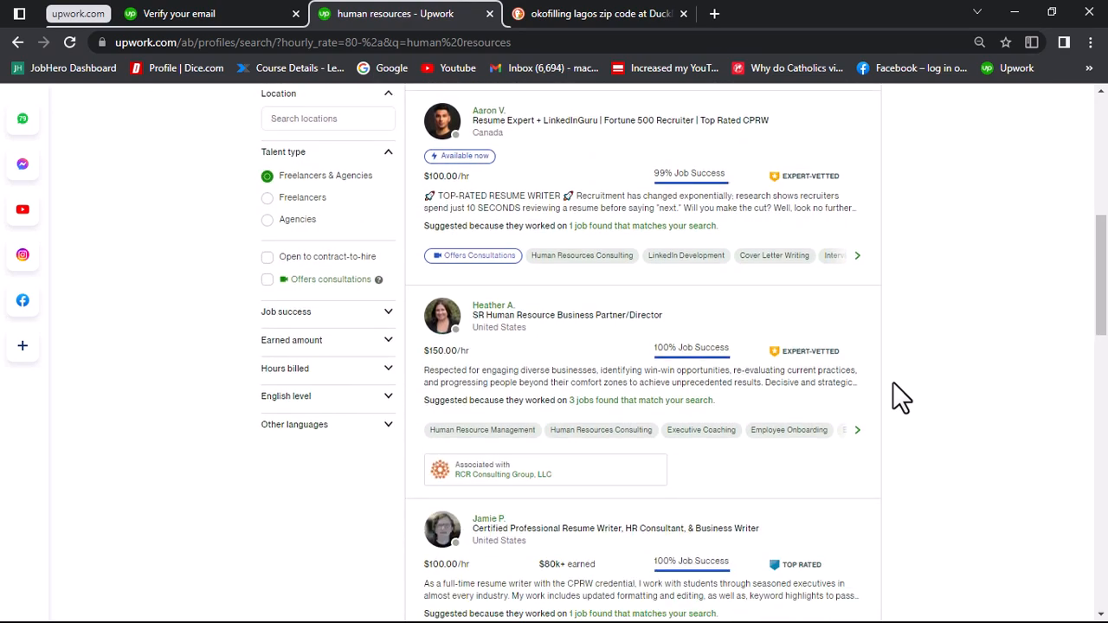
scroll(892, 382, up, 4)
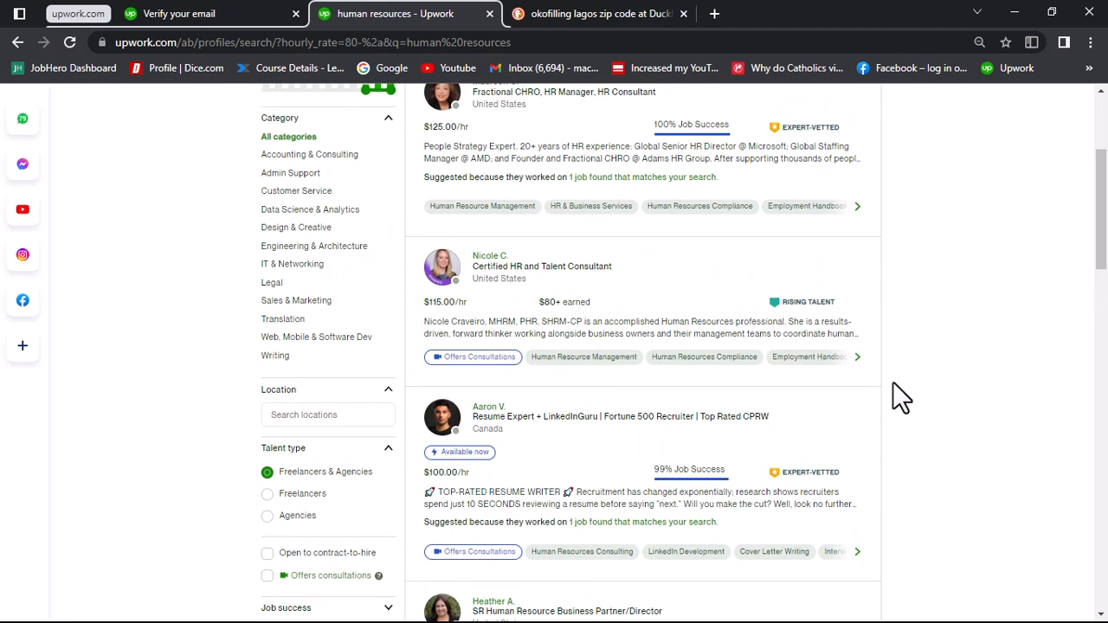
scroll(892, 382, down, 2)
scroll(636, 411, up, 1)
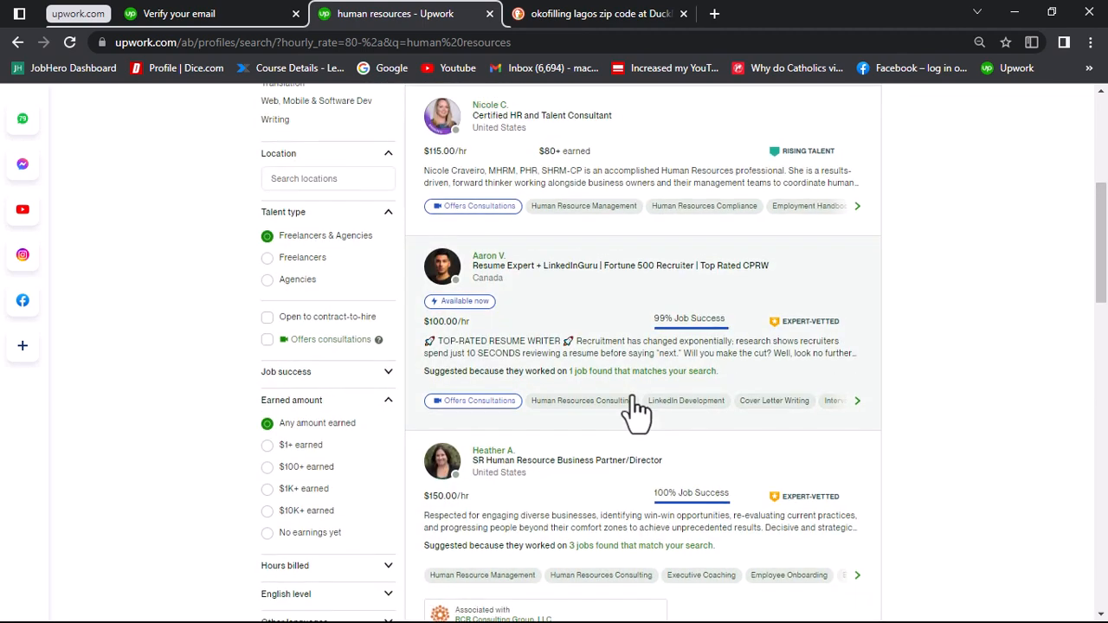
scroll(636, 411, up, 5)
scroll(636, 411, down, 6)
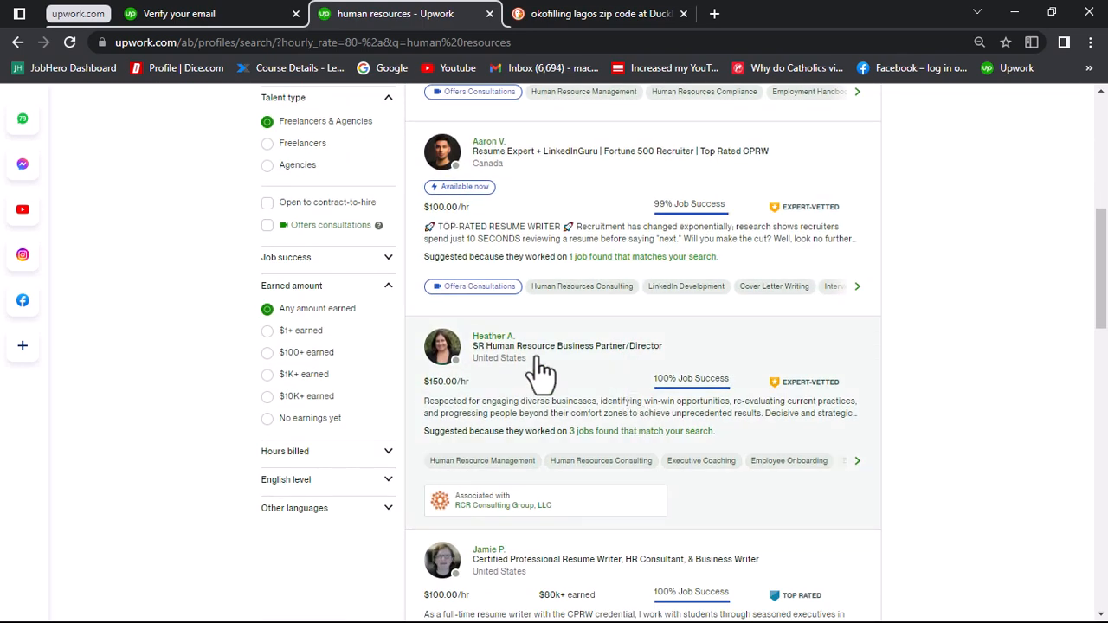
Step: Narrow the talent results to freelancers with an earned amount of $10K+
click(387, 291)
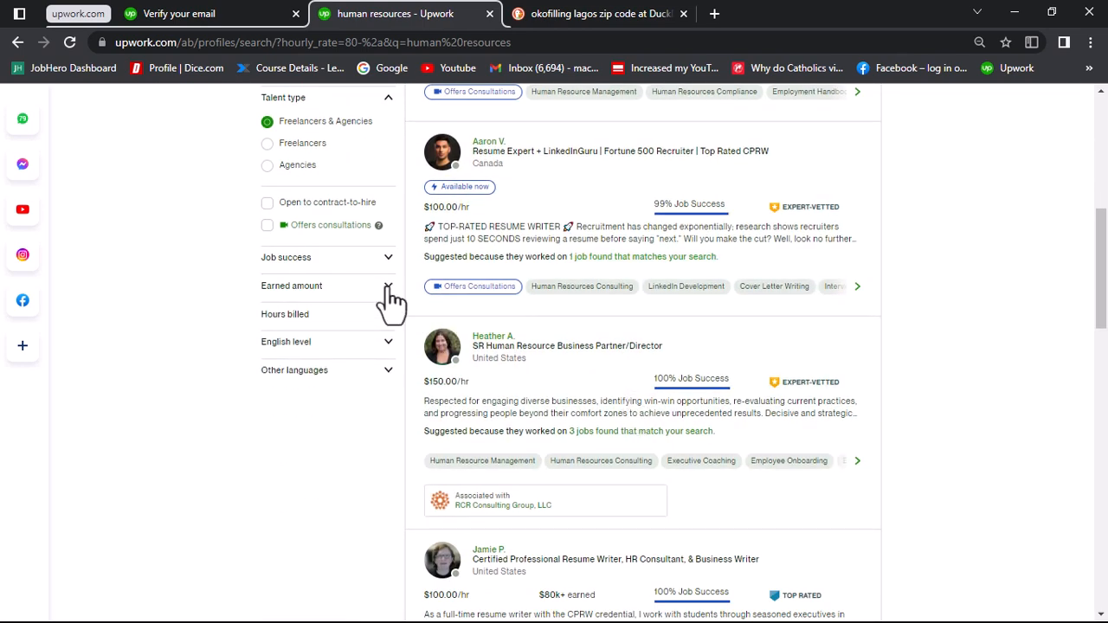
click(387, 290)
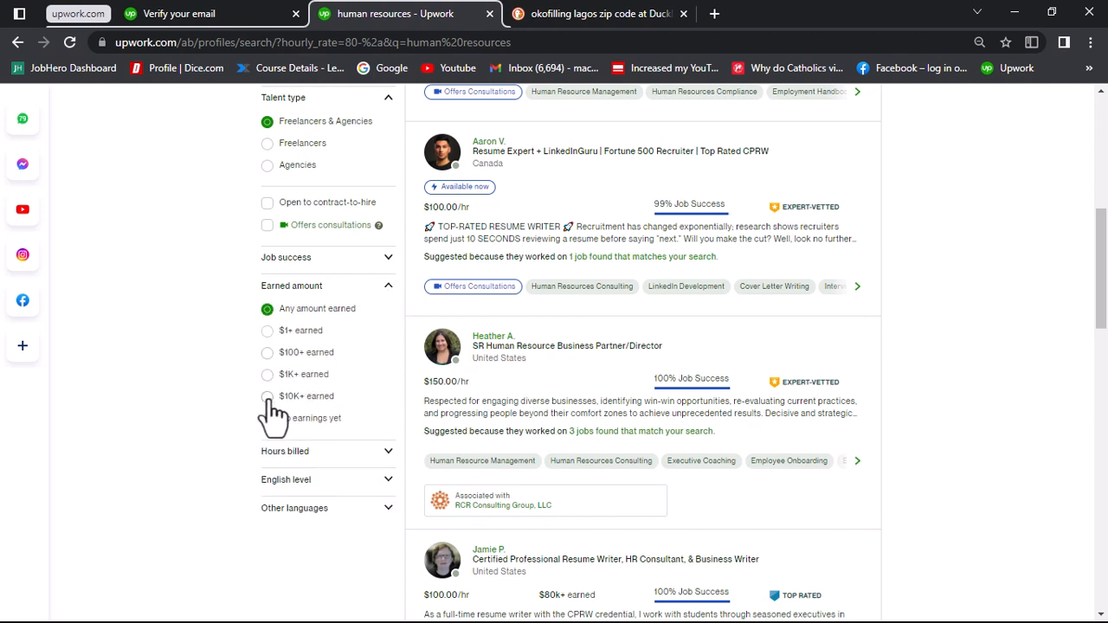
click(268, 397)
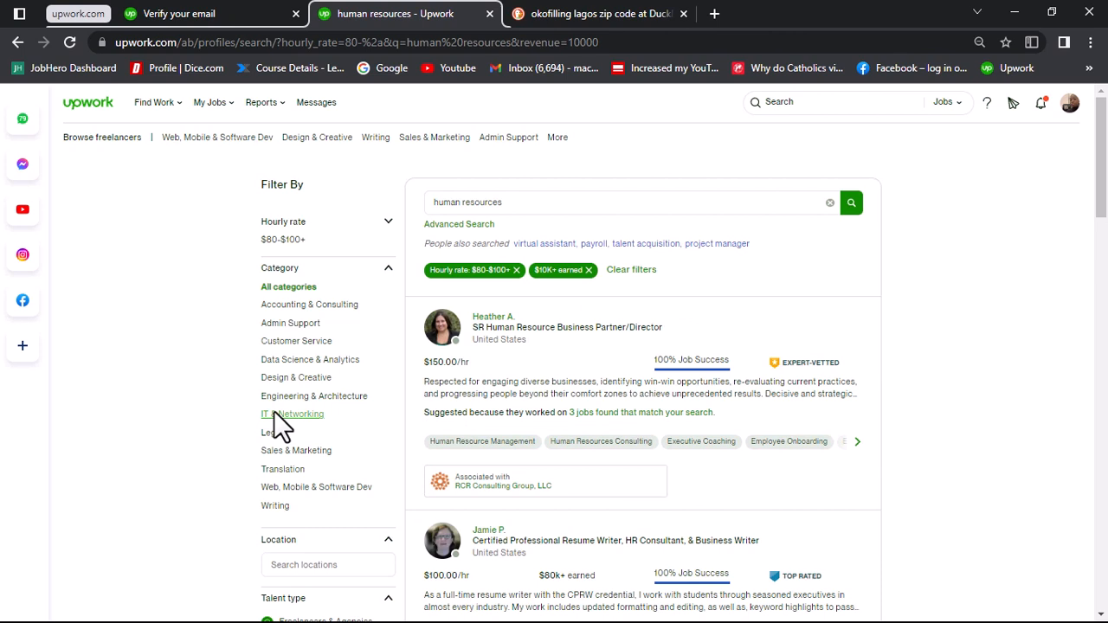
click(276, 413)
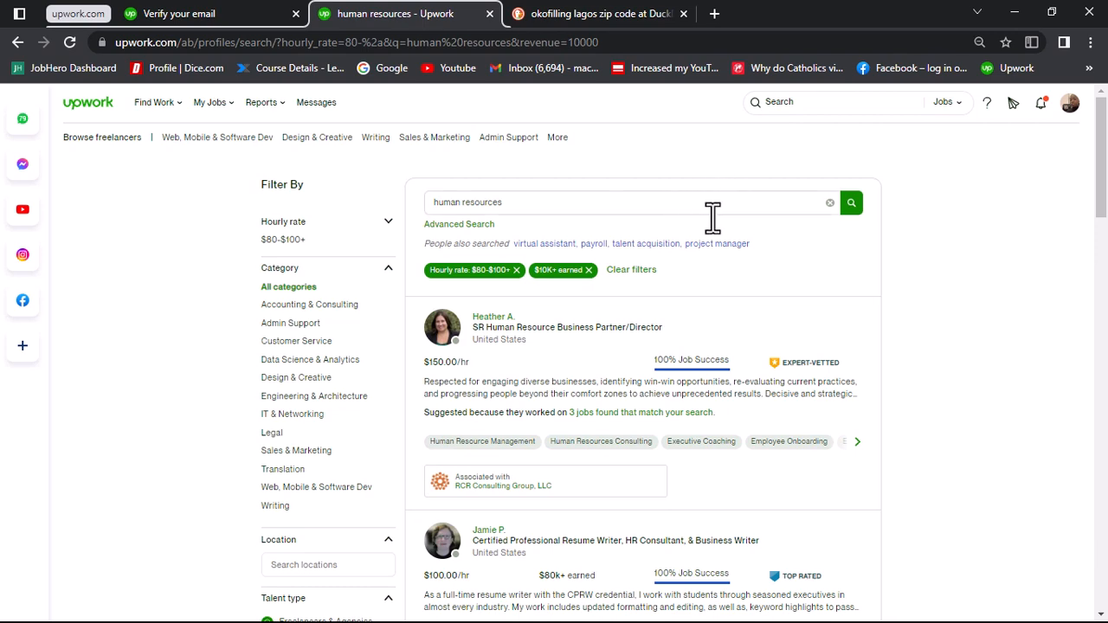
Step: Examine the hourly rates, job success scores and talent badges of the freelancers in the filtered results
scroll(735, 341, down, 2)
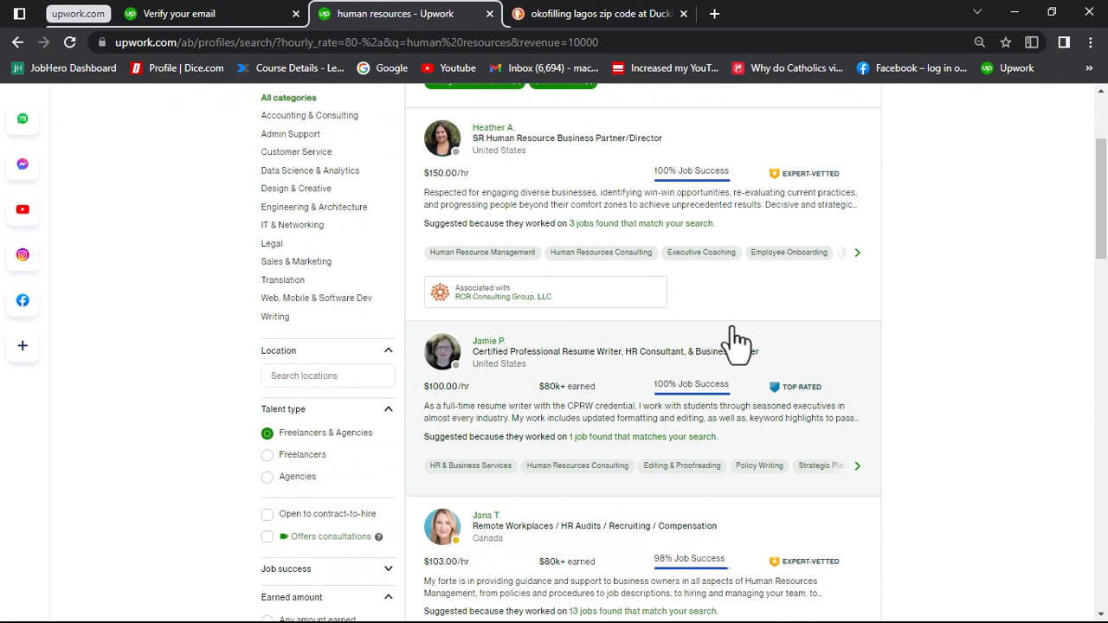
scroll(734, 341, down, 2)
scroll(735, 341, up, 2)
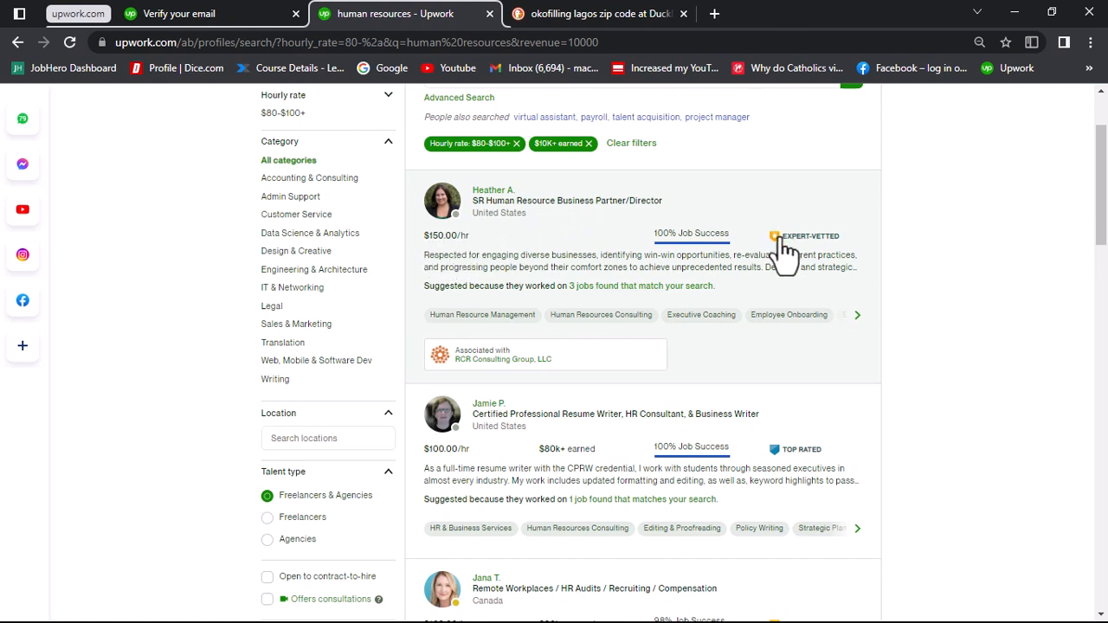
mouse_move(802, 240)
mouse_move(659, 248)
mouse_move(698, 249)
scroll(426, 278, down, 3)
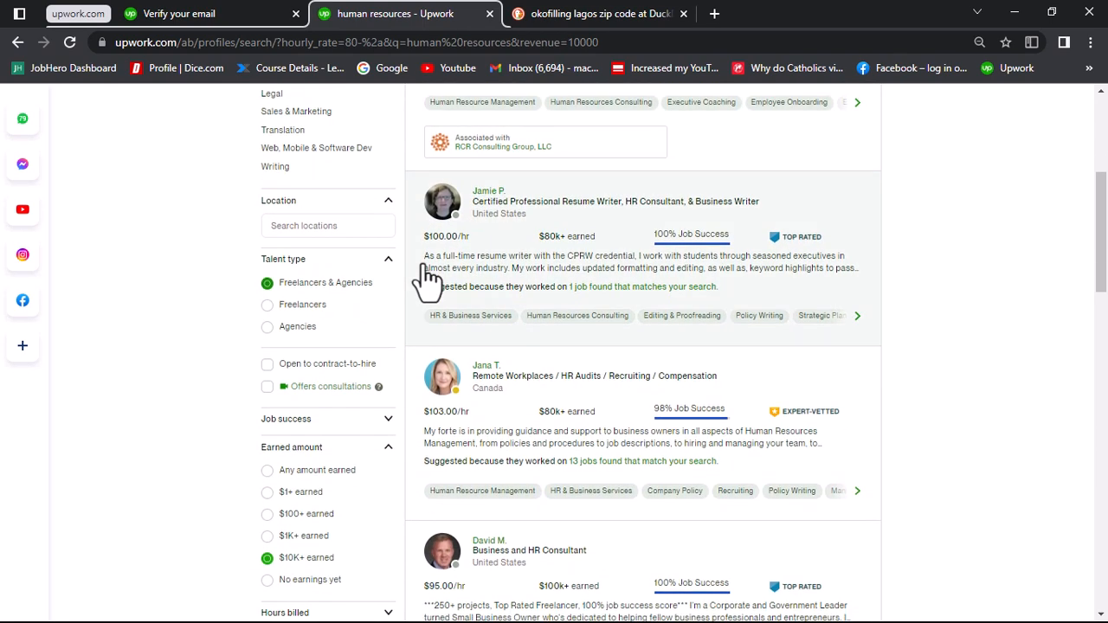
scroll(426, 279, up, 3)
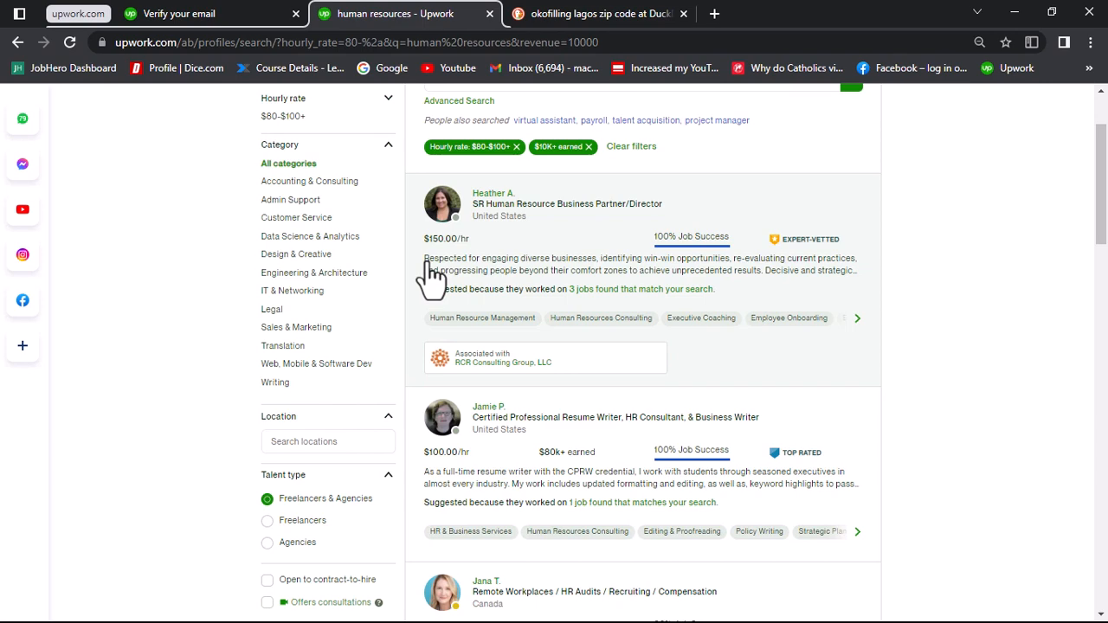
Step: Open the profile of the first freelancer in the filtered results and return to the results list
click(524, 260)
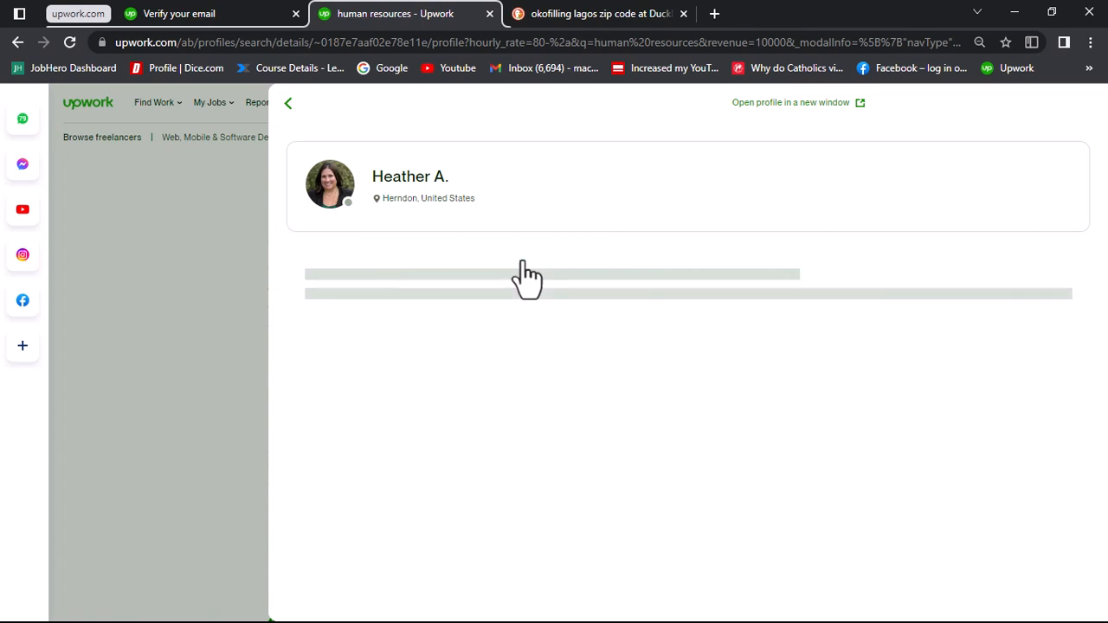
click(192, 303)
scroll(568, 395, down, 2)
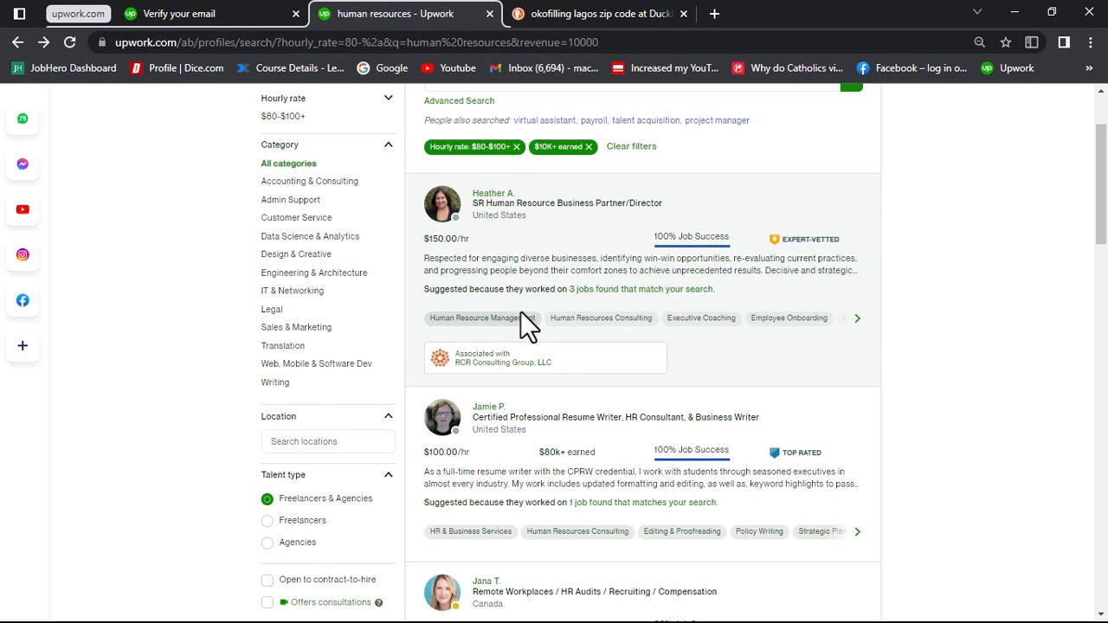
Step: Review the applied hourly rate and earned amount filters against the freelancers listed in the human resources results
scroll(626, 279, up, 2)
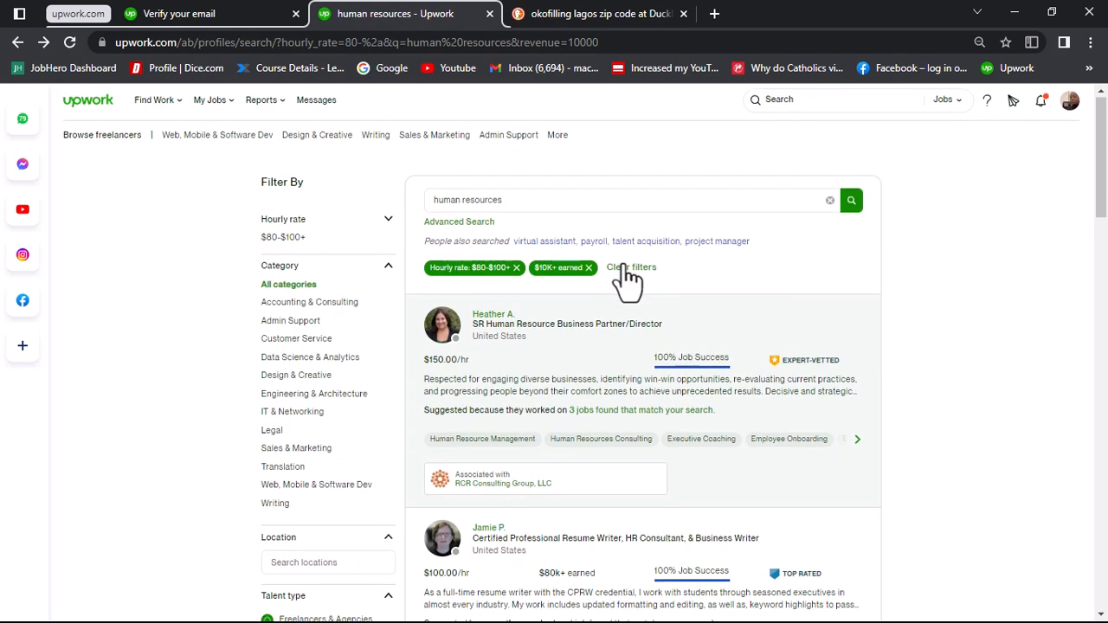
scroll(626, 280, down, 1)
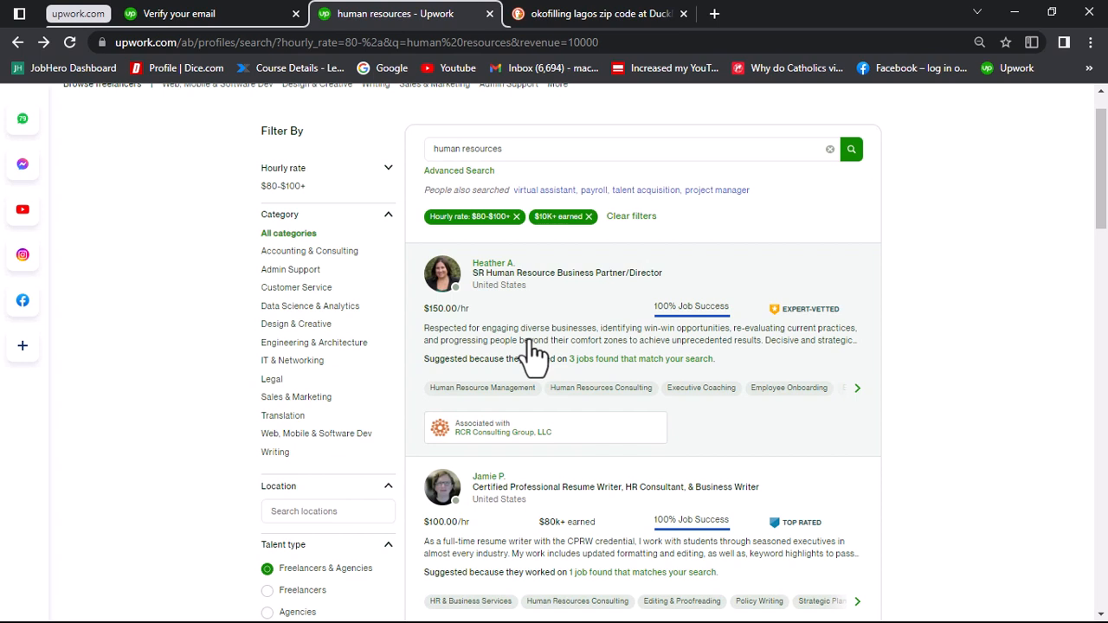
scroll(532, 350, down, 1)
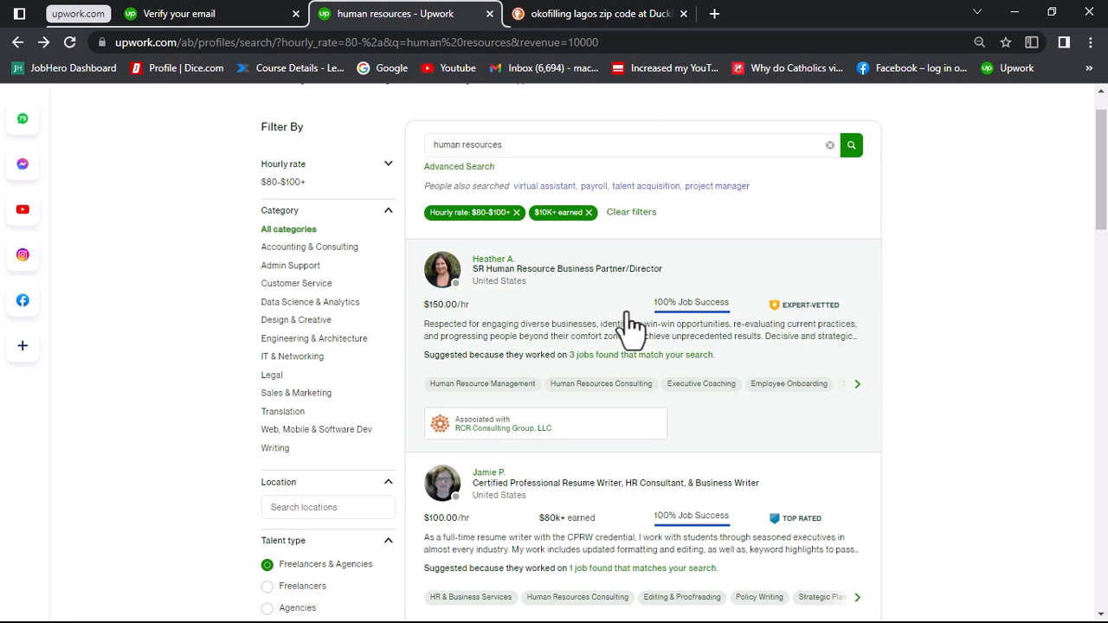
scroll(824, 260, up, 1)
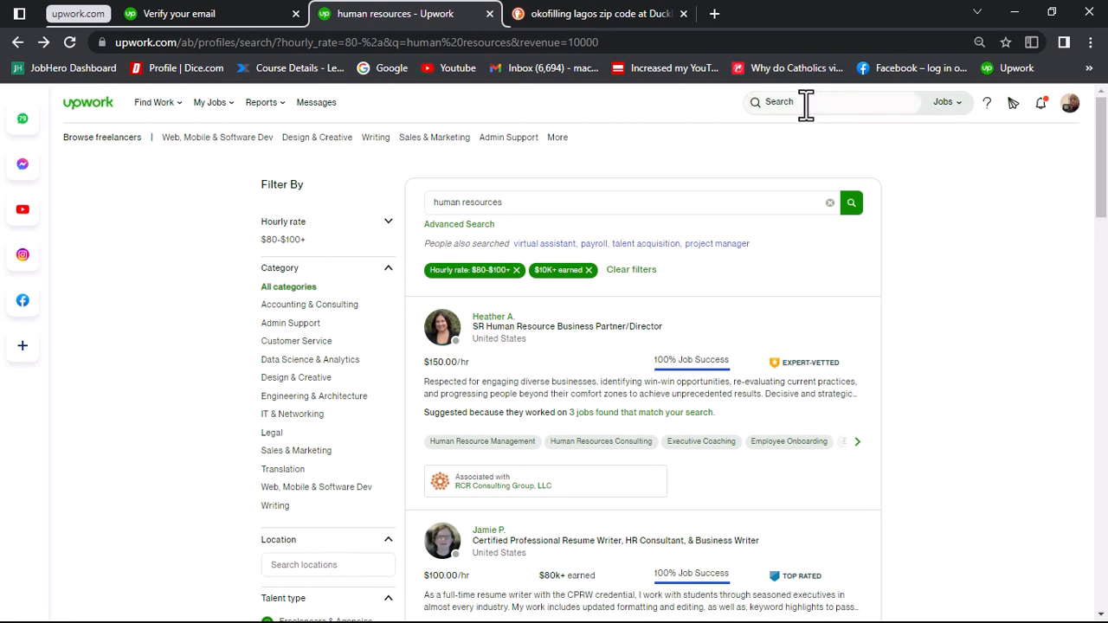
scroll(277, 419, down, 3)
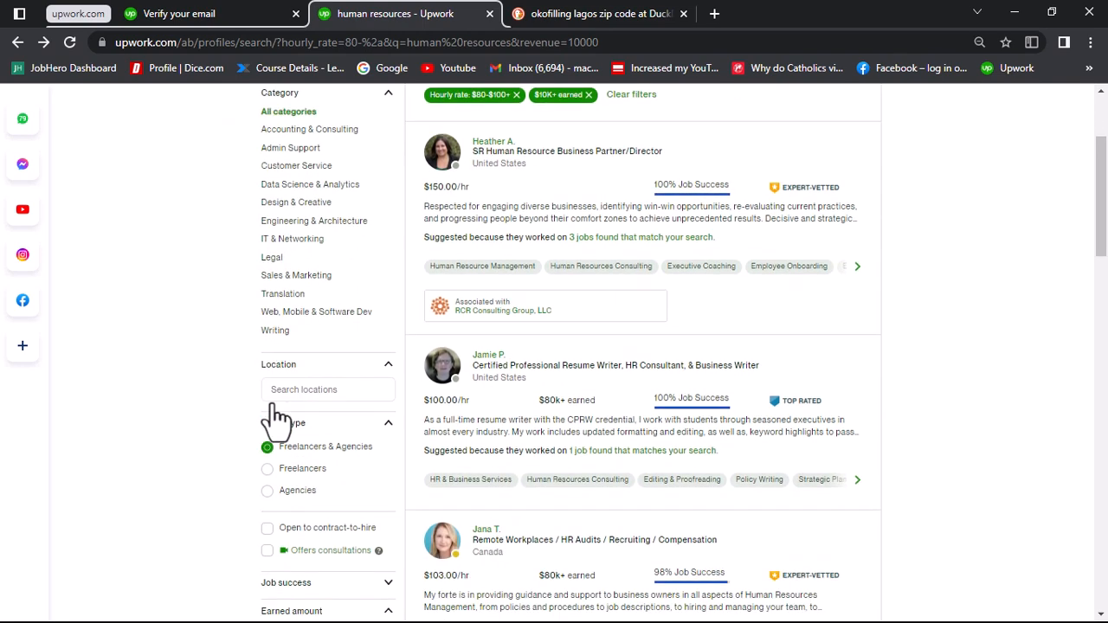
scroll(277, 419, down, 2)
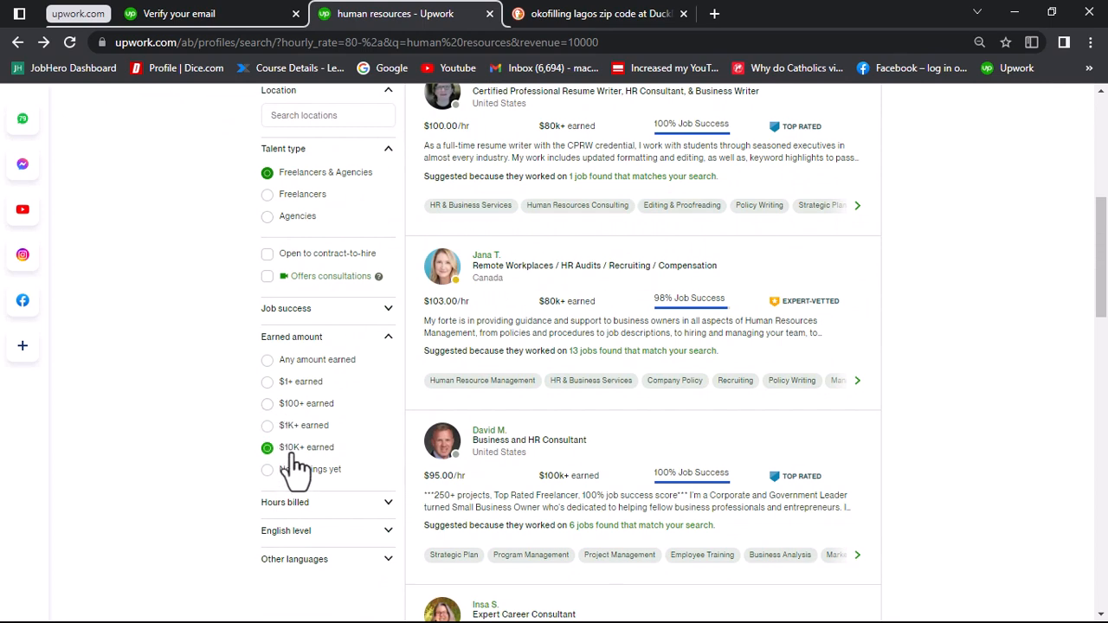
scroll(730, 354, up, 3)
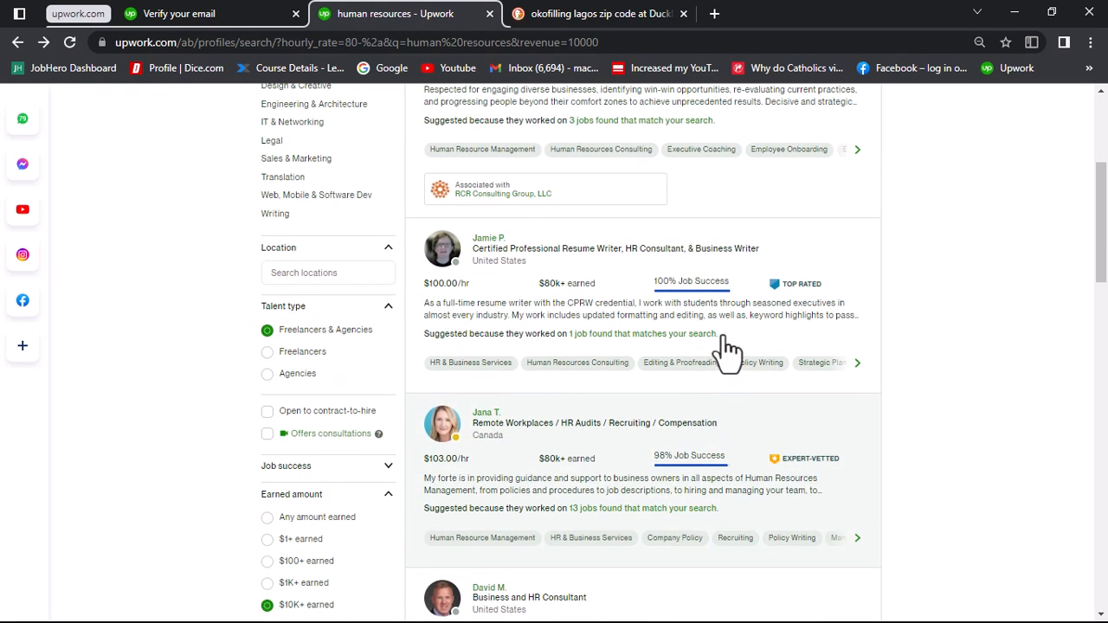
scroll(730, 353, up, 1)
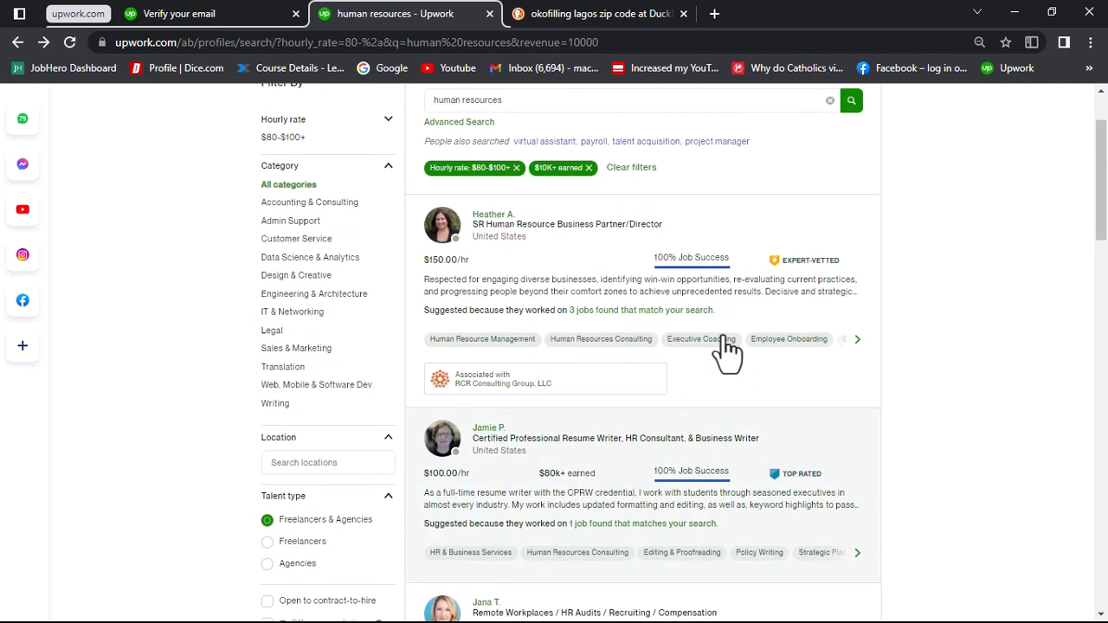
Step: Read the full overview of the SR Human Resource Business Partner/Director, highlight its list of core competencies, and return to the results
click(572, 292)
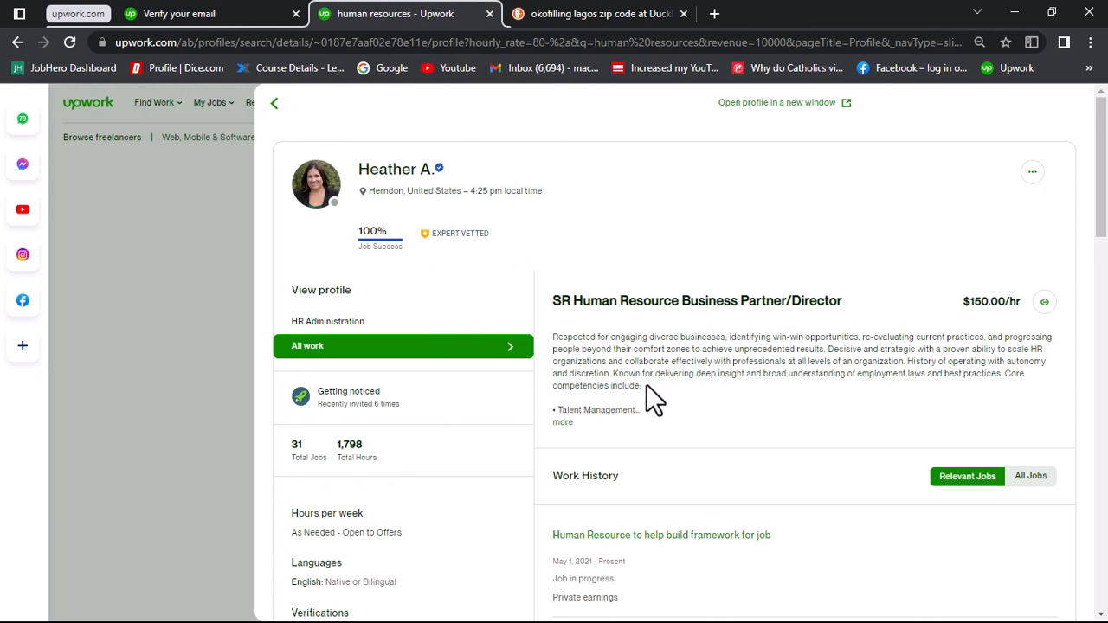
click(563, 422)
scroll(723, 401, down, 2)
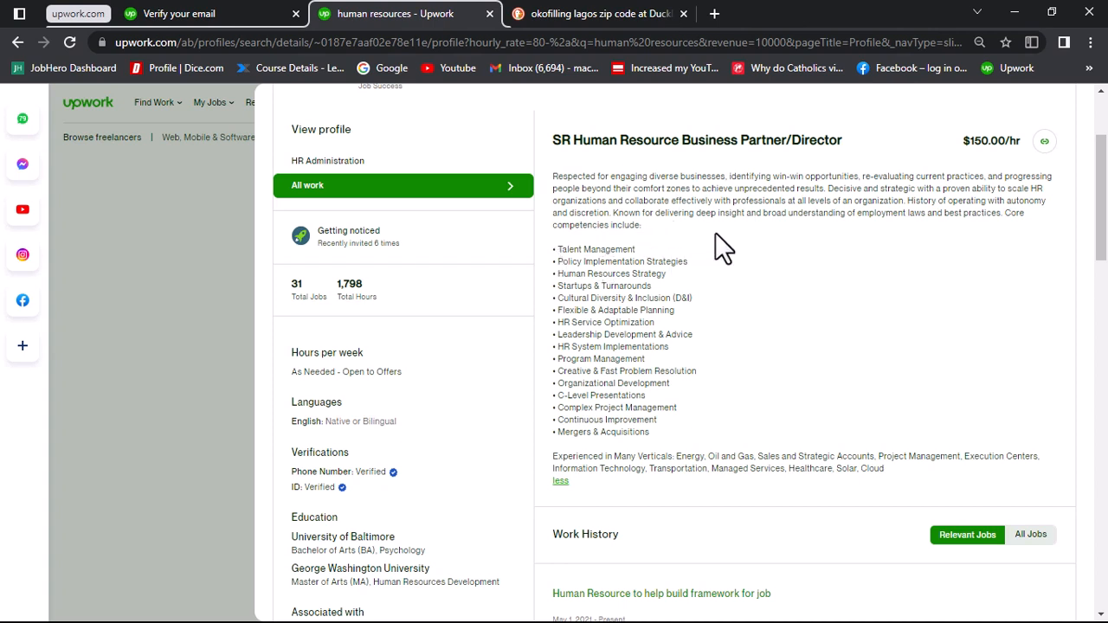
drag(715, 231, 724, 438)
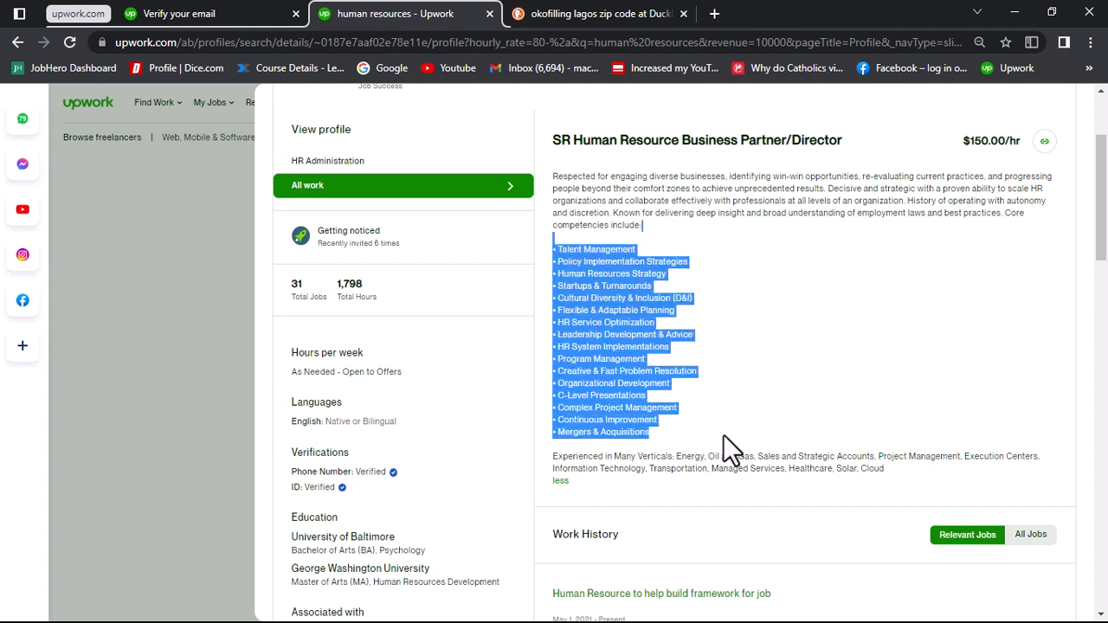
click(198, 405)
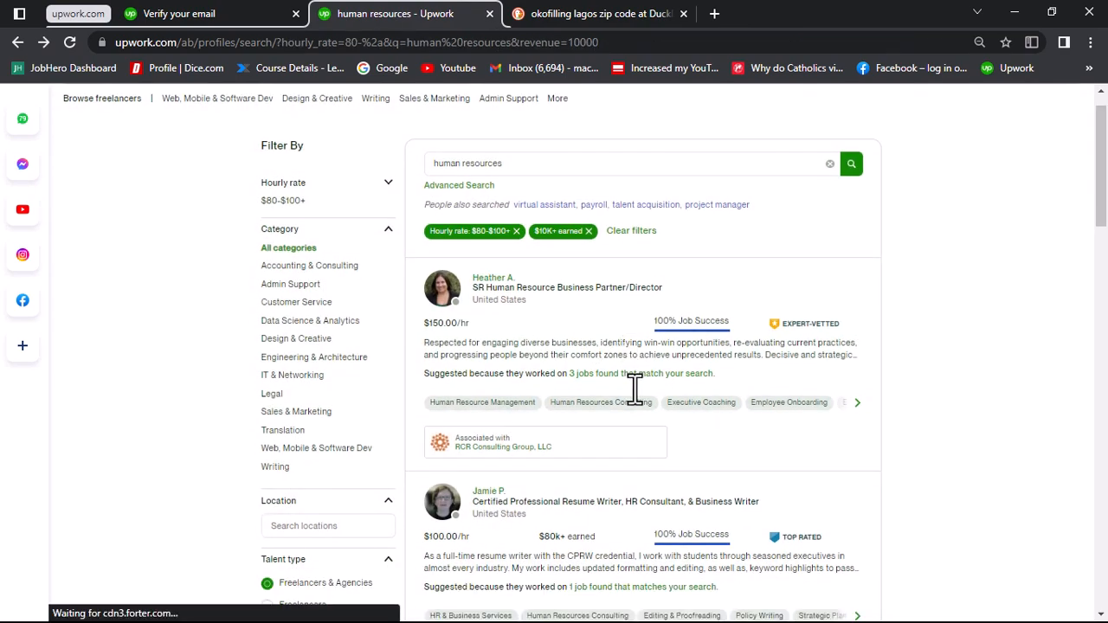
Step: Open the profile of the Certified Professional Resume Writer and HR Consultant and read the full overview
scroll(635, 390, down, 3)
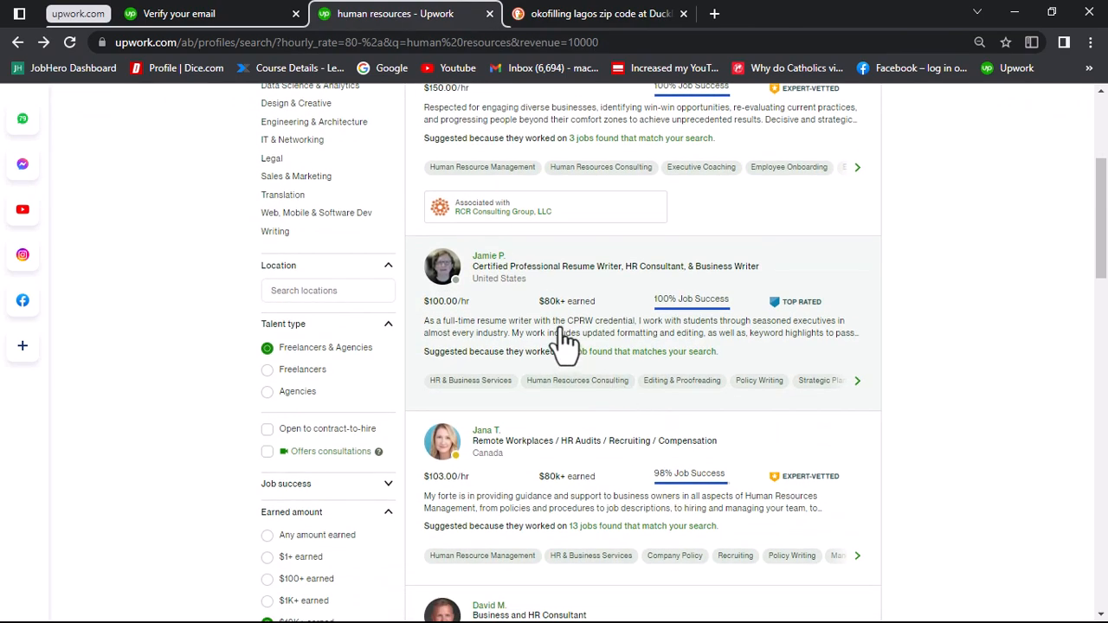
click(564, 340)
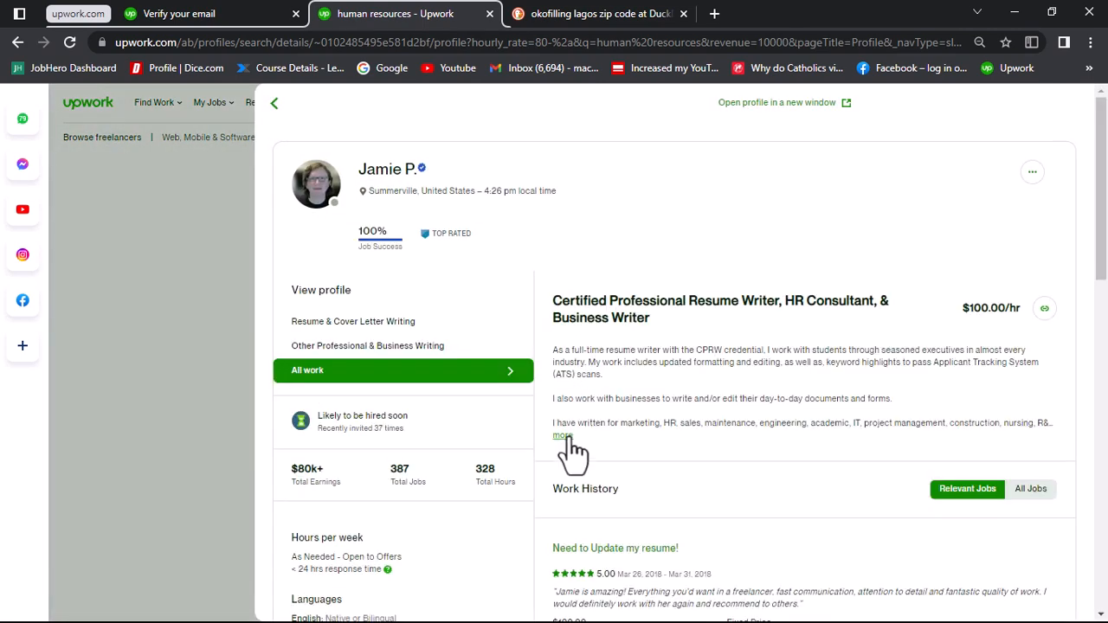
click(562, 435)
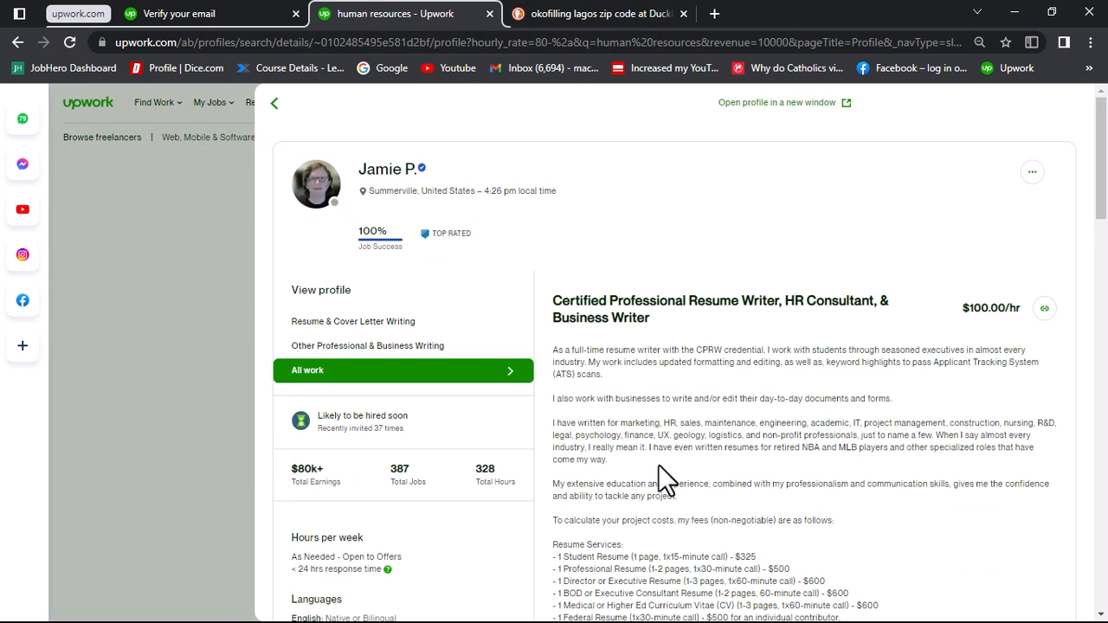
scroll(658, 464, down, 3)
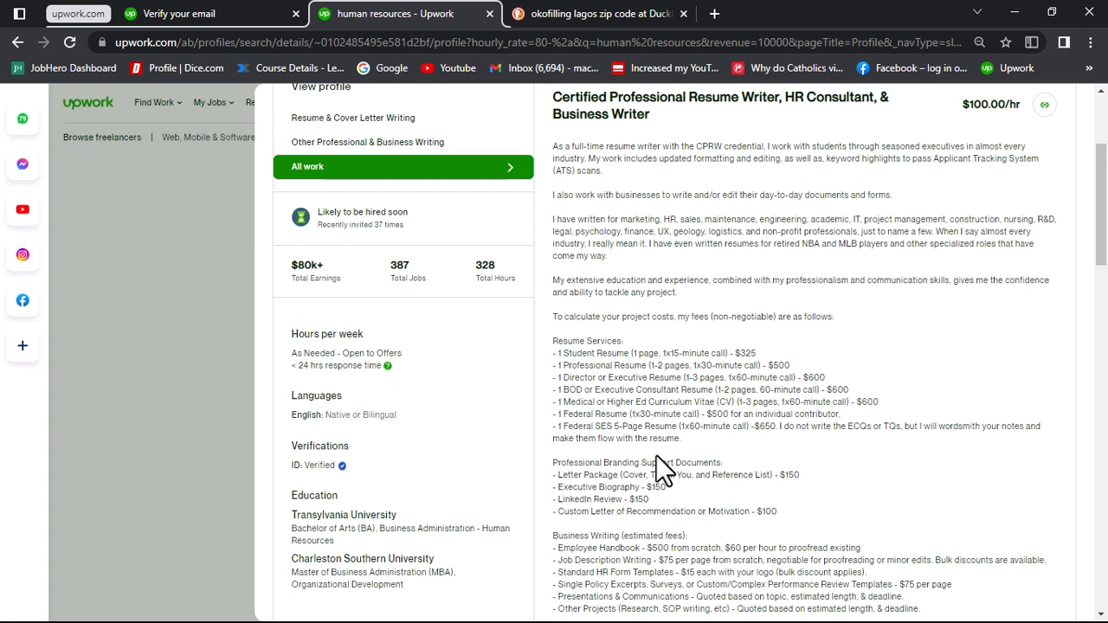
scroll(655, 454, up, 2)
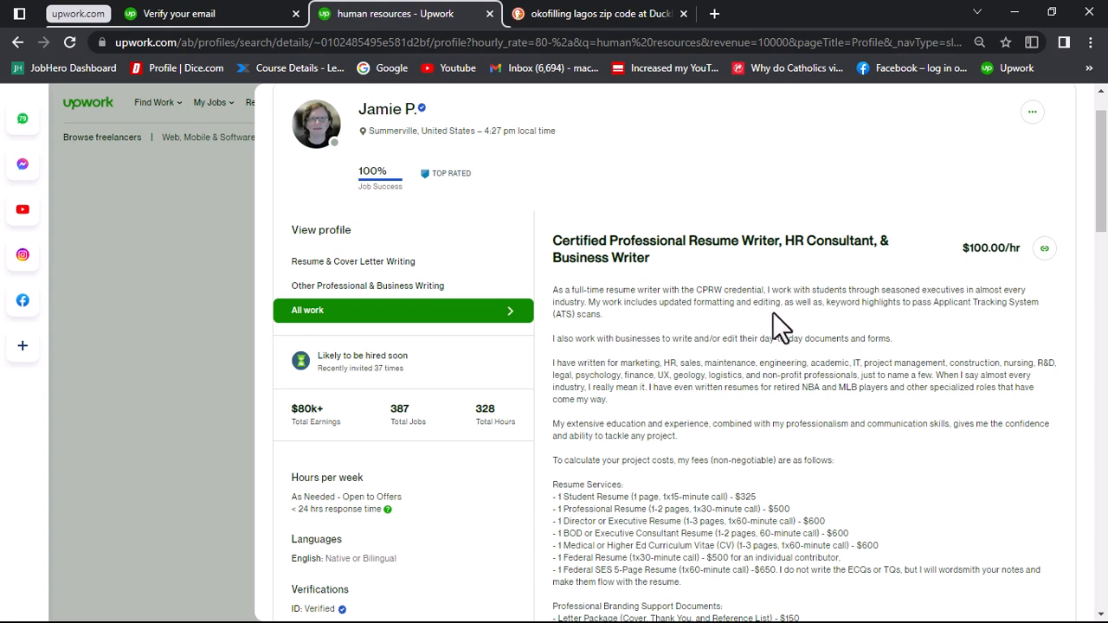
Step: Highlight the overview's opening sentence and its list of resume services with prices, and return to the results
scroll(687, 418, down, 1)
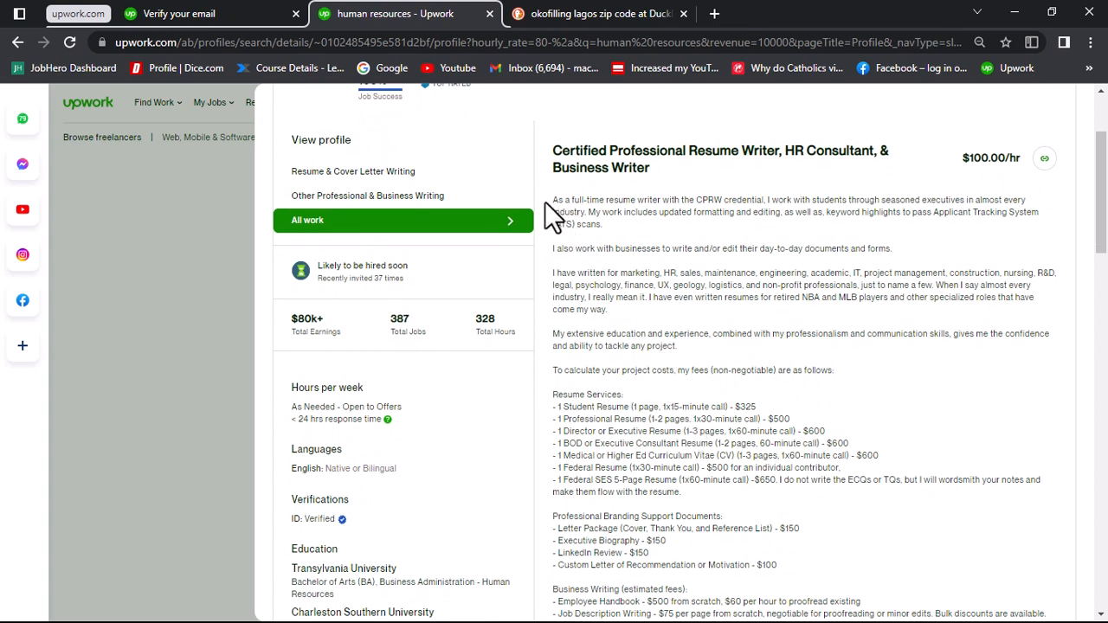
drag(549, 201, 604, 215)
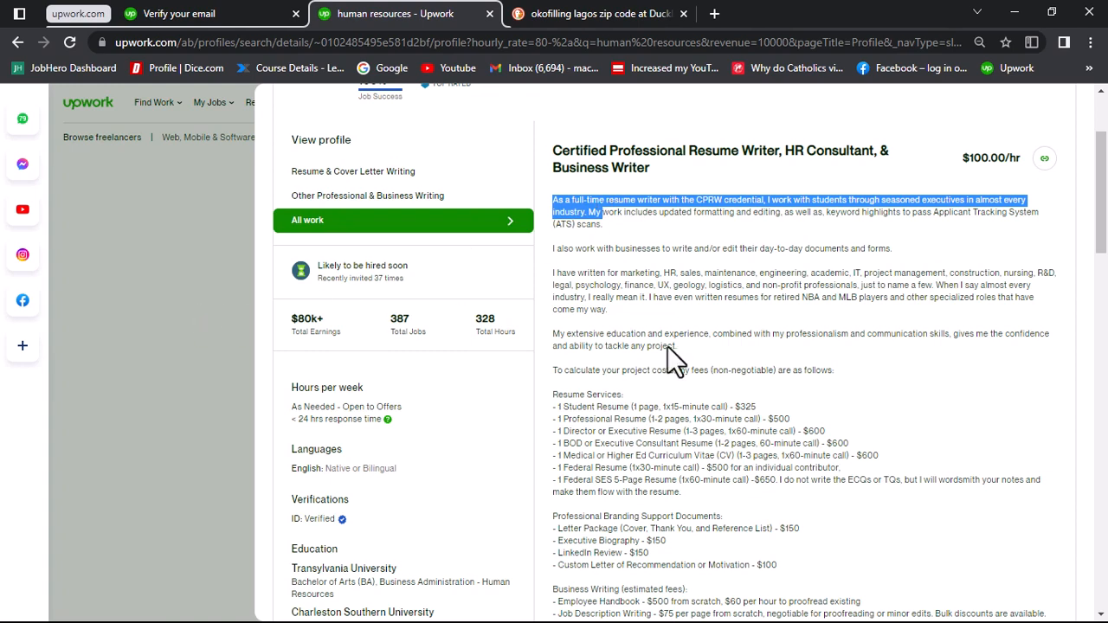
scroll(808, 412, down, 1)
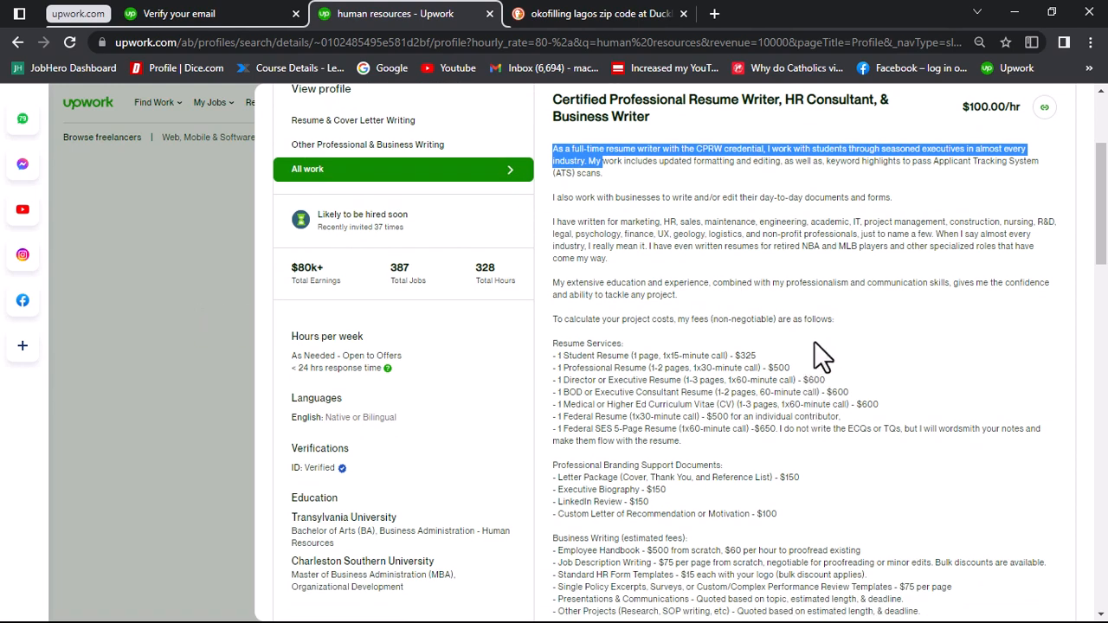
drag(814, 342, 837, 448)
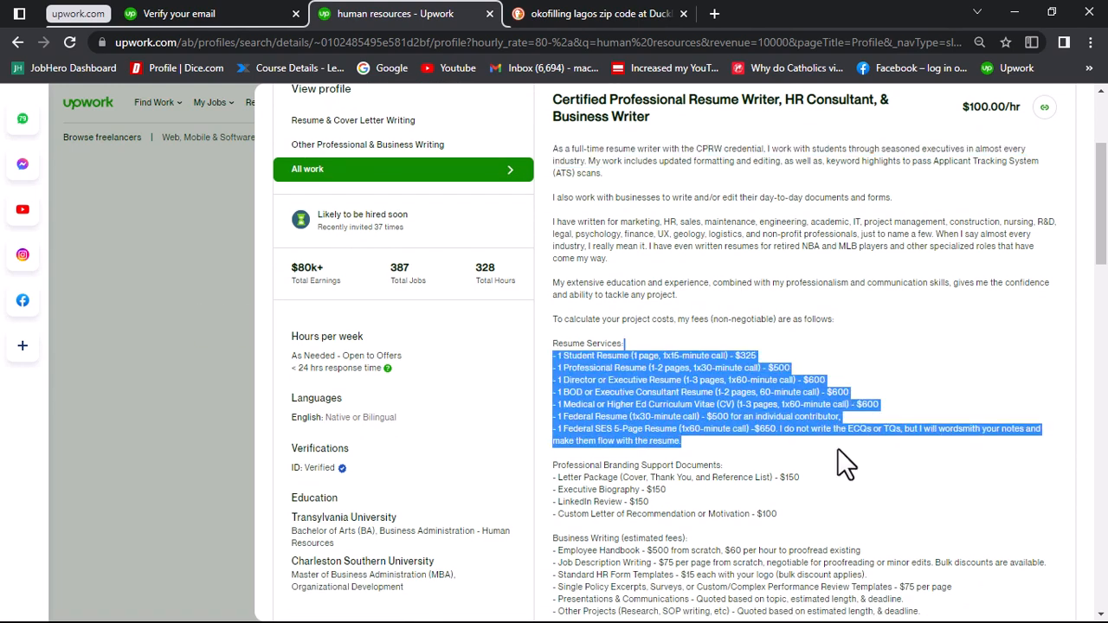
click(203, 338)
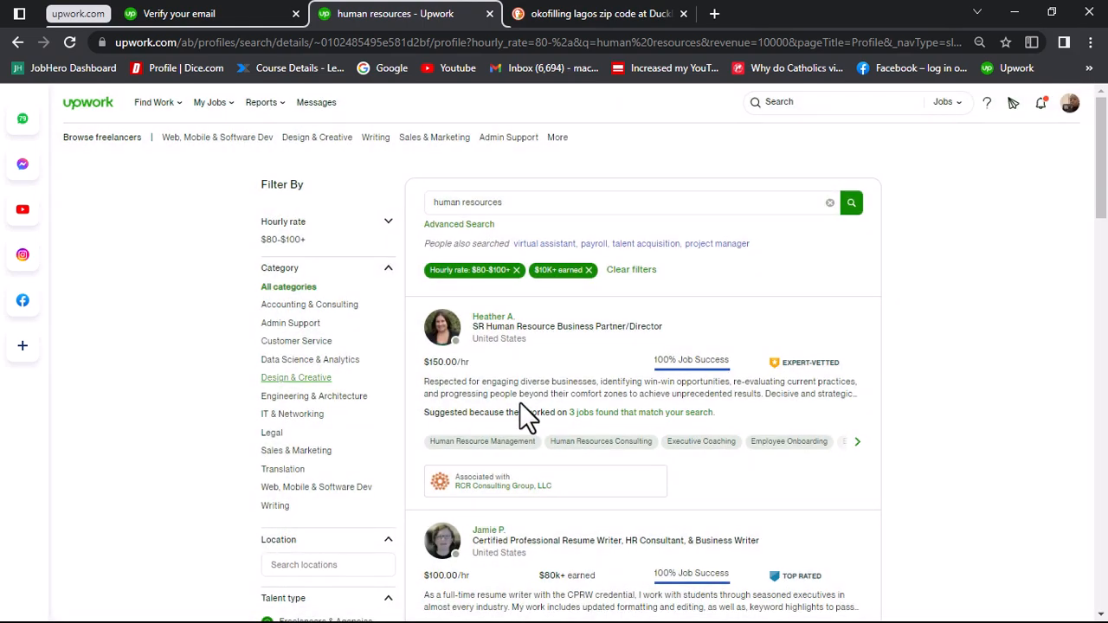
Step: Open the Remote Workplaces / HR Audits / Recruiting / Compensation profile, expand its overview, and highlight the areas of expertise
scroll(615, 415, down, 5)
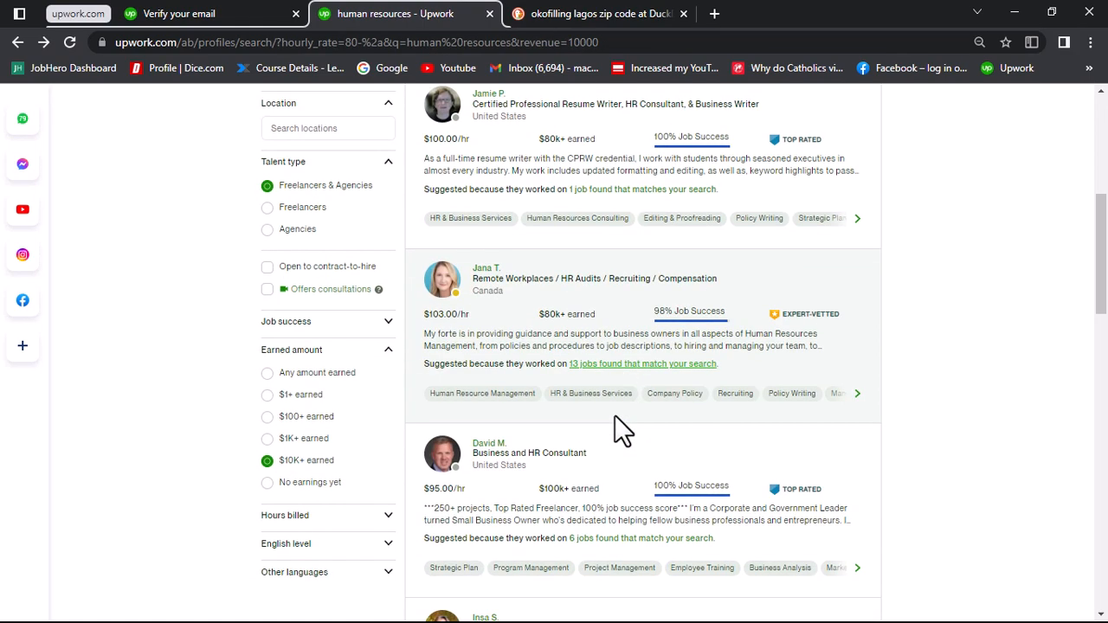
click(508, 350)
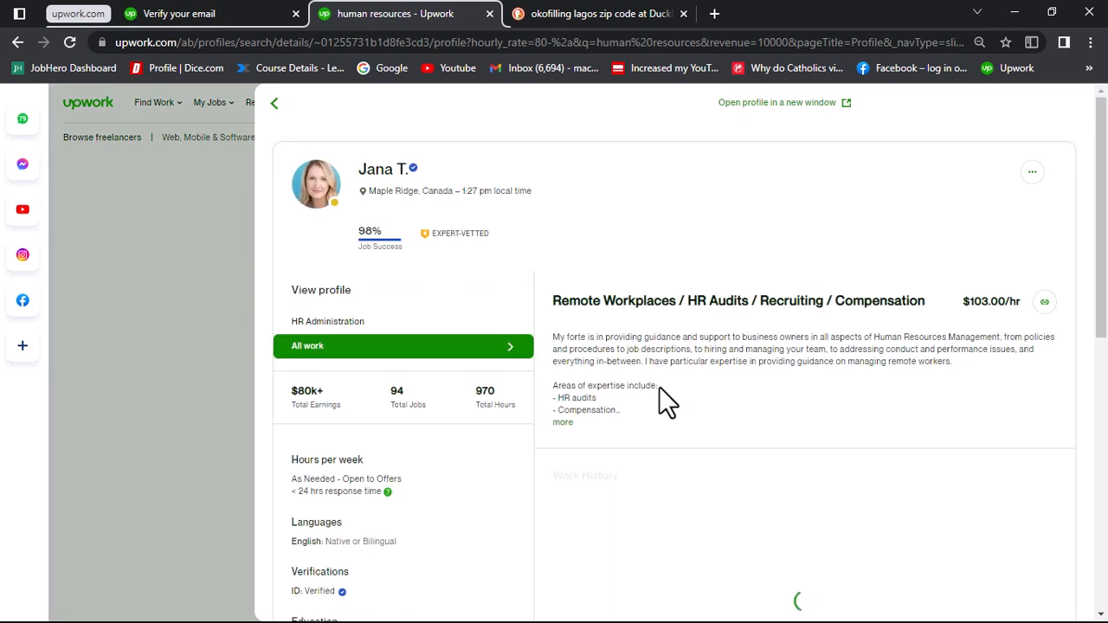
click(560, 423)
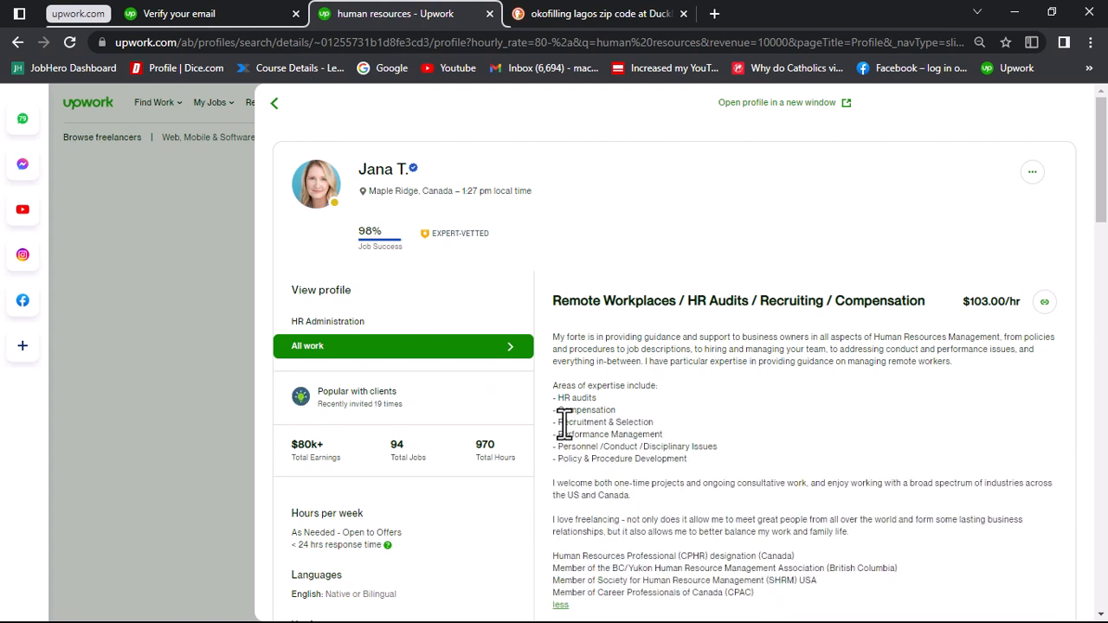
drag(695, 381, 717, 459)
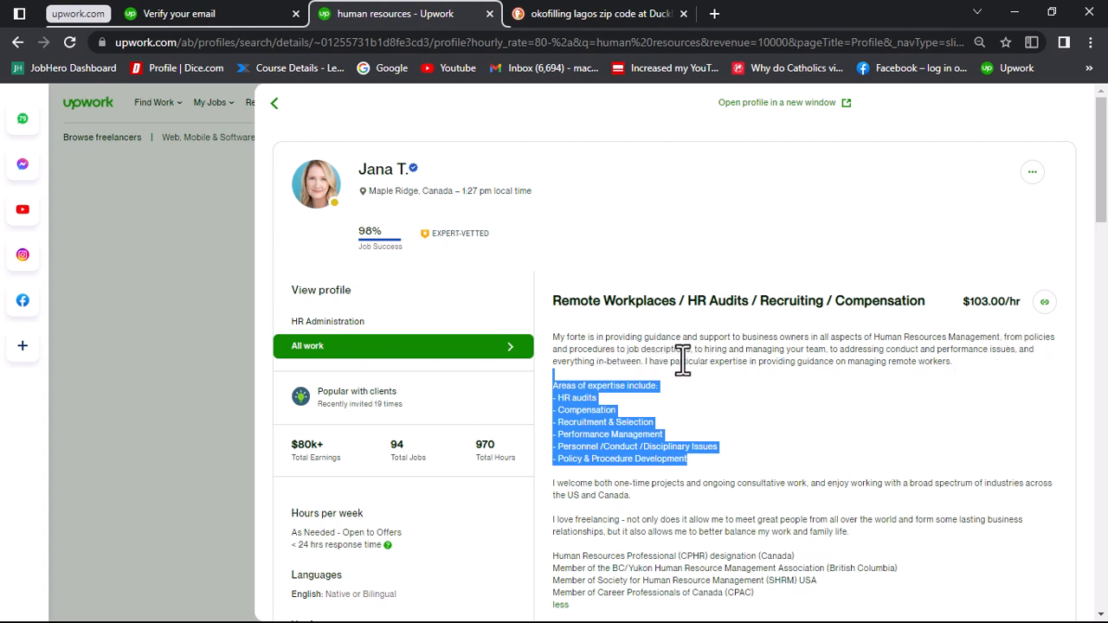
Step: Highlight the overview's introduction about guidance and support to business owners, and return to the results list
double_click(569, 337)
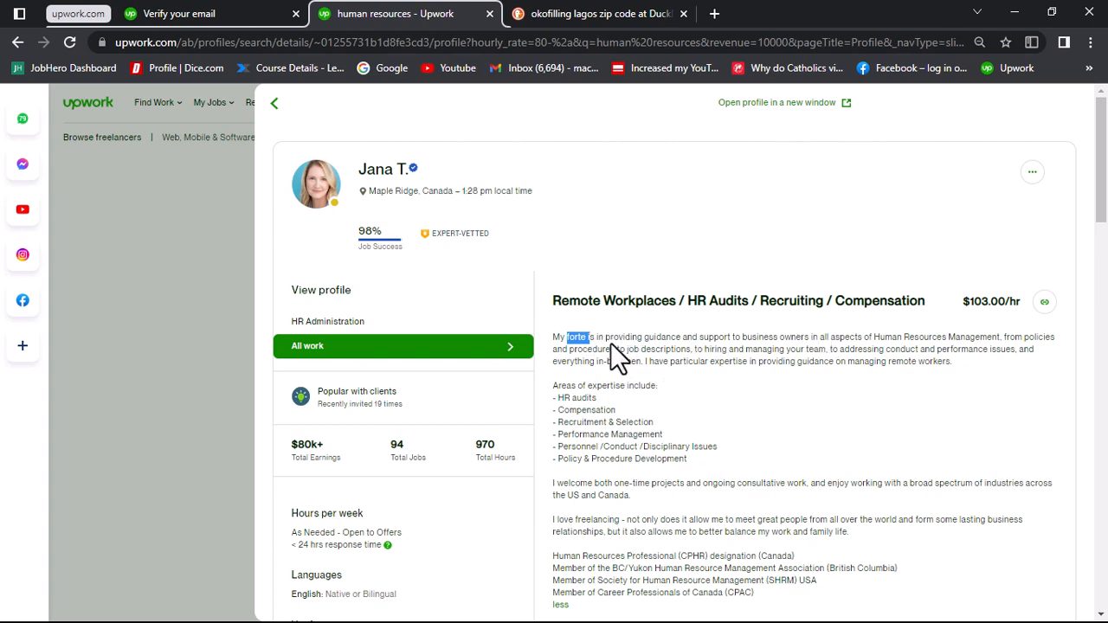
drag(612, 340, 858, 350)
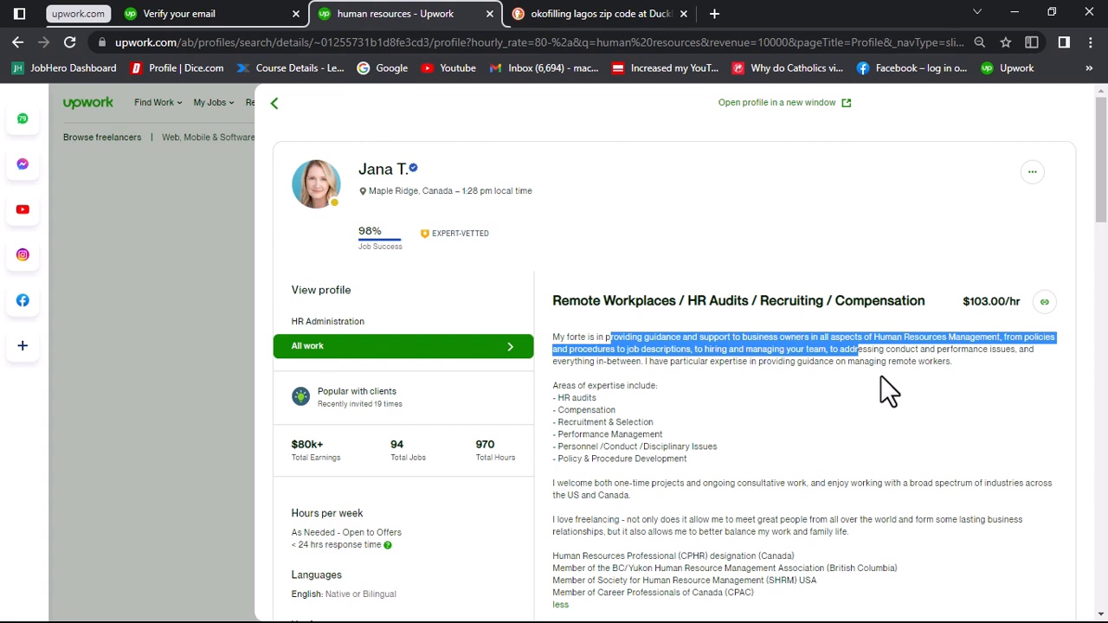
click(173, 330)
click(245, 375)
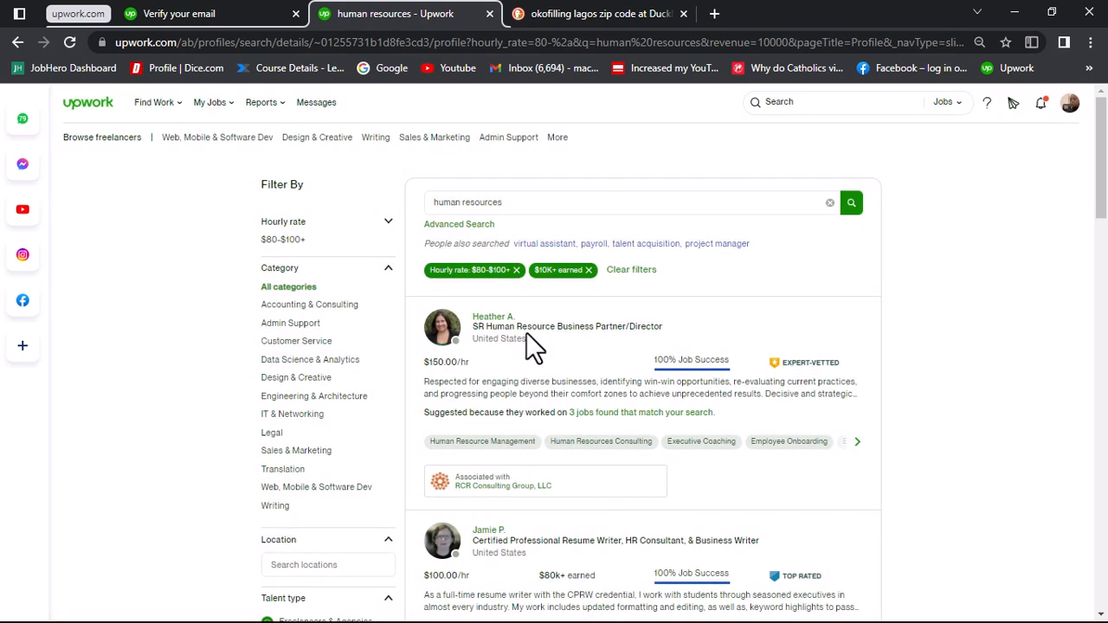
Step: Examine the talent badges in the results list, including the explanation of the Expert-Vetted badge
scroll(532, 341, down, 5)
scroll(663, 414, down, 1)
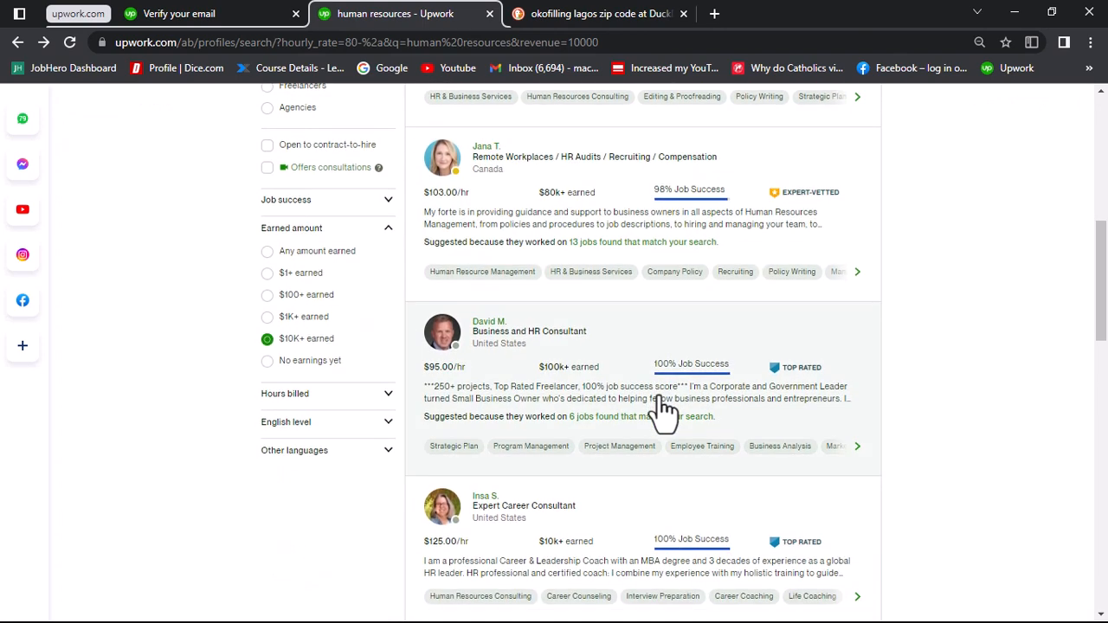
scroll(663, 413, up, 3)
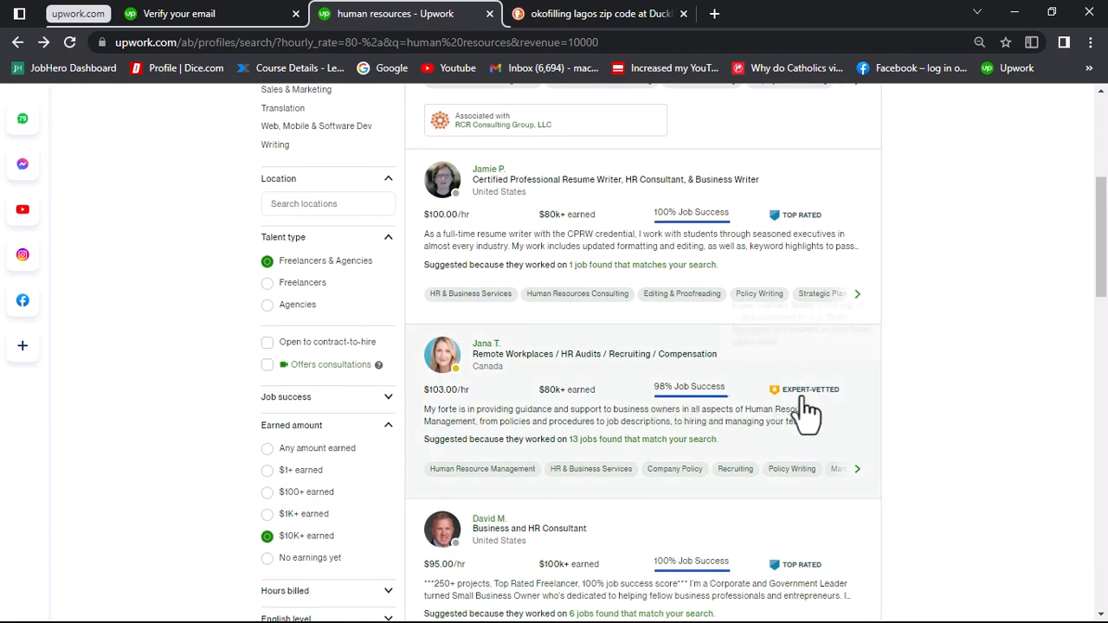
mouse_move(802, 401)
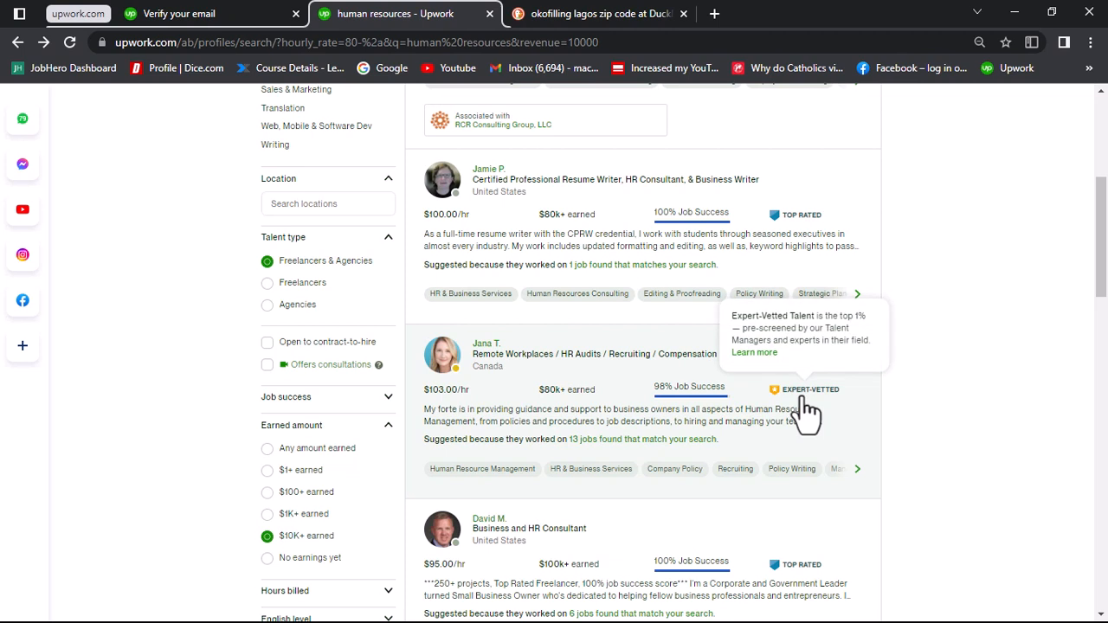
scroll(806, 424, up, 4)
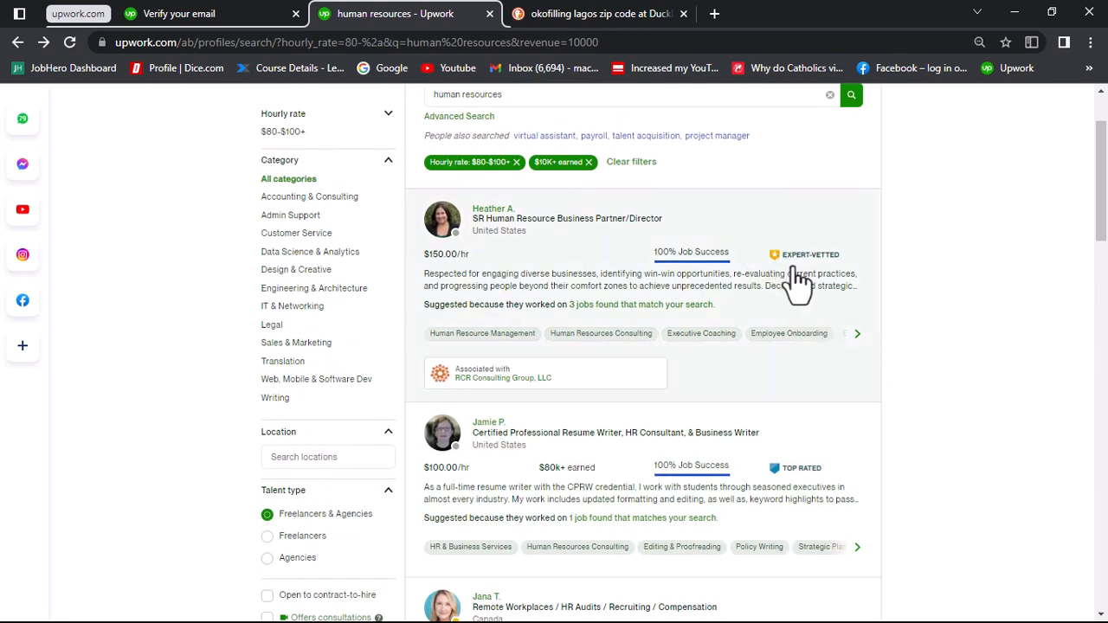
scroll(796, 281, down, 5)
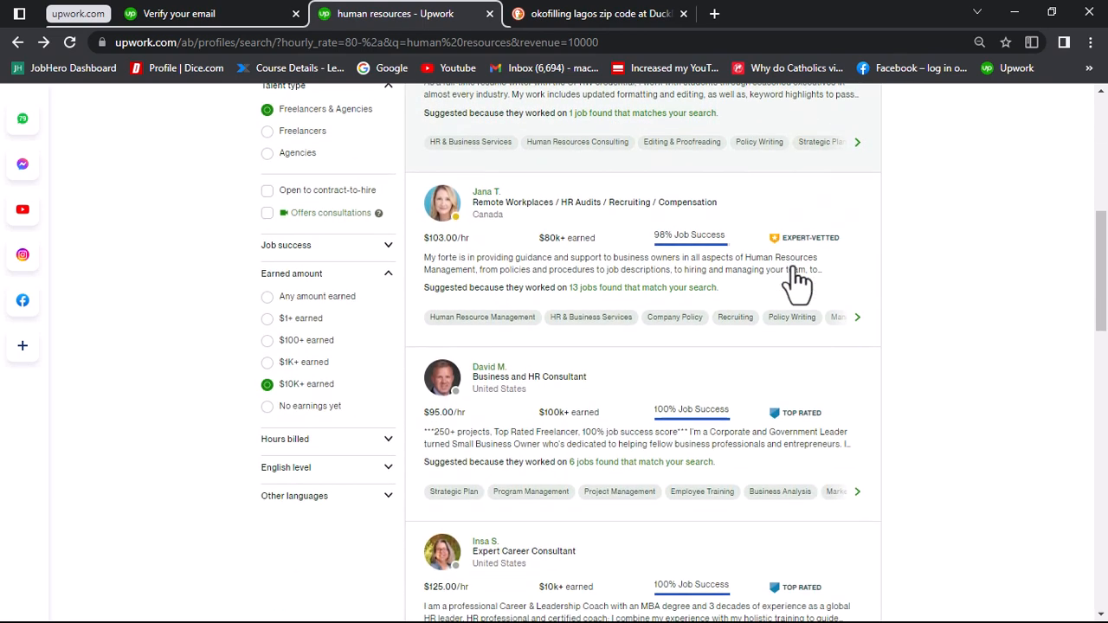
scroll(797, 281, down, 5)
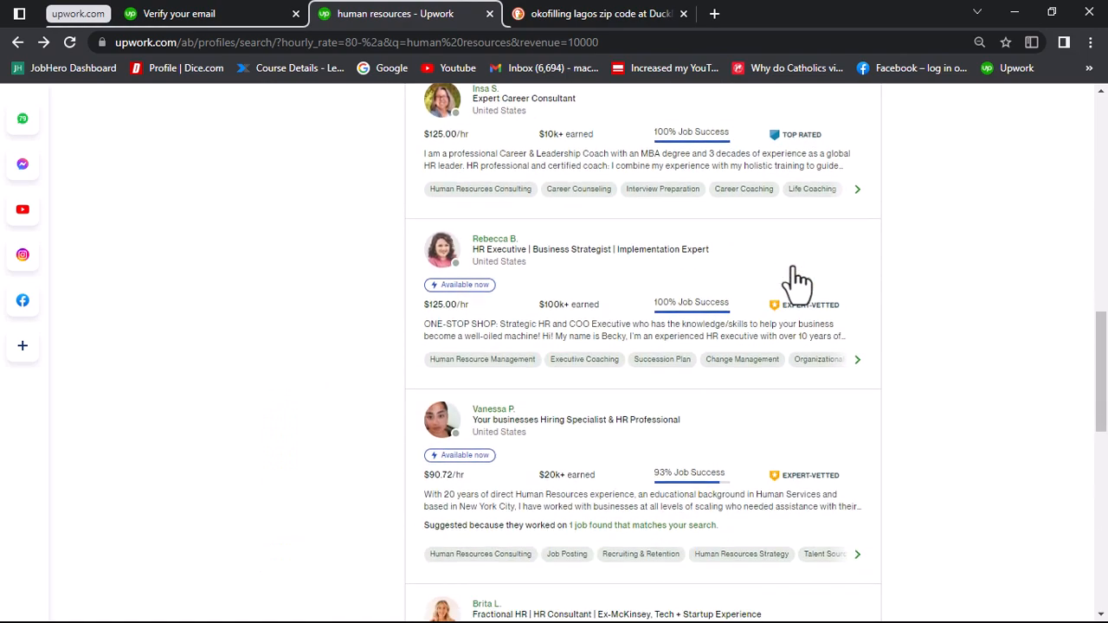
Step: Review the remaining freelancers in the human resources results, comparing their titles, hourly rates, earnings, job success and badges
scroll(796, 281, down, 4)
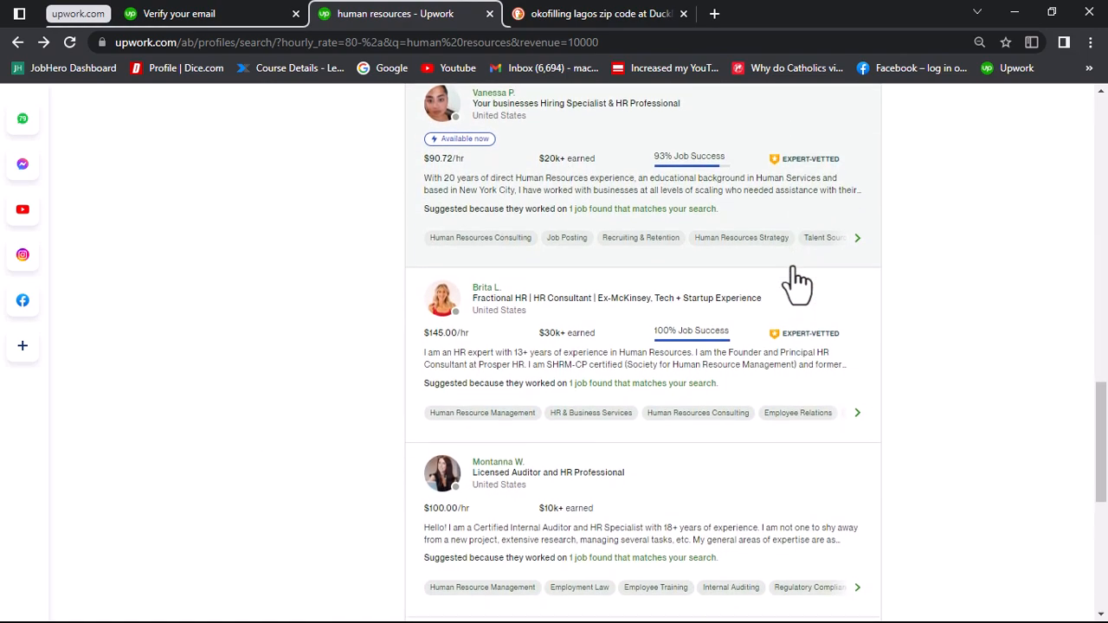
scroll(797, 281, down, 3)
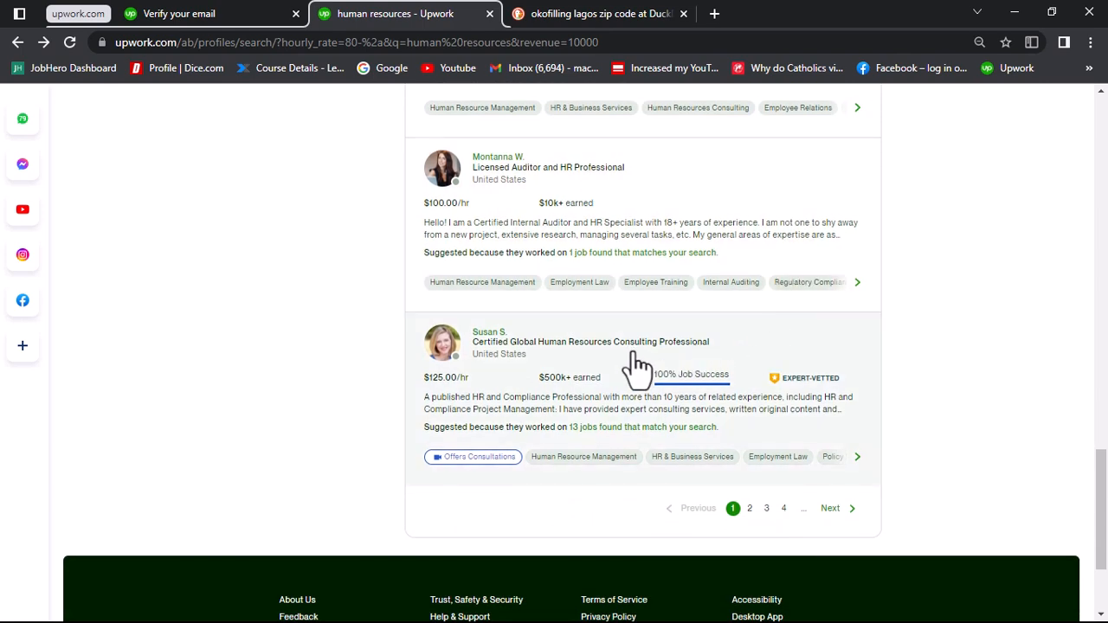
scroll(827, 355, up, 4)
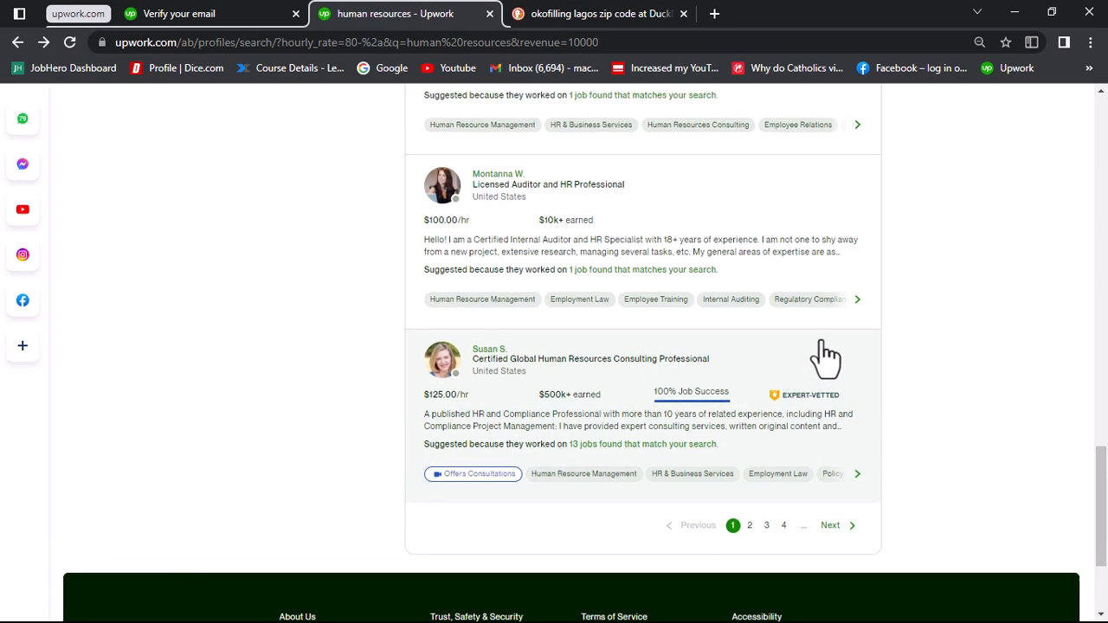
scroll(822, 342, up, 3)
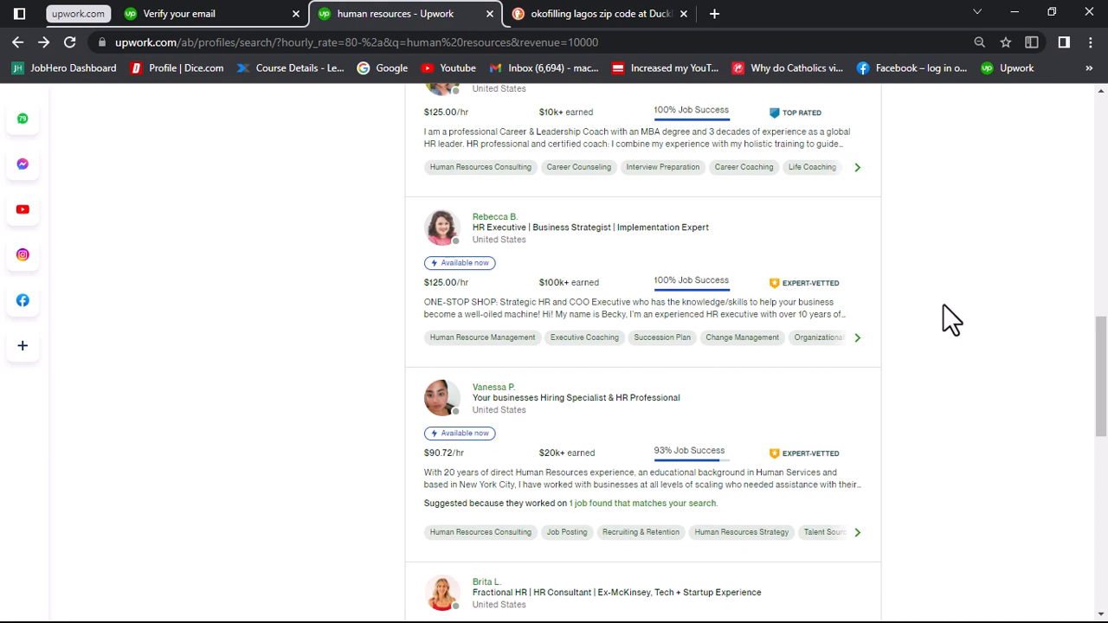
scroll(944, 305, up, 2)
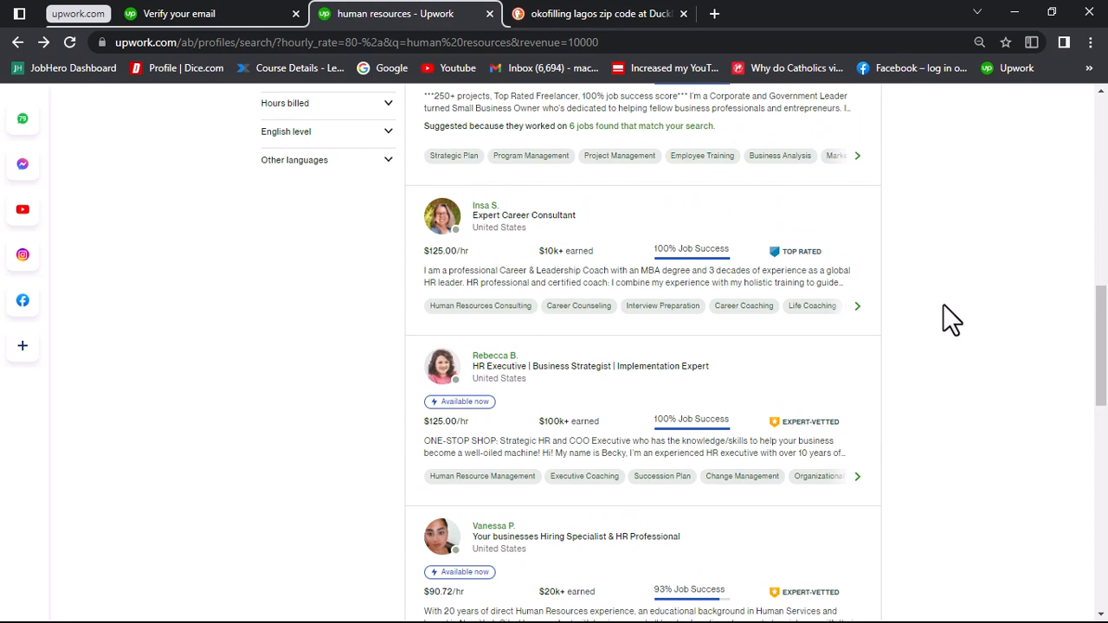
scroll(942, 304, up, 4)
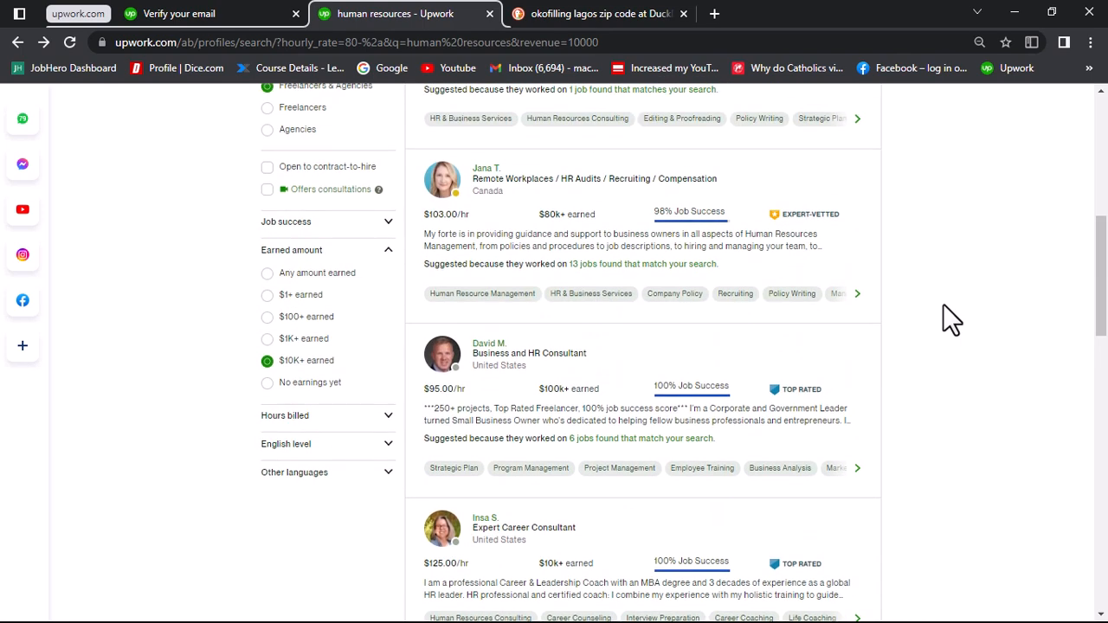
scroll(943, 304, down, 2)
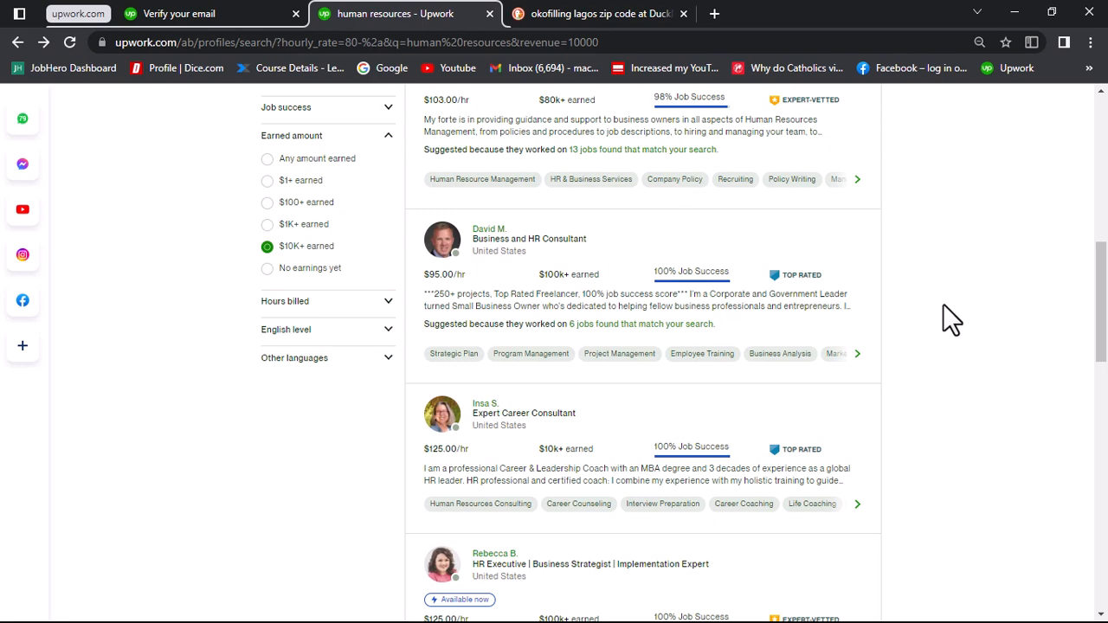
scroll(943, 305, up, 10)
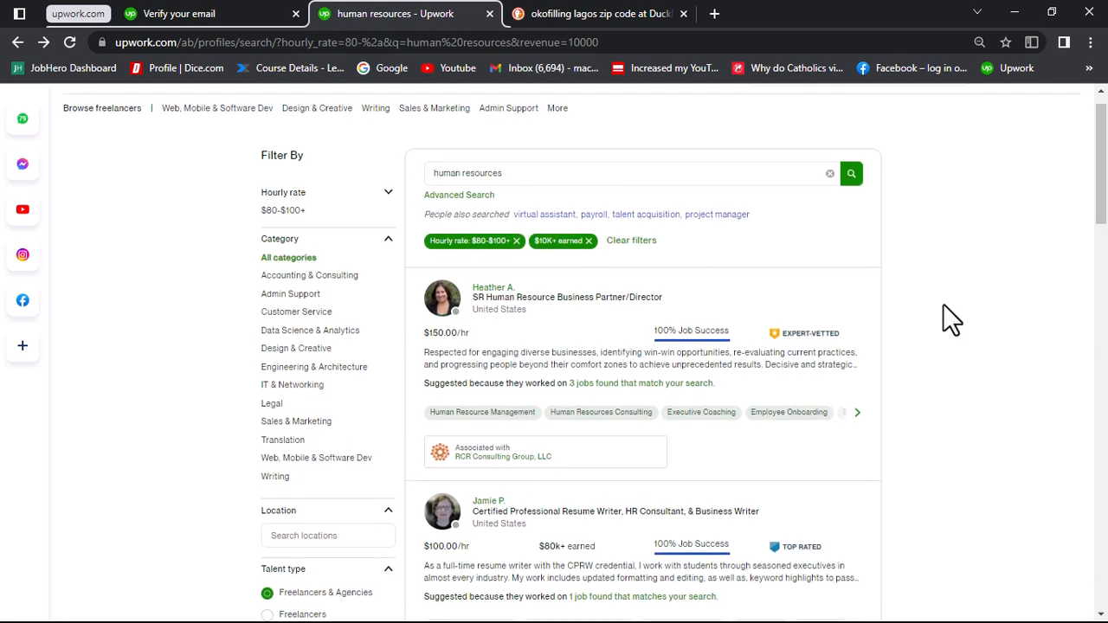
scroll(951, 320, up, 1)
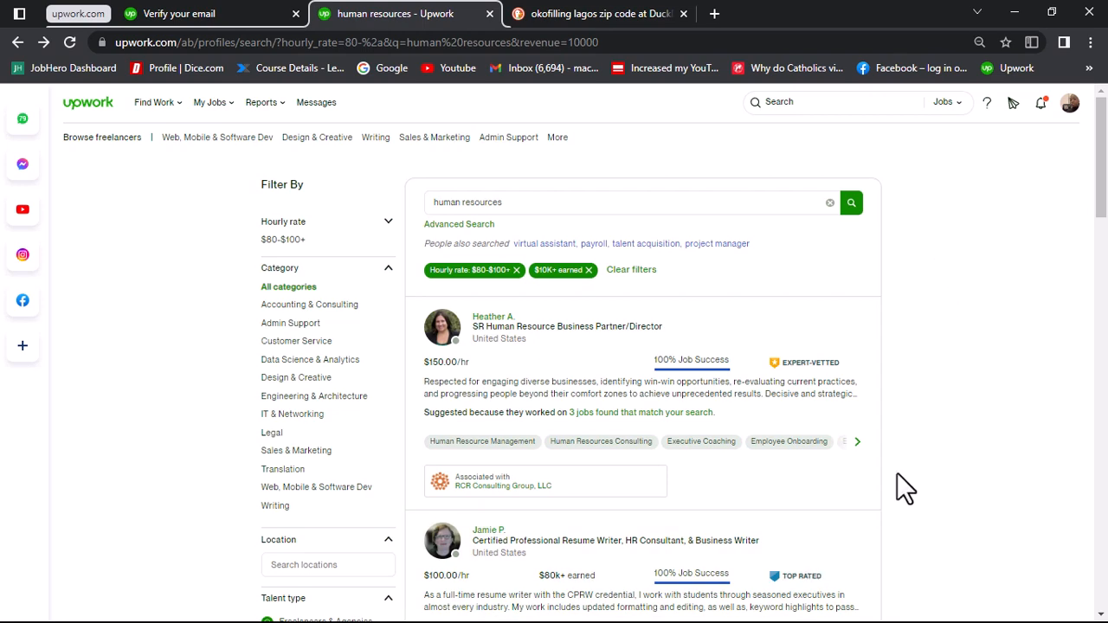
key(super)
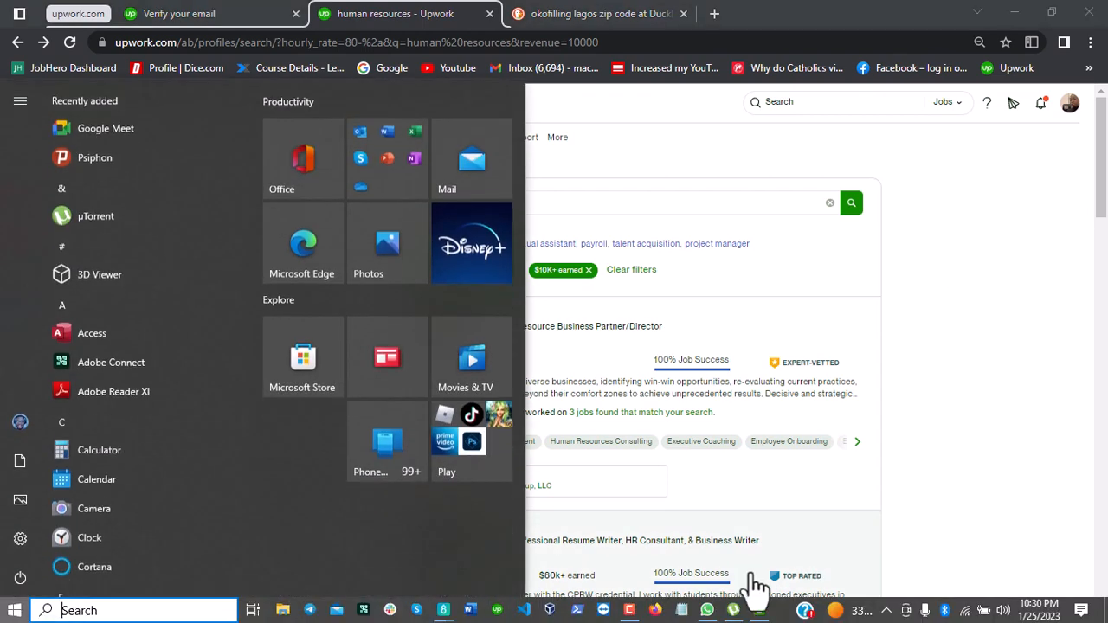
mouse_move(629, 613)
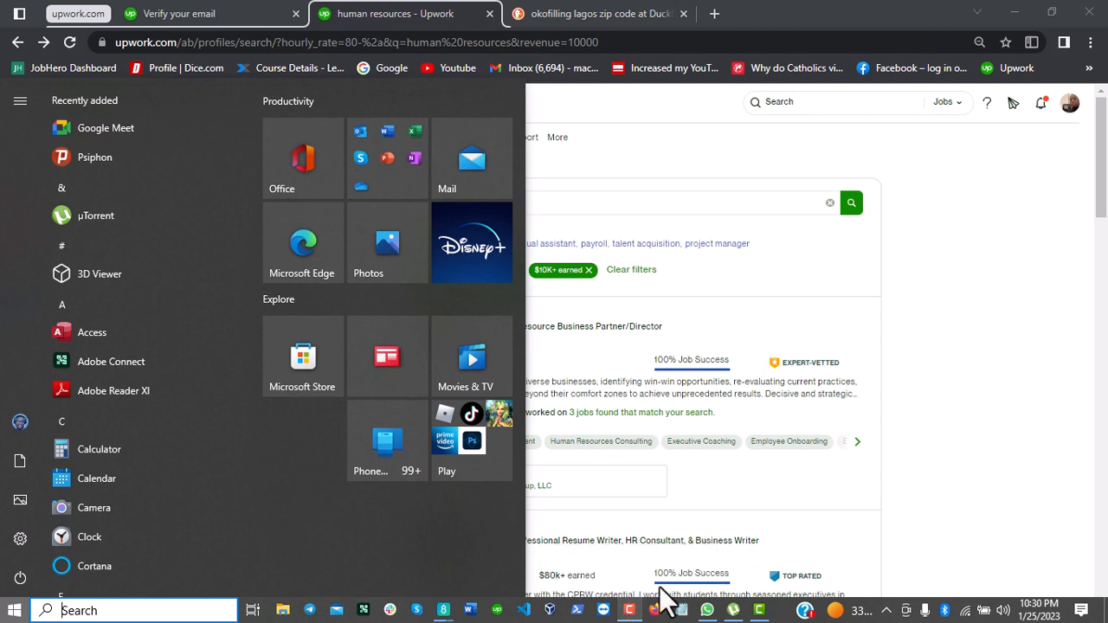
click(952, 413)
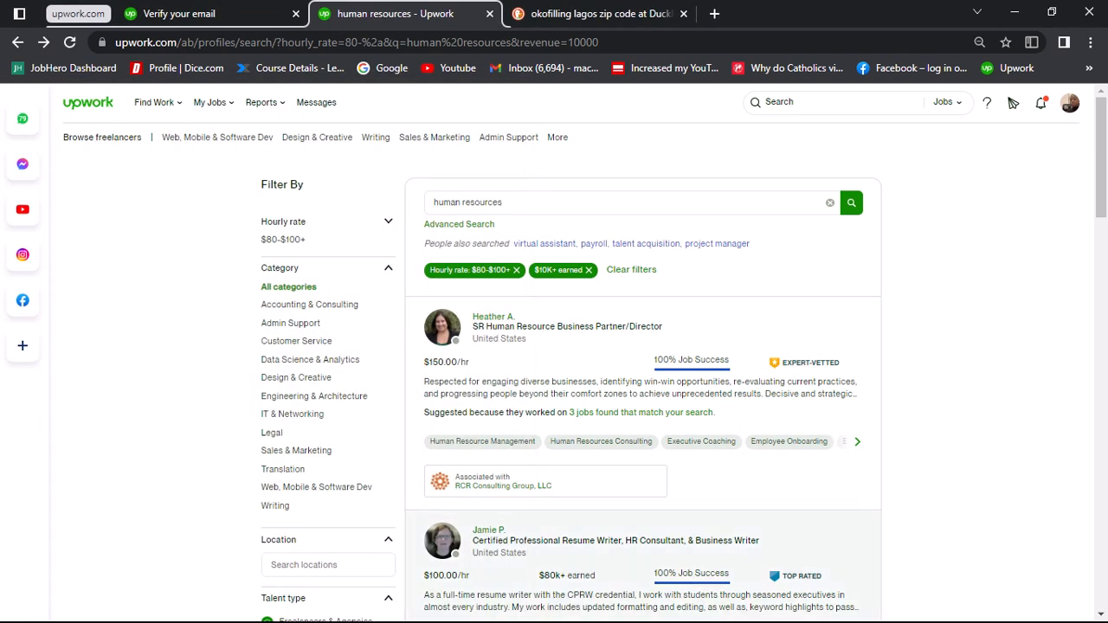